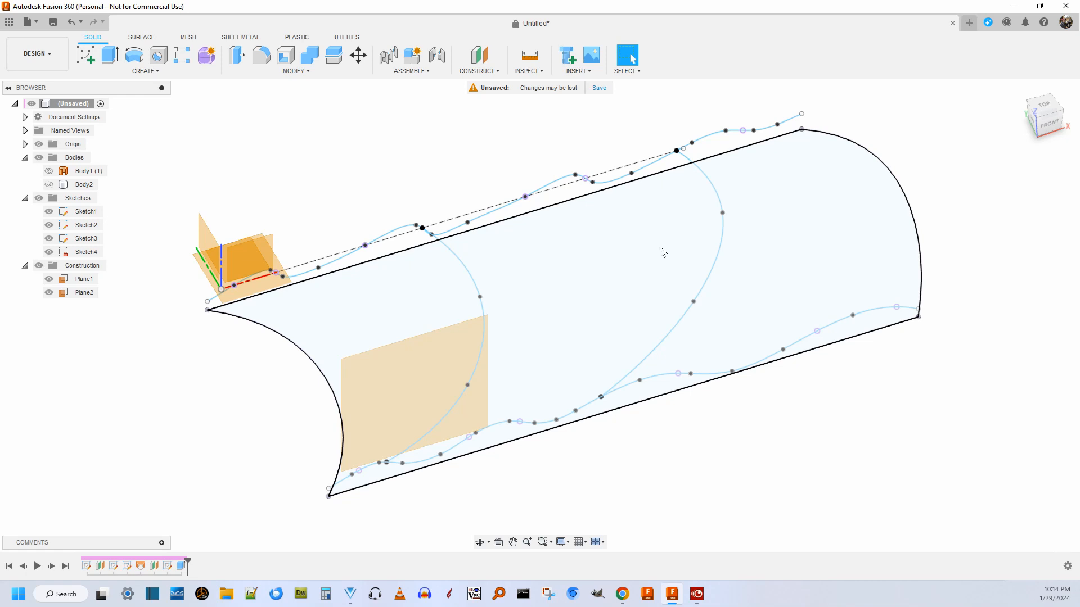
Show Body2 over the sketches to compare its wavy surface with the curves, and hide it again.
left_click_drag(1049, 130, 1050, 116)
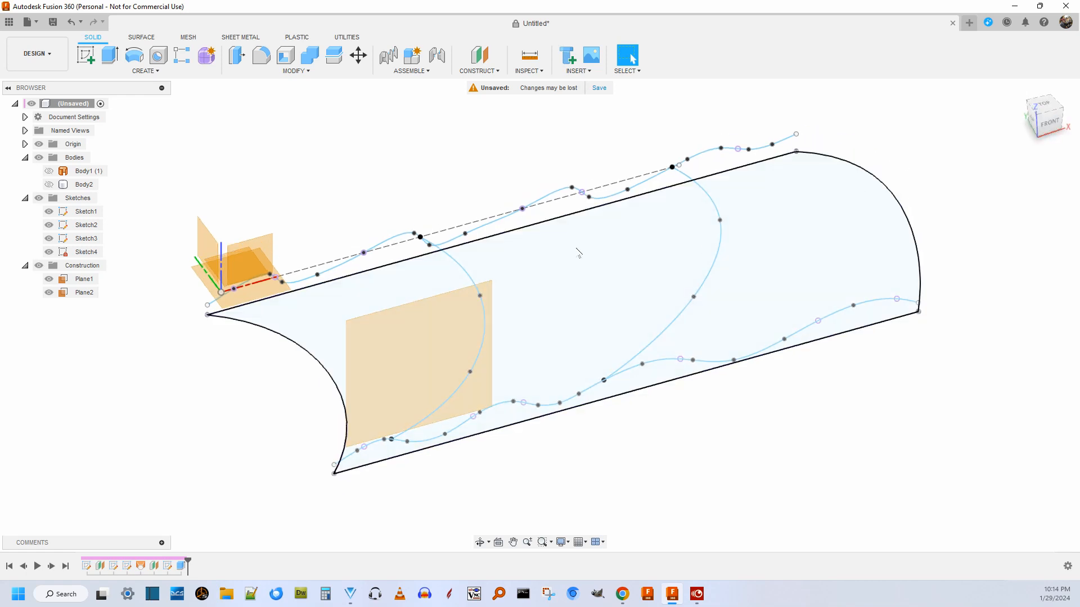
scroll(403, 168, "up", 2)
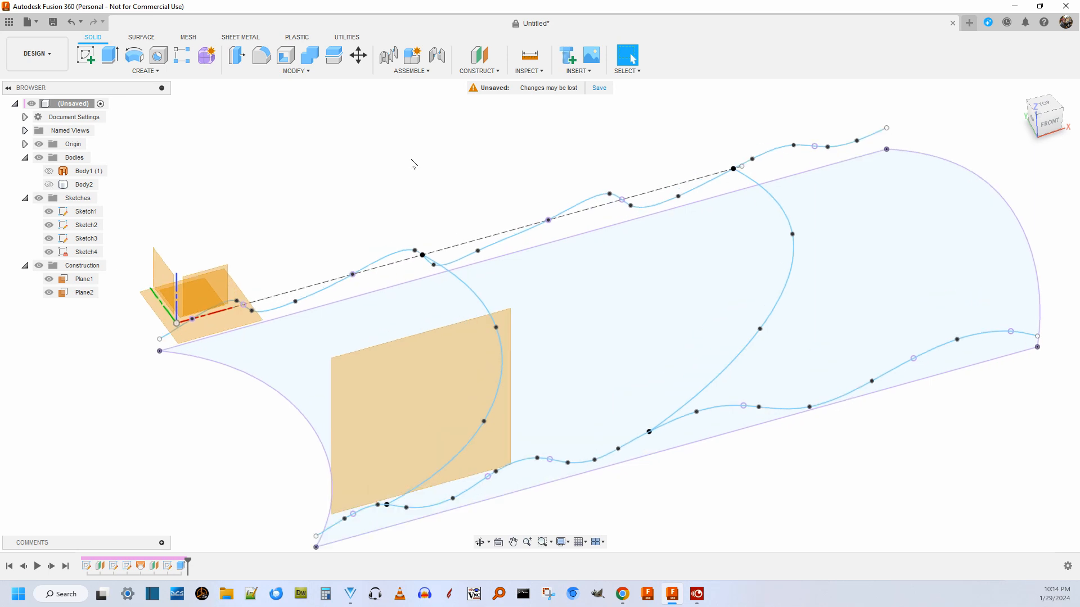
scroll(442, 164, "down", 2)
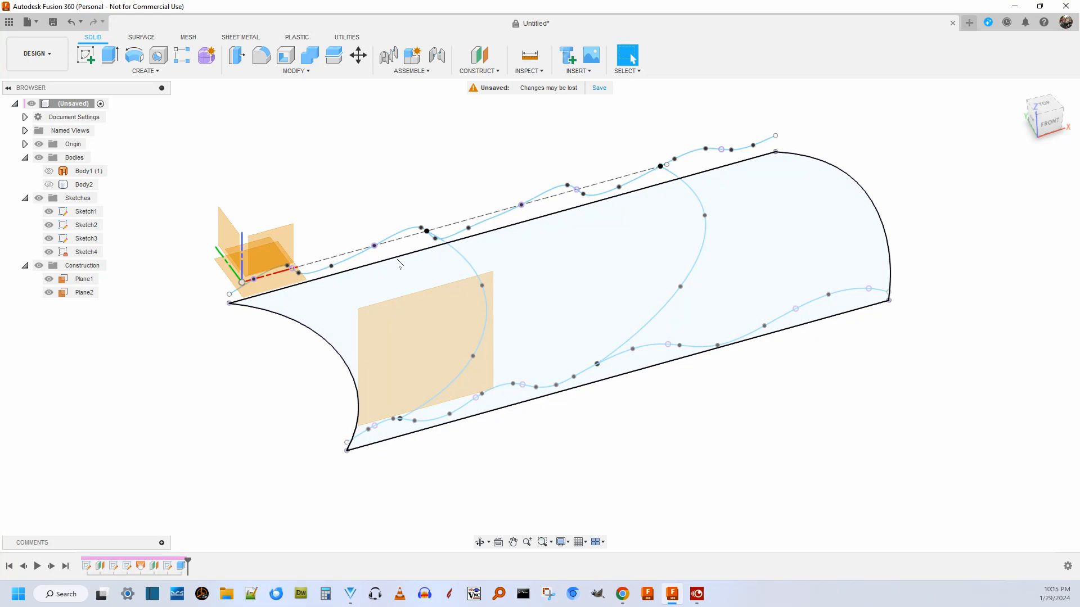
left_click(49, 184)
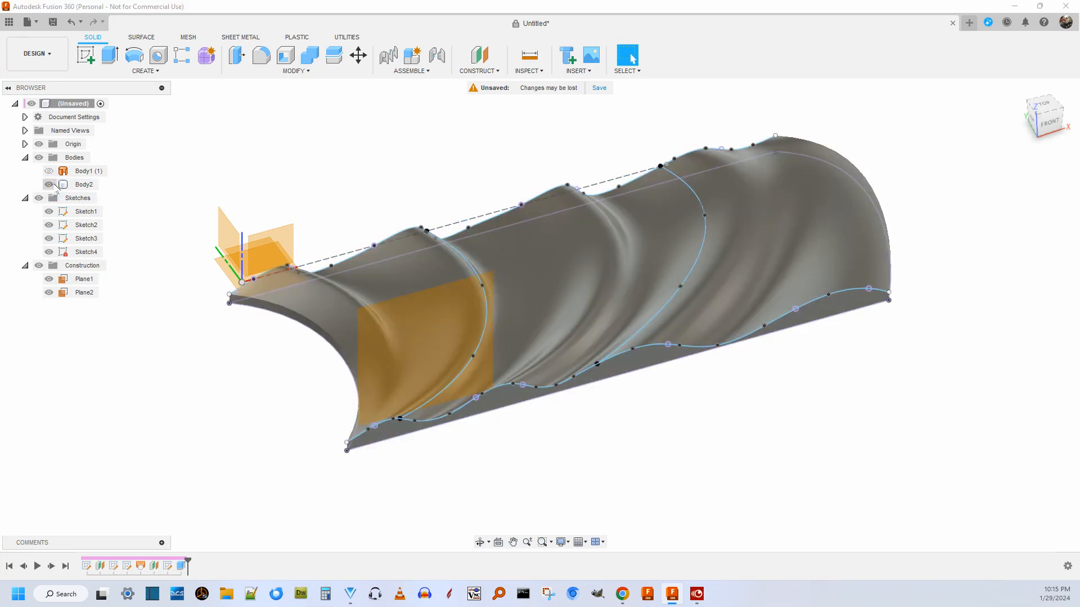
left_click(49, 185)
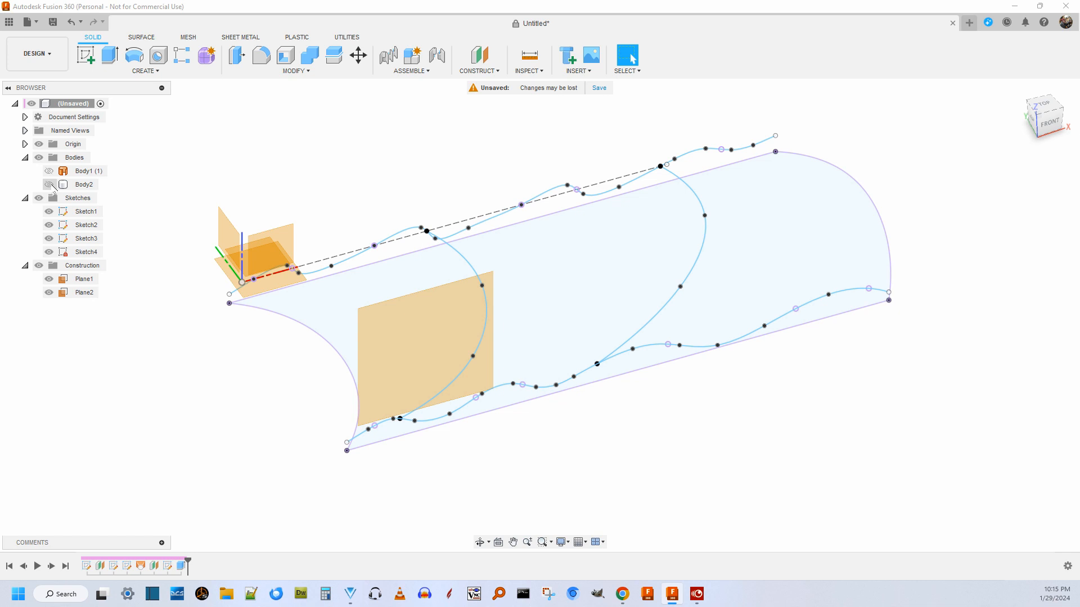
scroll(427, 172, "down", 2)
scroll(479, 174, "up", 3)
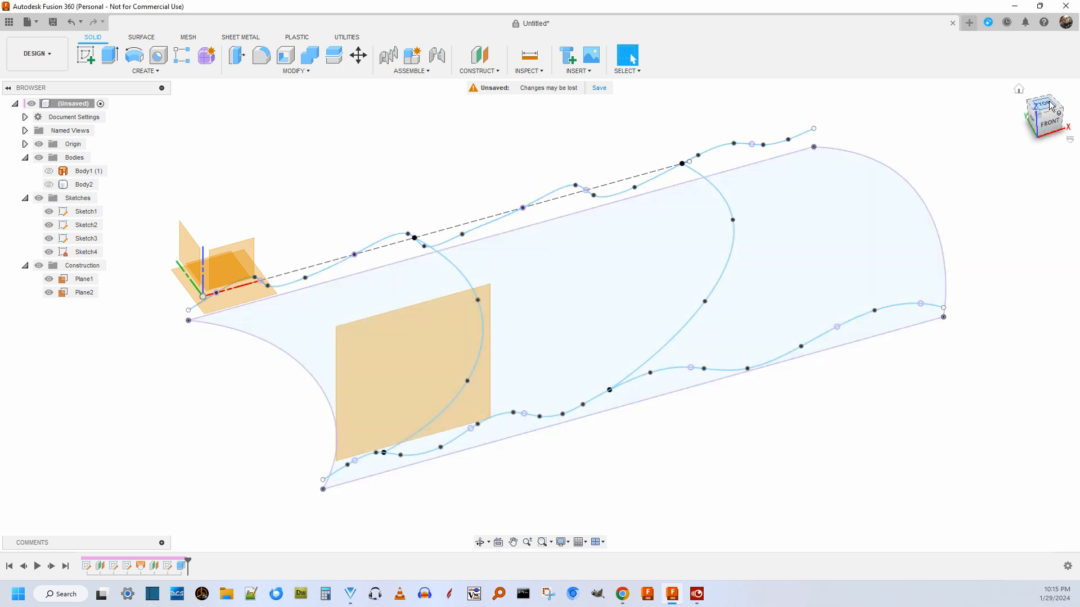
Examine the two wavy profile sketches squarely from the front, checking them against the origin XZ plane and the construction planes.
mouse_move(1042, 108)
left_mouse_down()
mouse_move(1057, 131)
mouse_move(1073, 95)
mouse_move(1045, 128)
mouse_move(1050, 111)
mouse_move(1064, 113)
left_mouse_up()
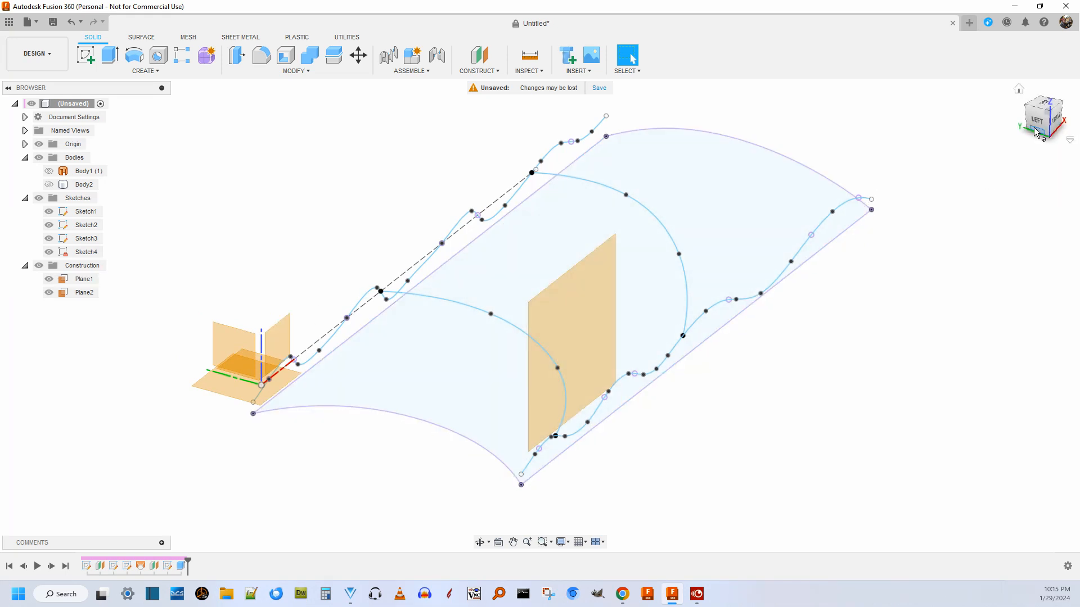
left_click(1056, 118)
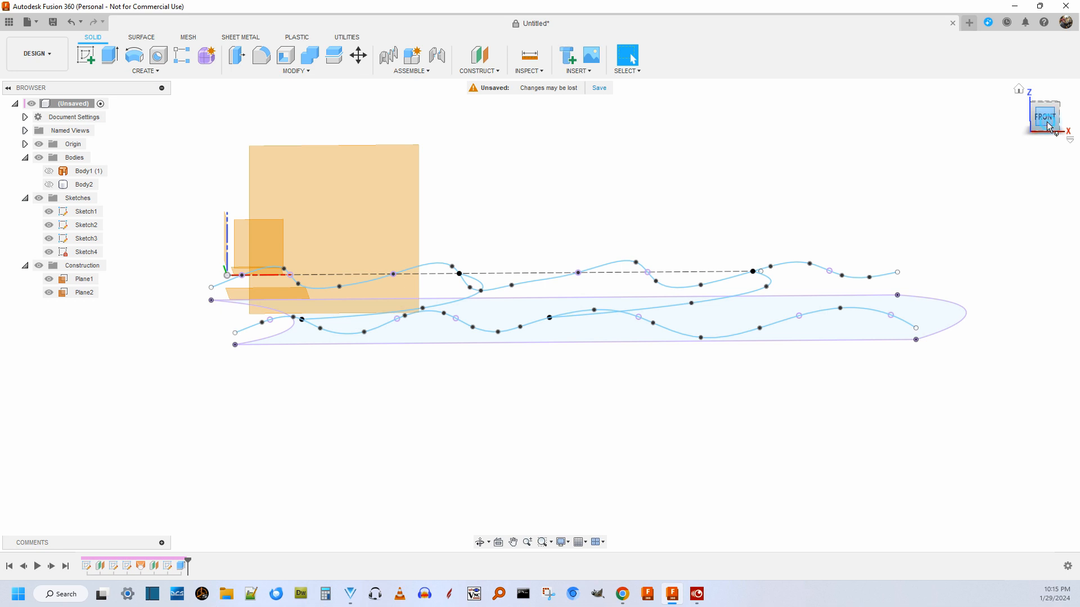
left_click(1046, 123)
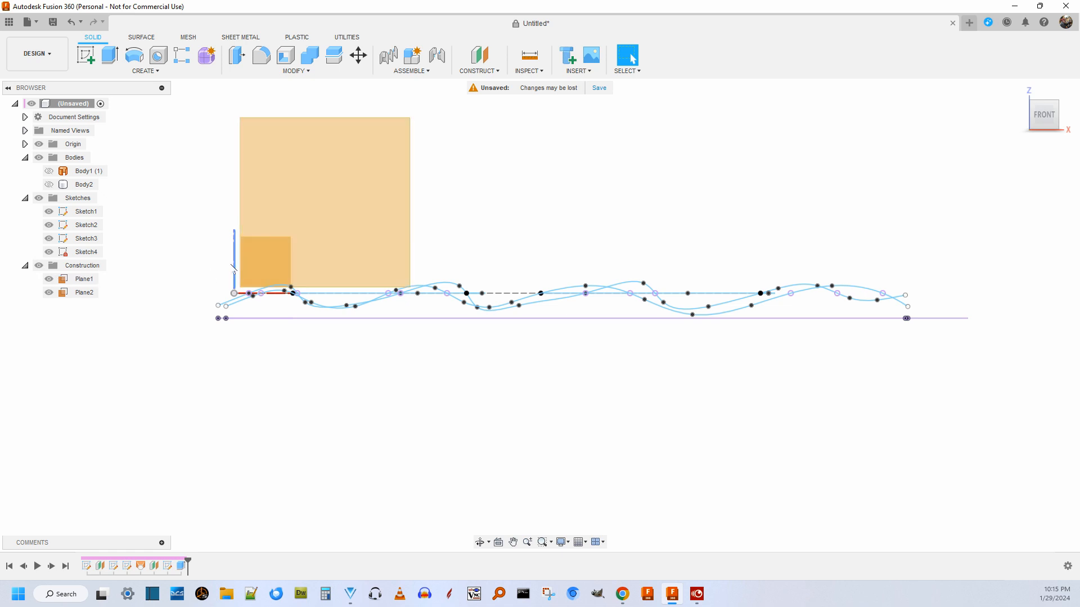
left_click(37, 268)
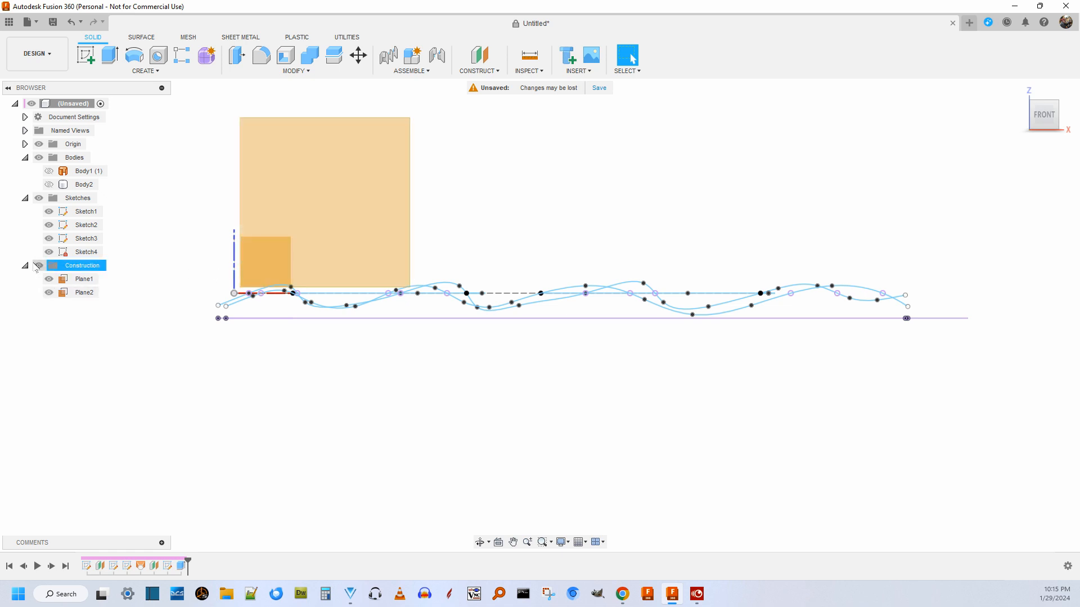
left_click(38, 267)
left_click(270, 247)
left_click(38, 265)
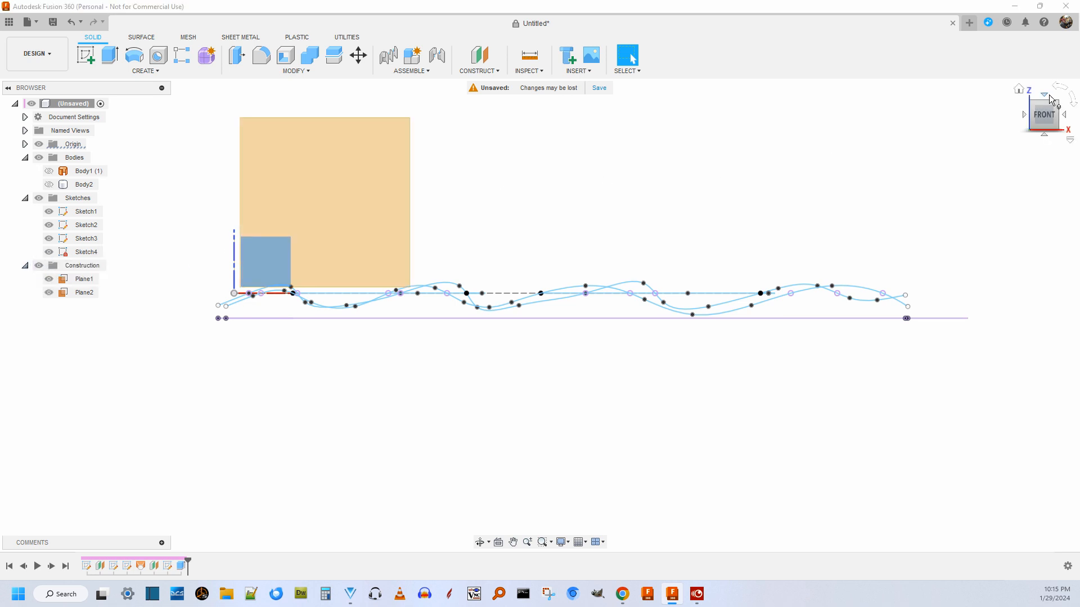
Examine the back wavy spline and its dashed centreline where they start near the origin.
mouse_move(1045, 116)
left_mouse_down()
mouse_move(1077, 132)
mouse_move(1052, 143)
mouse_move(1050, 132)
mouse_move(1050, 150)
mouse_move(1053, 139)
left_mouse_up()
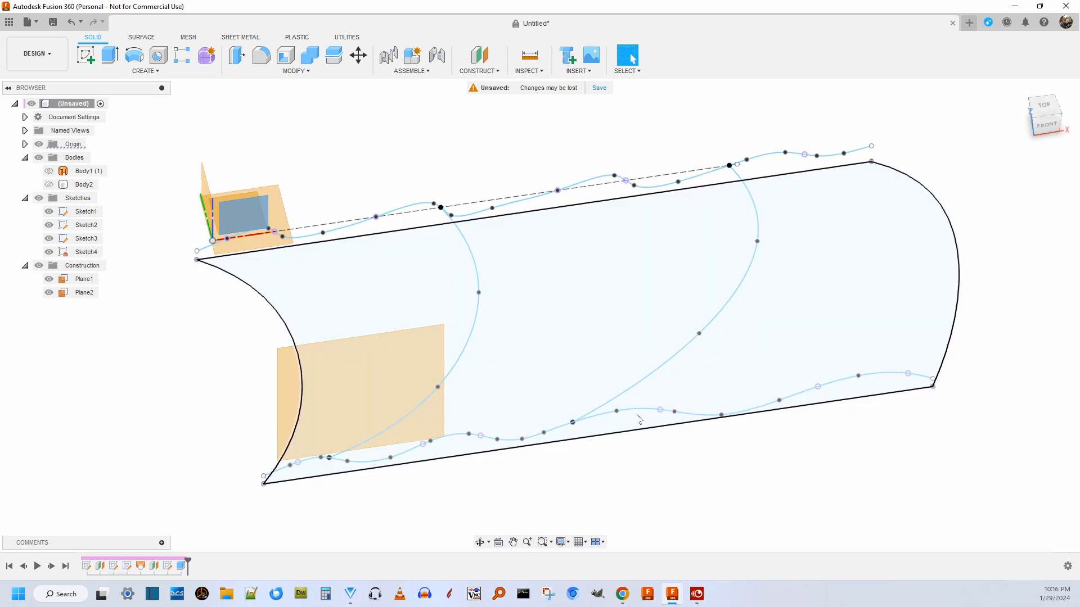
scroll(570, 220, "up", 5)
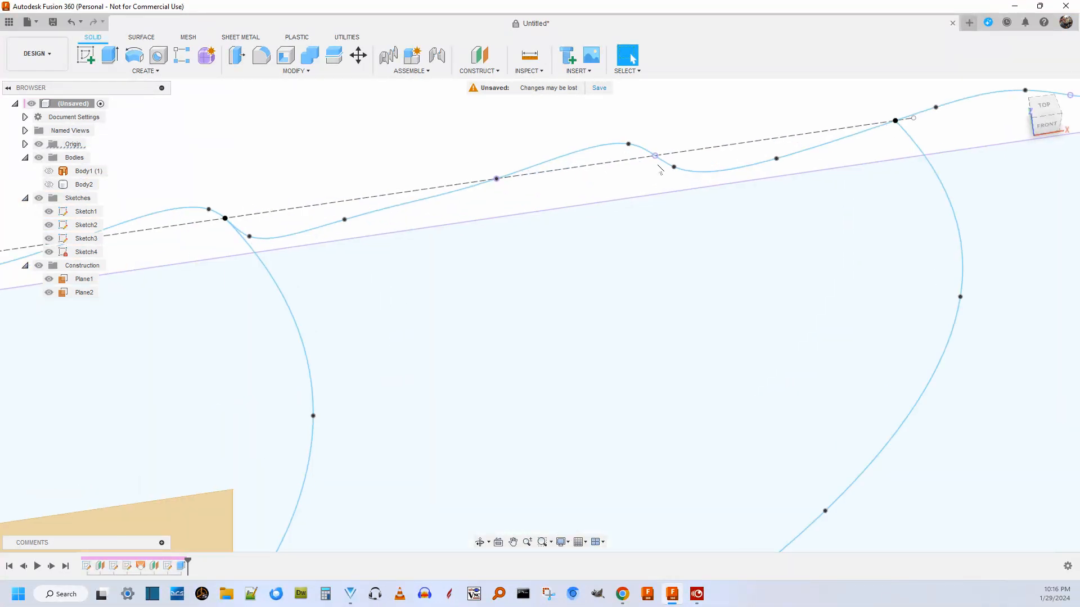
scroll(657, 167, "down", 5)
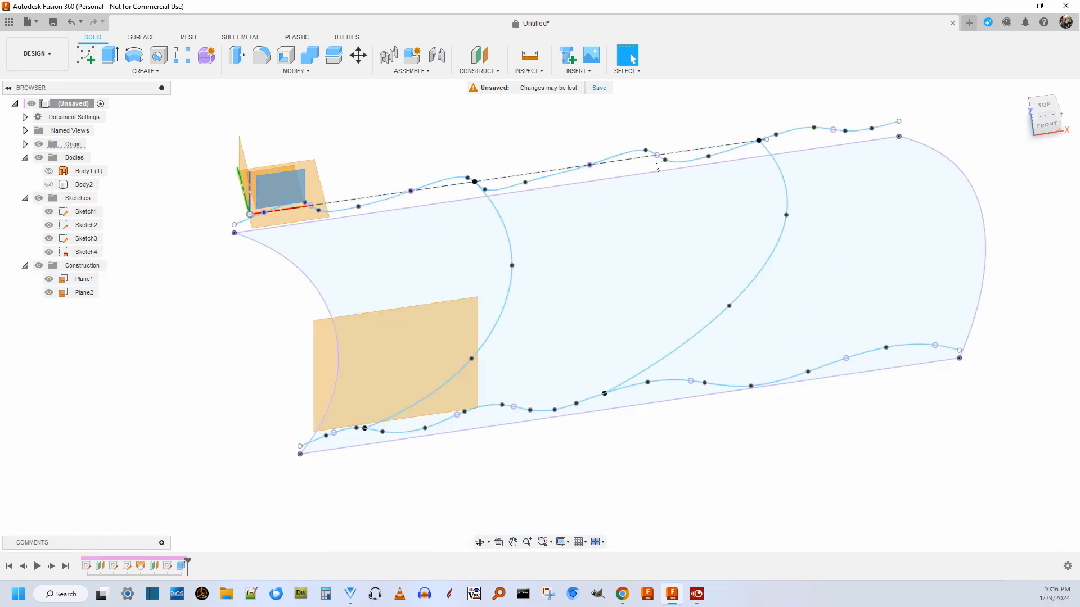
mouse_move(1044, 113)
left_mouse_down()
mouse_move(1040, 100)
mouse_move(1078, 102)
mouse_move(1079, 84)
left_mouse_up()
left_click(269, 312)
scroll(259, 282, "up", 5)
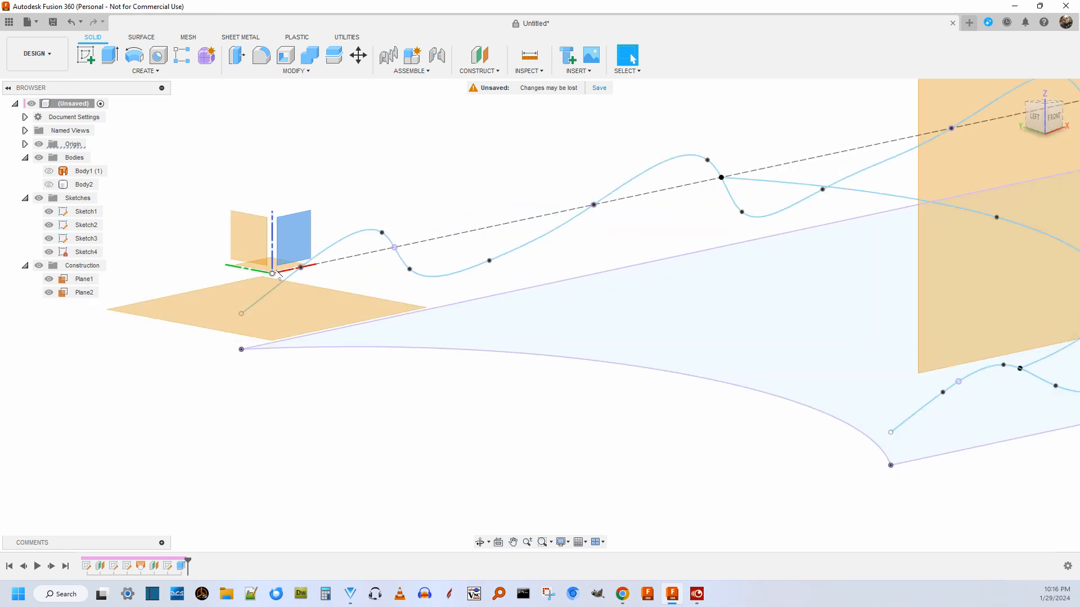
scroll(269, 273, "up", 4)
left_click(277, 273)
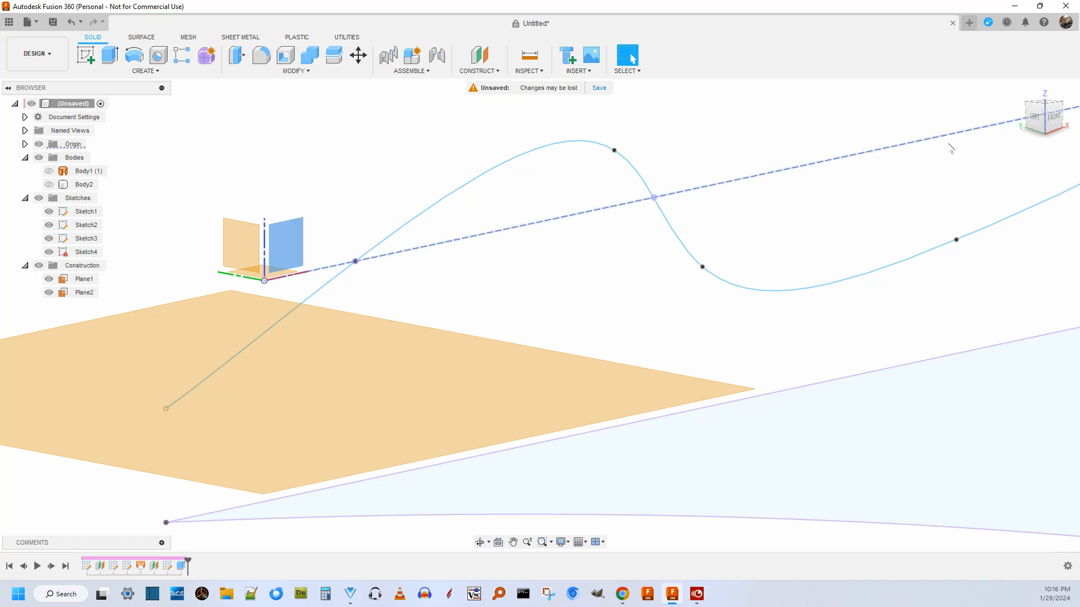
left_click(1047, 118)
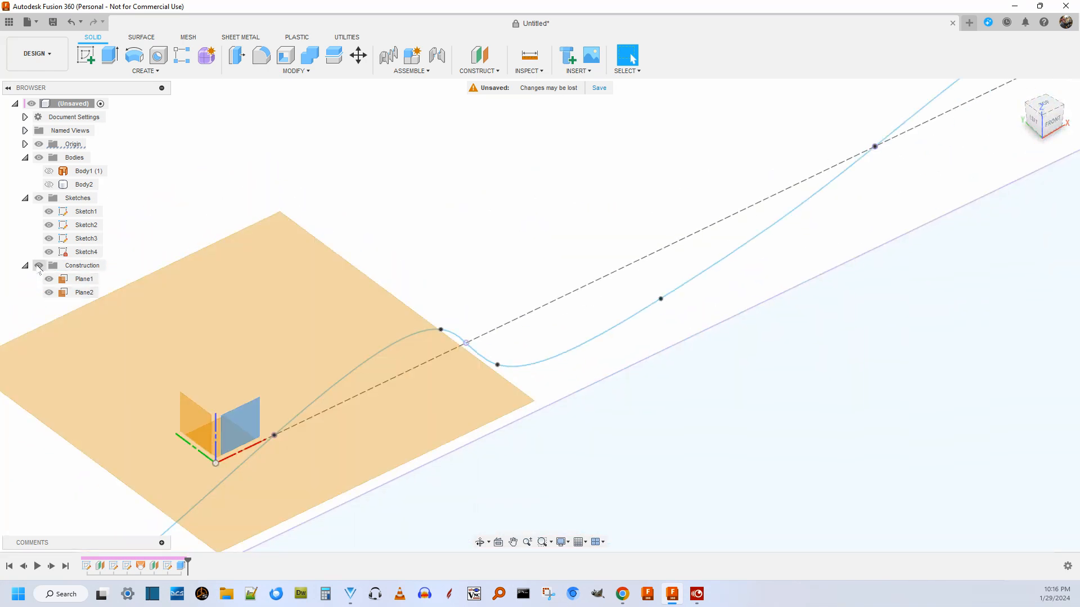
Hide all construction planes and inspect the sketch curves squarely from the top.
left_click(39, 266)
scroll(341, 248, "down", 2)
left_click(1045, 105)
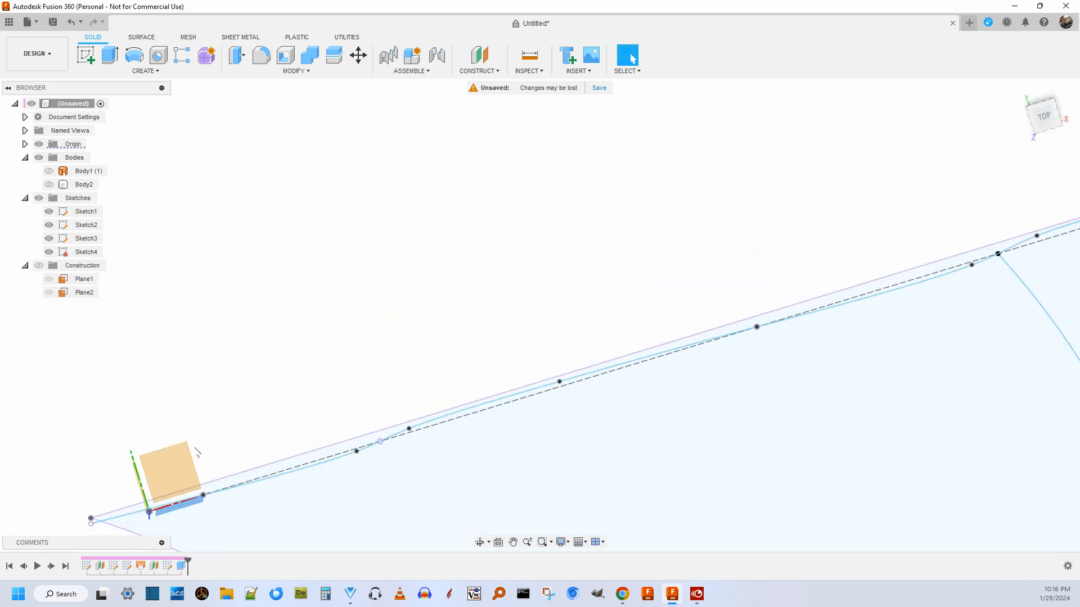
left_click(1052, 119)
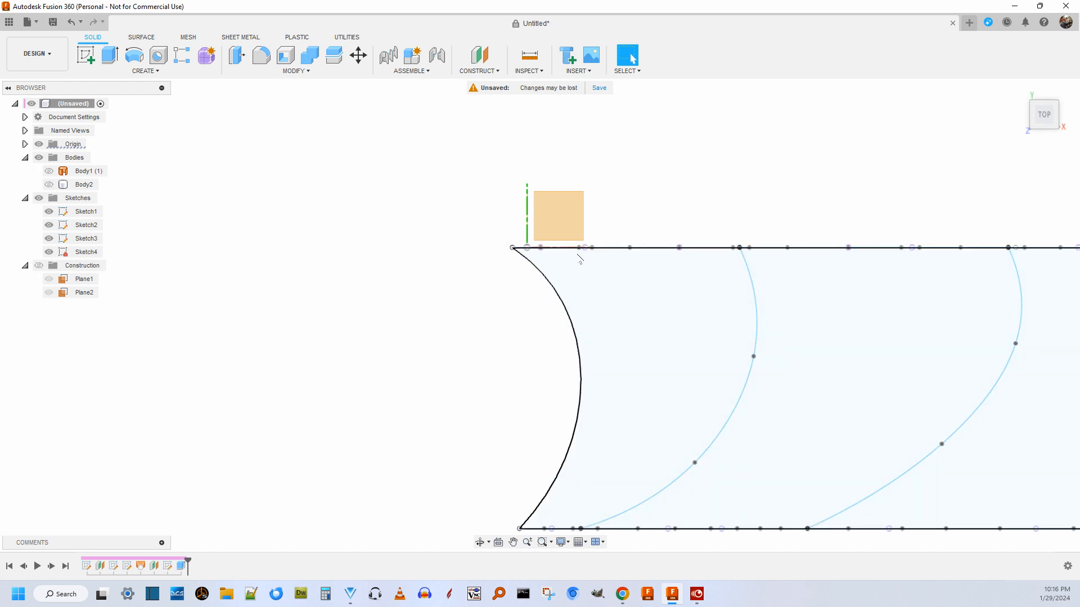
scroll(690, 217, "down", 2)
scroll(899, 282, "up", 3)
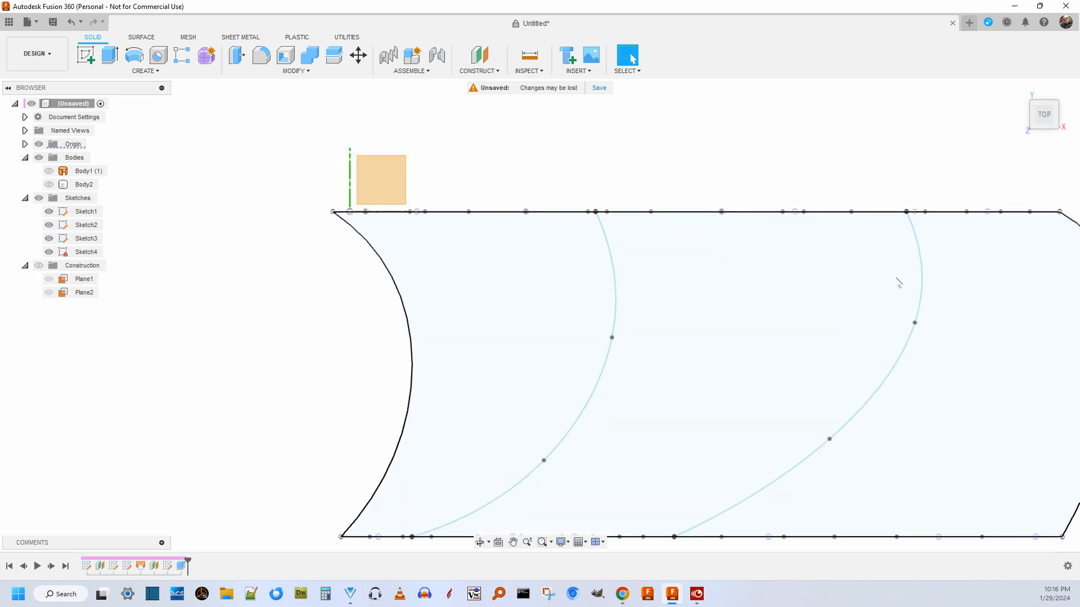
scroll(899, 281, "up", 2)
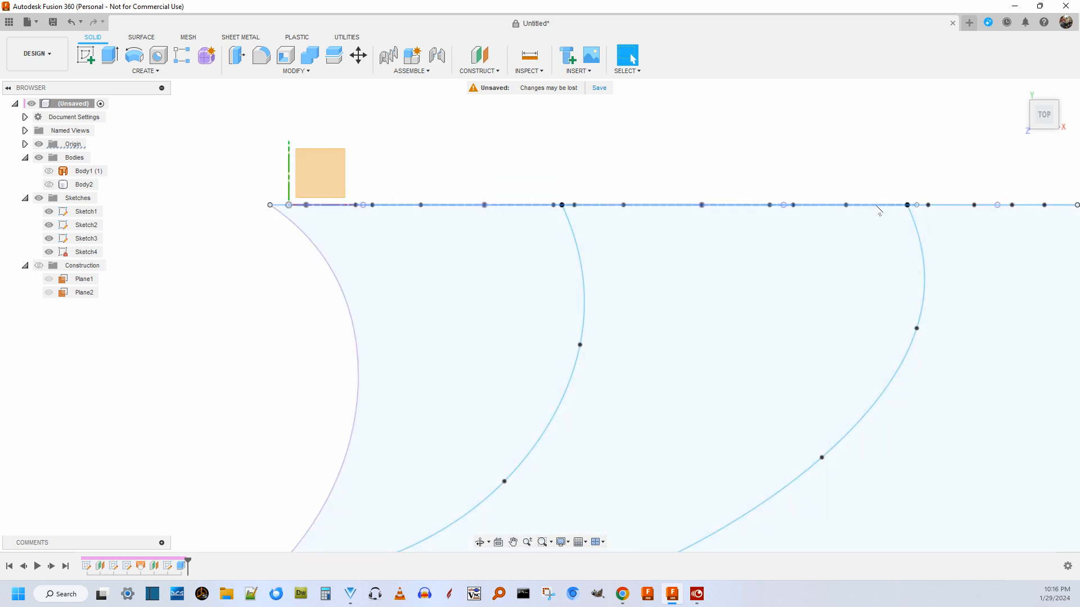
Examine how the two curved cross splines connect the front and back wavy profiles at their endpoints.
middle_click_drag(879, 211, 873, 172, "shift")
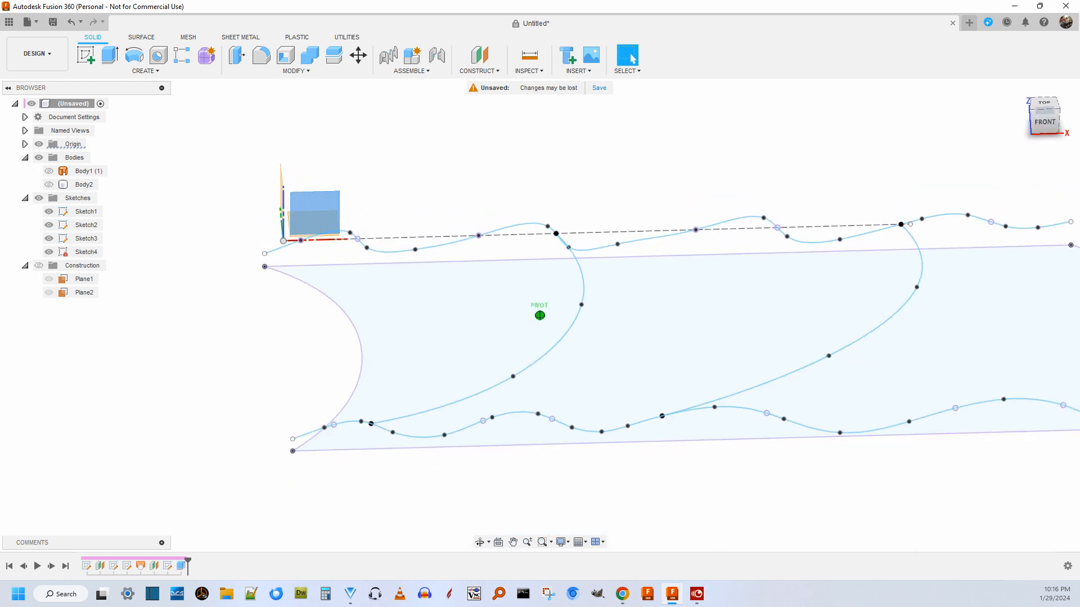
scroll(986, 264, "up", 4)
scroll(933, 260, "down", 3)
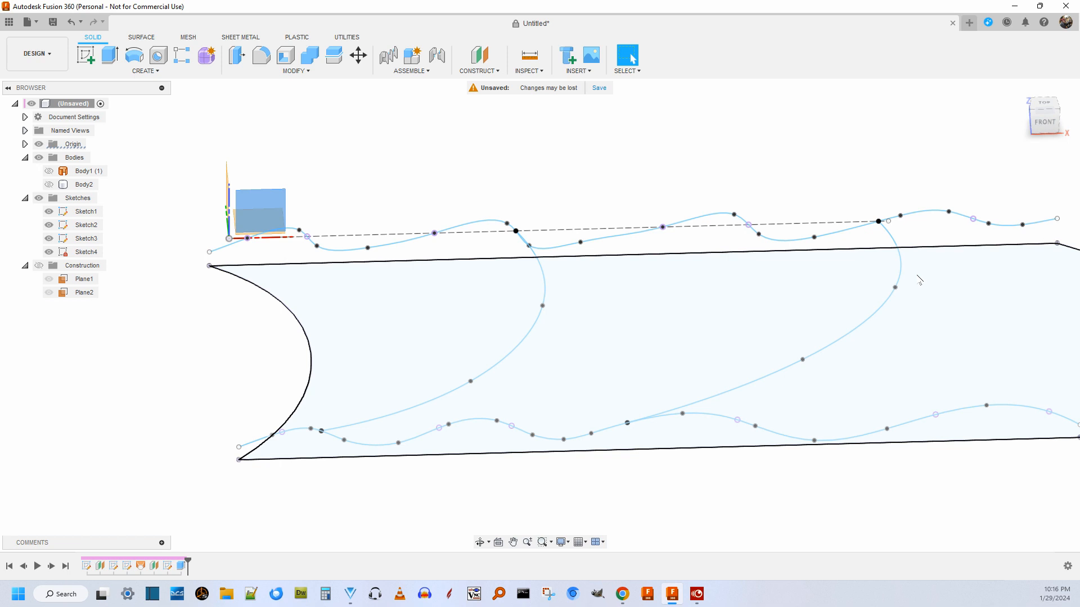
scroll(915, 277, "up", 2)
scroll(921, 276, "down", 2)
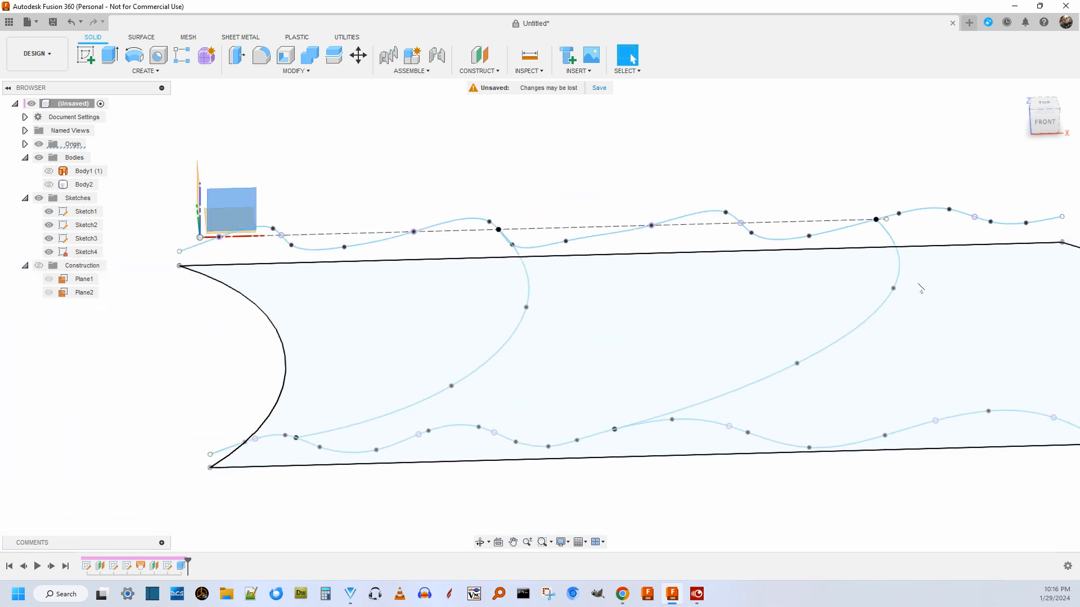
scroll(788, 388, "down", 2)
scroll(743, 431, "up", 3)
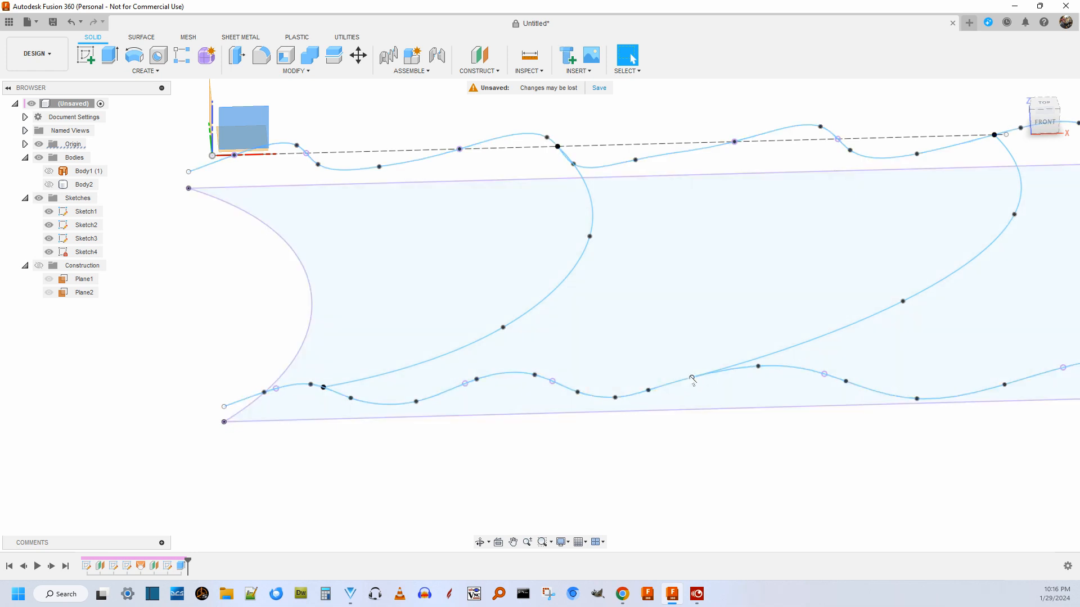
middle_click_drag(956, 120, 557, 179)
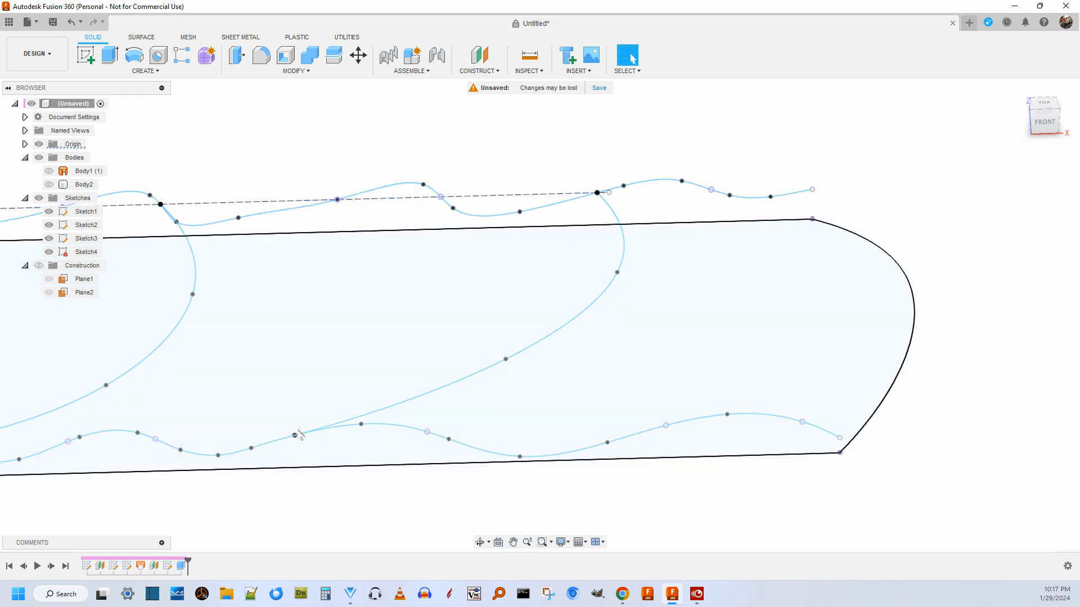
scroll(786, 287, "down", 3)
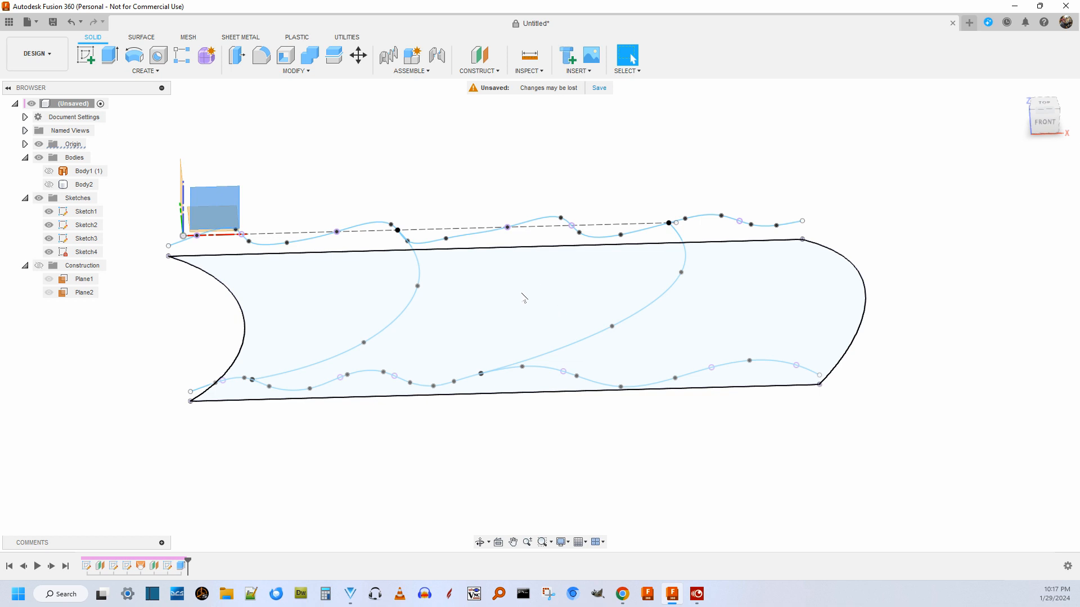
scroll(539, 304, "down", 3)
scroll(410, 253, "up", 6)
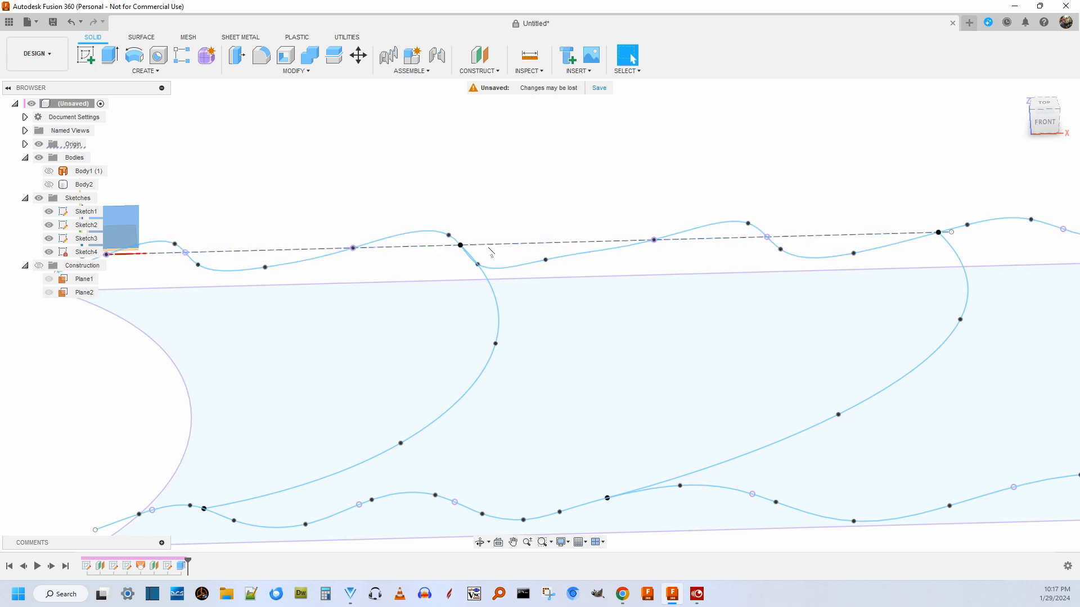
scroll(598, 231, "down", 5)
scroll(375, 245, "up", 5)
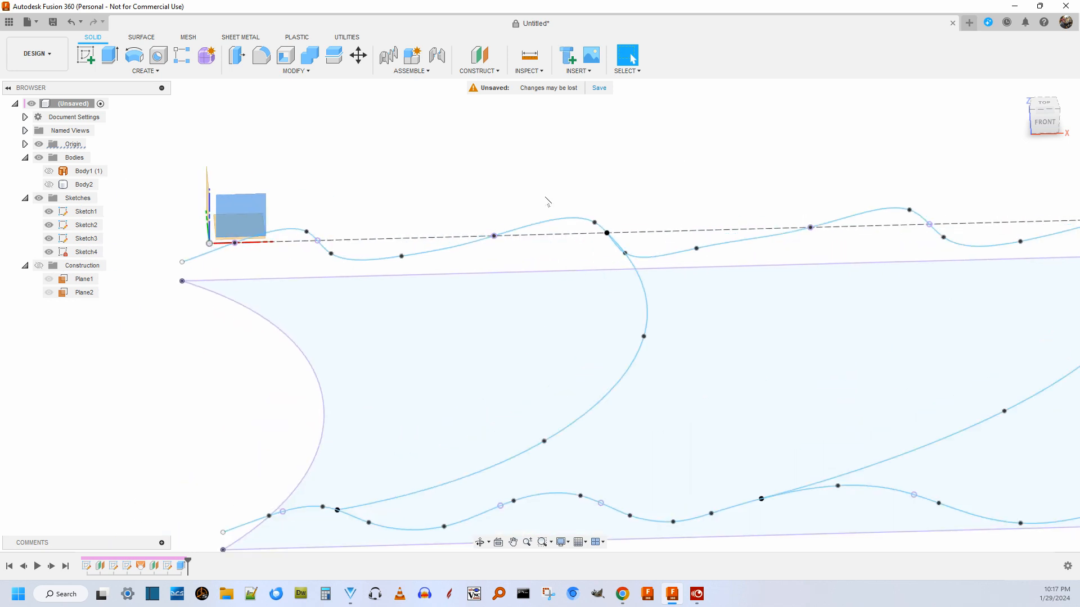
Inspect the whole spline network above the flat outline from a steep and a shallow angle, including the back profile's points.
left_click_drag(1045, 113, 1055, 155)
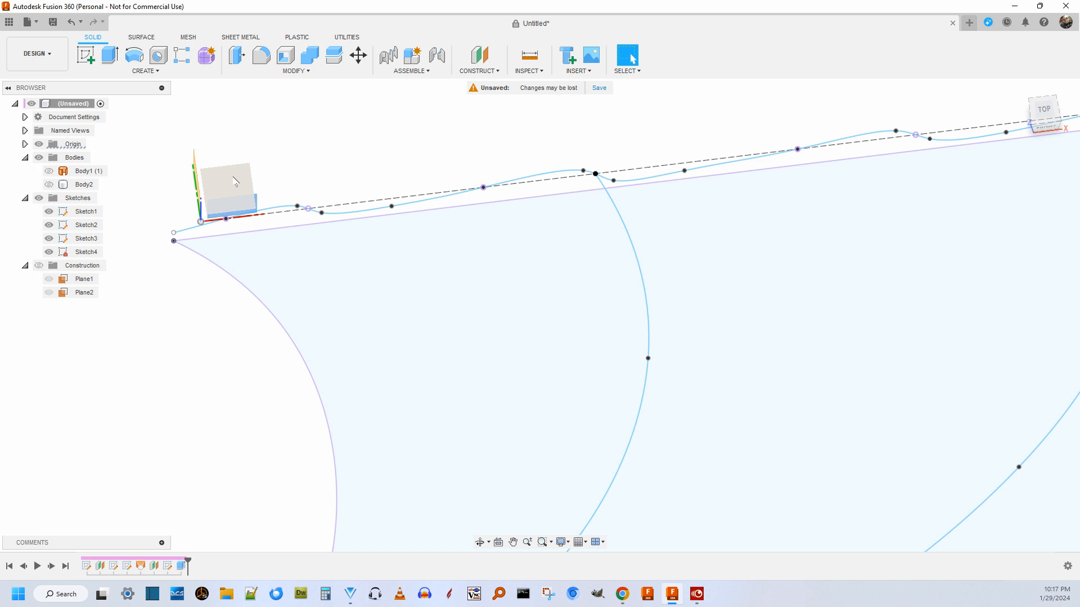
scroll(415, 164, "down", 3)
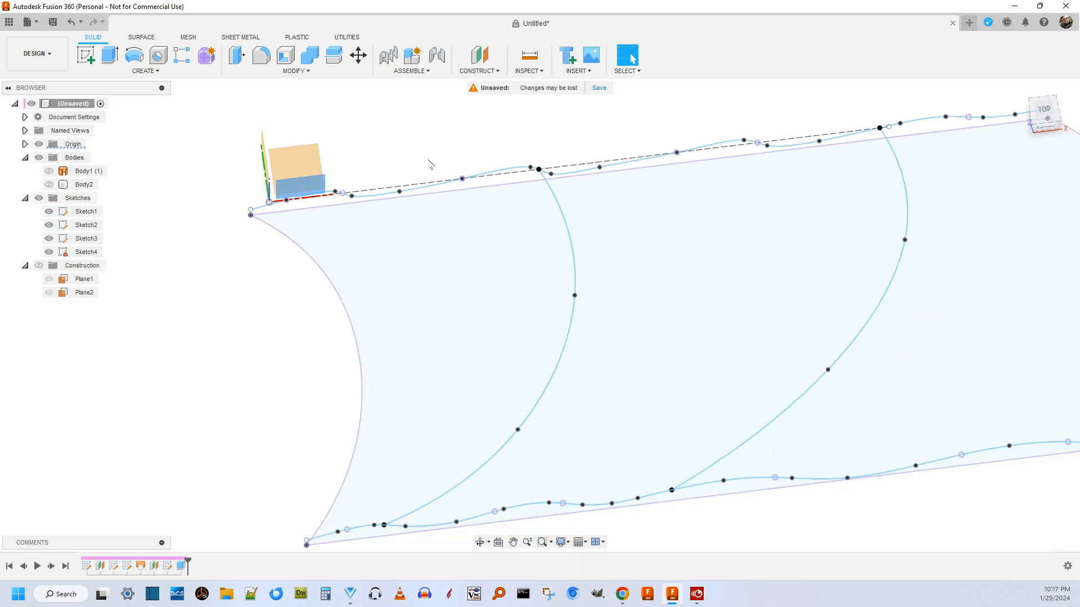
scroll(431, 164, "down", 2)
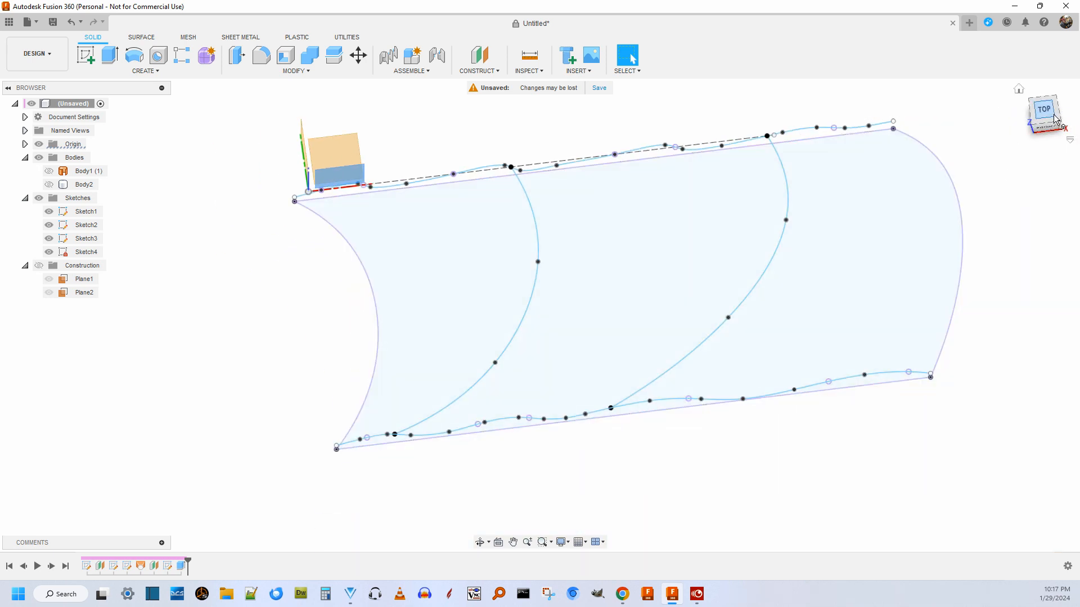
left_click_drag(1049, 113, 1055, 72)
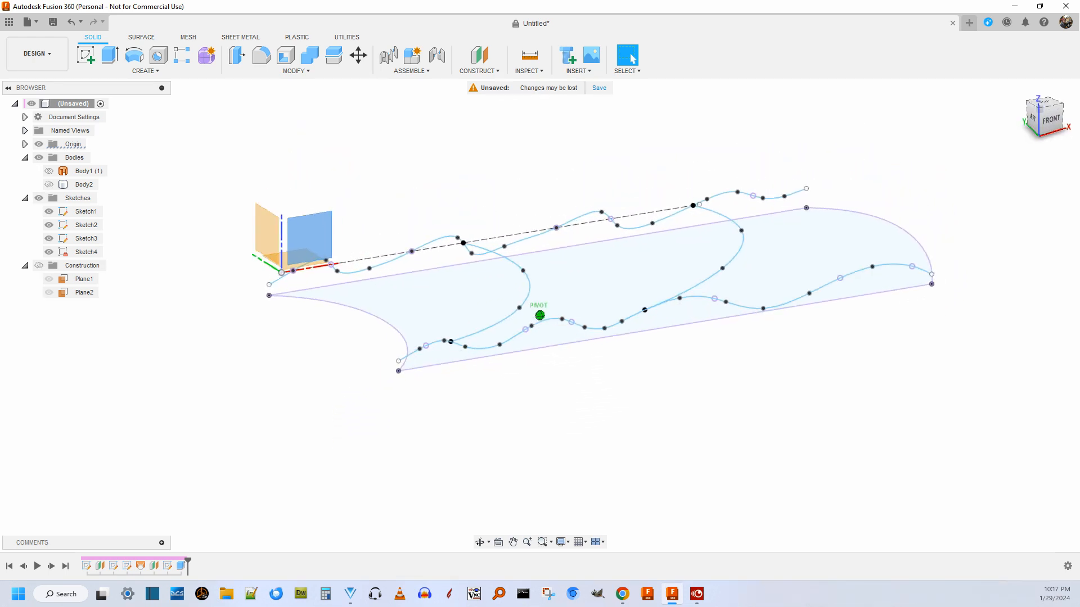
left_click(1051, 118)
scroll(652, 225, "up", 2)
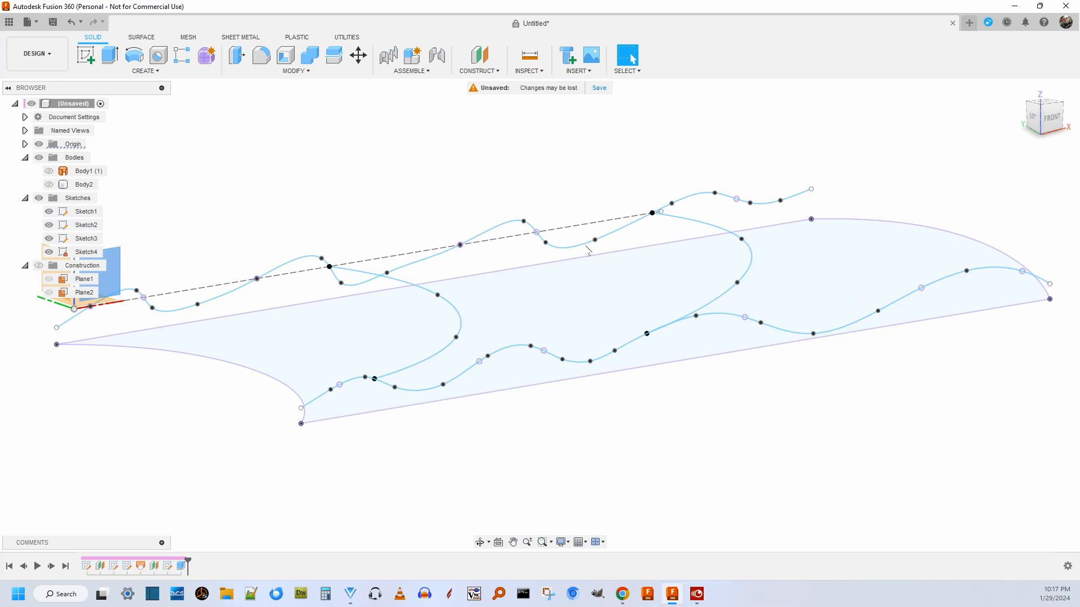
scroll(541, 253, "up", 2)
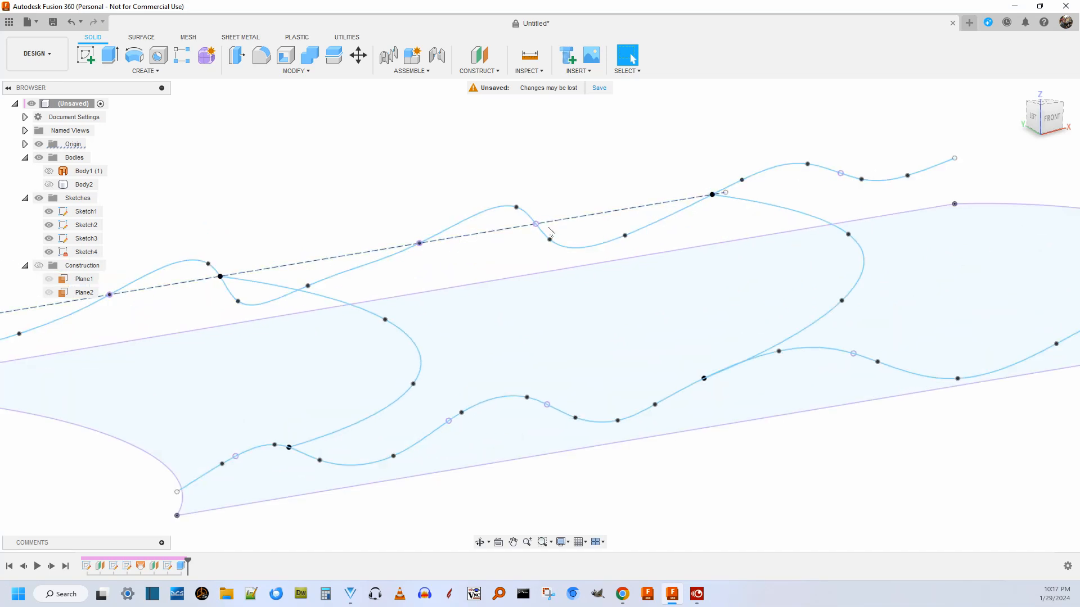
Roll the design history back to the loft feature and open that loft for editing.
scroll(546, 227, "down", 6)
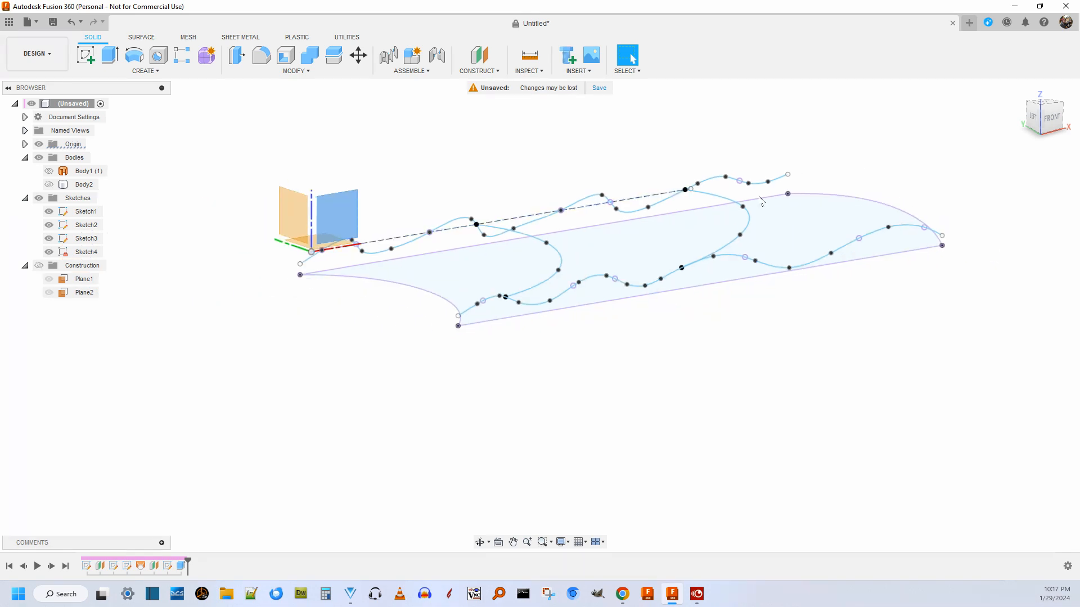
mouse_move(1053, 125)
left_mouse_down()
mouse_move(1051, 149)
mouse_move(1046, 129)
left_mouse_up()
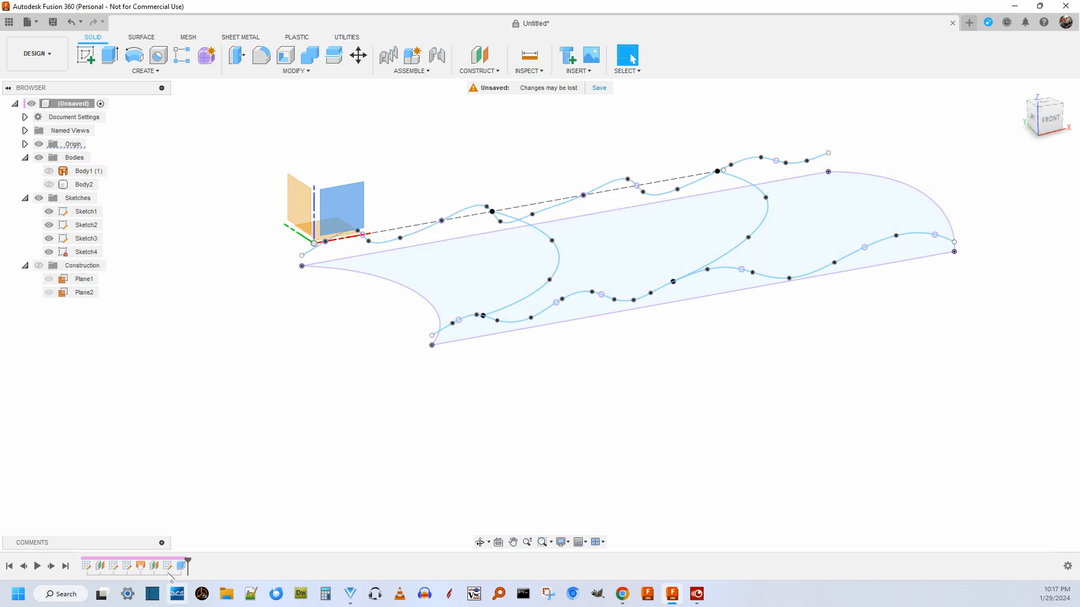
left_click(23, 566)
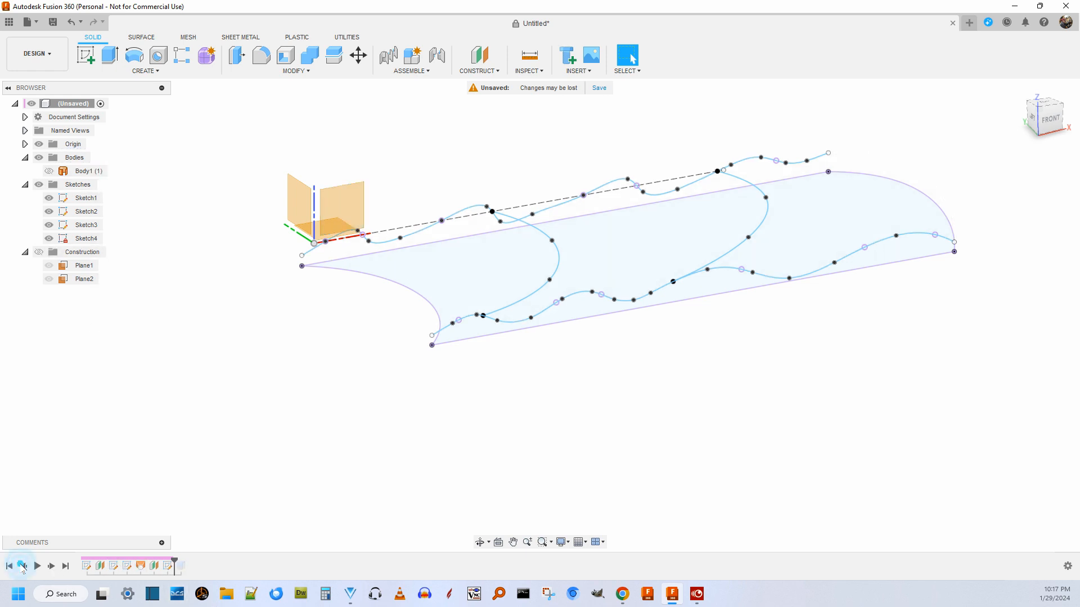
left_click(23, 567)
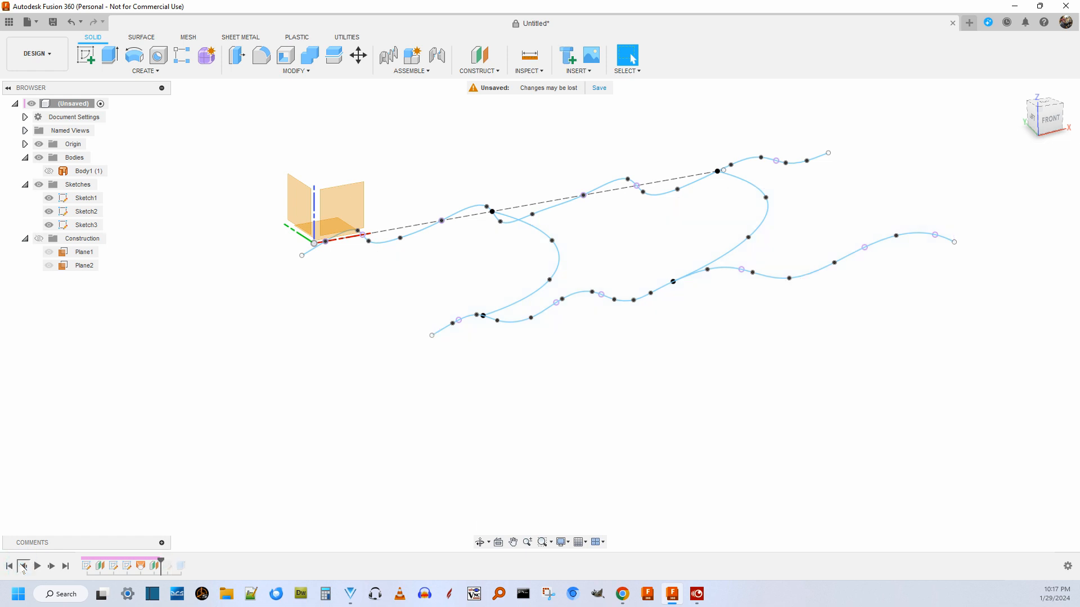
left_click(24, 567)
left_click(141, 566)
right_click(140, 566)
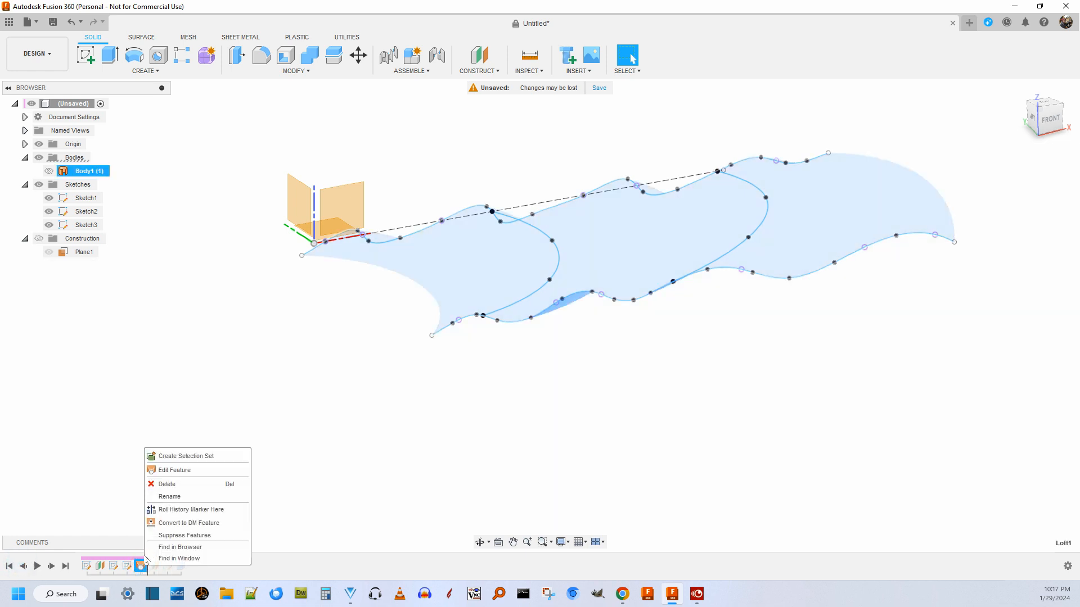
left_click(177, 471)
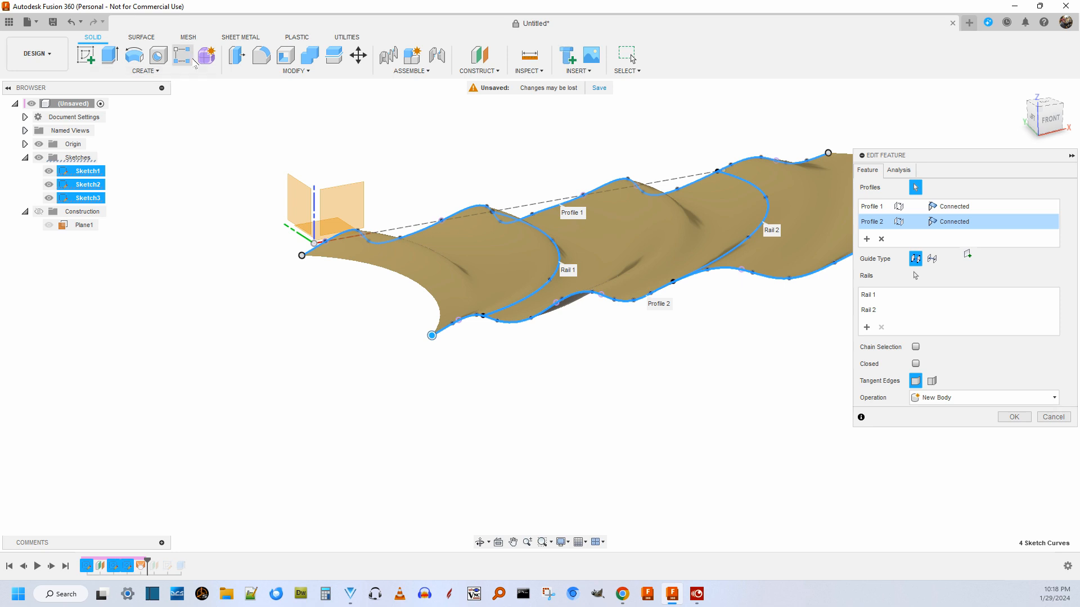
Remove both rails from the loft and examine the surface spanned by only the two wavy profiles from above and in front.
left_click(139, 38)
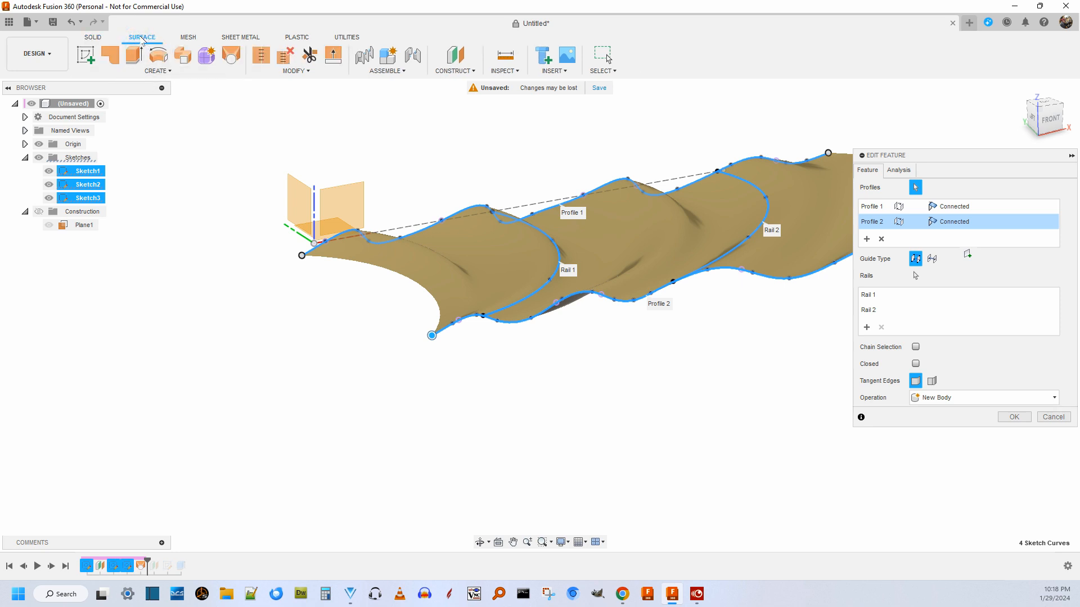
scroll(647, 115, "up", 3)
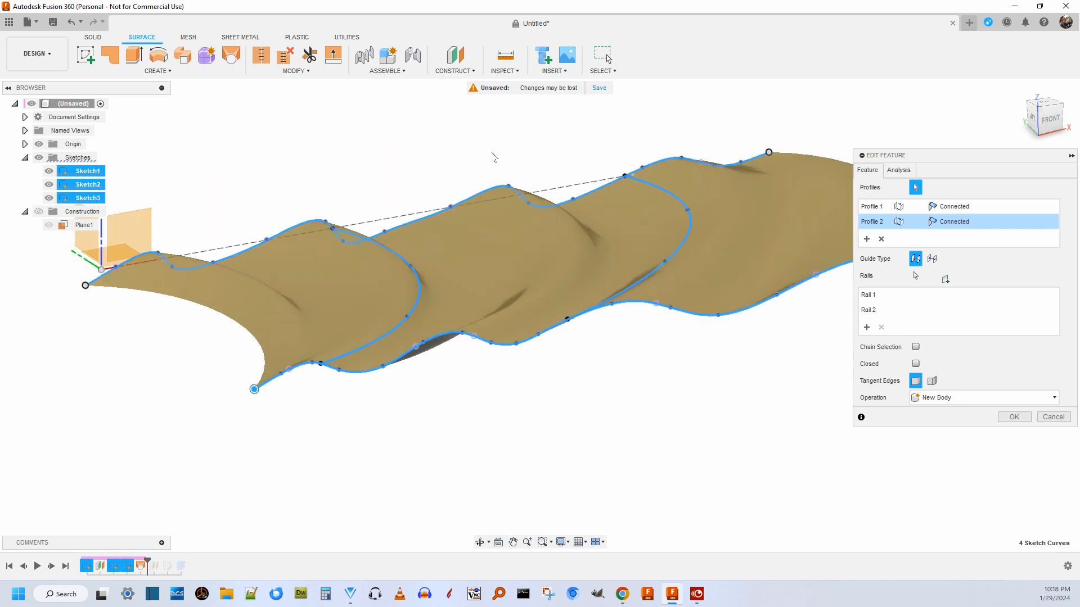
scroll(689, 190, "down", 5)
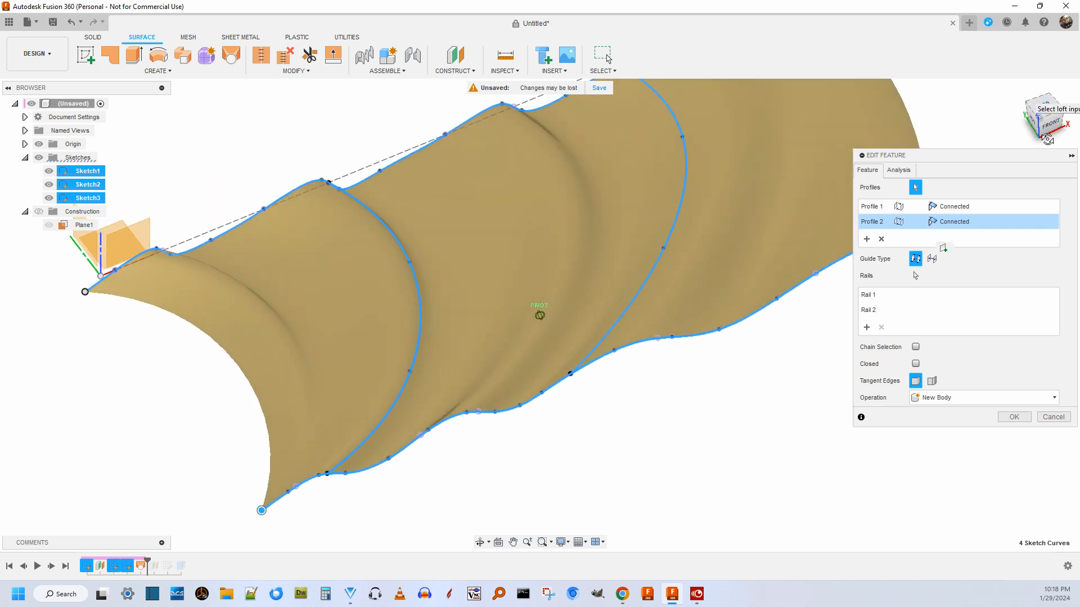
scroll(765, 184, "up", 4)
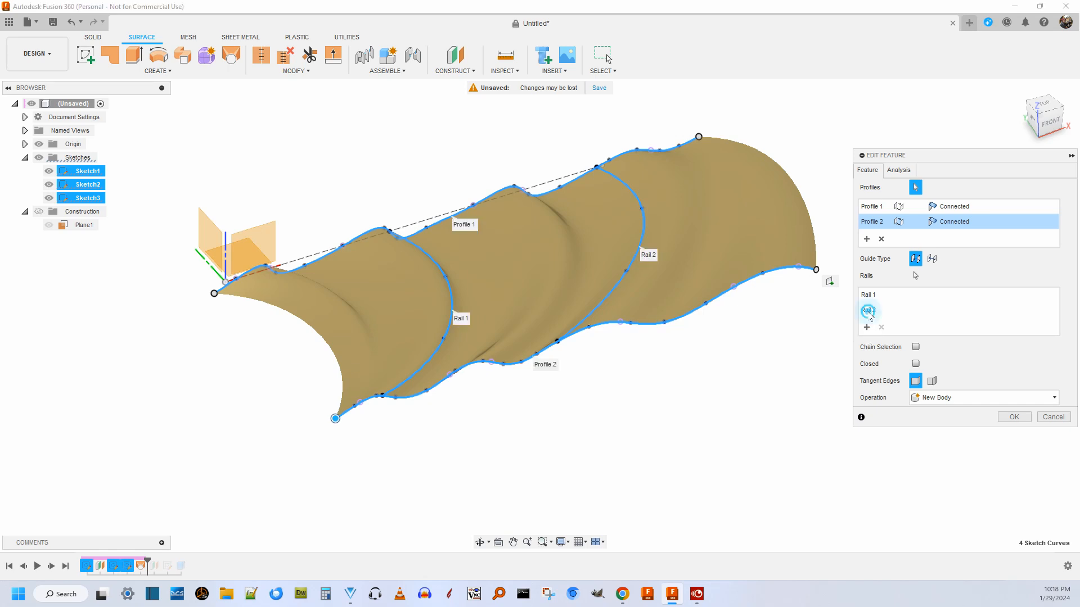
left_click(869, 310)
left_click(882, 327)
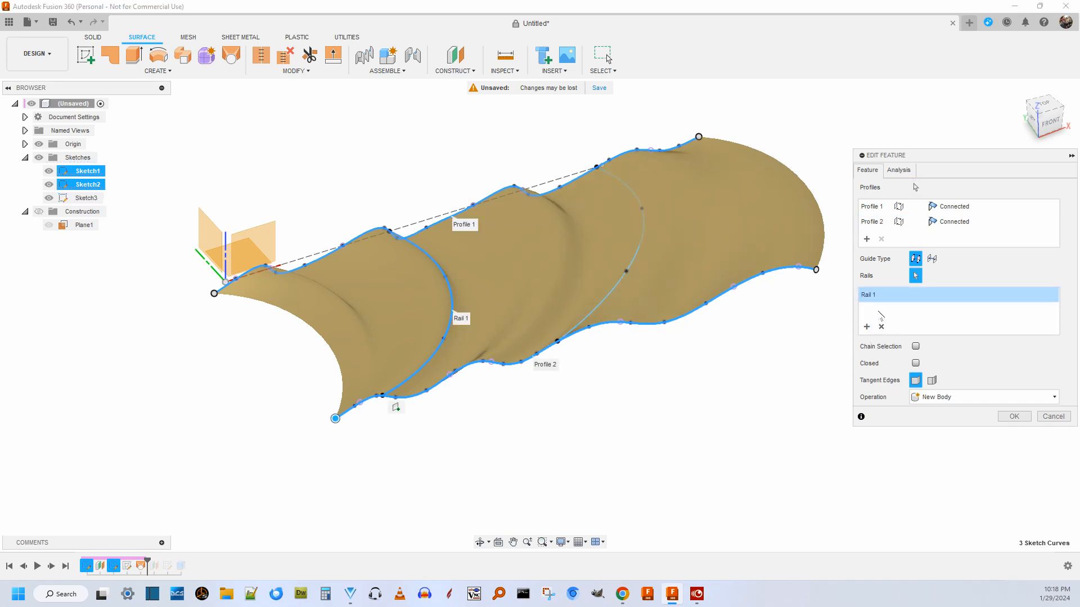
left_click(882, 327)
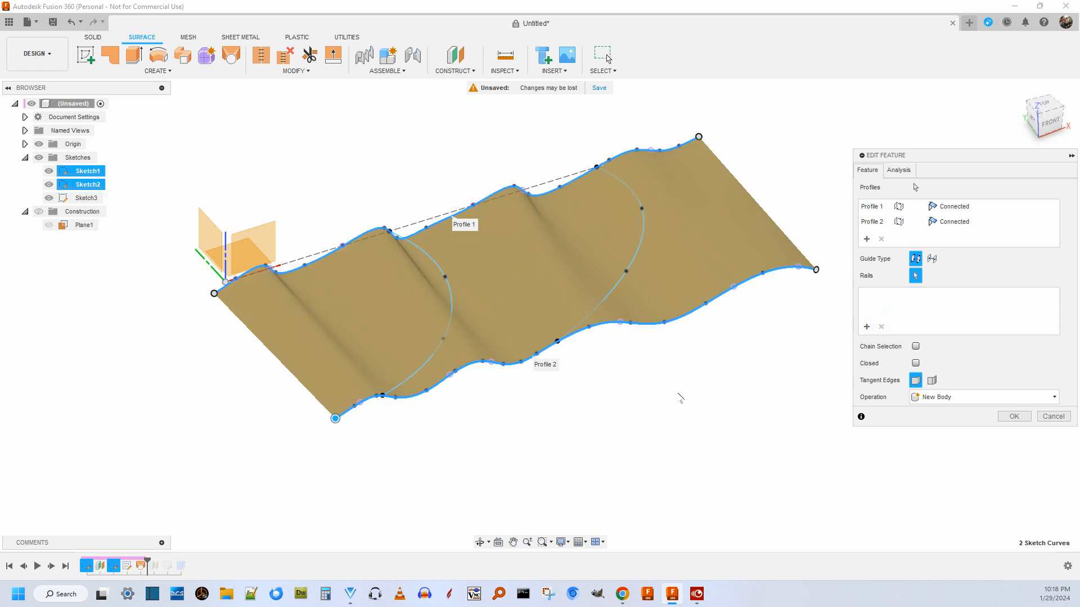
mouse_move(1032, 109)
left_mouse_down()
mouse_move(1019, 101)
mouse_move(1014, 151)
mouse_move(1023, 137)
left_mouse_up()
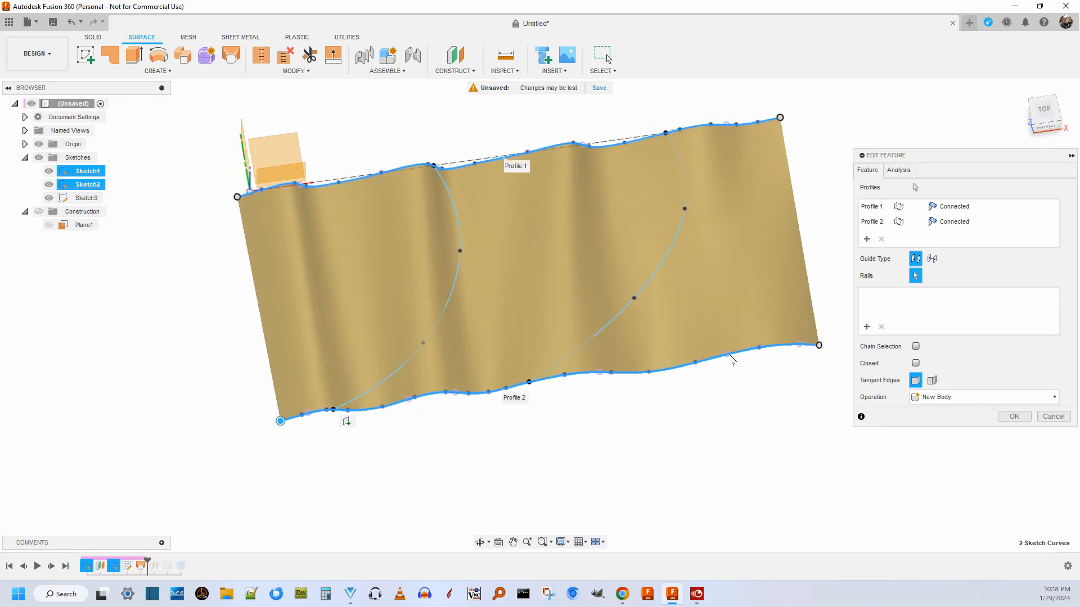
left_click(1045, 127)
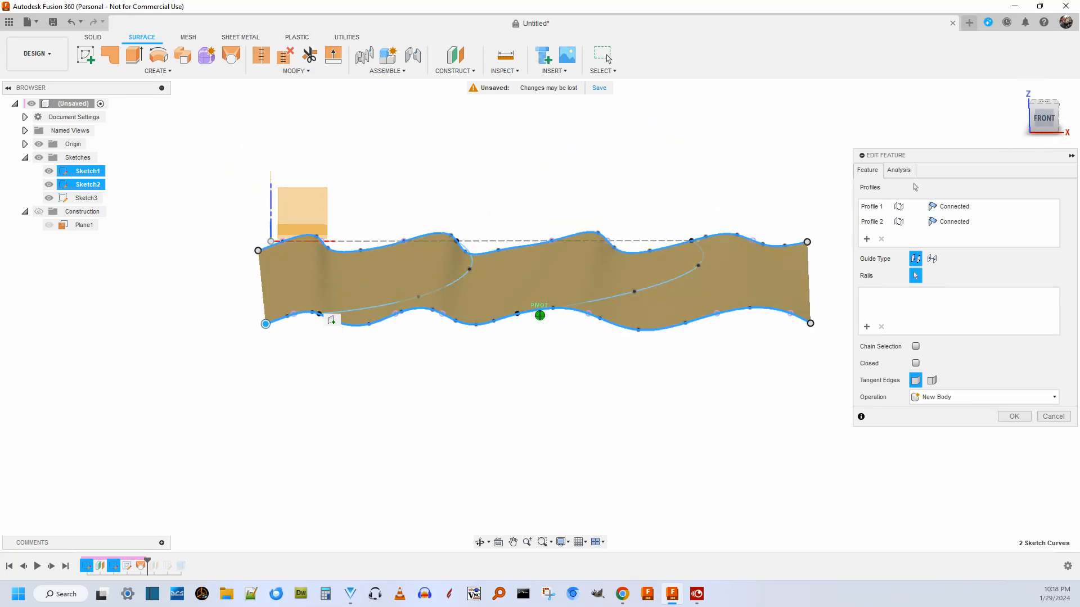
mouse_move(1045, 125)
left_mouse_down()
mouse_move(1048, 166)
mouse_move(972, 178)
left_mouse_up()
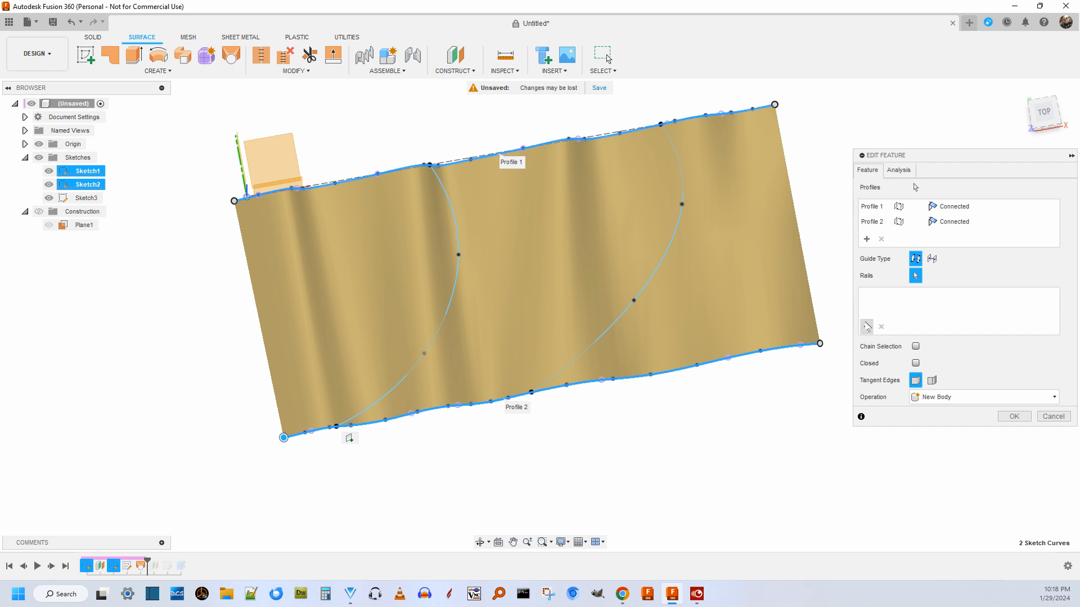
Add the two curved cross splines as rails of the loft, starting with the one nearer the origin, and accept the feature.
left_click(867, 327)
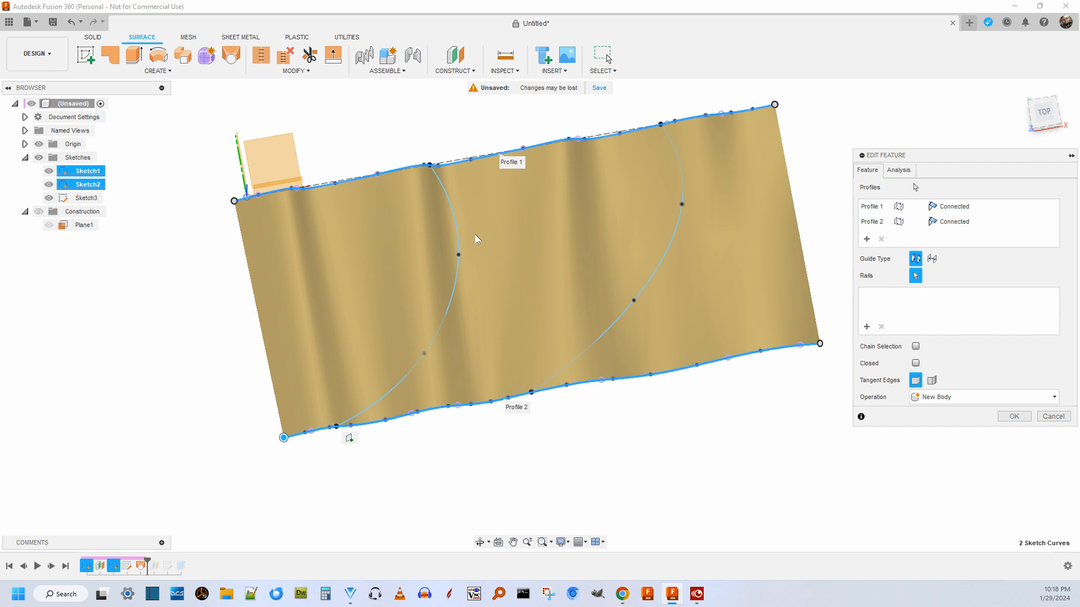
left_click(455, 221)
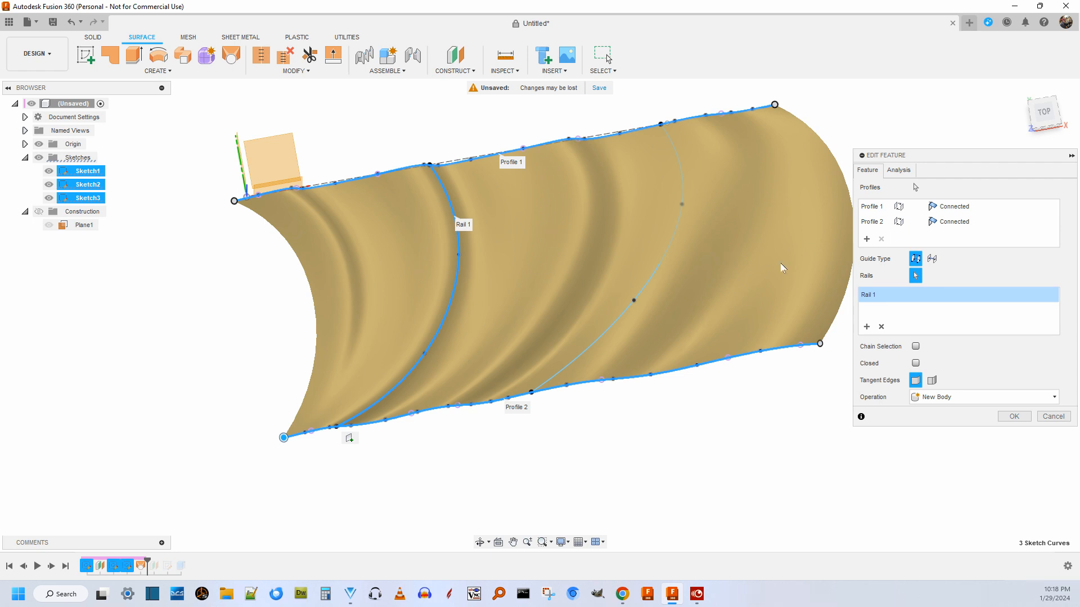
scroll(690, 194, "down", 2)
scroll(738, 189, "up", 2)
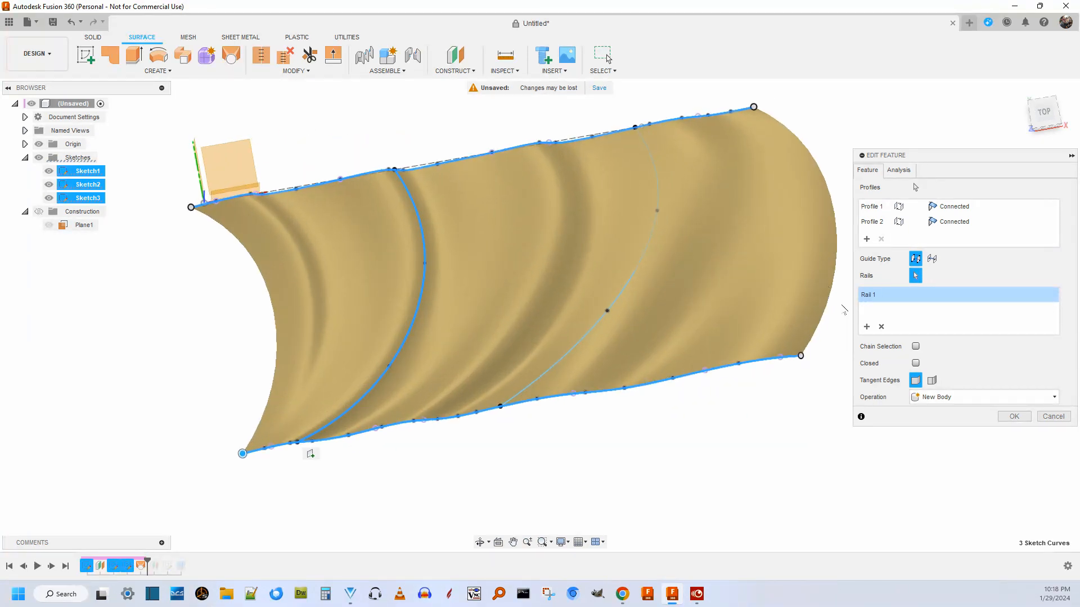
left_click(867, 326)
left_click(640, 256)
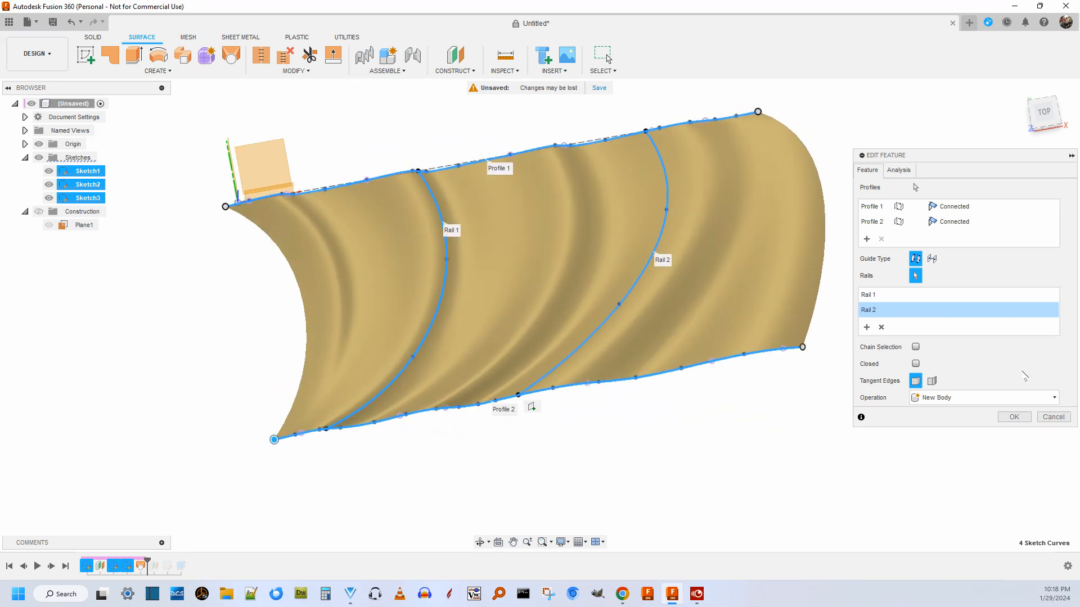
left_click(1015, 415)
Show the lofted surface body and advance the design history to its end.
left_click_drag(1044, 117, 1044, 69)
left_click(49, 171)
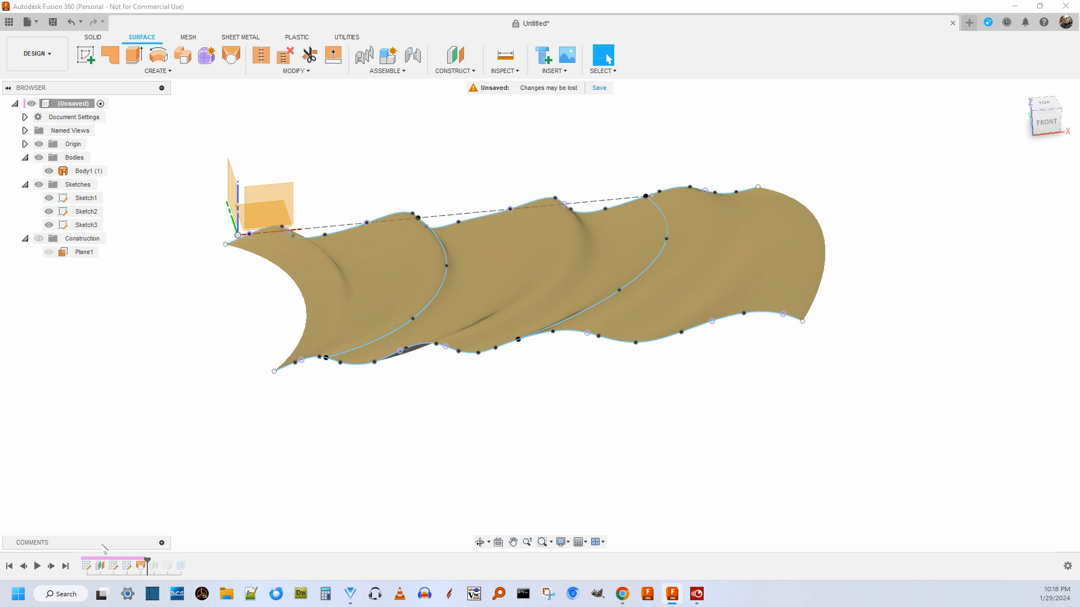
left_click(51, 566)
left_click(52, 567)
left_click(52, 567)
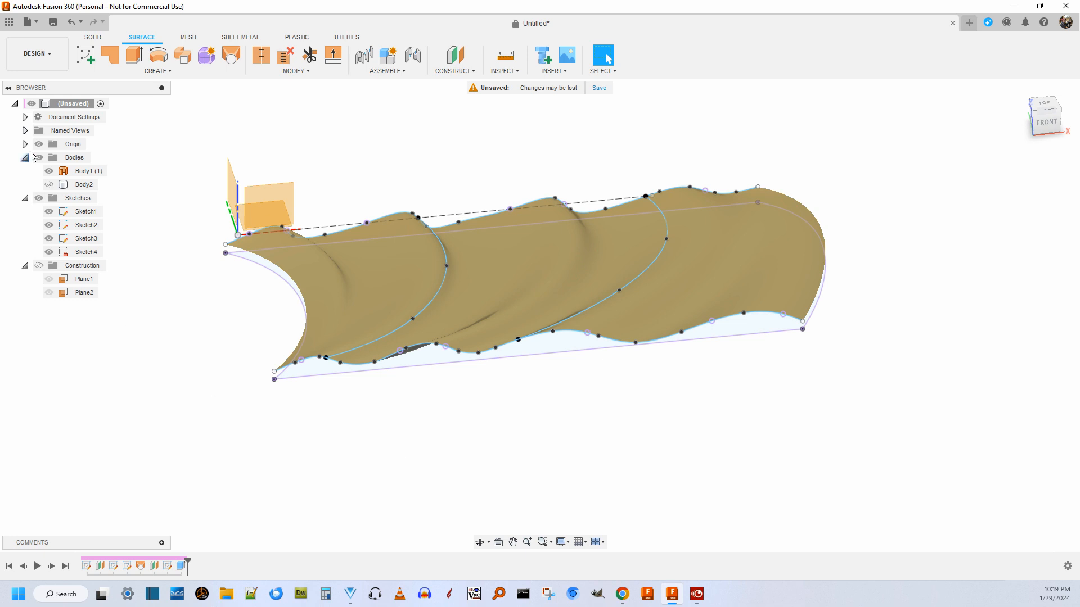
Show the extruded solid body and inspect how it meets the lofted surface from a low front angle.
left_click(49, 185)
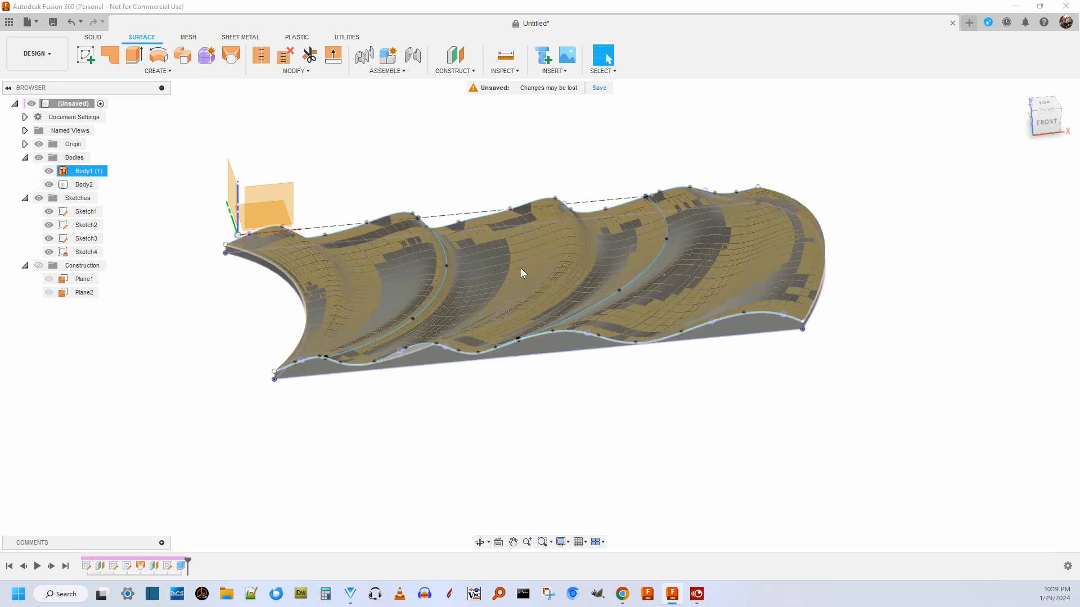
left_click(1044, 118)
mouse_move(1033, 94)
left_mouse_down()
mouse_move(1034, 63)
mouse_move(1040, 110)
mouse_move(1046, 82)
mouse_move(1059, 126)
mouse_move(1049, 110)
left_mouse_up()
left_click(1041, 116)
left_click(1051, 117)
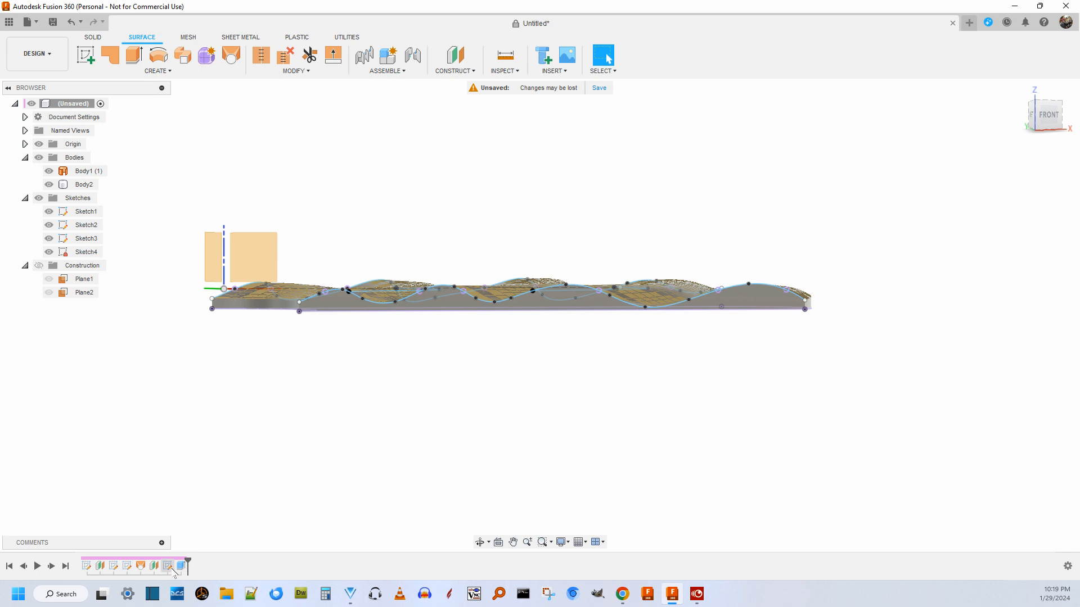
Edit the final extrusion and try a Distance extent, pulling the outline profile upward past the lofted surface.
right_click(181, 566)
left_click(228, 453)
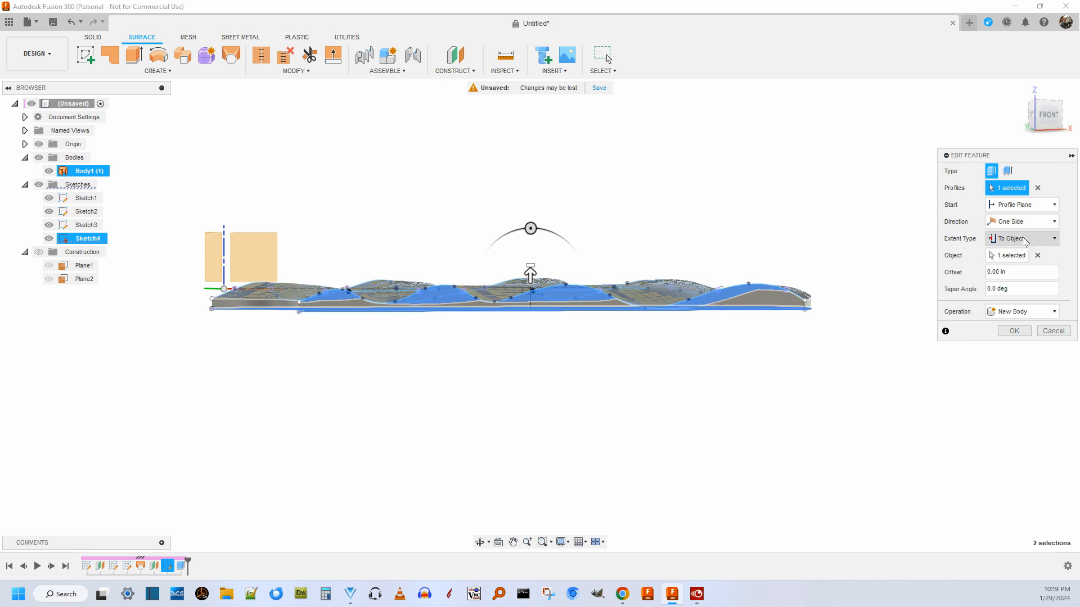
left_click(1022, 239)
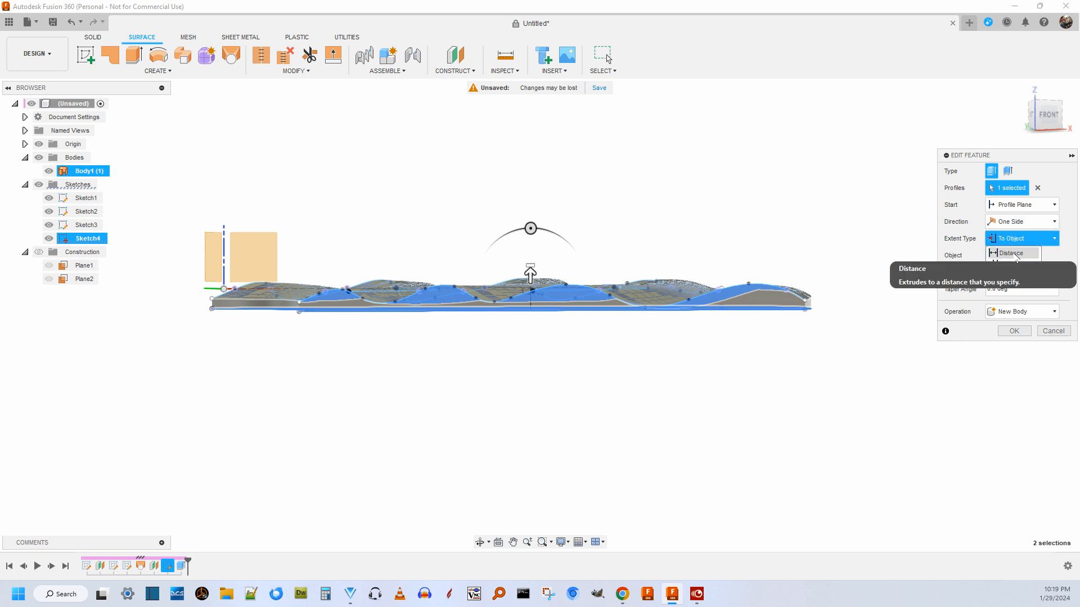
left_click(1015, 254)
left_click_drag(530, 273, 543, 184)
mouse_move(1053, 108)
left_mouse_down()
mouse_move(1070, 142)
mouse_move(1068, 114)
left_mouse_up()
scroll(881, 137, "down", 3)
scroll(866, 120, "up", 4)
Set the extrusion's extent to To Object with the lofted surface as the target, and accept the feature.
left_click(1021, 239)
left_click(1012, 264)
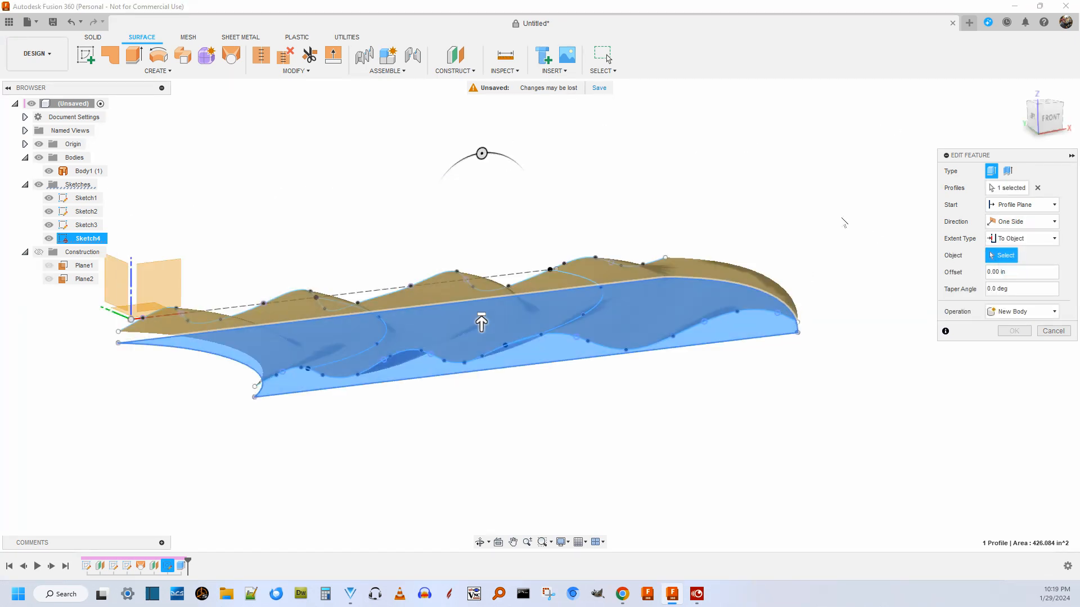
left_click(706, 268)
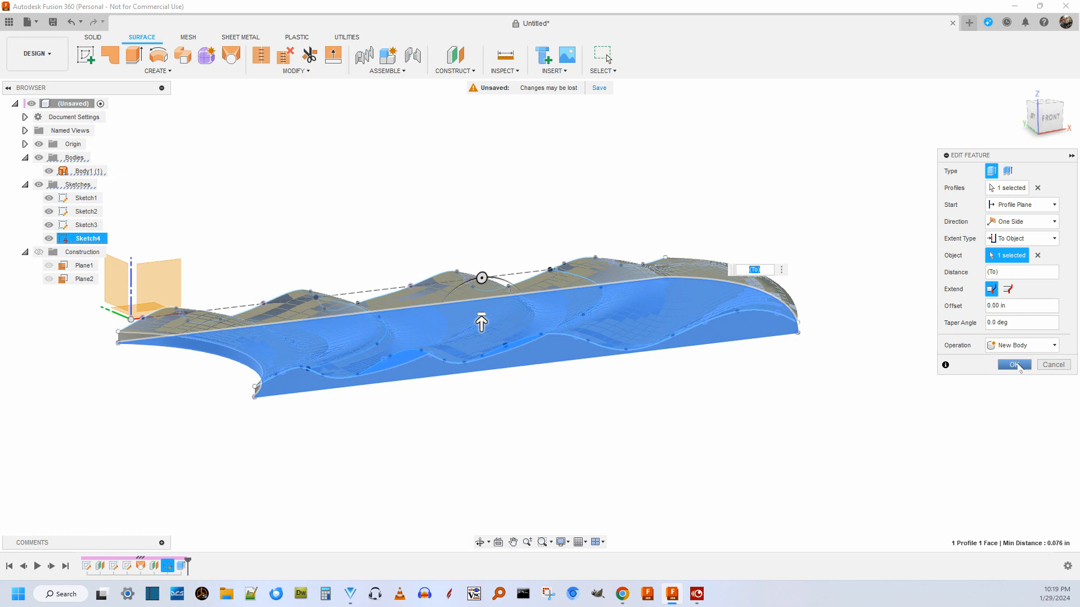
left_click(1013, 365)
Hide the lofted surface body and examine the wavy top face of the extruded solid.
left_click_drag(1041, 107, 1017, 142)
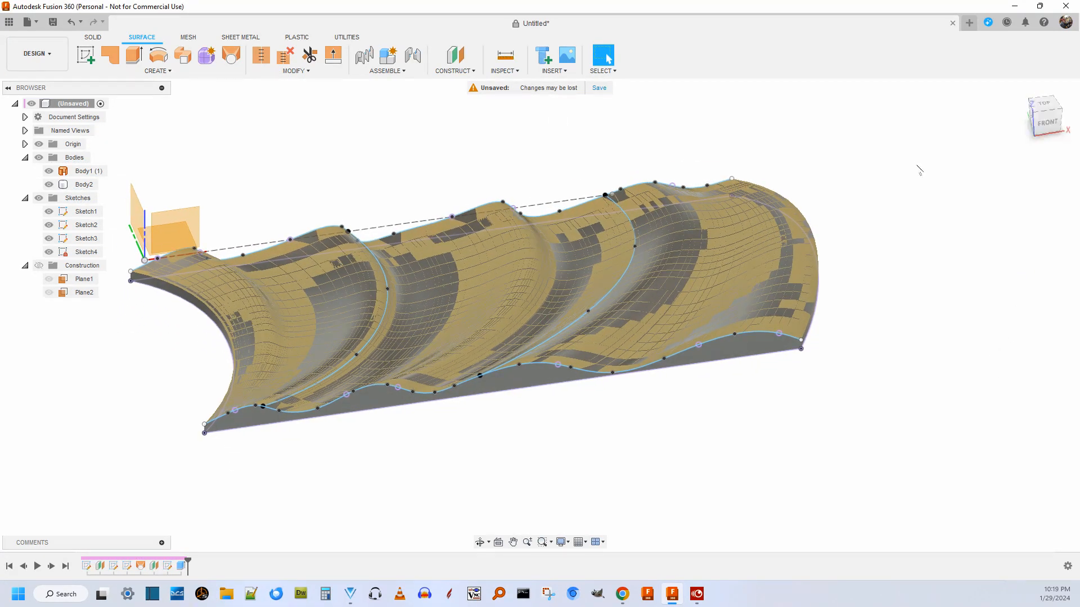
scroll(927, 172, "down", 3)
scroll(878, 156, "up", 2)
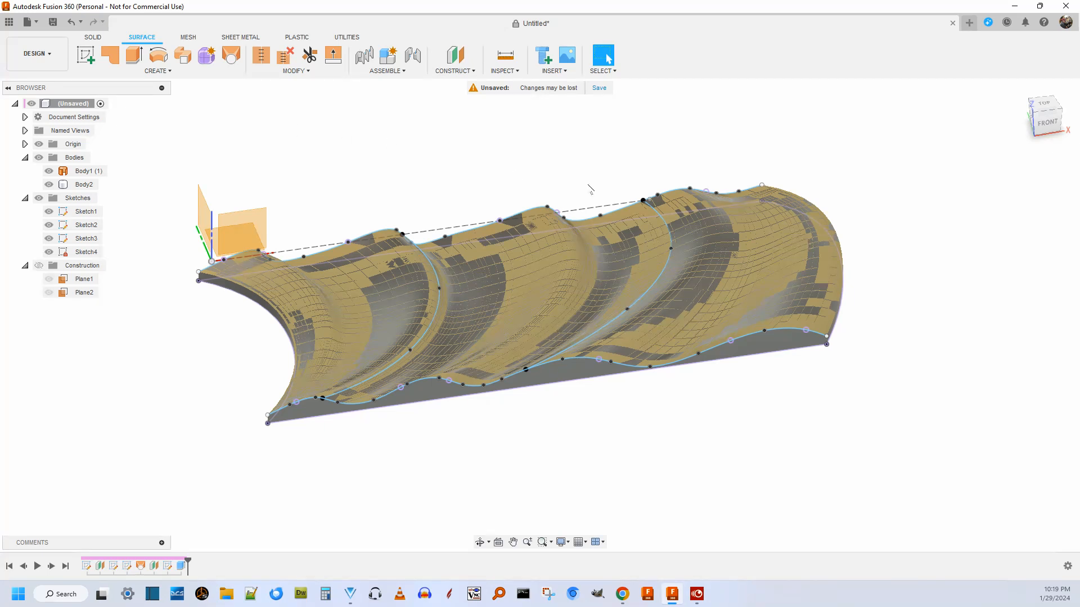
left_click(48, 173)
left_click(50, 172)
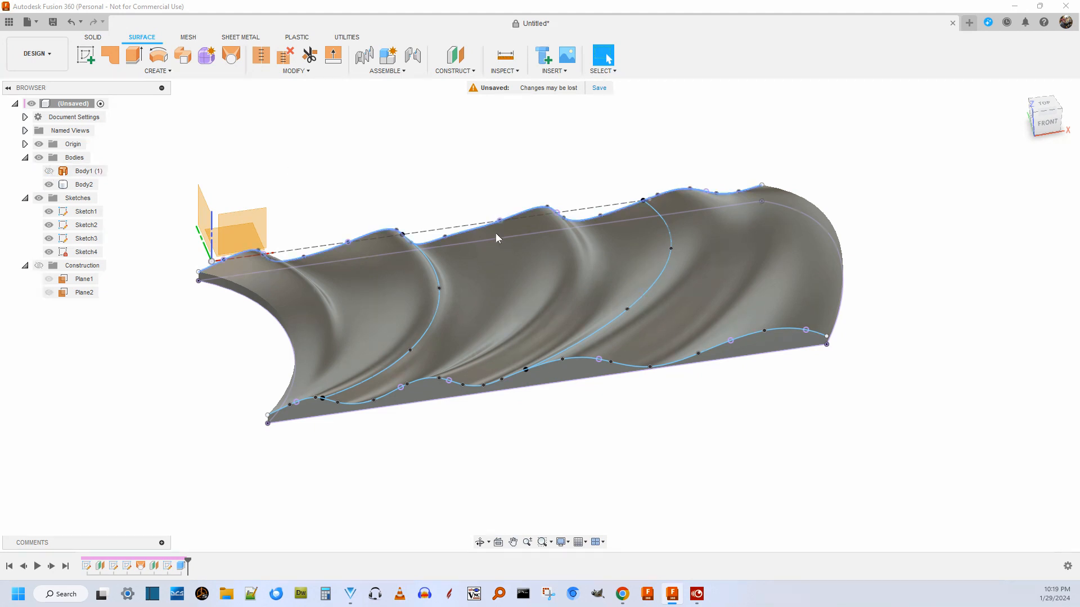
left_click(82, 184)
scroll(503, 235, "up", 2)
scroll(503, 235, "down", 2)
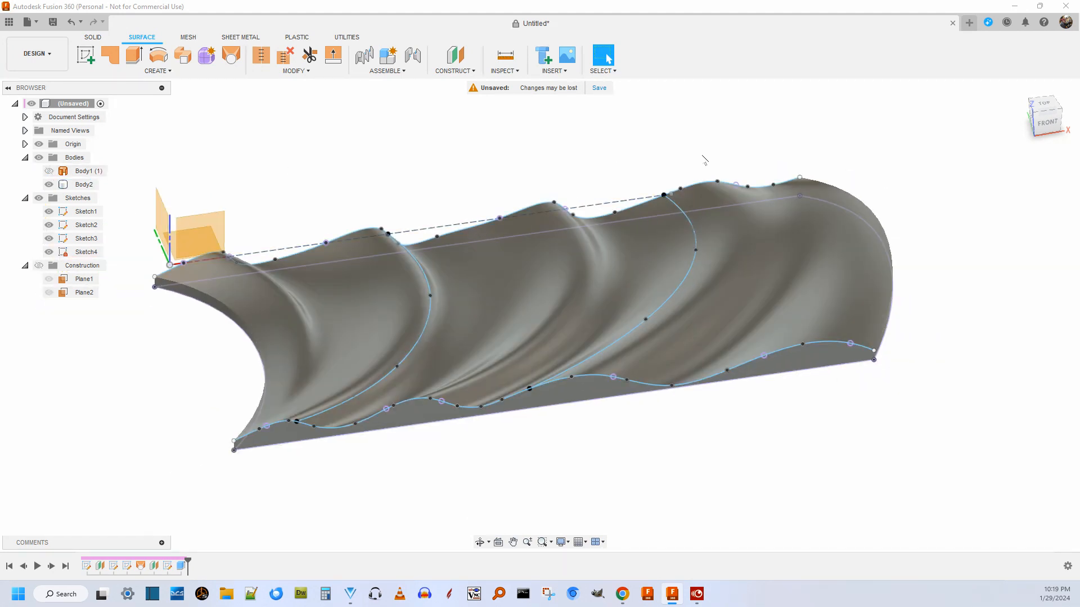
left_click_drag(1046, 119, 1049, 132)
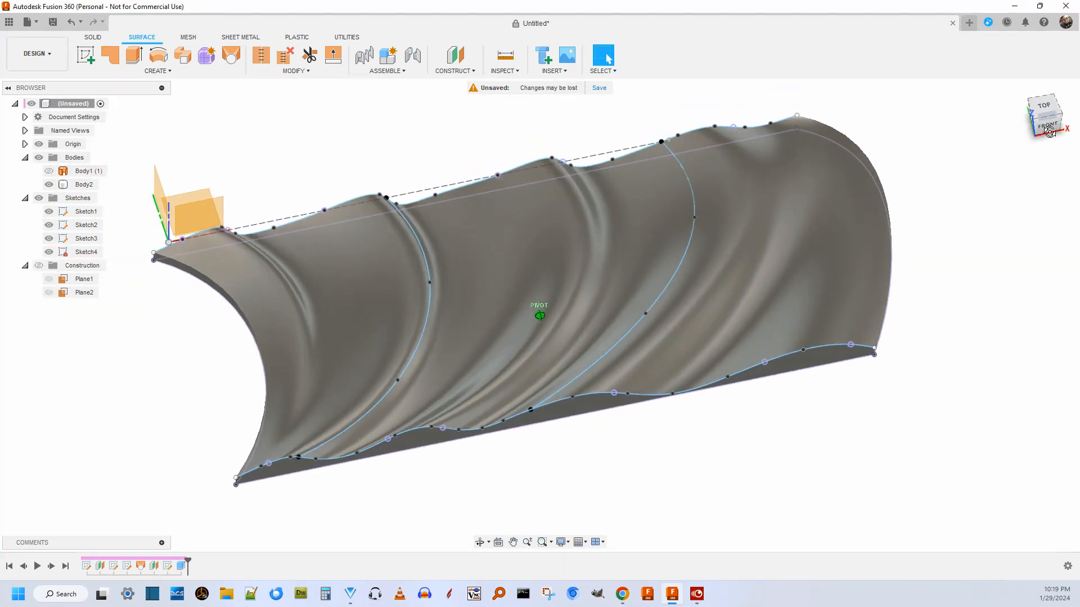
Hide all sketches and the origin geometry, and inspect the bare solid from above and from a low front angle.
left_click(39, 198)
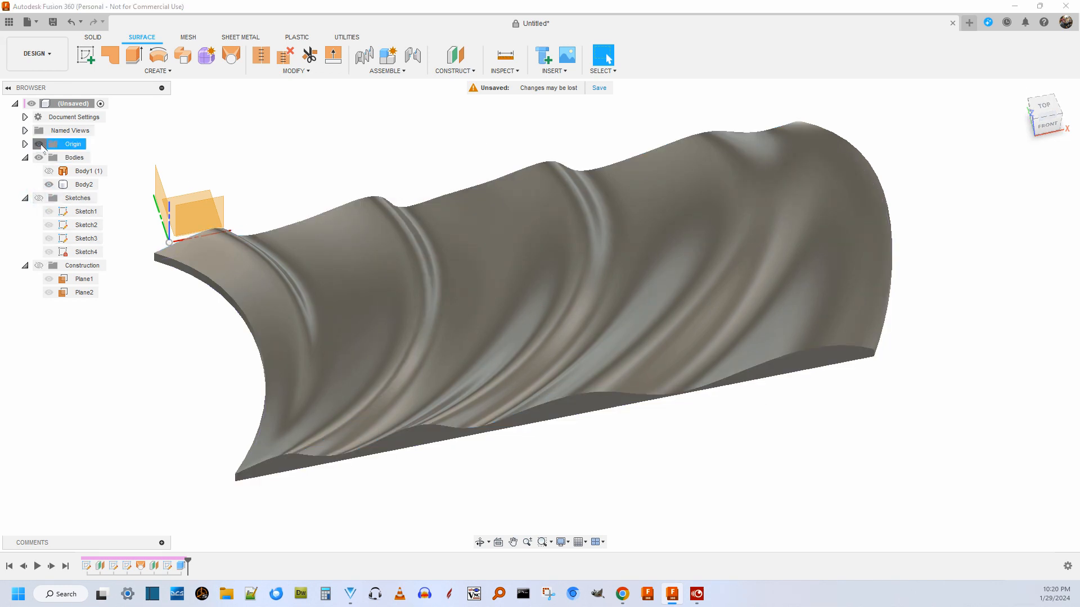
left_click(39, 144)
scroll(456, 142, "down", 1)
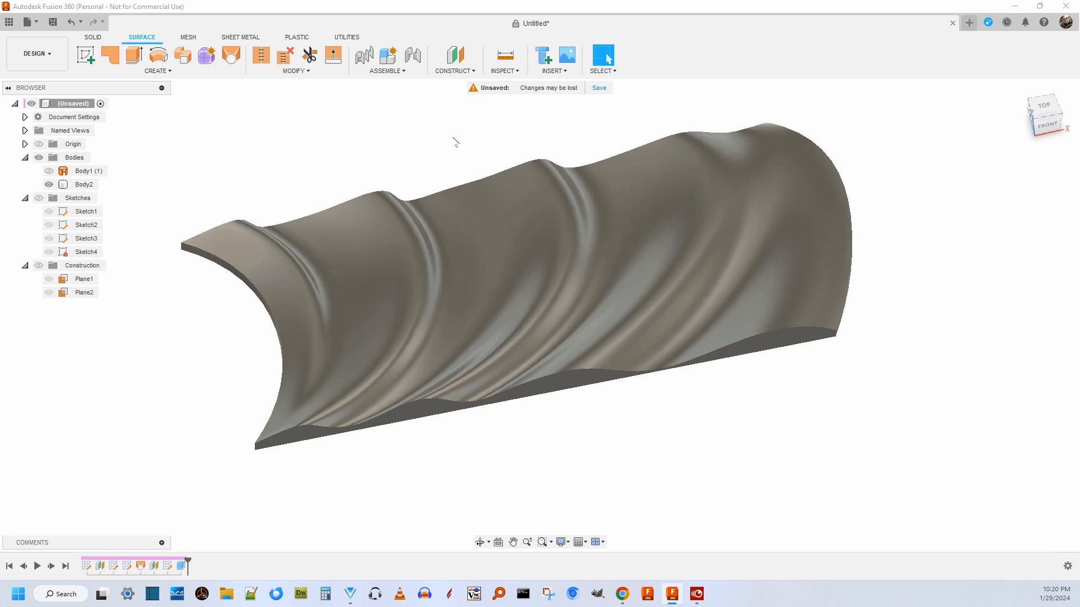
scroll(456, 142, "up", 1)
left_click_drag(1050, 113, 1046, 69)
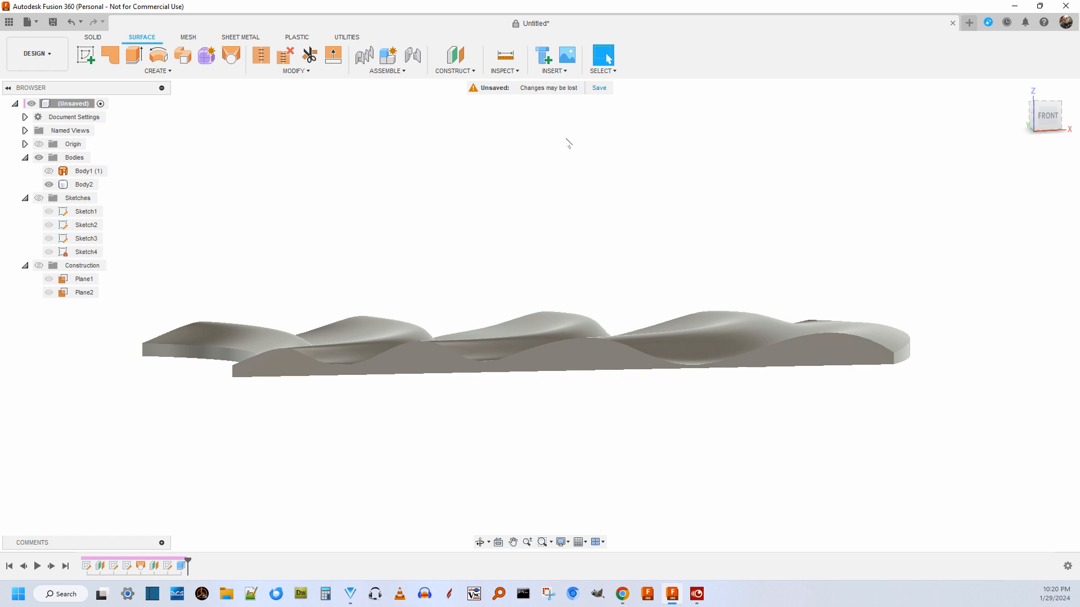
Inspect the wavy top face of the extruded solid from a raised front angle.
scroll(591, 152, "down", 2)
scroll(593, 150, "up", 3)
left_click_drag(1046, 117, 1053, 149)
scroll(685, 148, "down", 3)
scroll(687, 143, "up", 2)
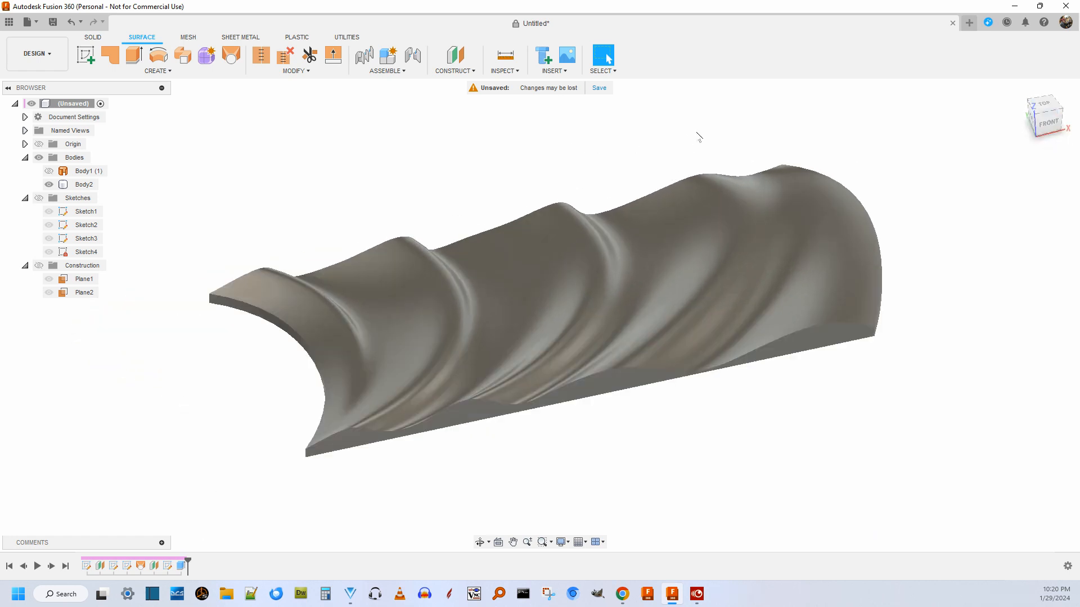
Start a new empty design and show its origin planes and axes.
left_click(969, 22)
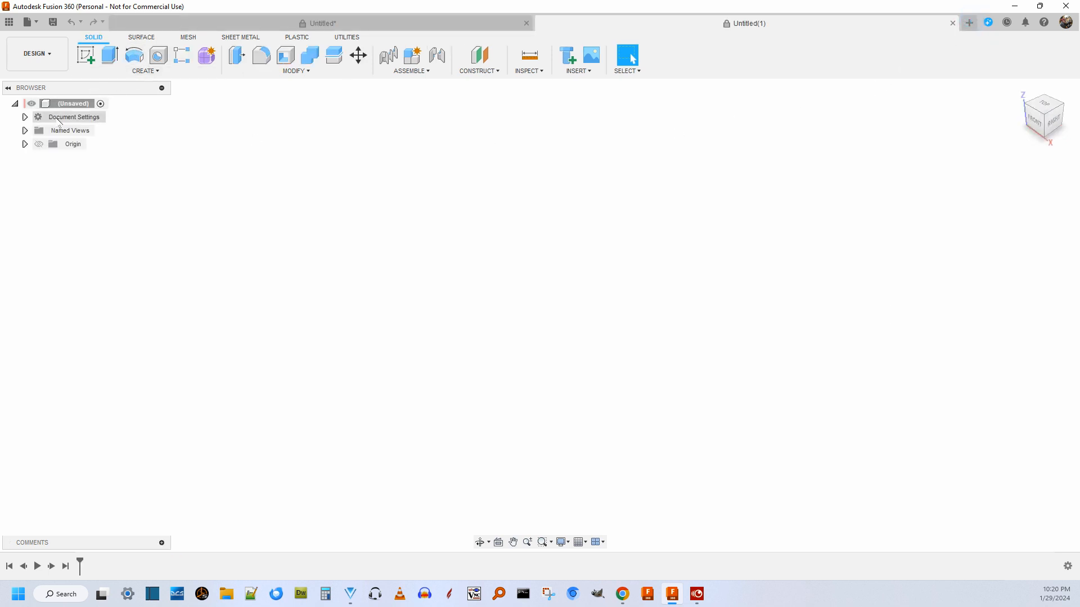
left_click(39, 144)
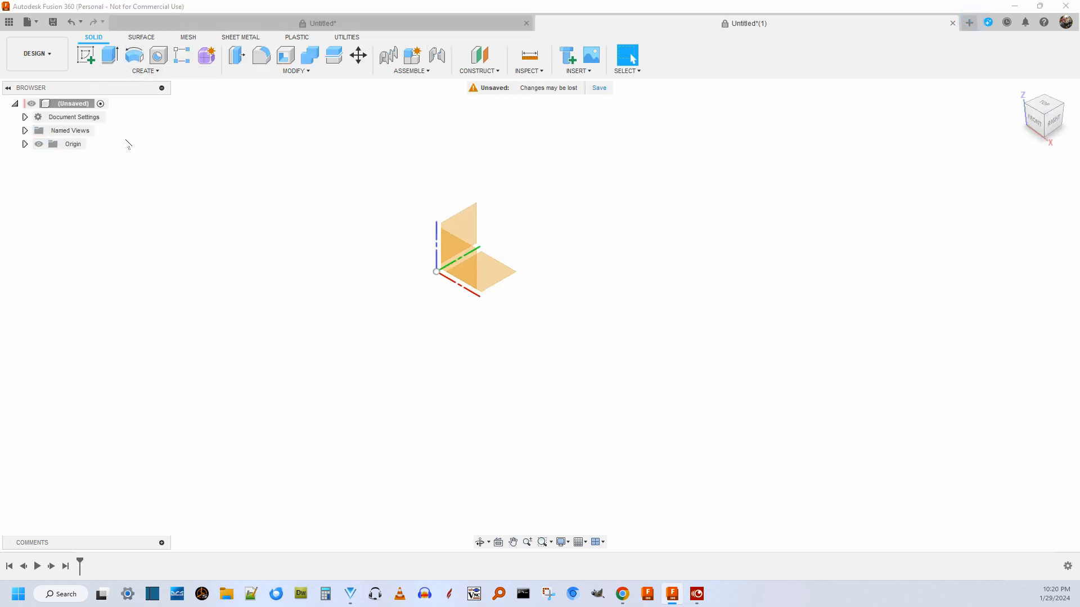
middle_click_drag(335, 167, 346, 180)
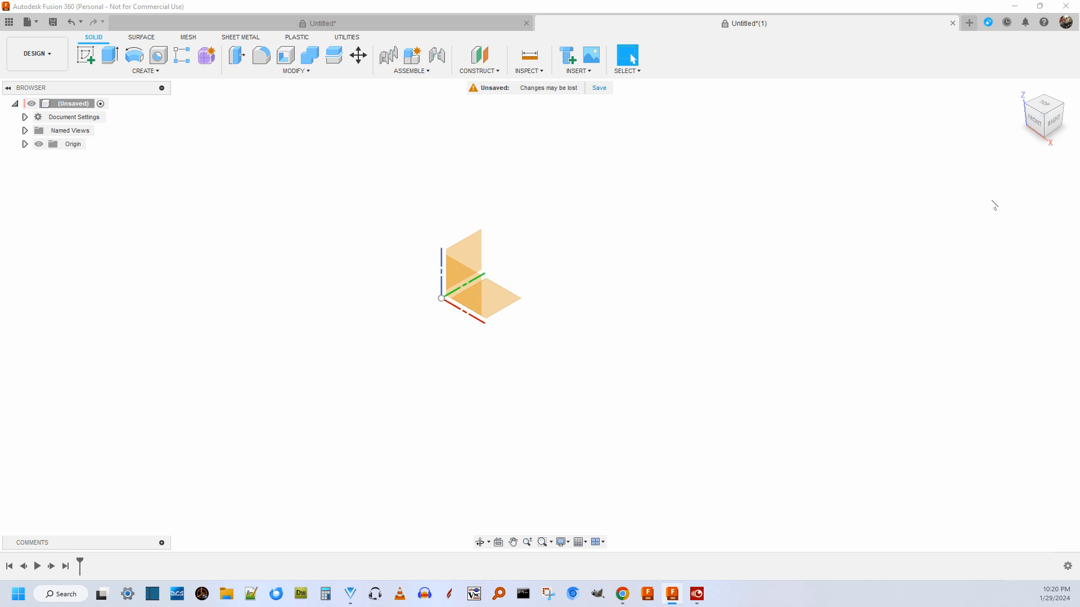
Create a sketch on the vertical XZ origin plane, viewed from the front.
left_click(140, 72)
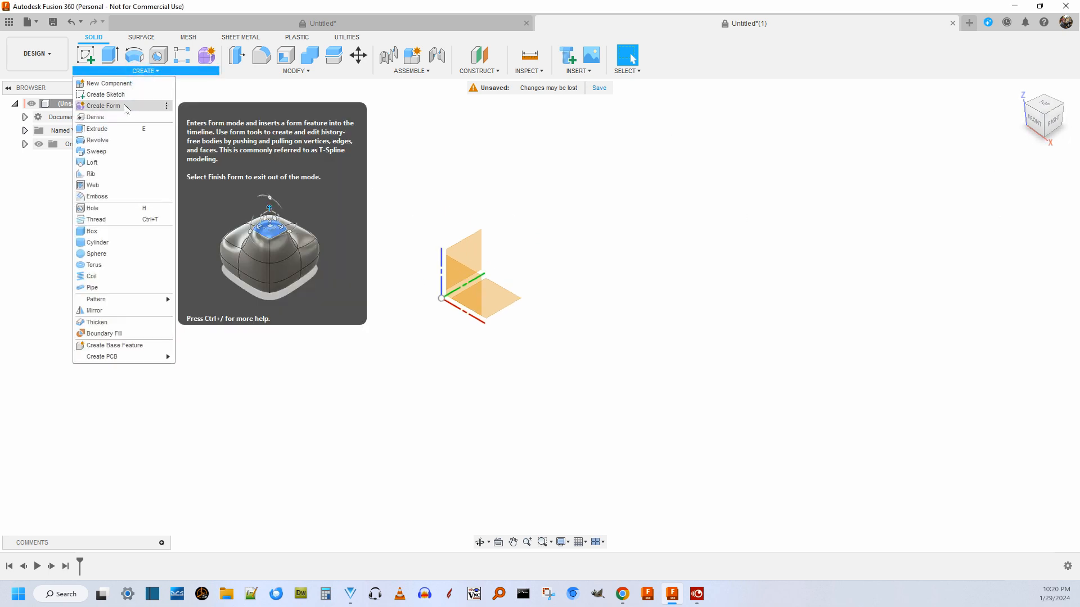
left_click(124, 95)
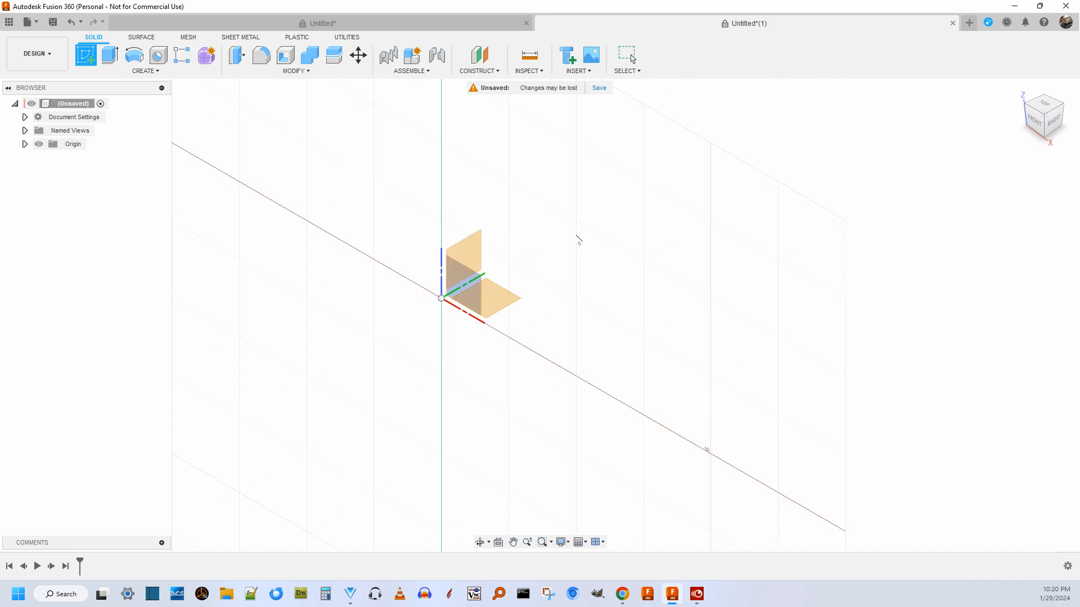
left_click(1036, 124)
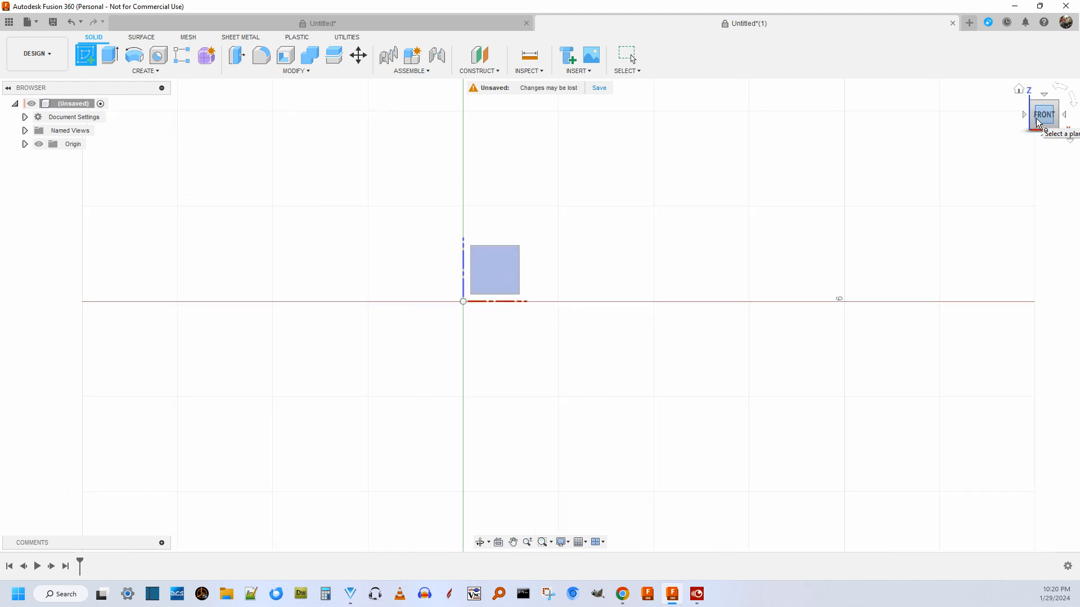
scroll(754, 202, "up", 2)
left_click(145, 71)
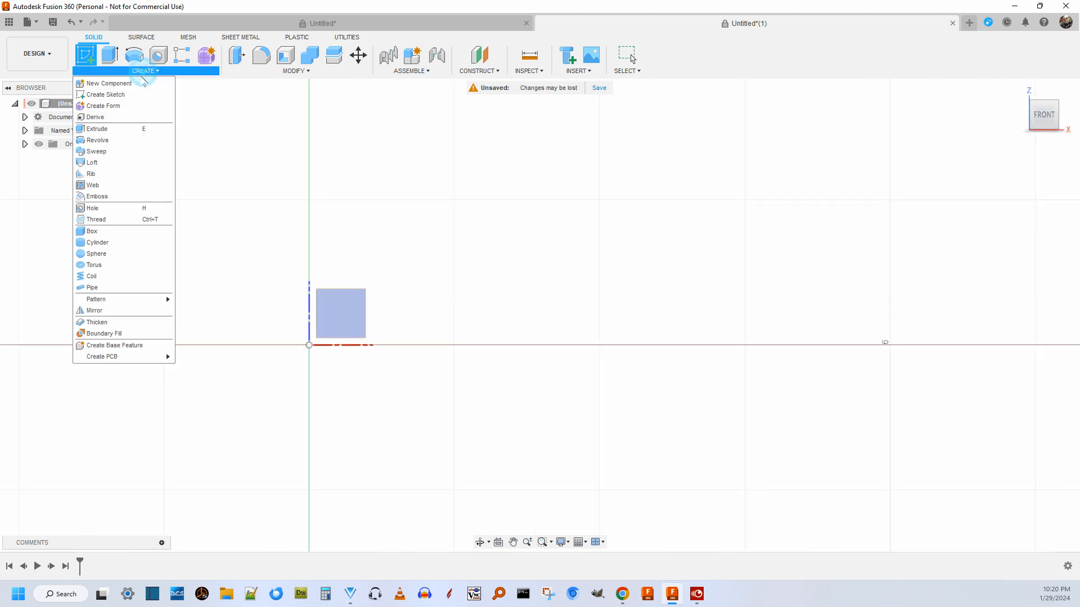
left_click(128, 94)
left_click(342, 307)
Draw a horizontal construction line about 24 in long from the origin along the positive X axis.
scroll(263, 259, "down", 2)
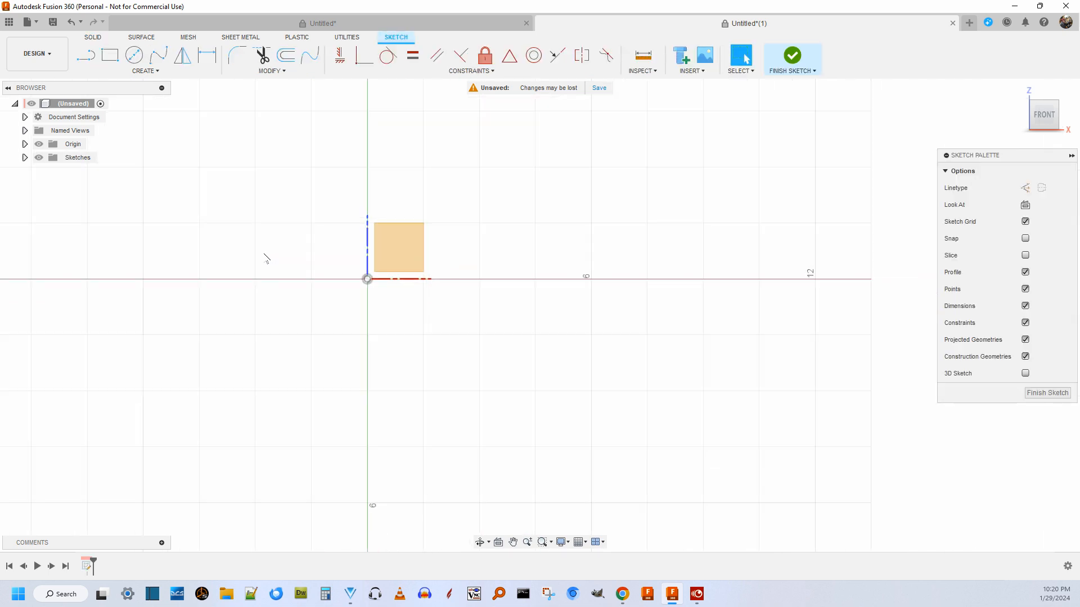
middle_click_drag(572, 211, 345, 282)
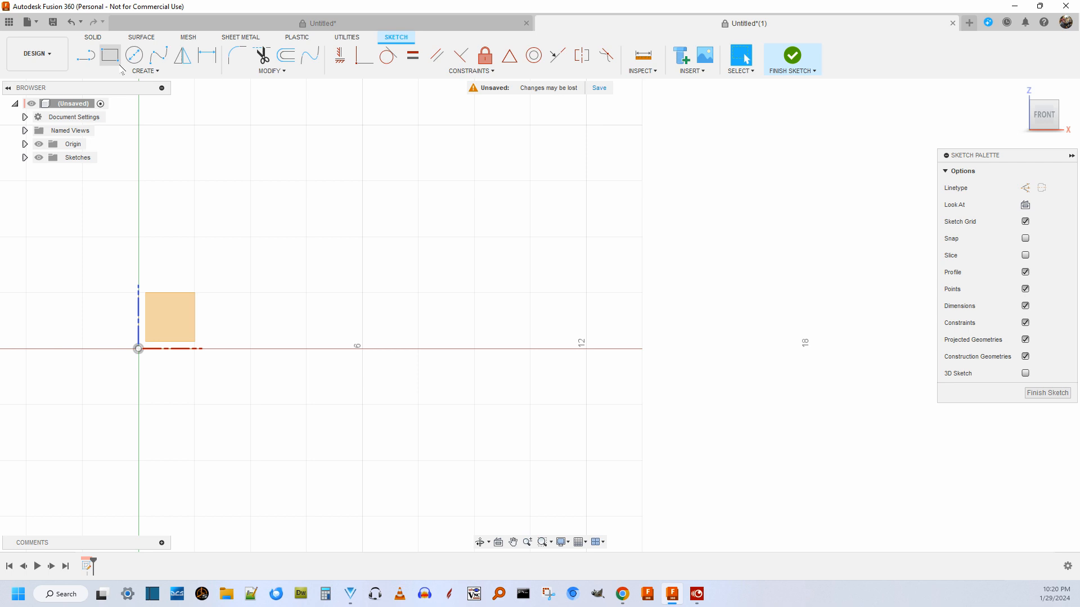
left_click(86, 55)
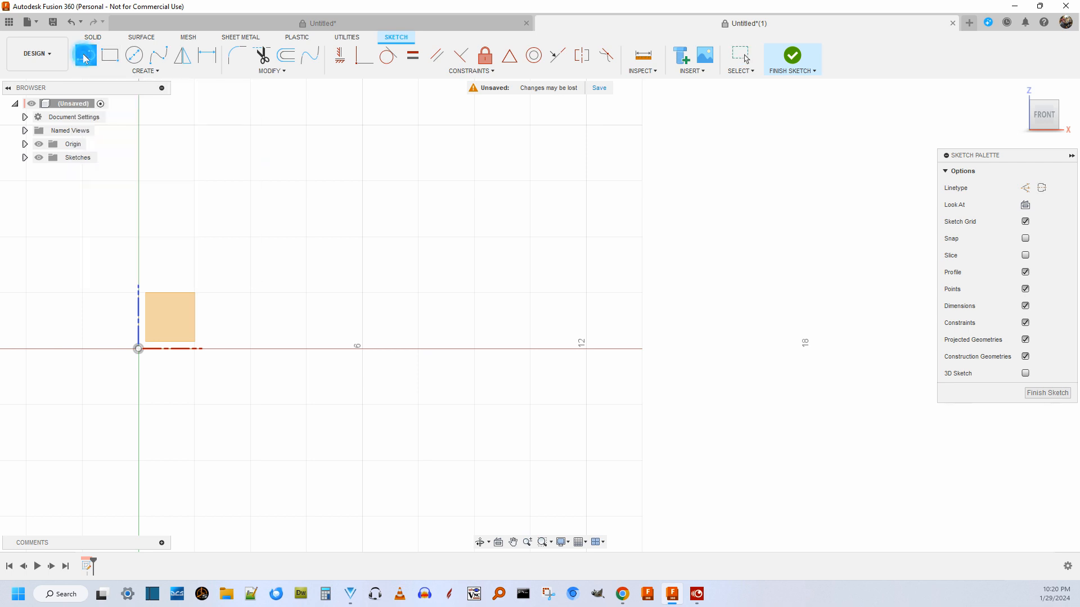
left_click(1026, 189)
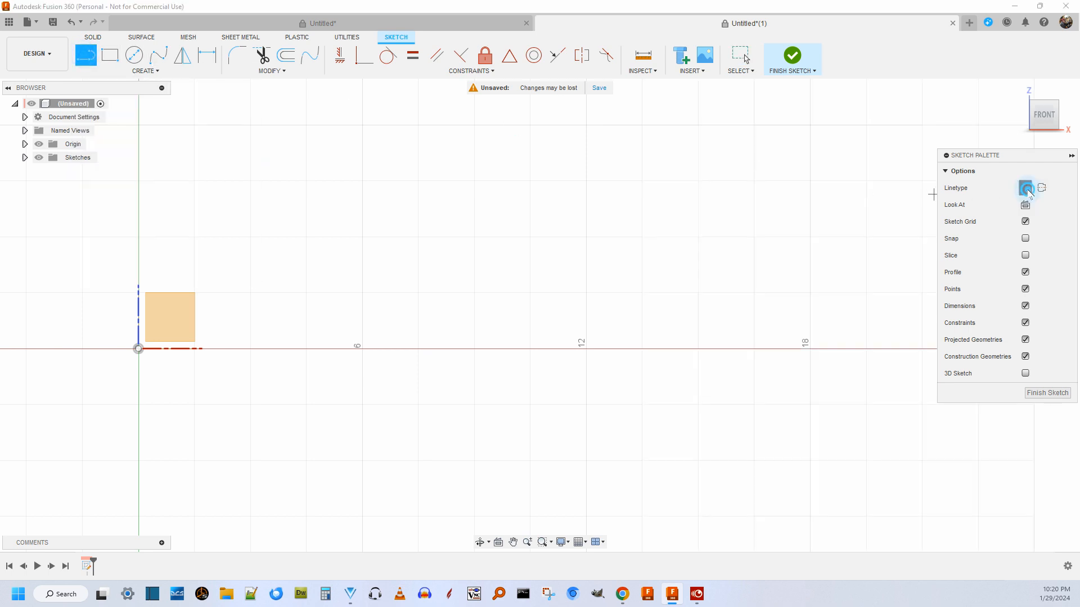
left_click(138, 349)
scroll(563, 332, "down", 2)
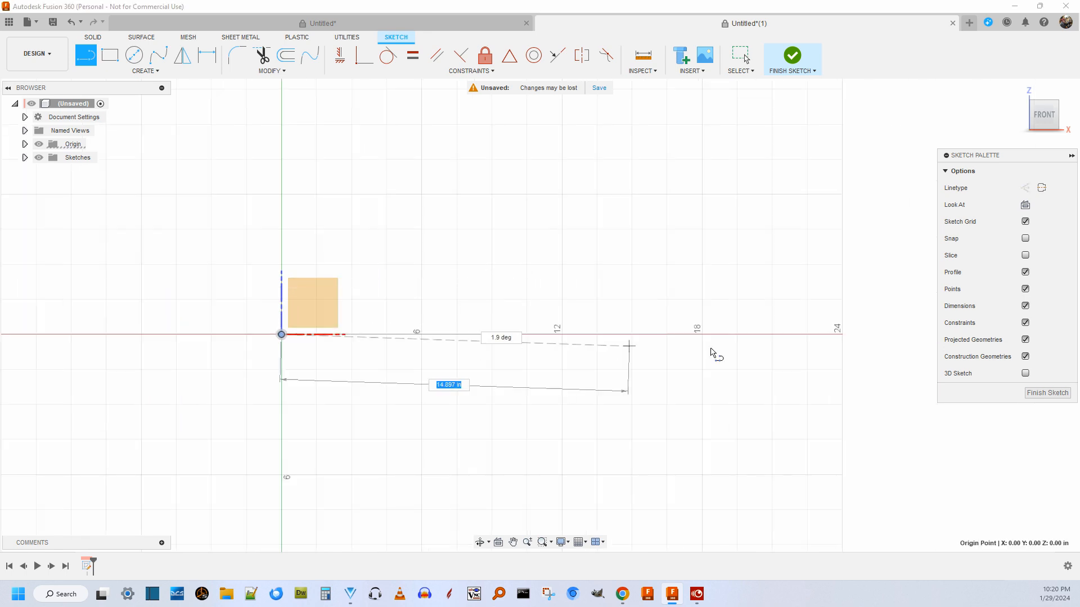
left_click(840, 334)
key("Escape")
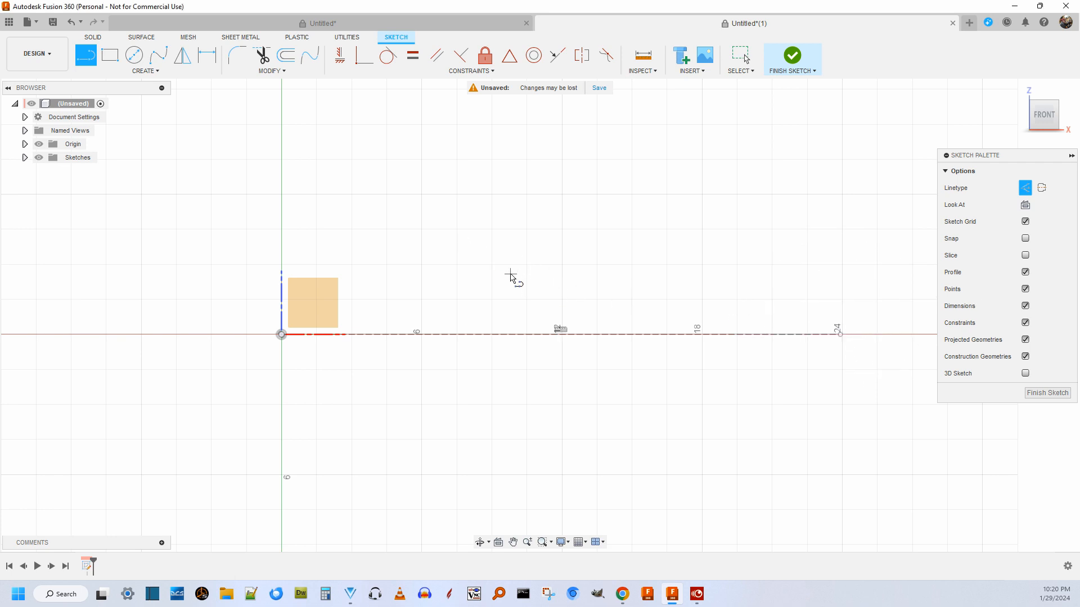
key("Escape")
Draw a wavy fit point spline about 31 in long with four crests, weaving above and below the construction line and extending past both its ends.
scroll(550, 267, "down", 2)
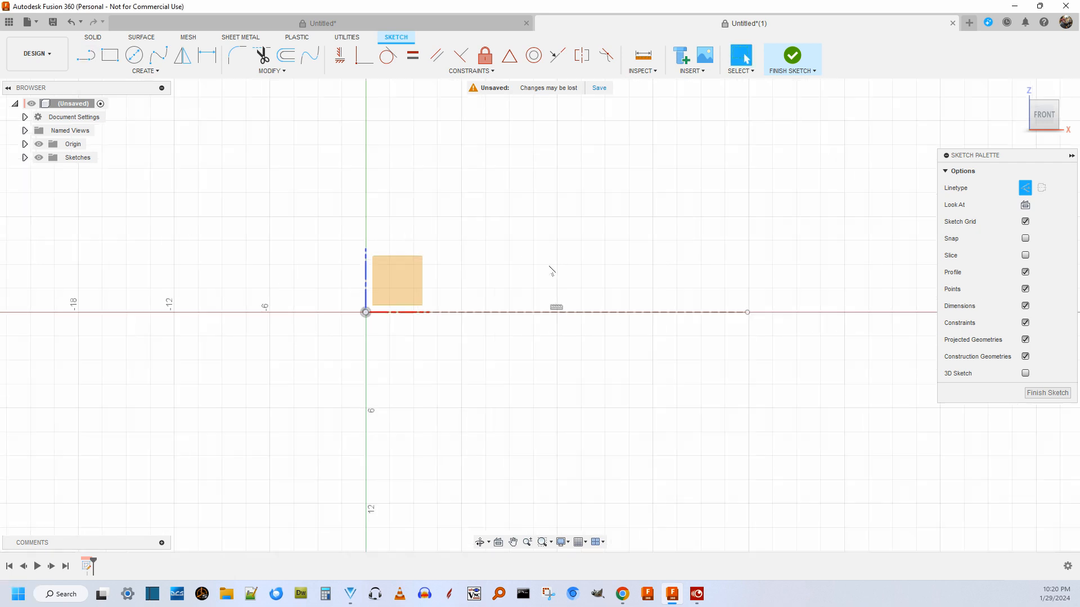
scroll(759, 265, "up", 2)
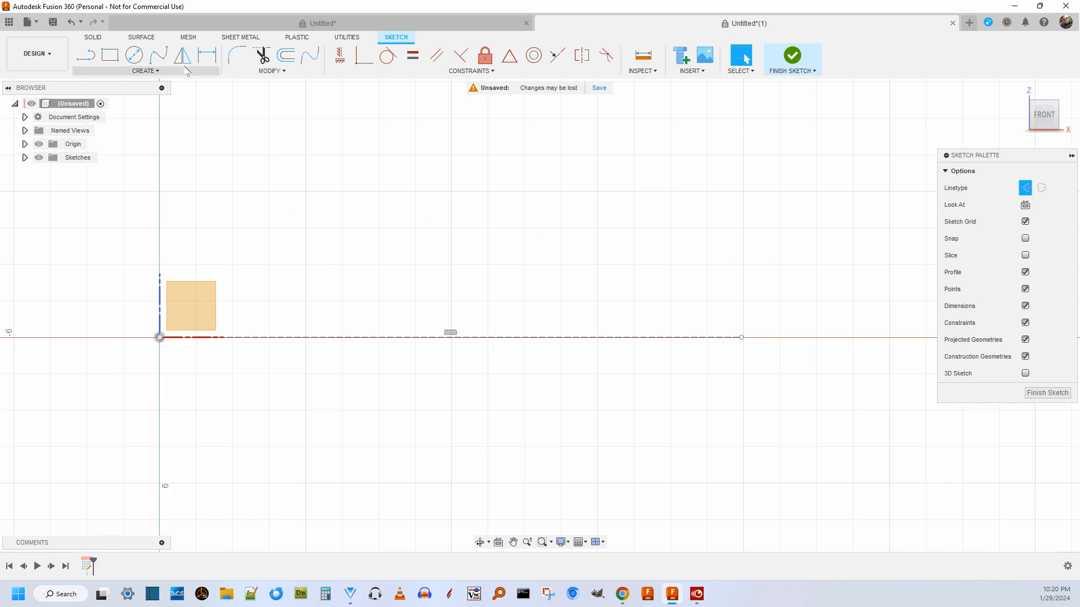
left_click(158, 55)
scroll(191, 363, "up", 1)
scroll(191, 363, "down", 2)
scroll(190, 361, "up", 3)
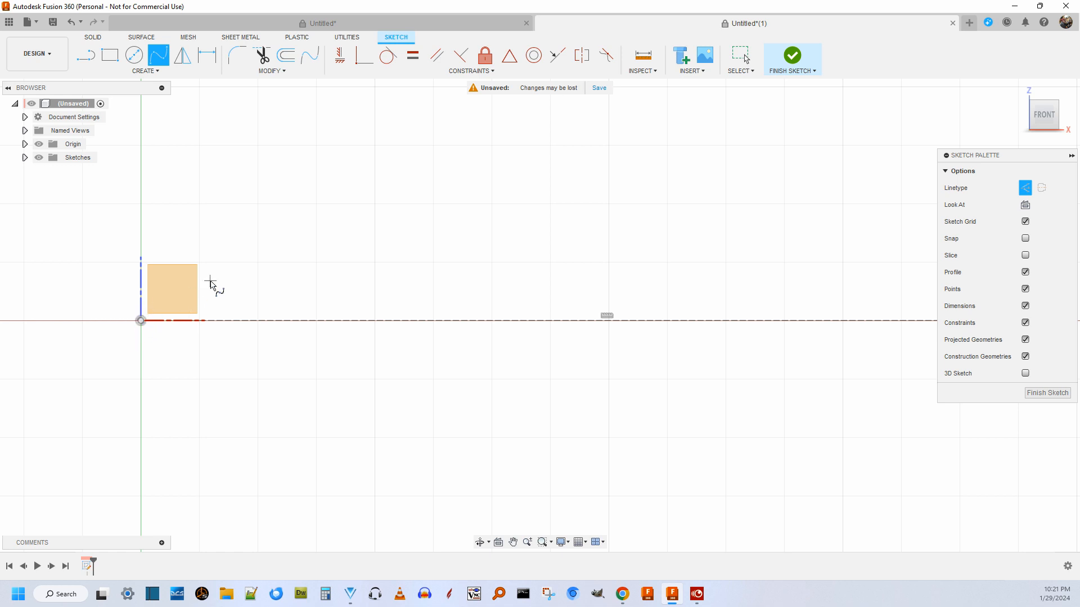
scroll(326, 261, "down", 3)
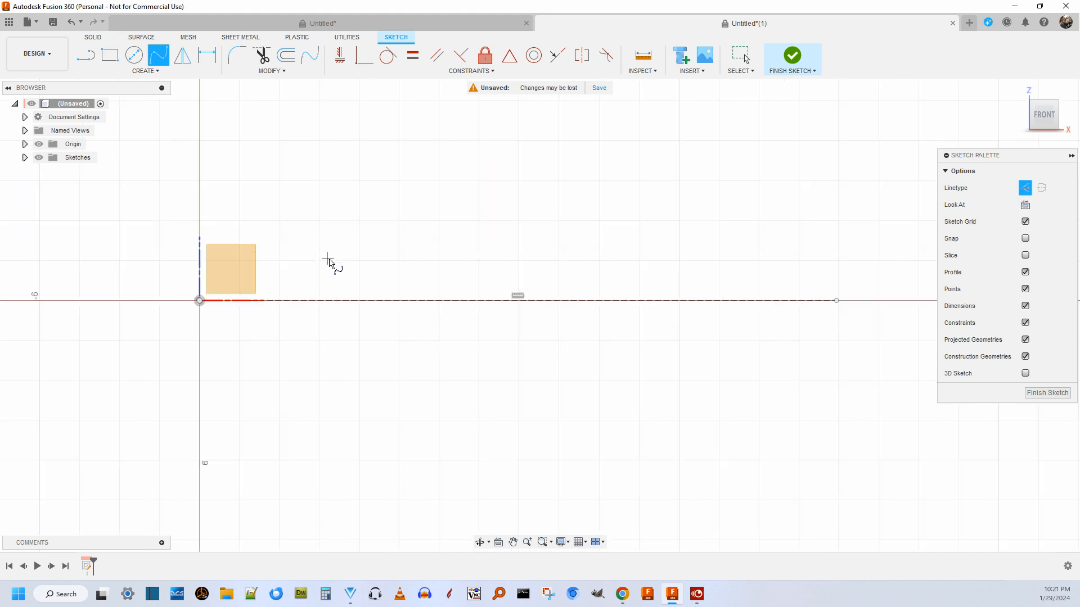
scroll(330, 263, "up", 1)
scroll(330, 263, "down", 1)
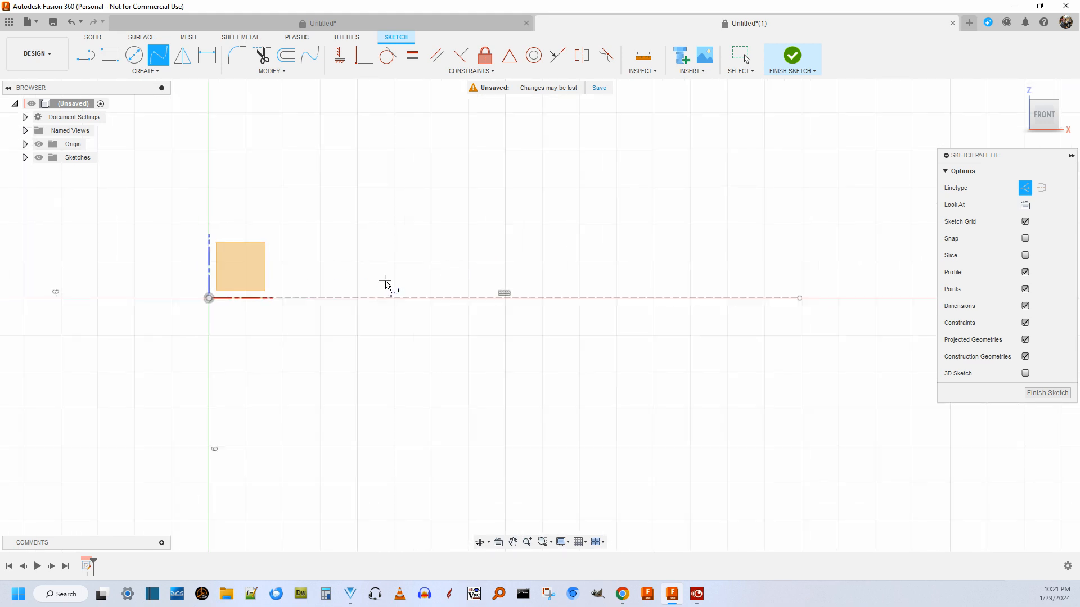
scroll(385, 282, "up", 1)
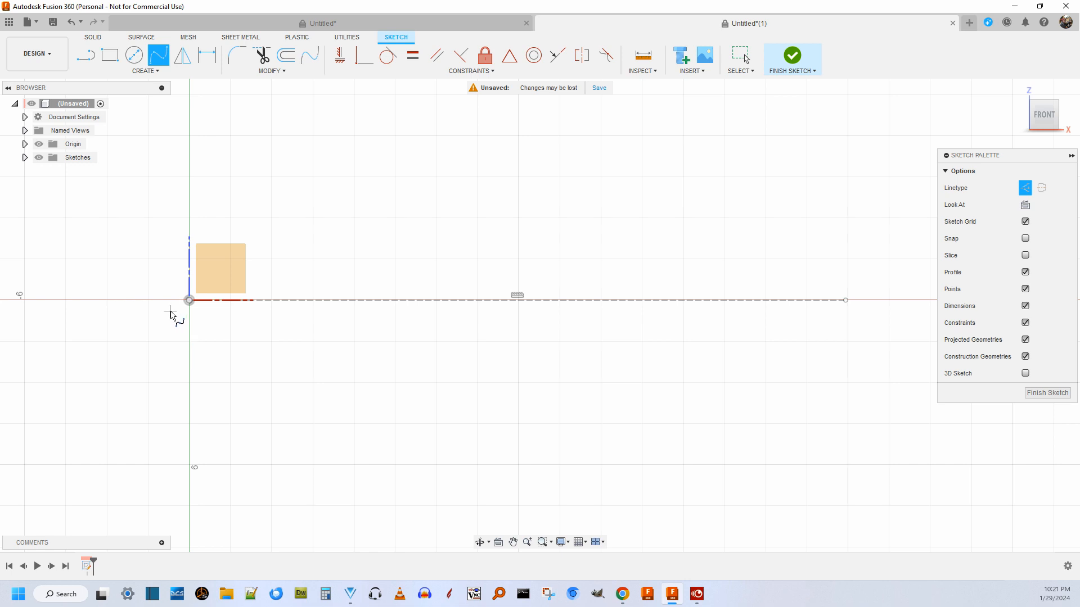
left_click(169, 320)
left_click(206, 308)
left_click(229, 288)
left_click(275, 285)
left_click(301, 320)
left_click(365, 311)
left_click(414, 280)
left_click(455, 285)
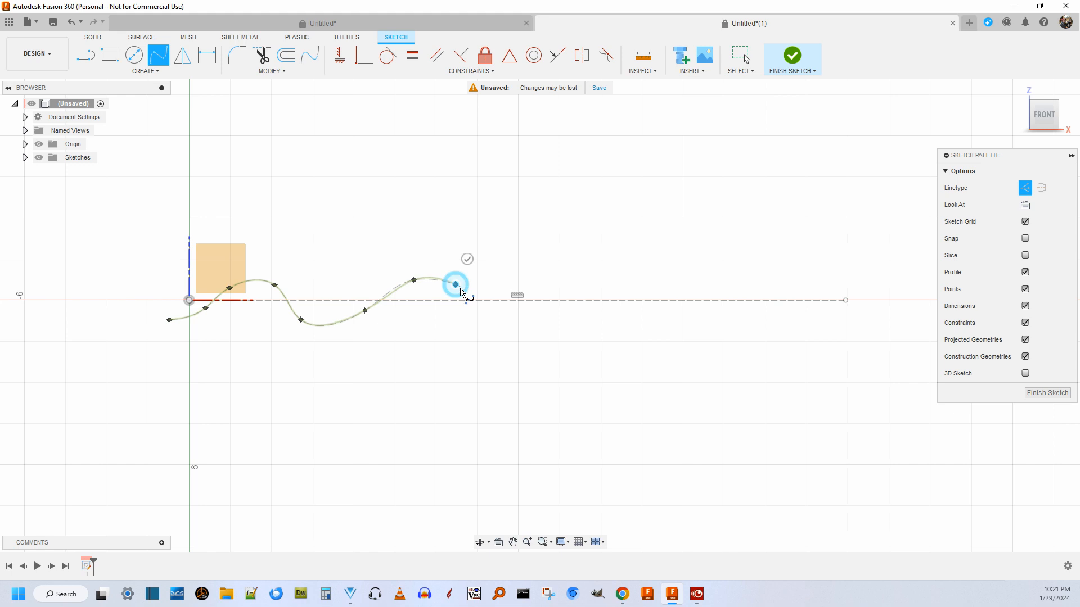
left_click(487, 320)
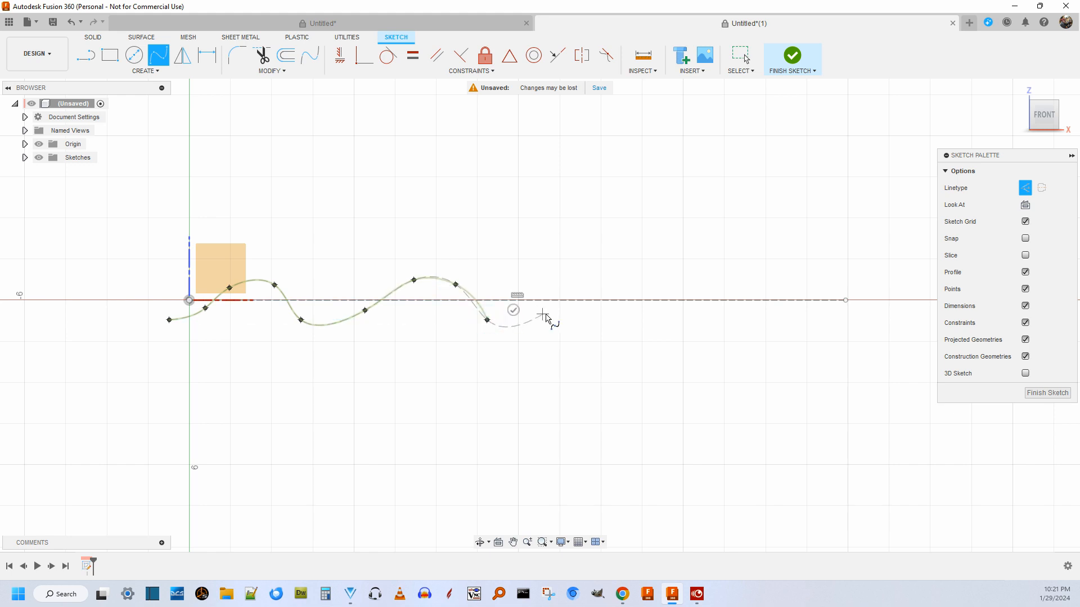
left_click(575, 312)
left_click(626, 282)
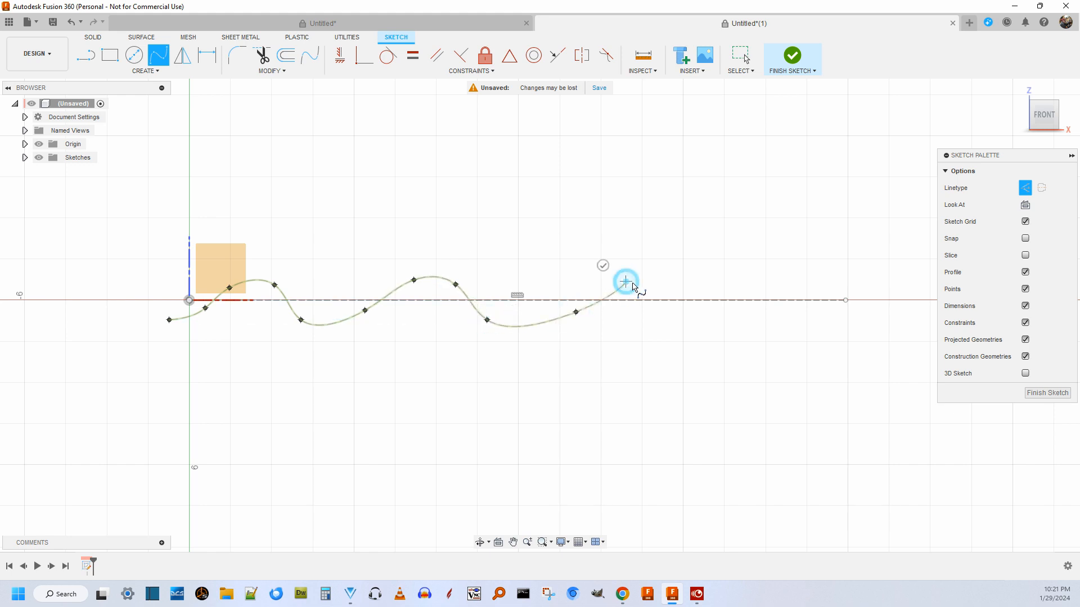
left_click(683, 285)
left_click(722, 312)
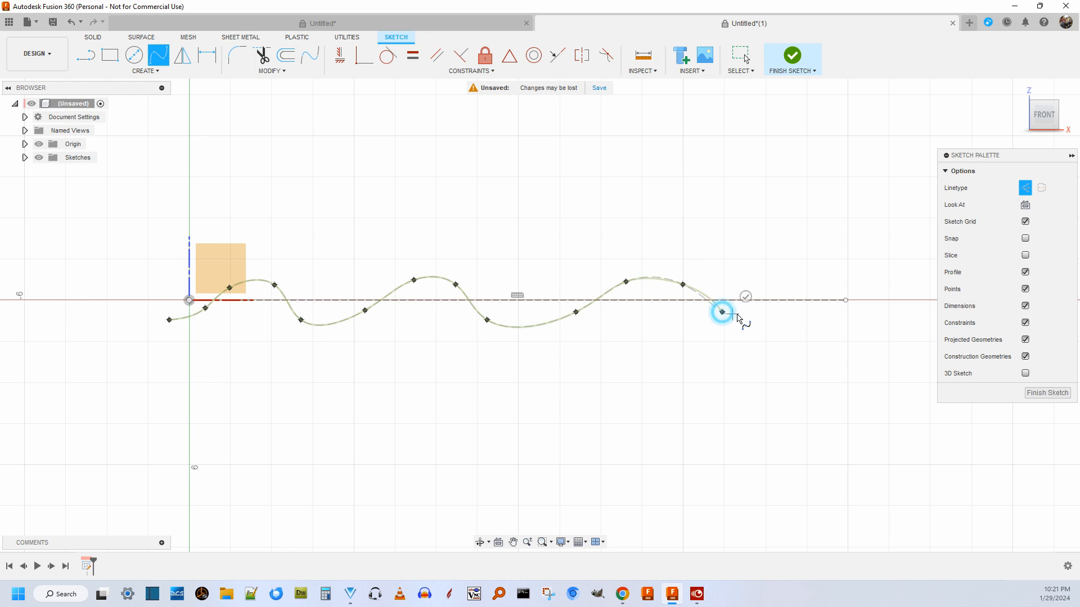
left_click(793, 309)
left_click(845, 277)
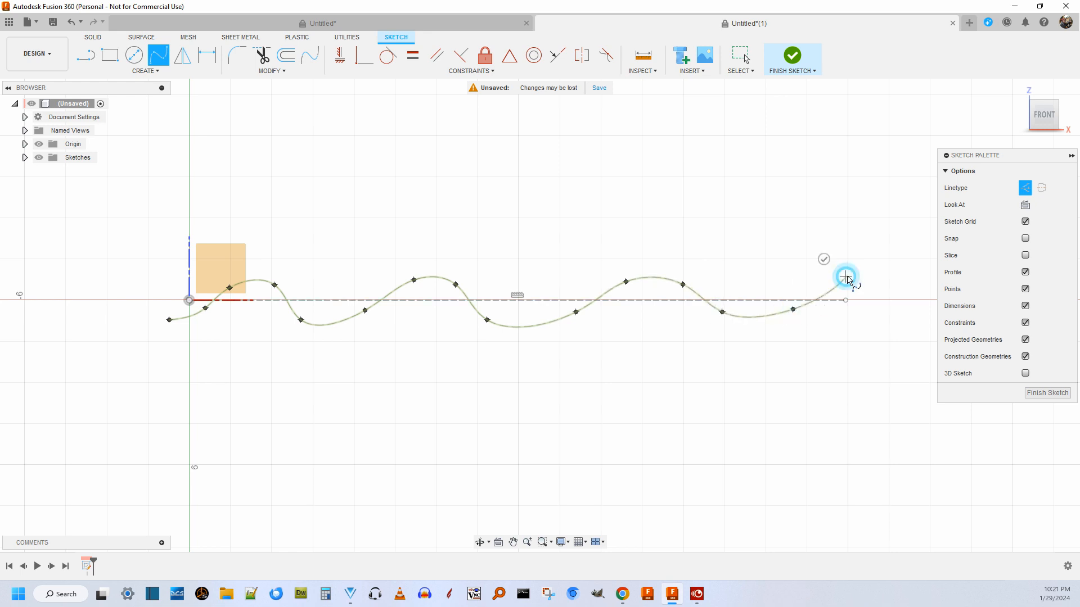
left_click(908, 300)
left_click(926, 280)
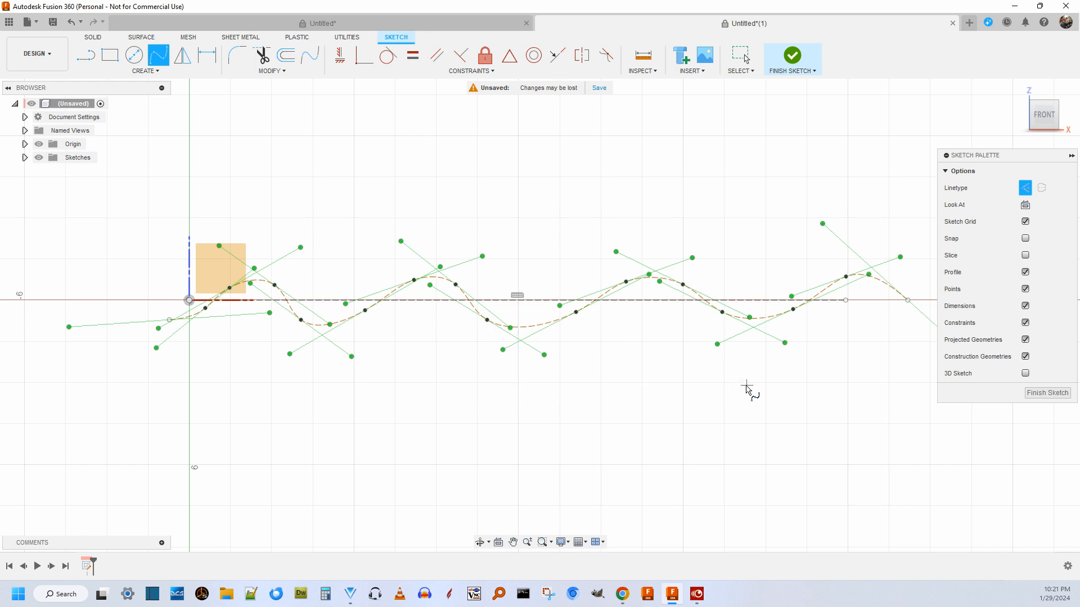
left_click(227, 375)
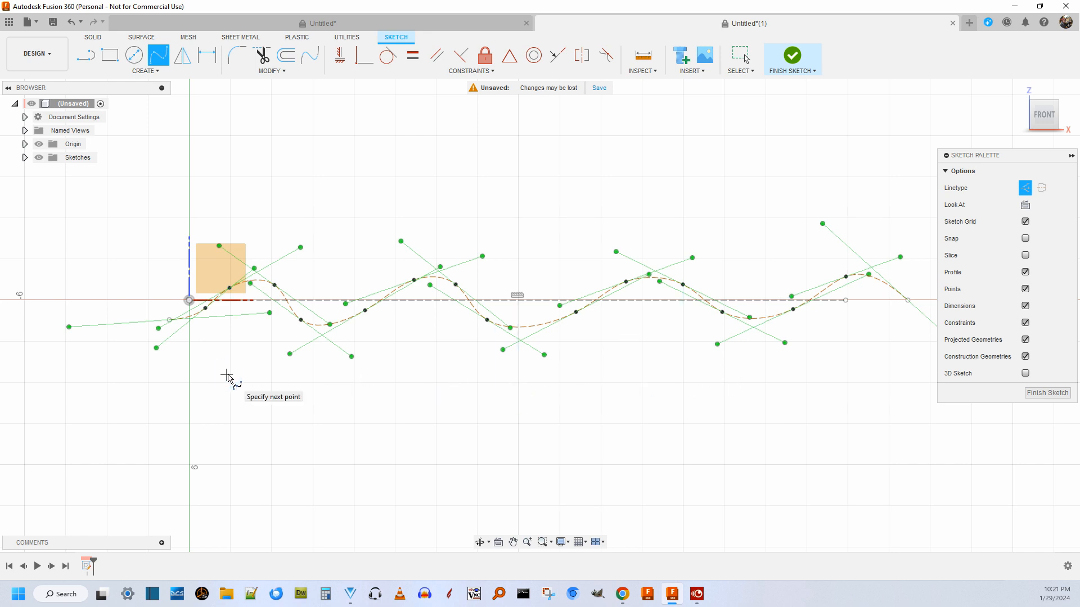
scroll(228, 371, "down", 2)
scroll(359, 396, "up", 2)
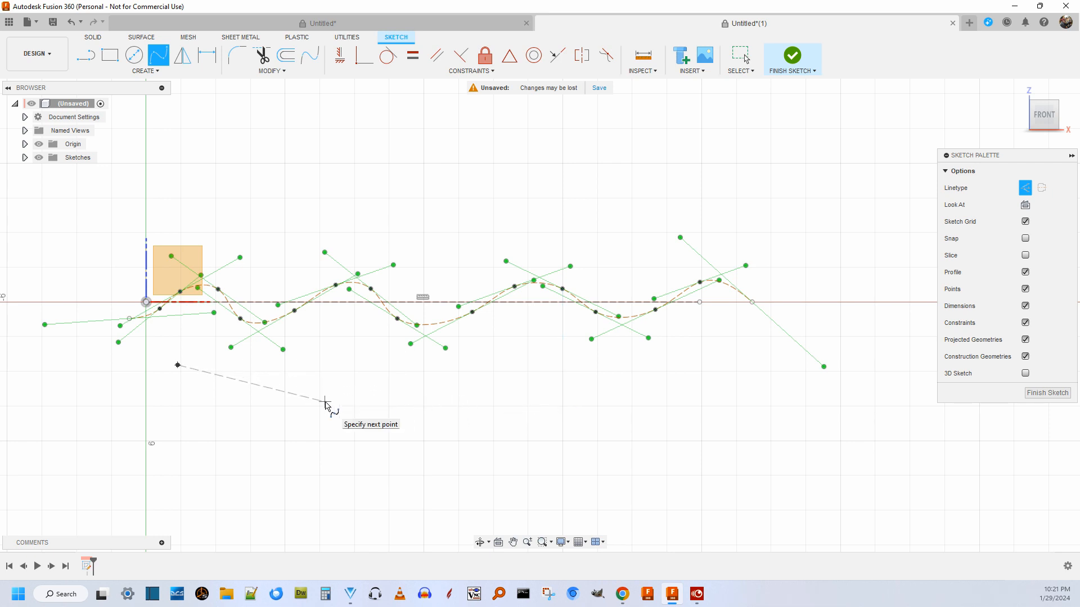
key("Escape")
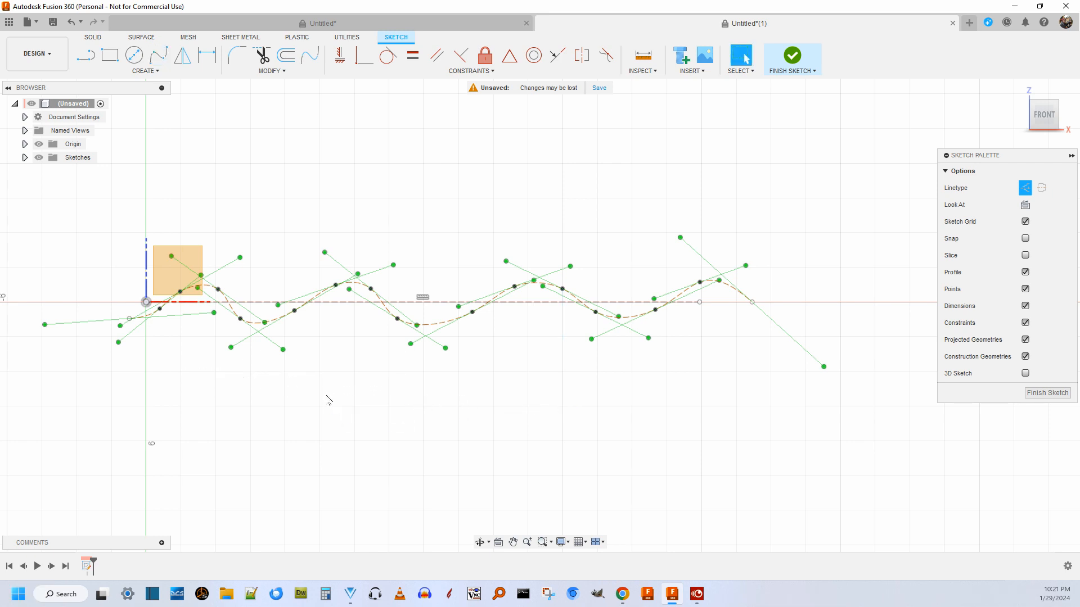
Convert the wavy spline from construction to normal linetype.
left_click(357, 378)
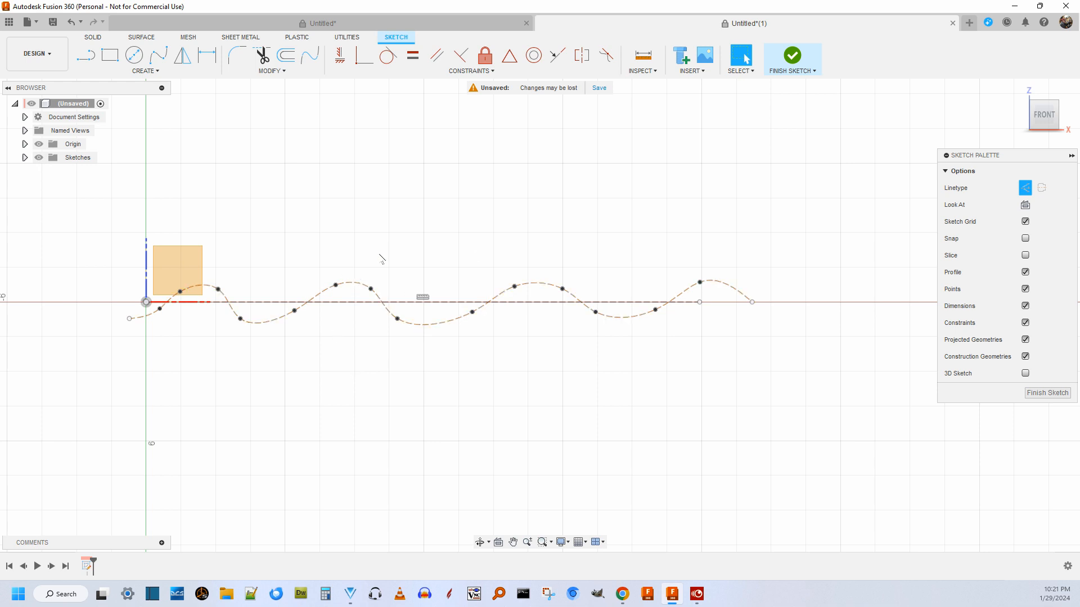
left_click(730, 288)
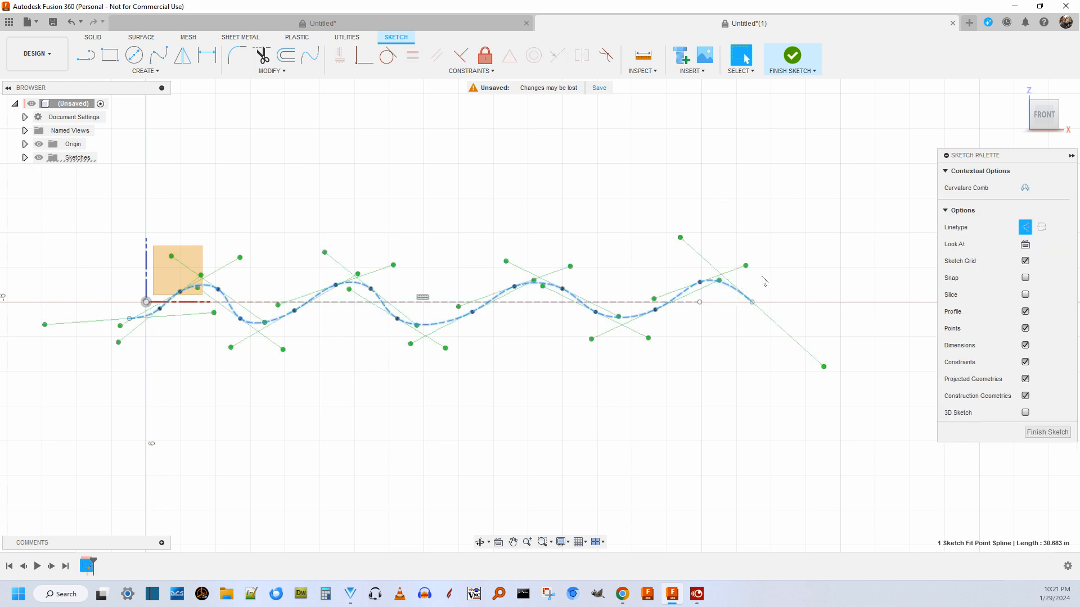
left_click(1024, 227)
left_click(573, 225)
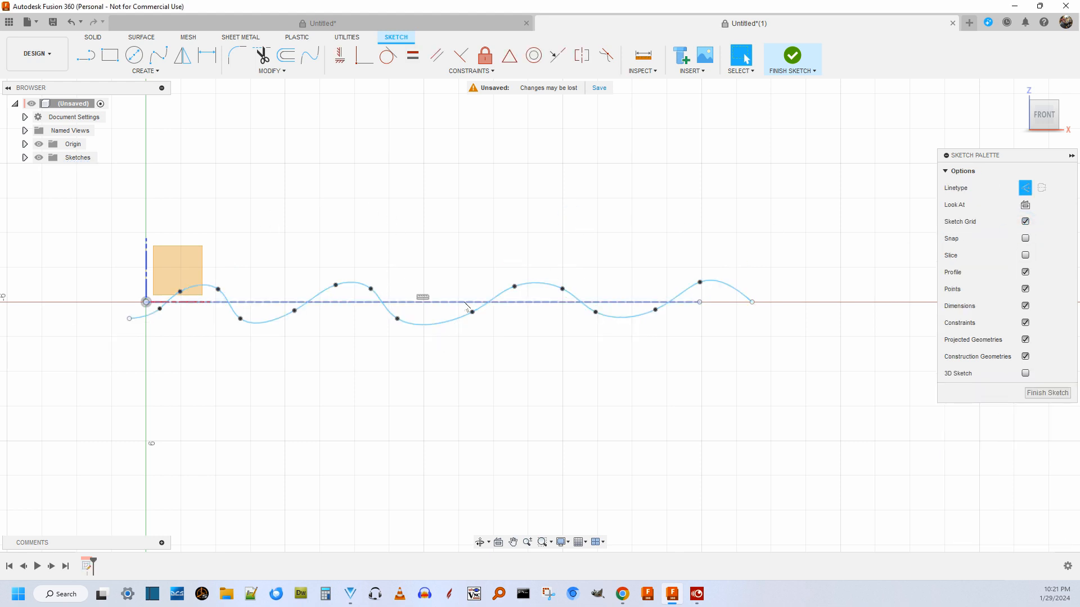
Lean the spline's waves toward +X by shifting its upper fit points, and pull its end point out to about X 27.05, Z -0.55 in.
left_click_drag(75, 219, 789, 299)
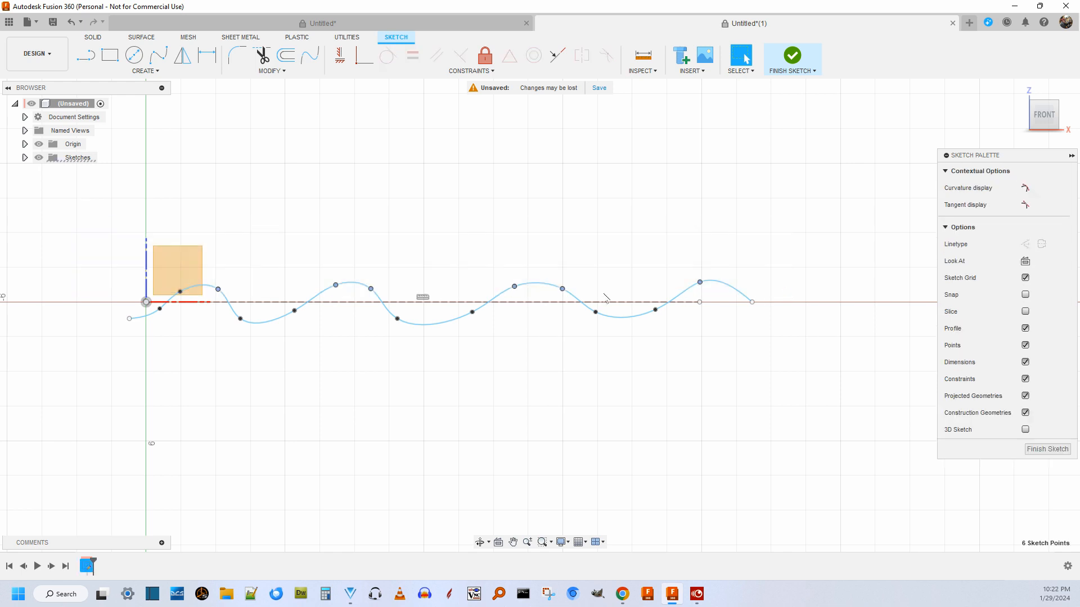
left_click_drag(514, 287, 529, 291)
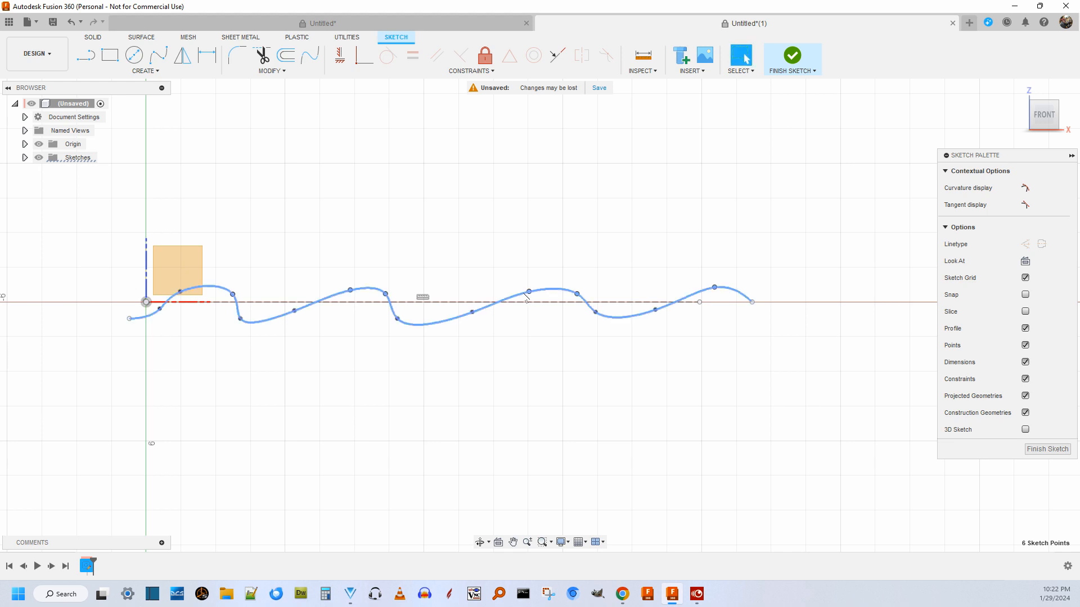
left_click(522, 333)
mouse_move(180, 291)
left_mouse_down()
mouse_move(188, 302)
mouse_move(197, 290)
left_mouse_up()
left_click_drag(751, 301, 773, 317)
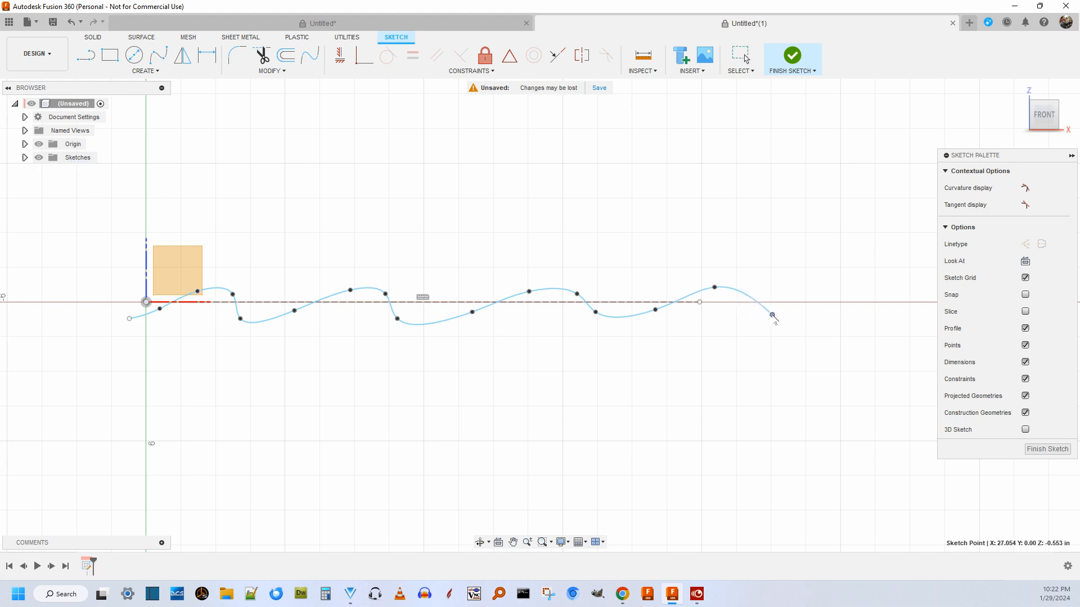
Insert a fit point on the spline between its last crest and end point, and move the end point to about X 27.48, Z -0.52 in.
scroll(748, 310, "up", 3)
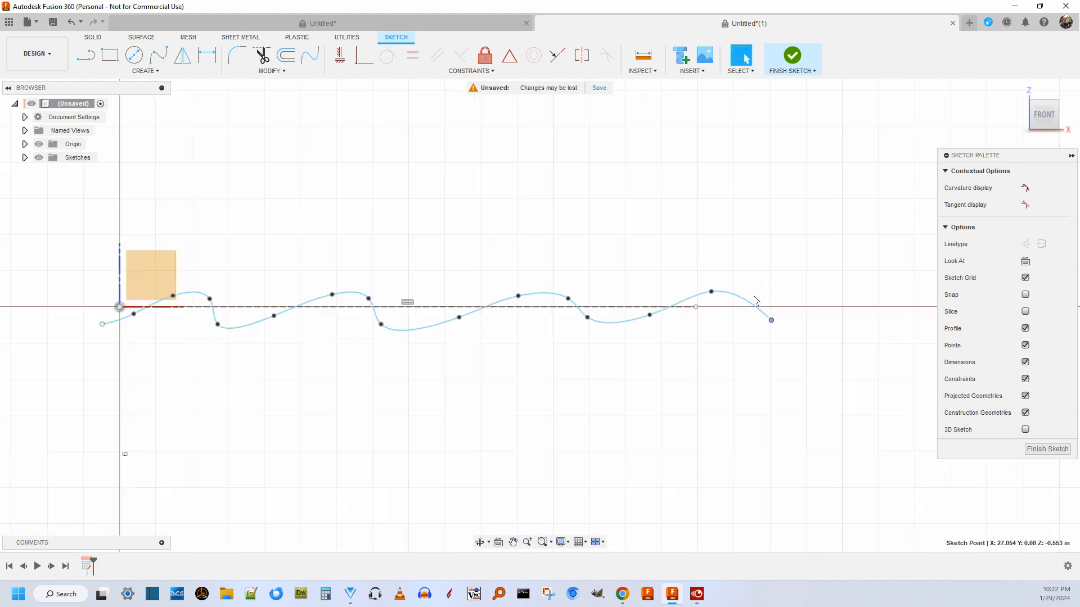
left_click(742, 307)
right_click(745, 305)
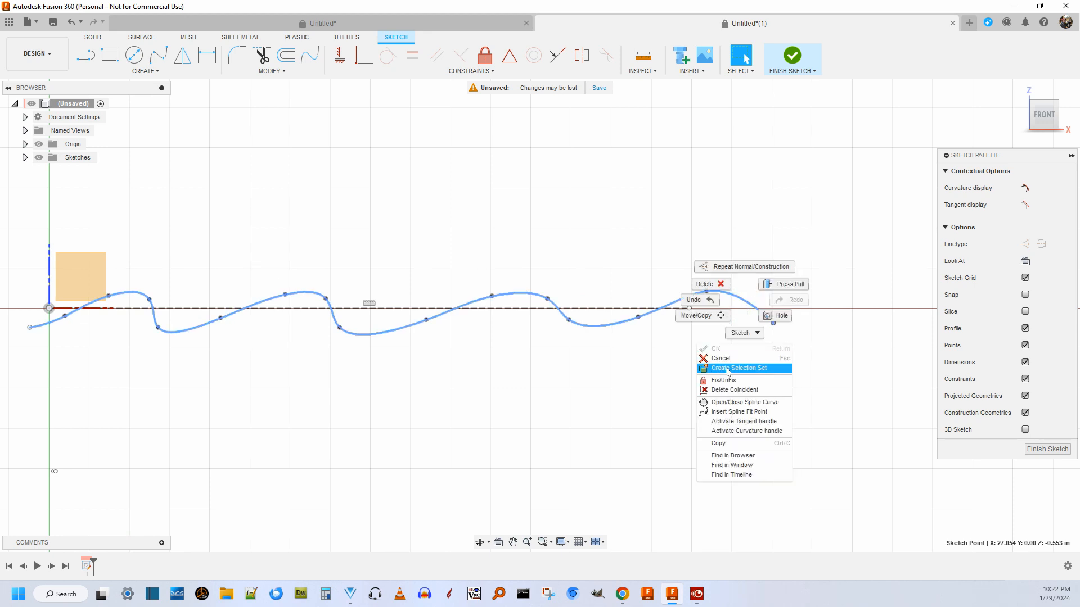
left_click(747, 412)
left_click(754, 308)
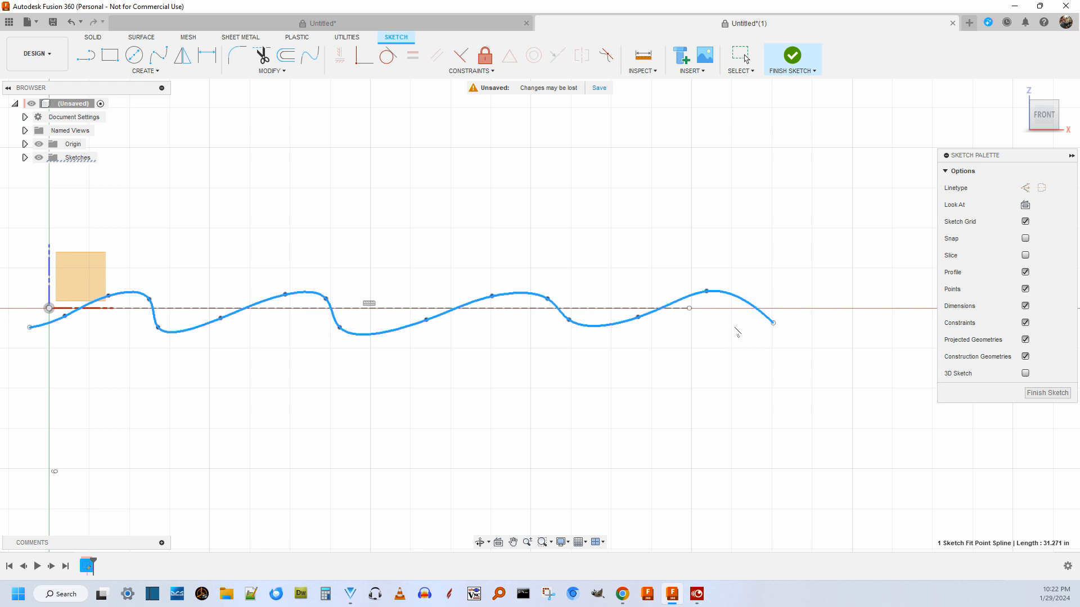
left_click(746, 302)
key("Escape")
left_click(748, 310)
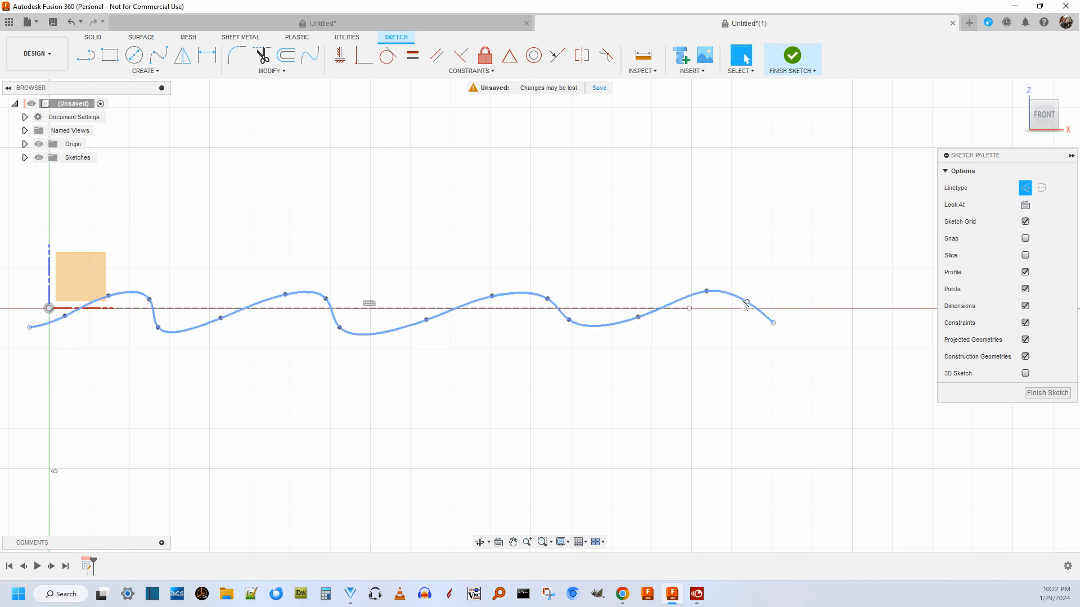
mouse_move(747, 302)
left_mouse_down()
mouse_move(740, 310)
mouse_move(718, 291)
mouse_move(777, 330)
mouse_move(785, 325)
left_mouse_up()
left_click(711, 293)
Shift the third wave's fit points toward -X, placing its trailing trough points at about X 17.87, Z -0.19 and X 20.65, Z -0.33 in.
scroll(705, 340, "down", 2)
scroll(551, 373, "down", 1)
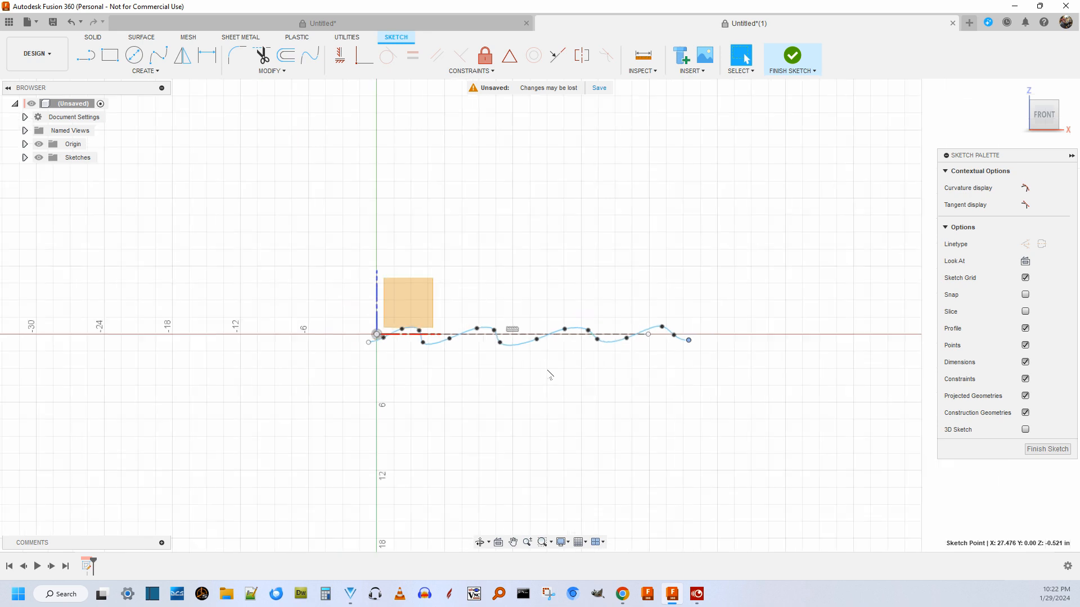
scroll(565, 368, "up", 2)
scroll(518, 367, "up", 2)
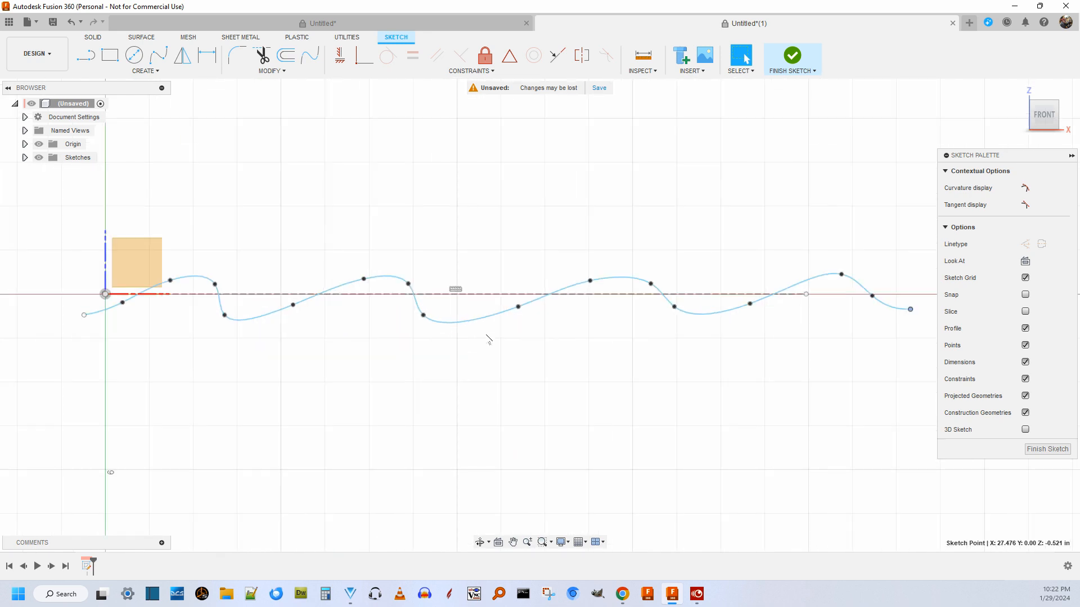
left_click_drag(518, 307, 487, 306)
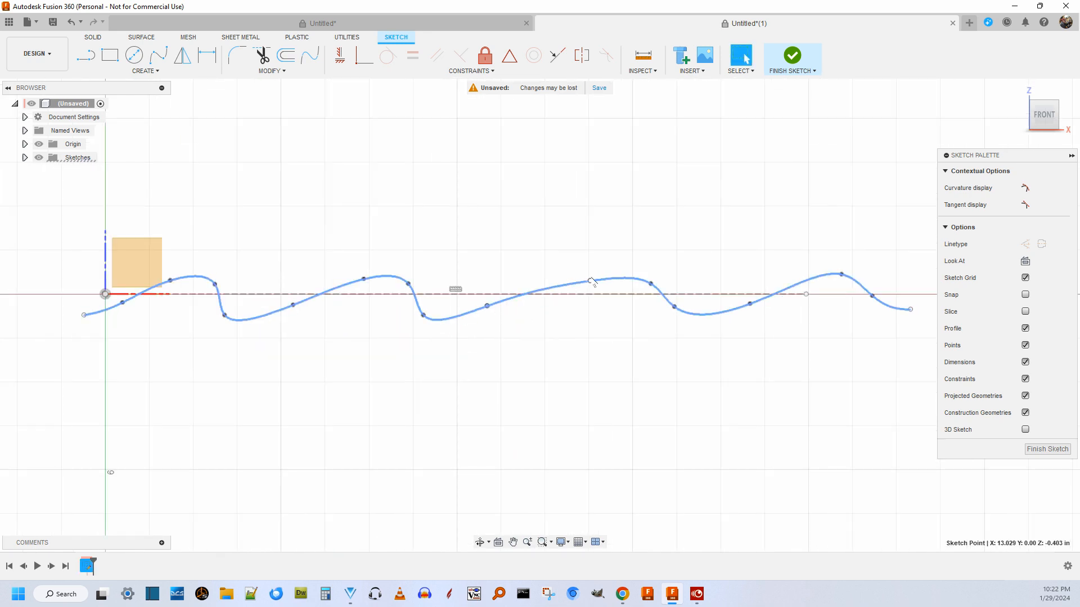
left_click_drag(591, 281, 556, 288)
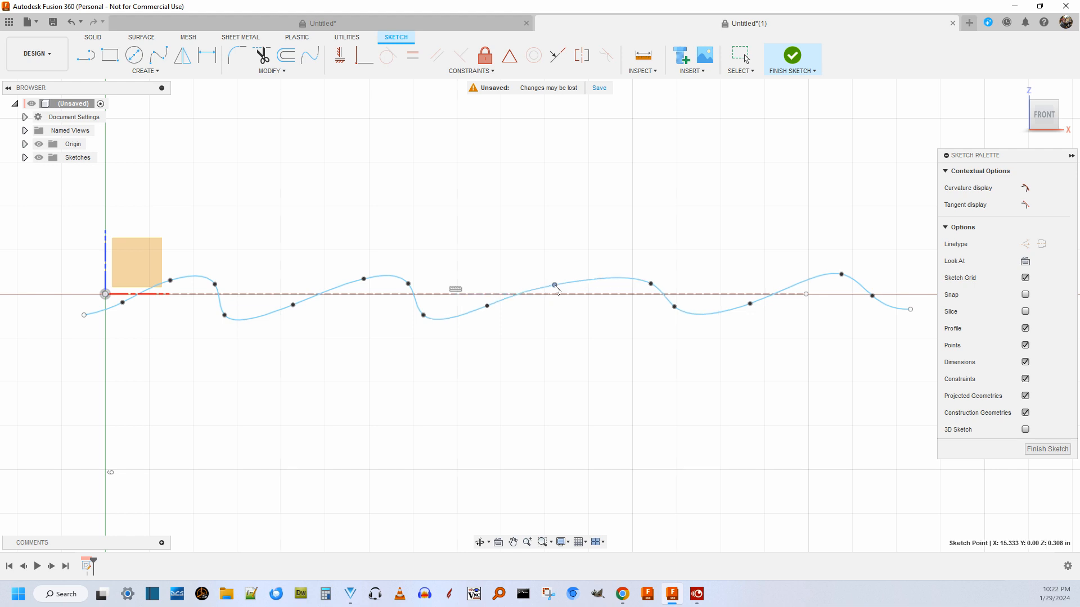
left_click_drag(650, 284, 606, 277)
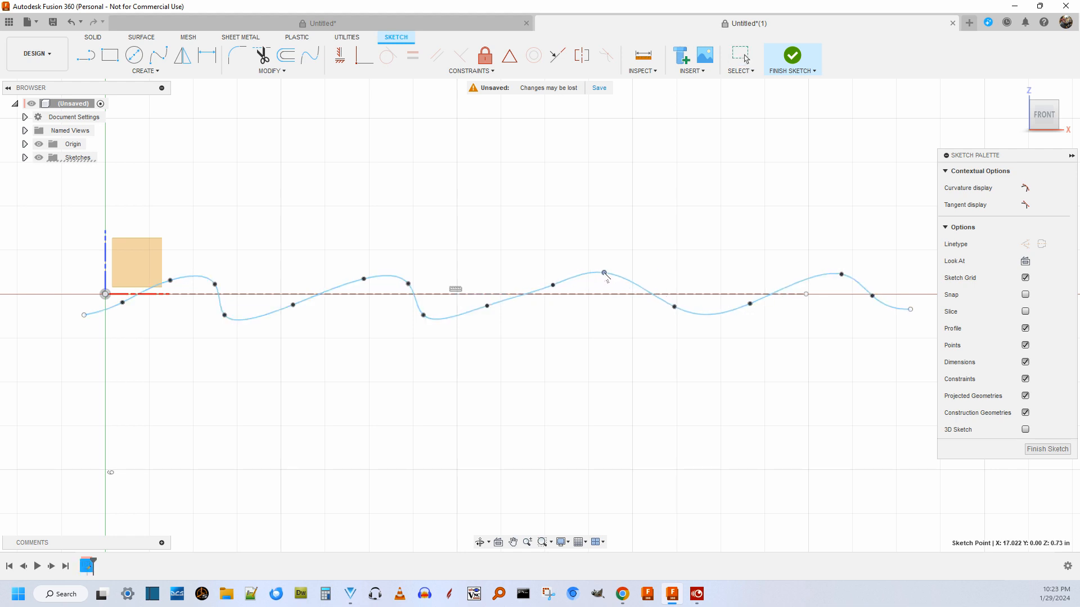
left_click_drag(675, 307, 629, 299)
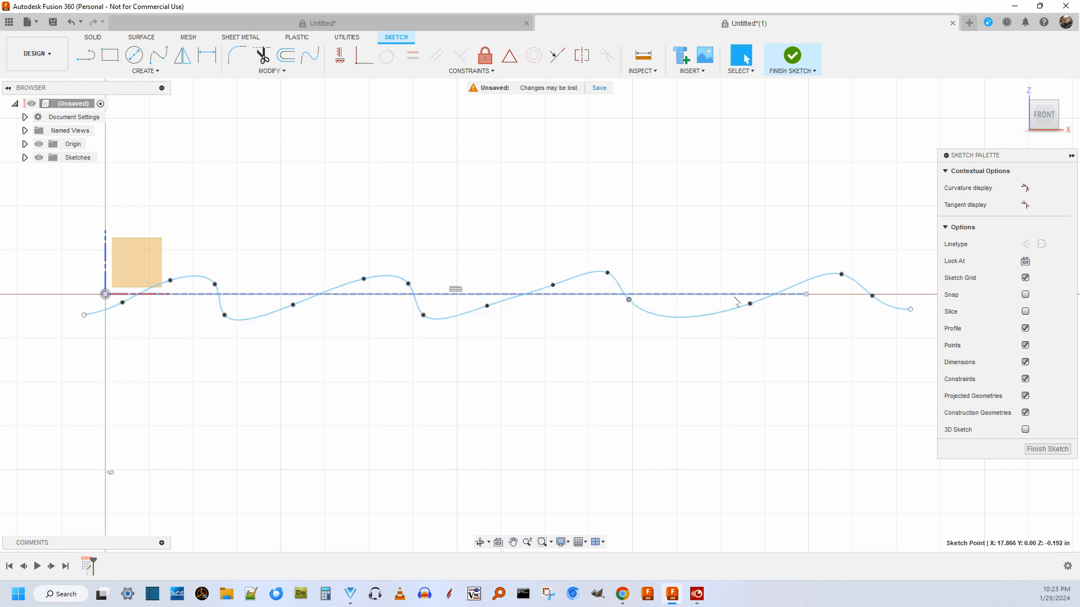
left_click_drag(750, 304, 710, 304)
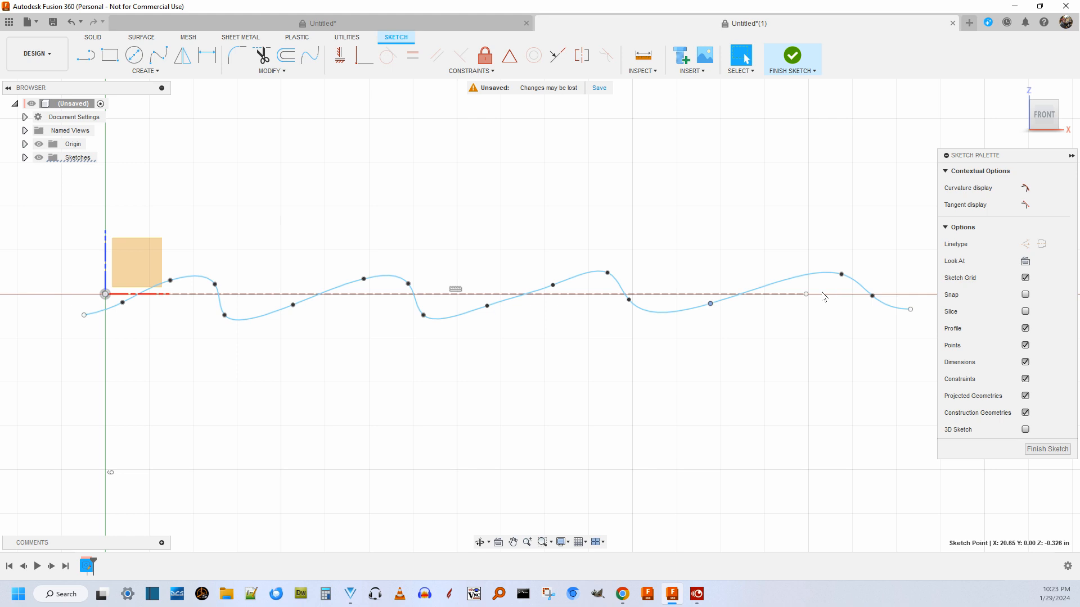
Delete the fit point on the rising side of the first crest, at about X 2.2, Z 0.47 in, and finish the sketch.
scroll(464, 352, "down", 4)
scroll(379, 350, "up", 3)
scroll(356, 353, "down", 4)
scroll(266, 325, "up", 3)
scroll(261, 336, "up", 2)
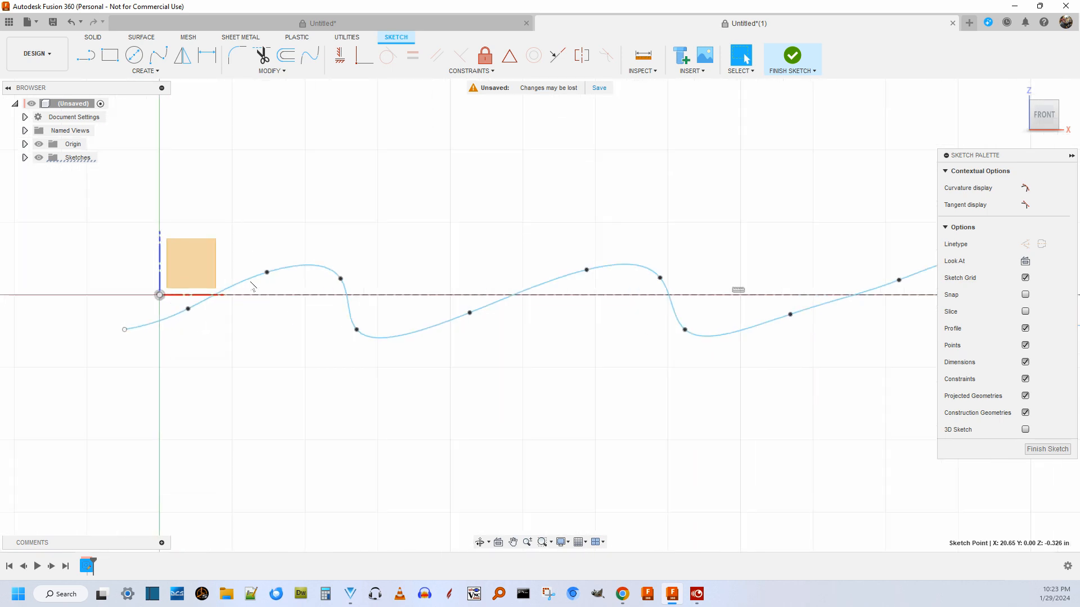
left_click(267, 272)
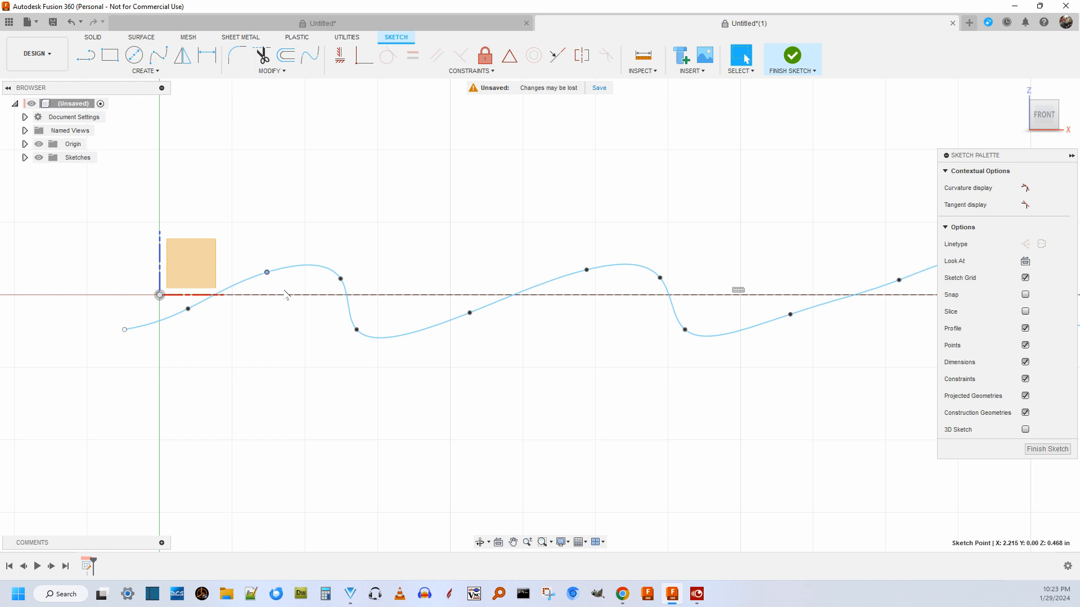
key("Delete")
scroll(295, 307, "down", 2)
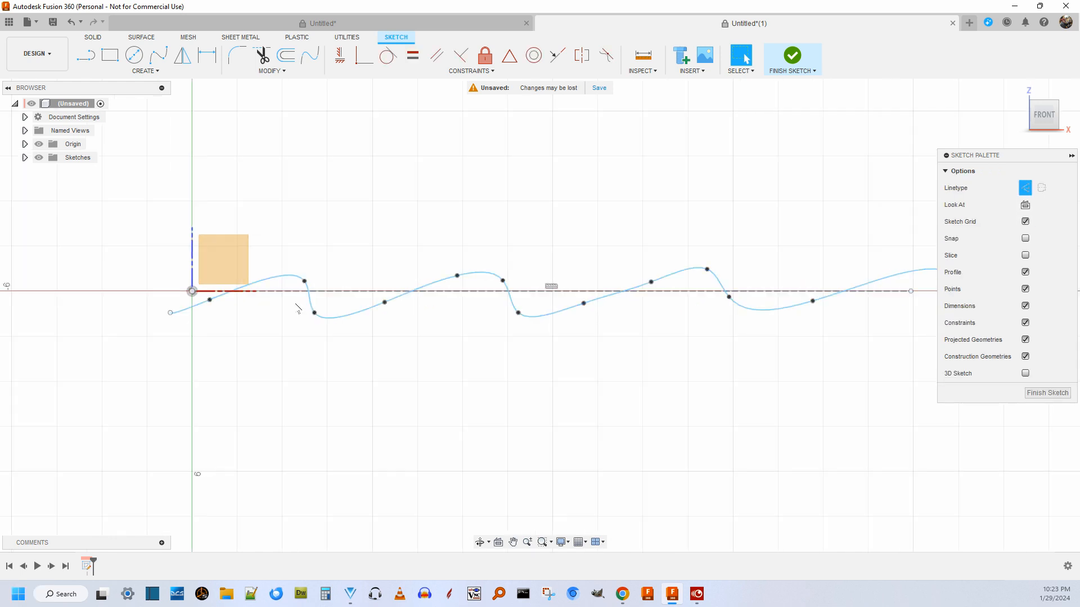
scroll(485, 326, "down", 2)
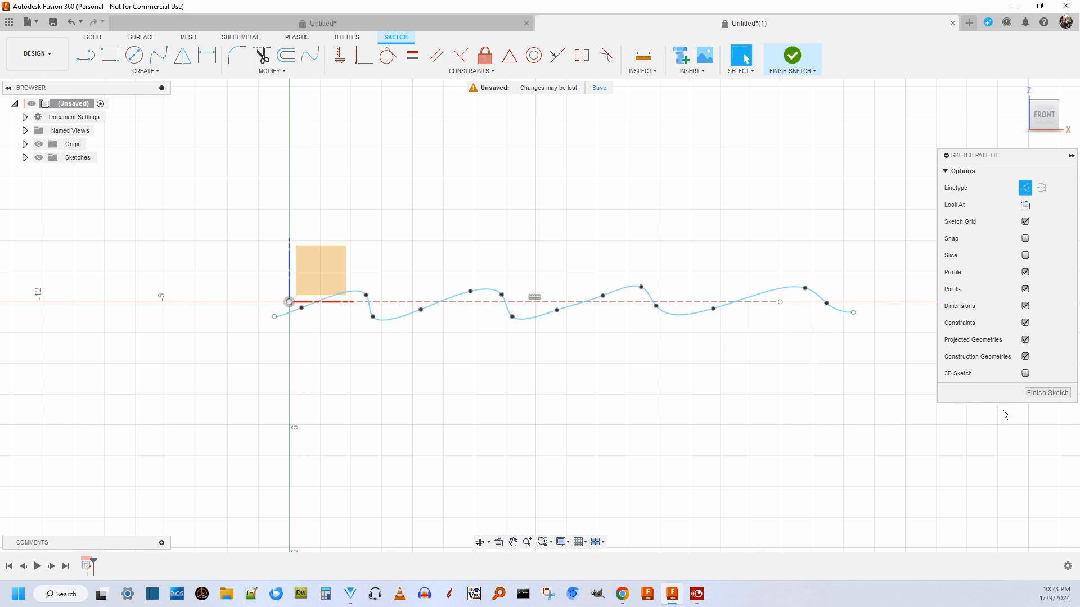
left_click(1044, 393)
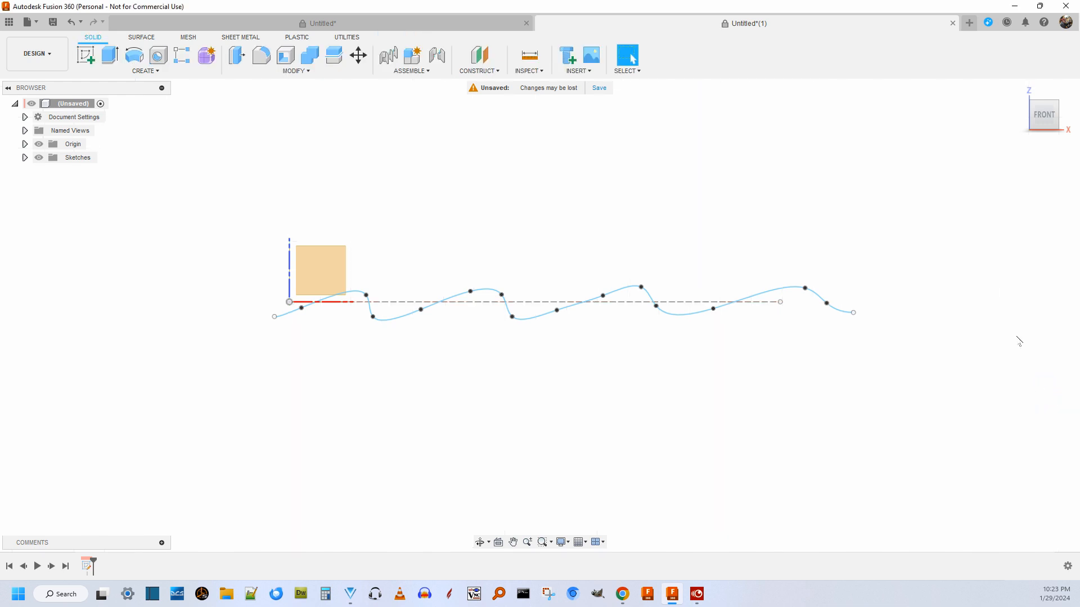
Create an offset plane -13.433 in from the XZ origin plane.
mouse_move(1051, 107)
left_mouse_down()
mouse_move(1071, 140)
mouse_move(1047, 117)
left_mouse_up()
scroll(505, 204, "down", 3)
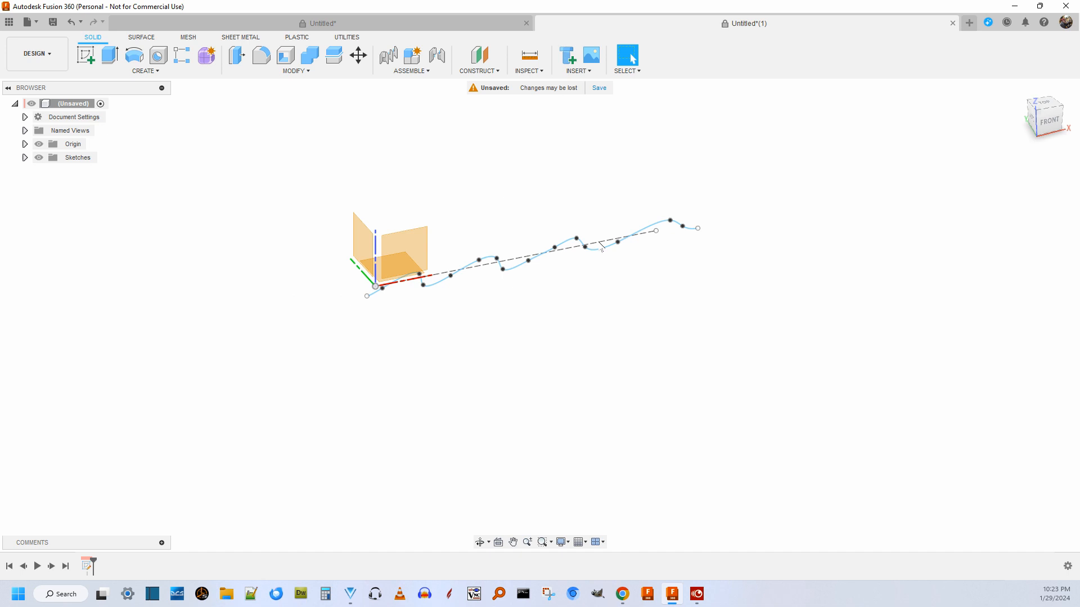
scroll(713, 253, "up", 2)
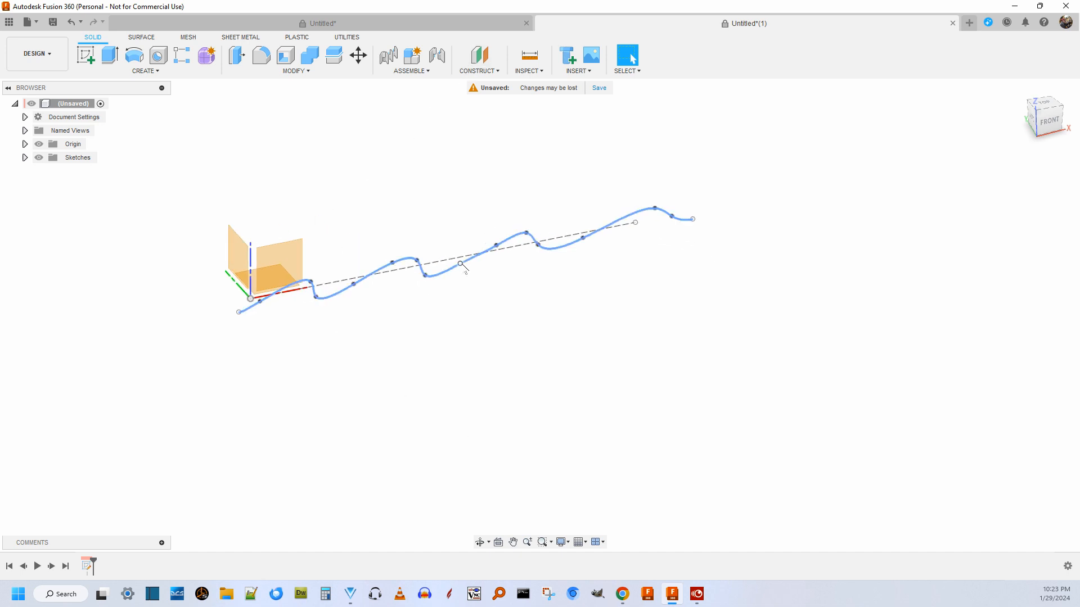
left_click(486, 71)
left_click(486, 84)
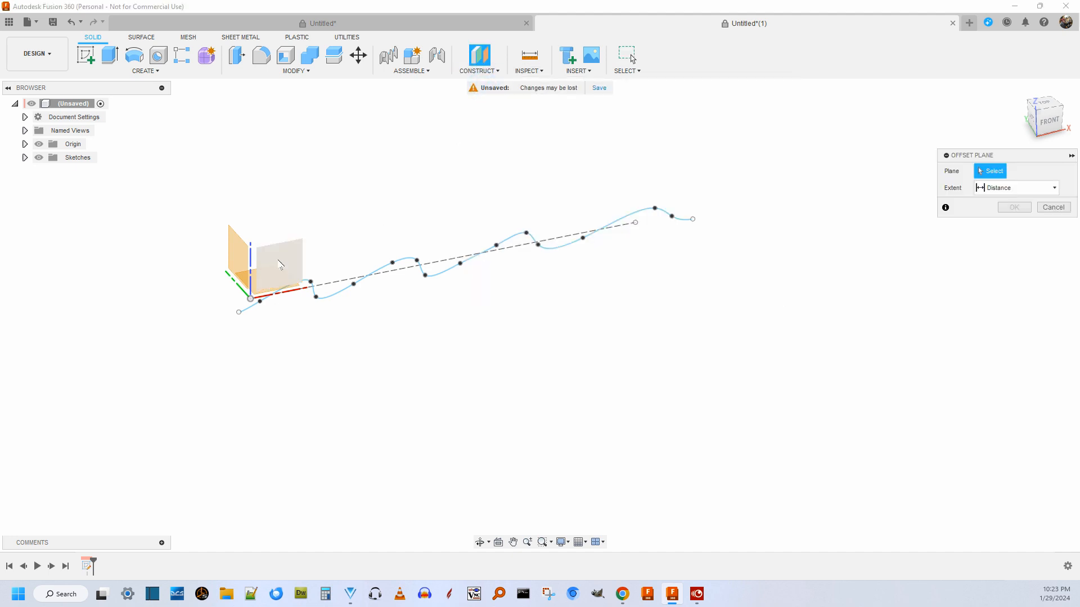
left_click(277, 263)
left_click_drag(252, 285, 333, 398)
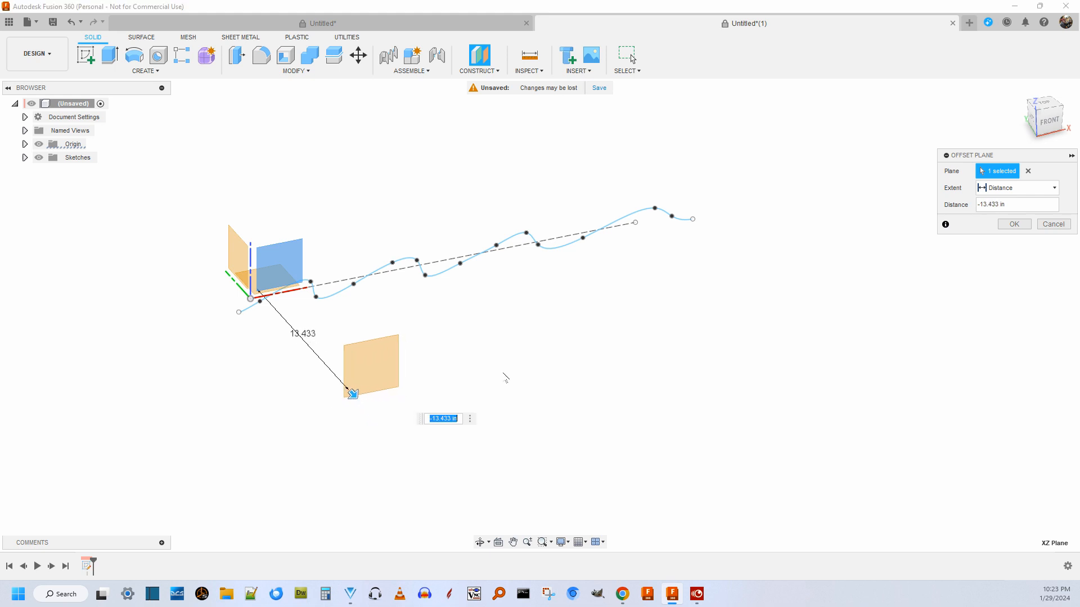
left_click(1014, 223)
left_click(1014, 224)
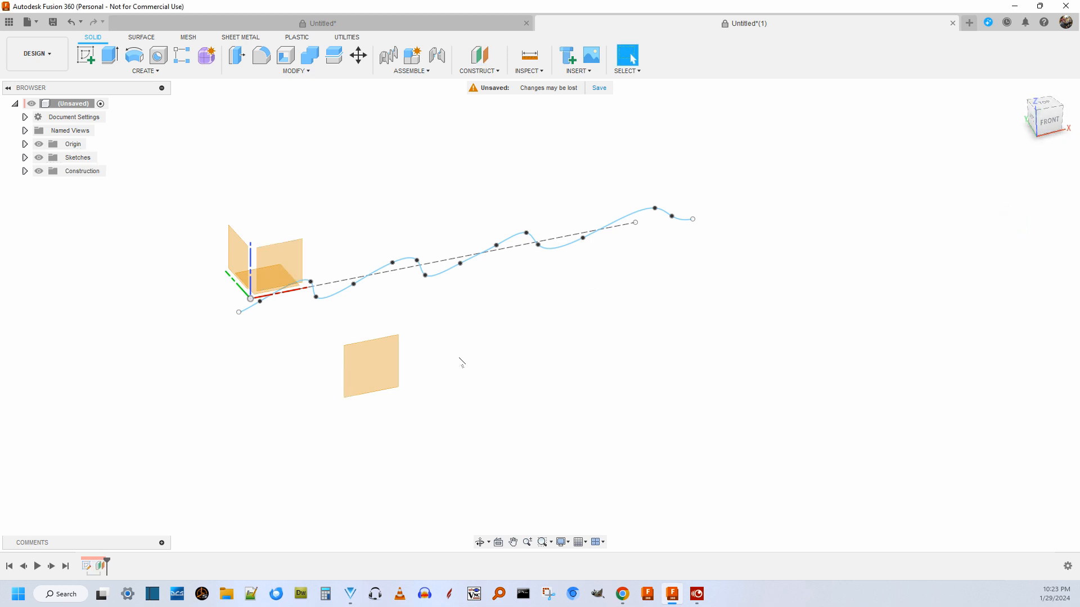
Start a new sketch on the offset plane.
right_click(372, 368)
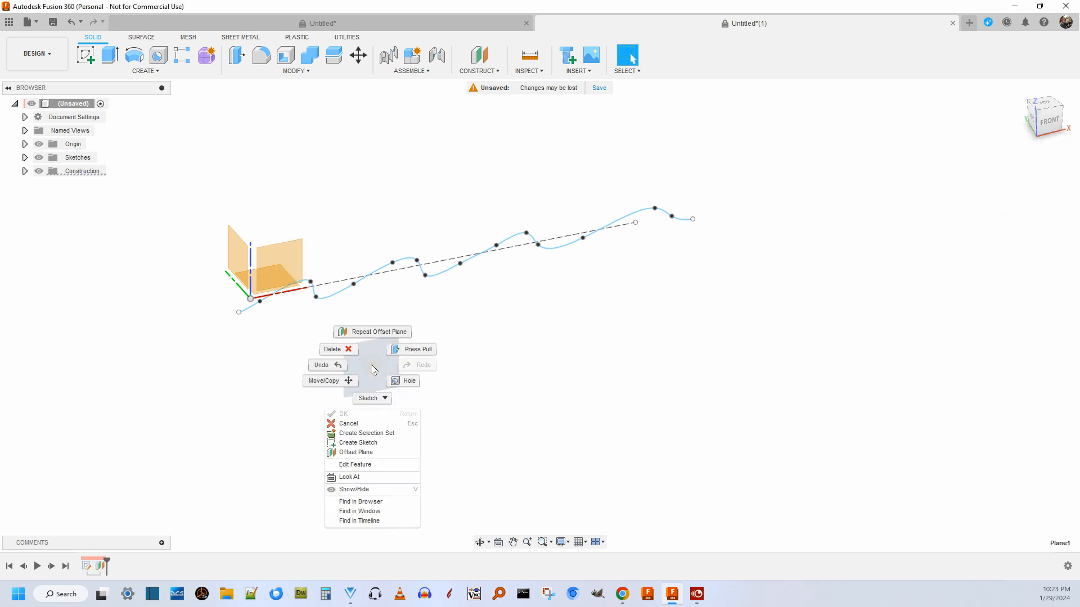
left_click(358, 443)
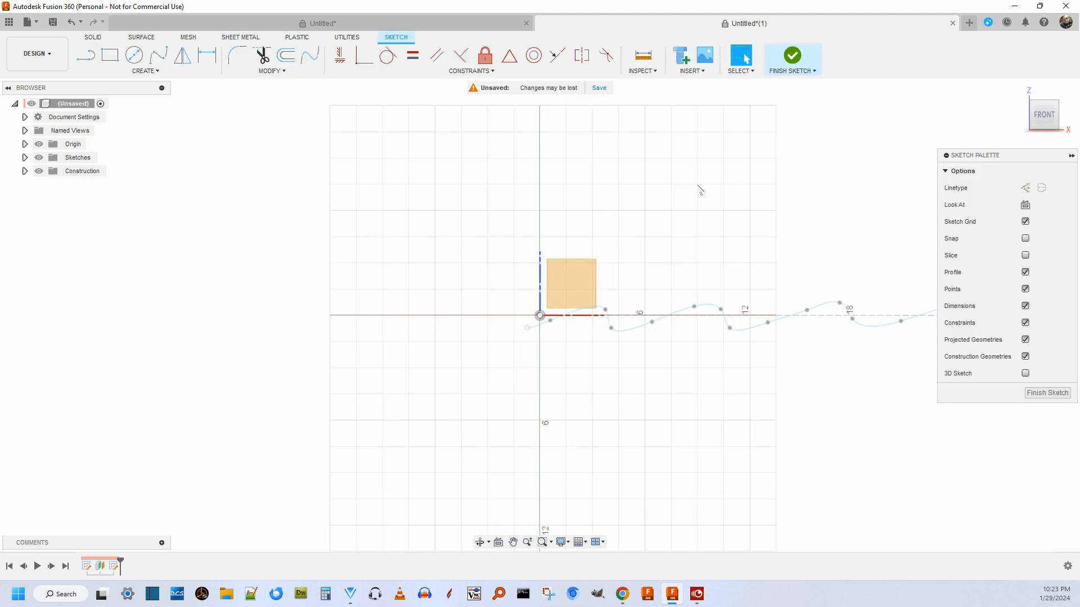
scroll(852, 257, "up", 3)
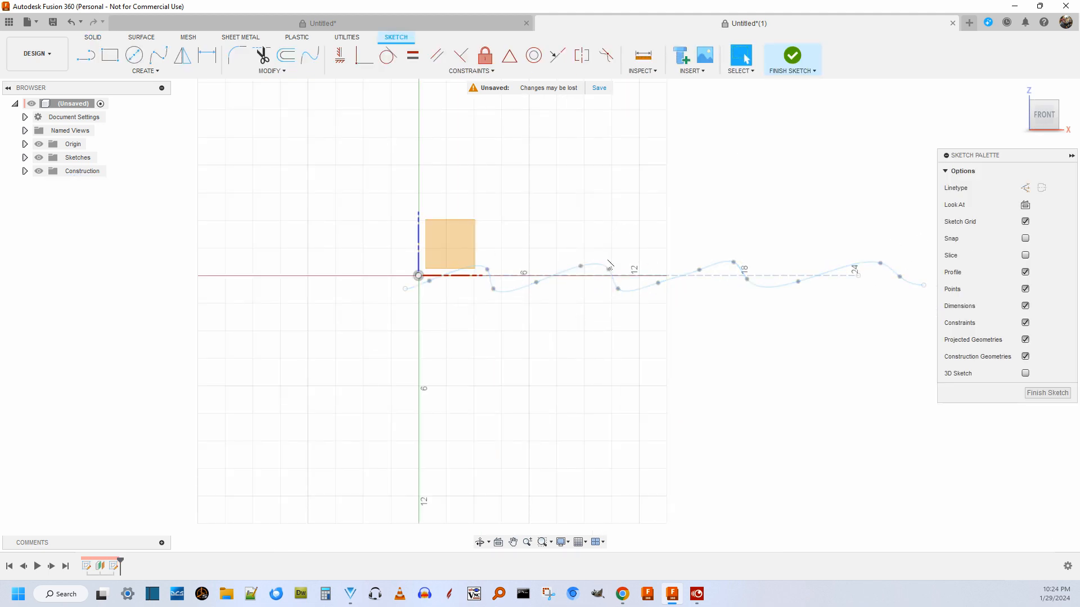
middle_click_drag(851, 137, 670, 183)
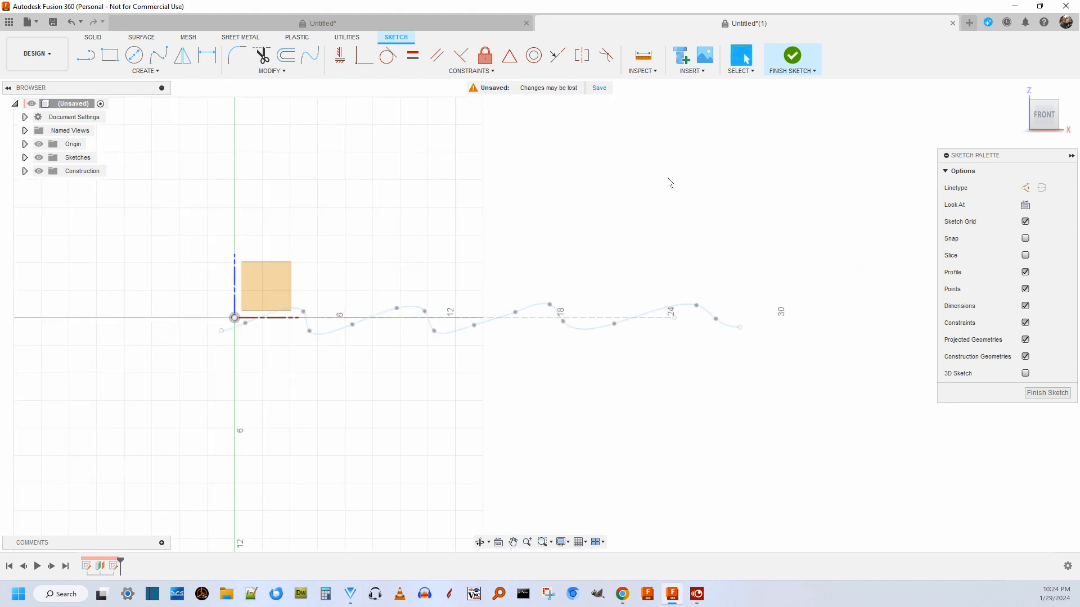
scroll(365, 405, "up", 2)
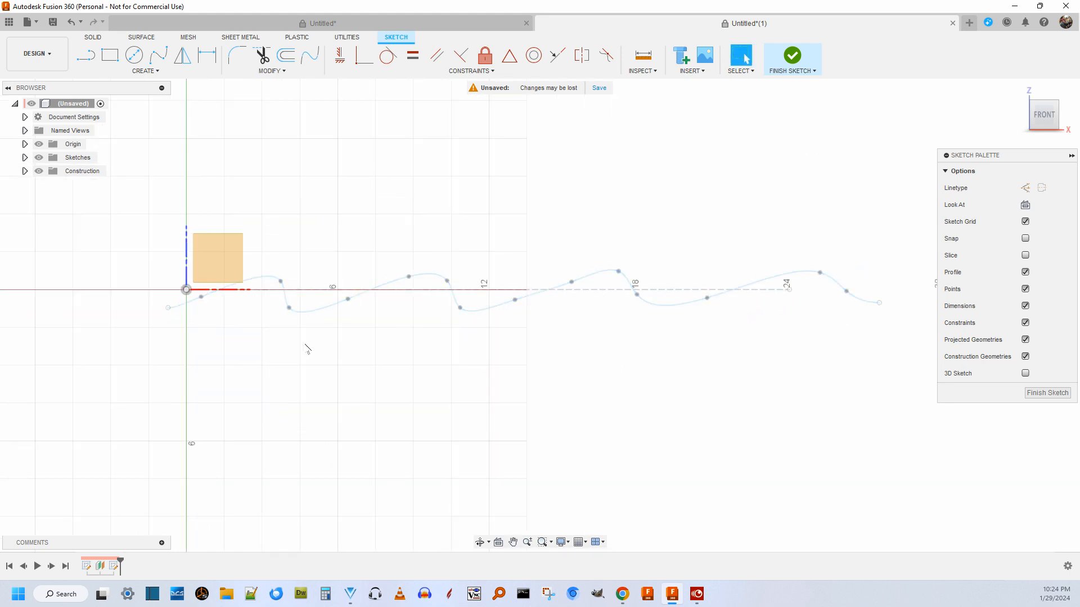
left_click(276, 283)
scroll(315, 360, "down", 3)
scroll(335, 360, "up", 3)
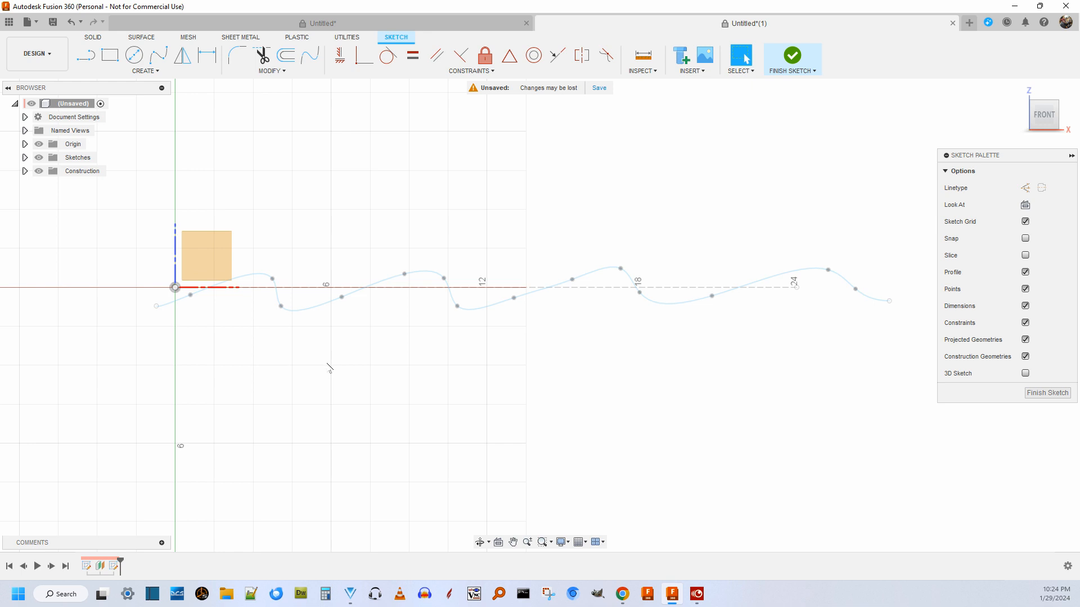
scroll(236, 328, "up", 2)
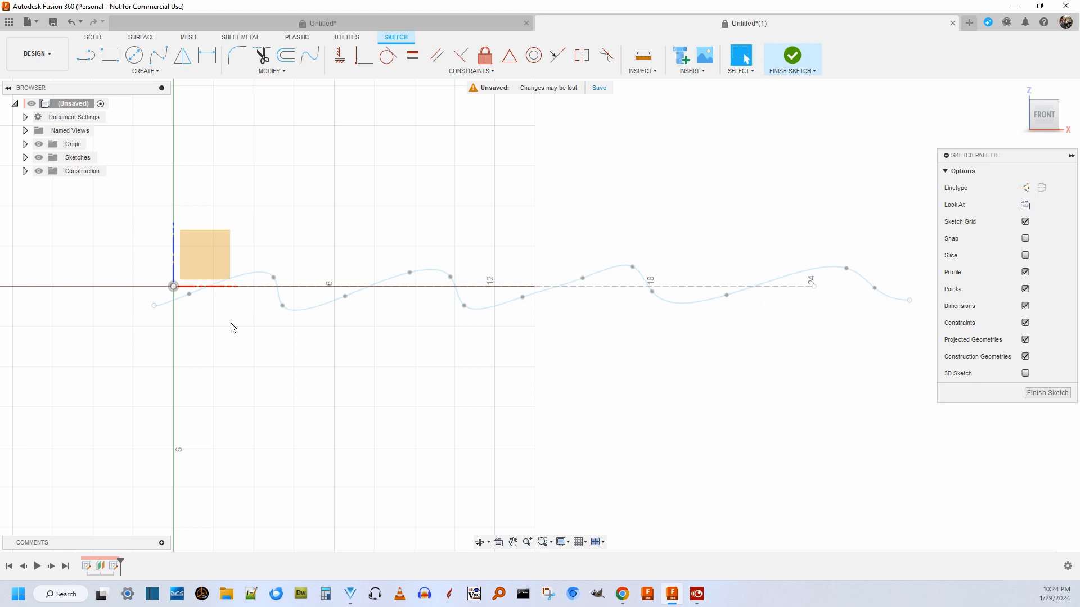
scroll(215, 319, "up", 2)
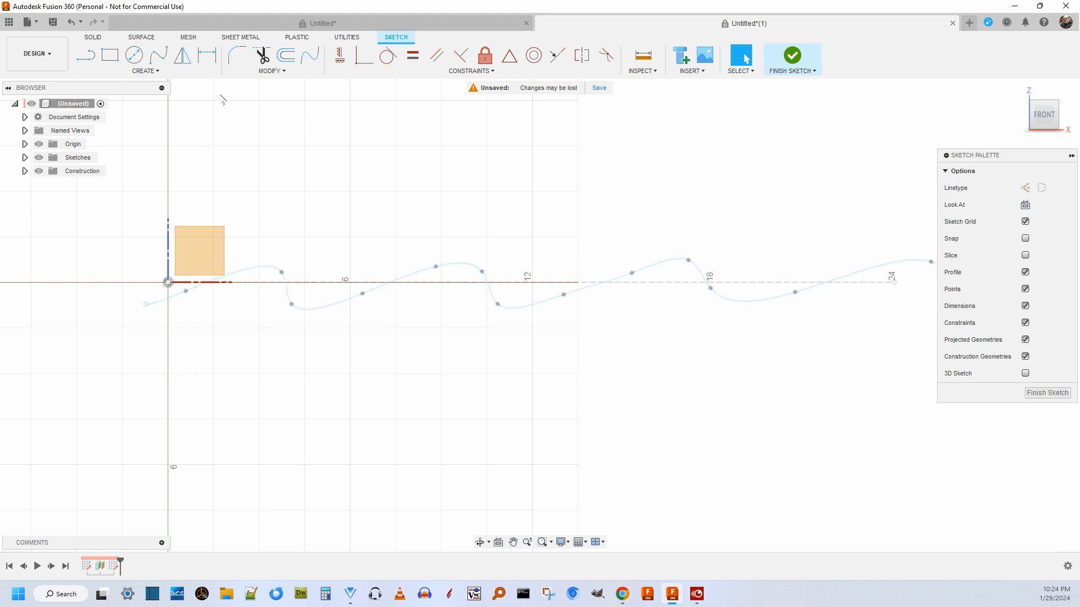
Start a fit point spline at about X -0.6, Z -0.5 in, over a first crest at X 4.6, Z 0.6 to X 5.5, Z -0.3.
left_click(158, 55)
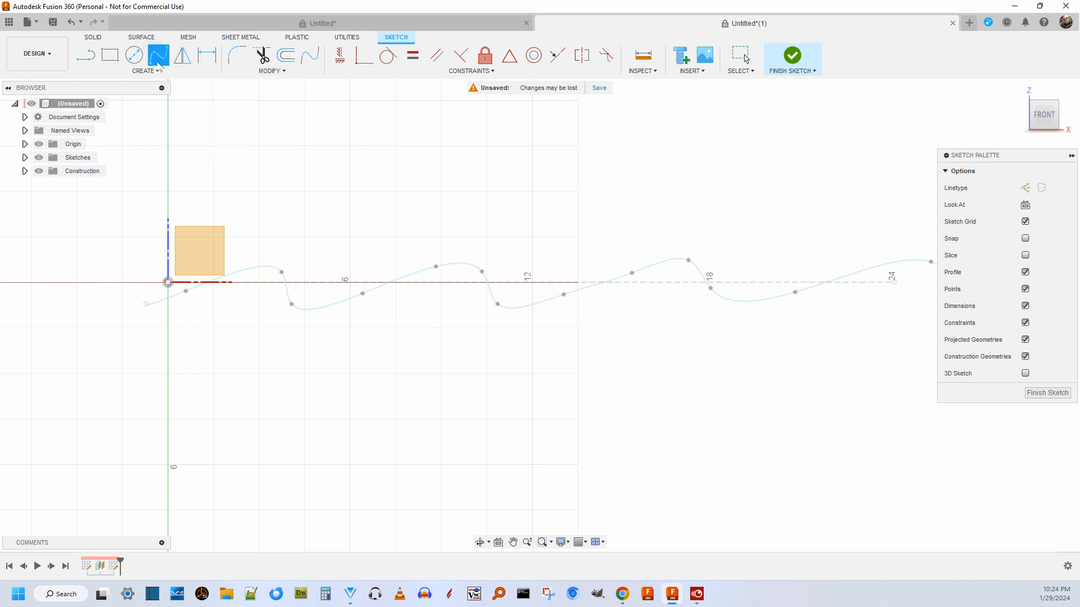
scroll(244, 322, "up", 2)
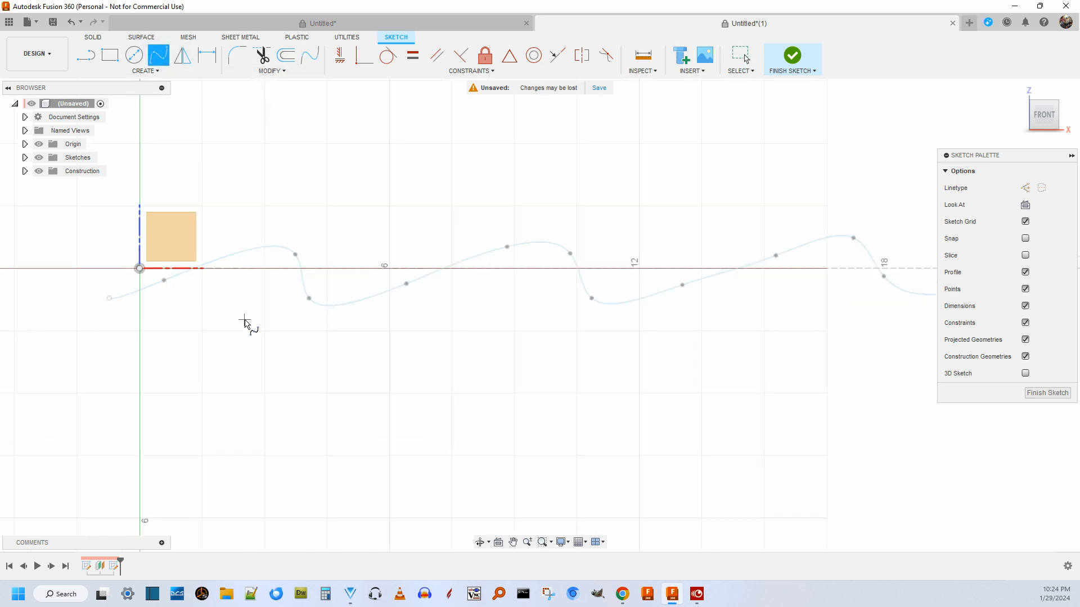
left_click(115, 287)
left_click(219, 274)
left_click(278, 256)
left_click(330, 244)
left_click(367, 279)
Continue the spline over a second crest at about X 10.9, Z 0.5 in, down to X 11.4, Z -0.5 and up to X 15.9, Z 0.3.
left_click(485, 278)
left_click(529, 261)
left_click(594, 247)
left_click(615, 287)
left_click(731, 280)
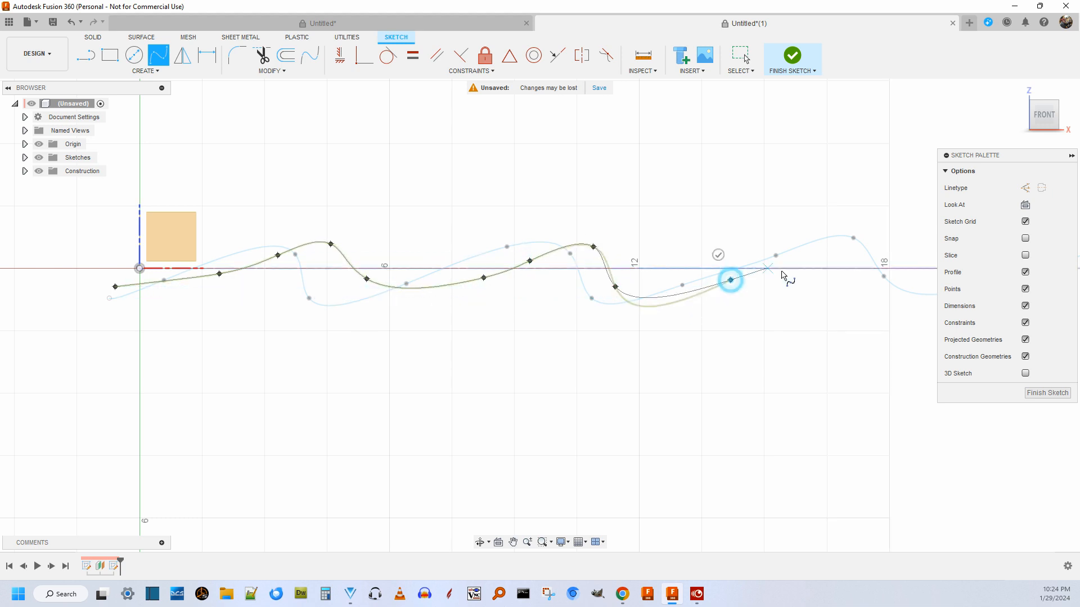
left_click(800, 254)
Continue the spline over a third crest at about X 17.7, Z 0.7 in and down to the X axis at about X 18.9.
scroll(800, 256, "down", 3)
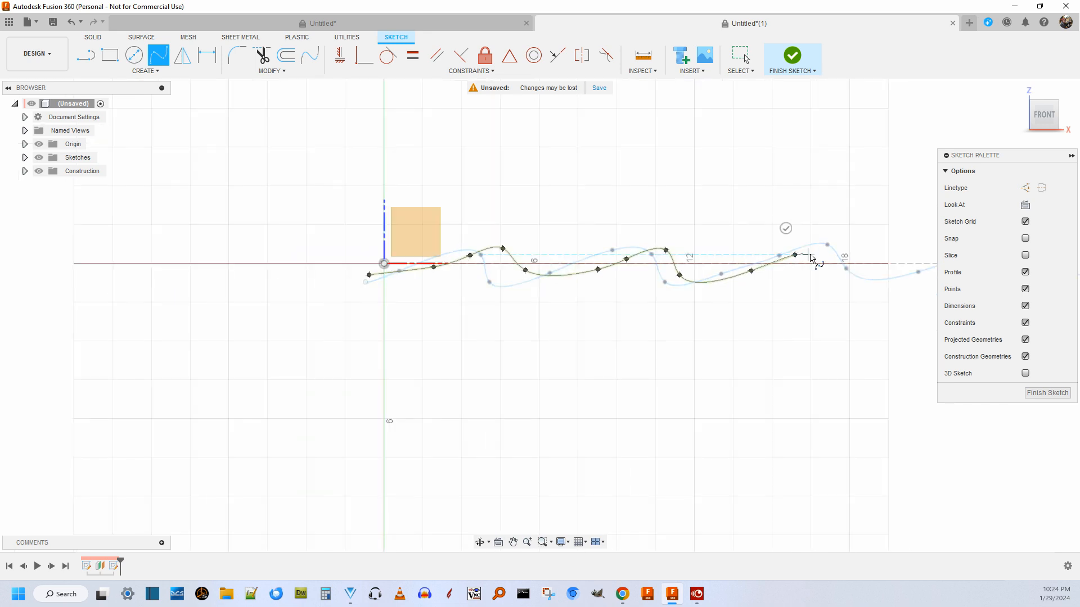
left_click(842, 245)
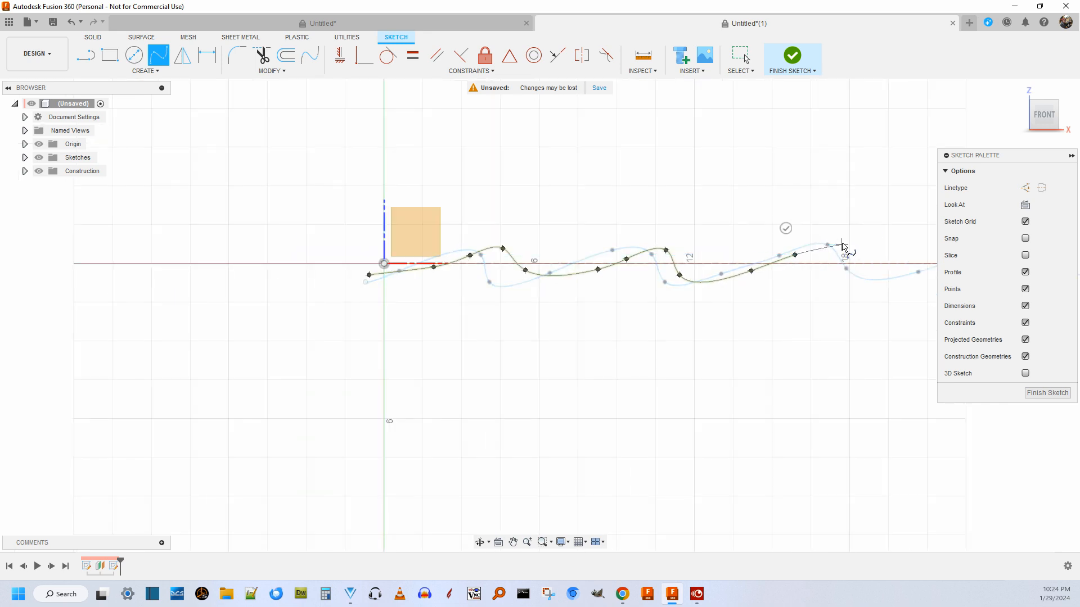
left_click(872, 265)
left_click(855, 254)
scroll(788, 289, "up", 2)
middle_click_drag(761, 290, 510, 322)
scroll(510, 327, "up", 2)
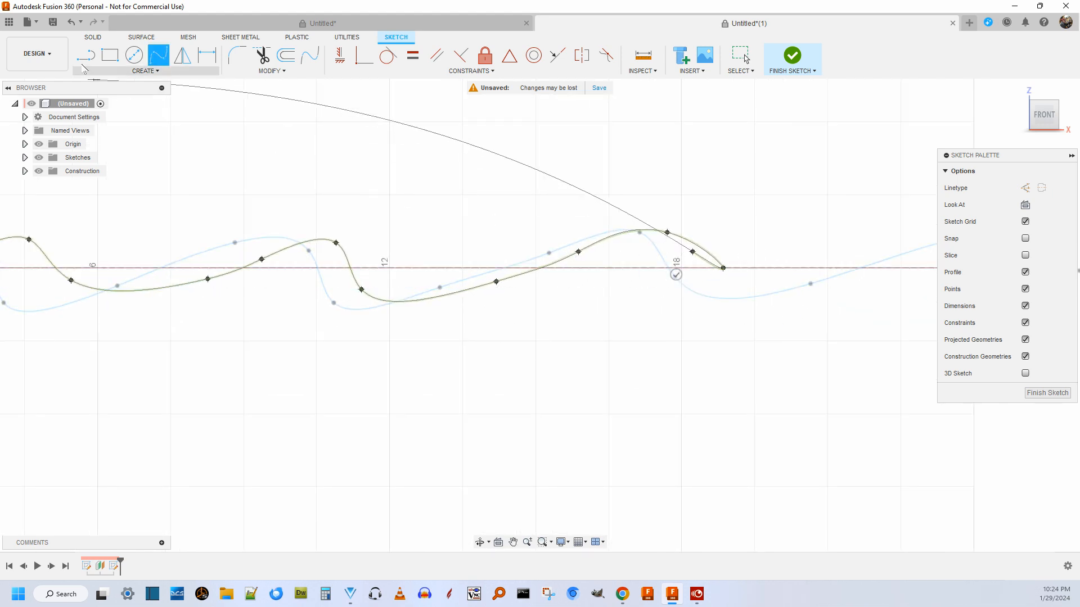
left_click(69, 24)
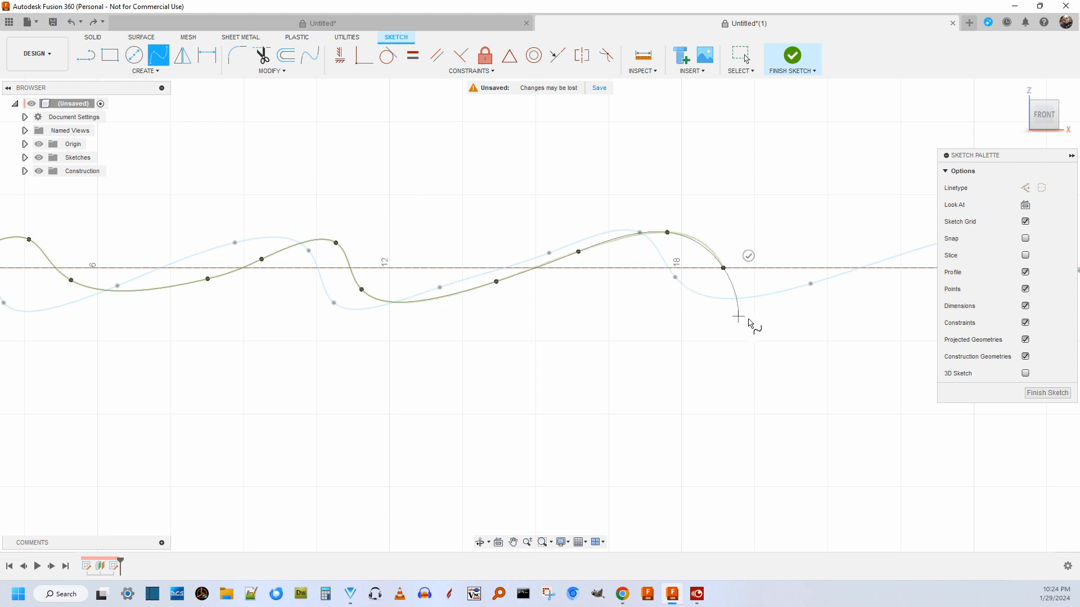
Complete the spline over a fourth crest at about X 24.1, Z 0.5 in, ending it at about X 27.8, Z 0.2 in.
middle_click_drag(810, 213, 506, 246)
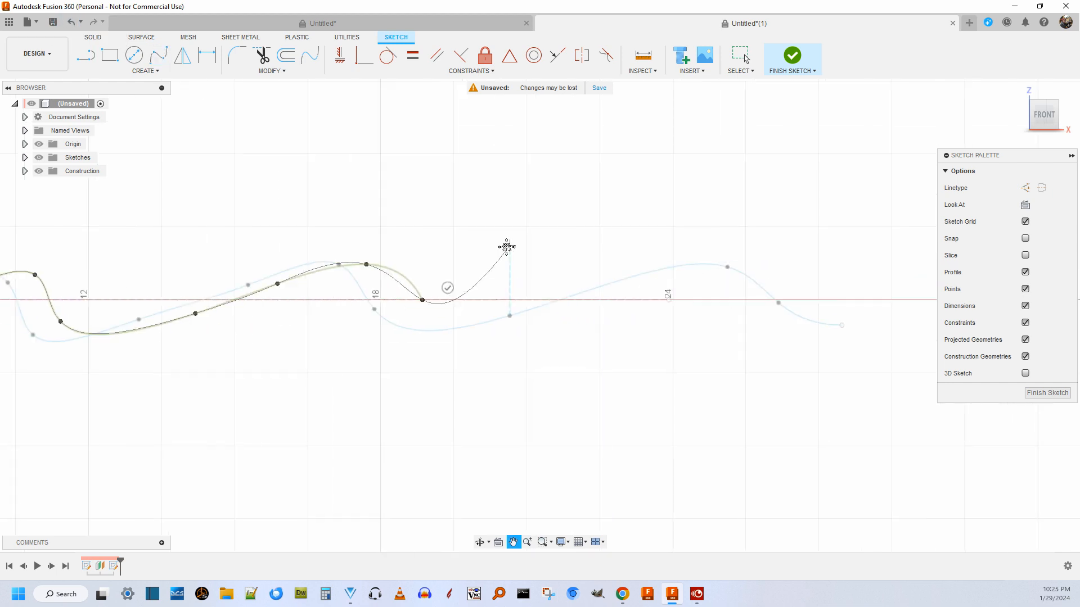
left_click(551, 305)
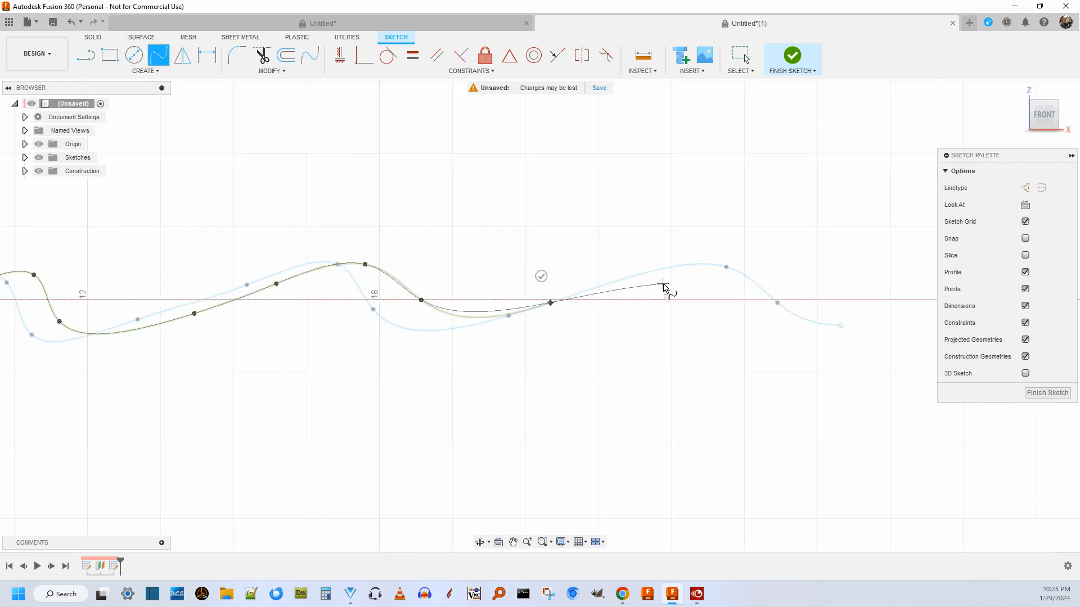
left_click(678, 275)
left_click(752, 300)
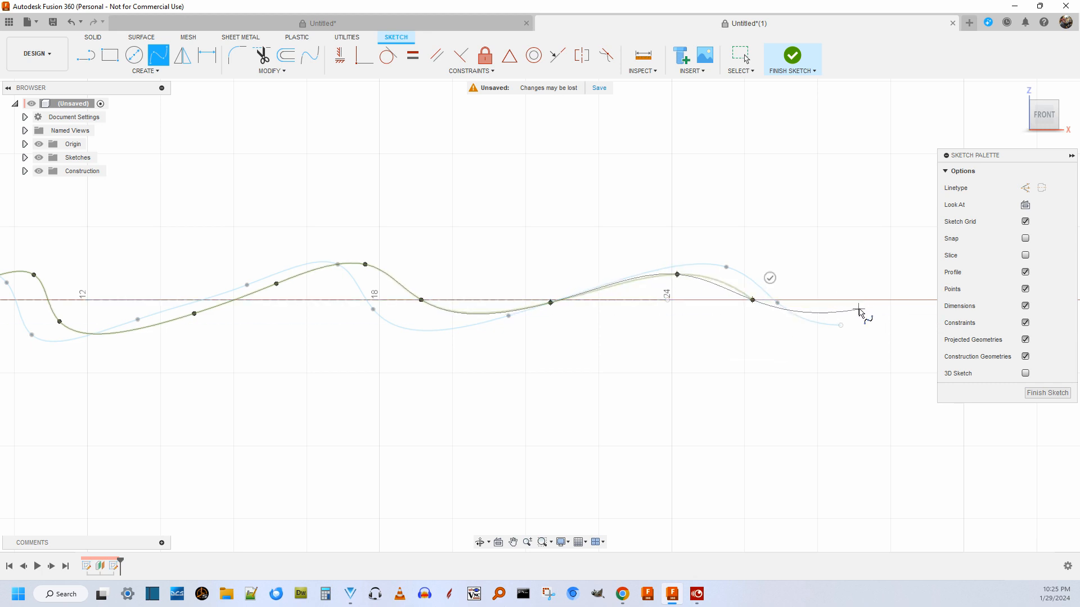
left_click(859, 292)
left_click(848, 266)
scroll(814, 251, "down", 2)
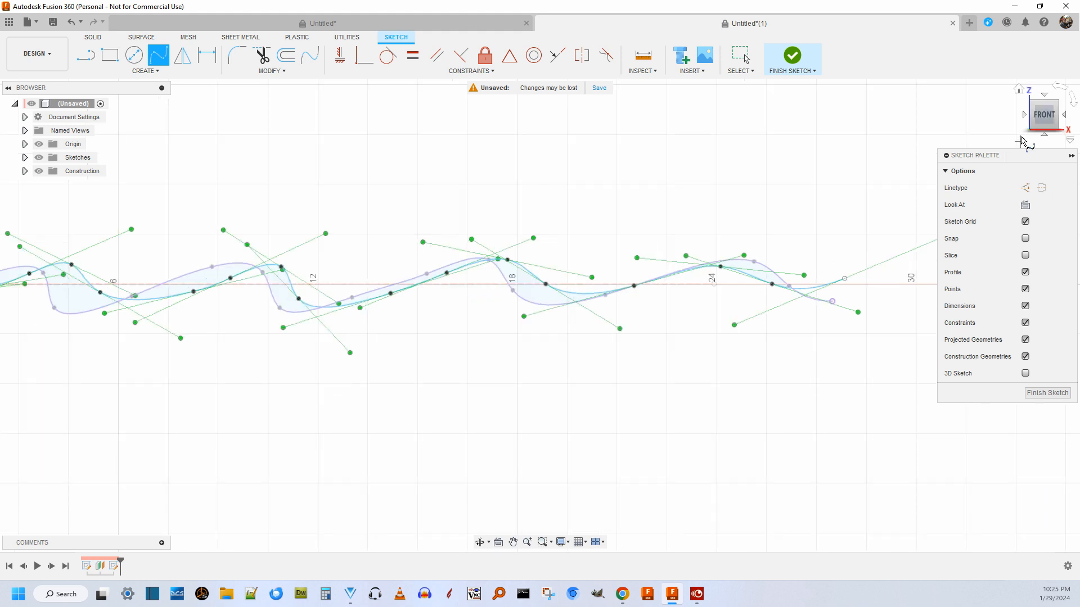
Finish the sketch and delete the purple projected spline that overlaps the new wavy profile on the offset plane.
left_click_drag(1041, 114, 1042, 134)
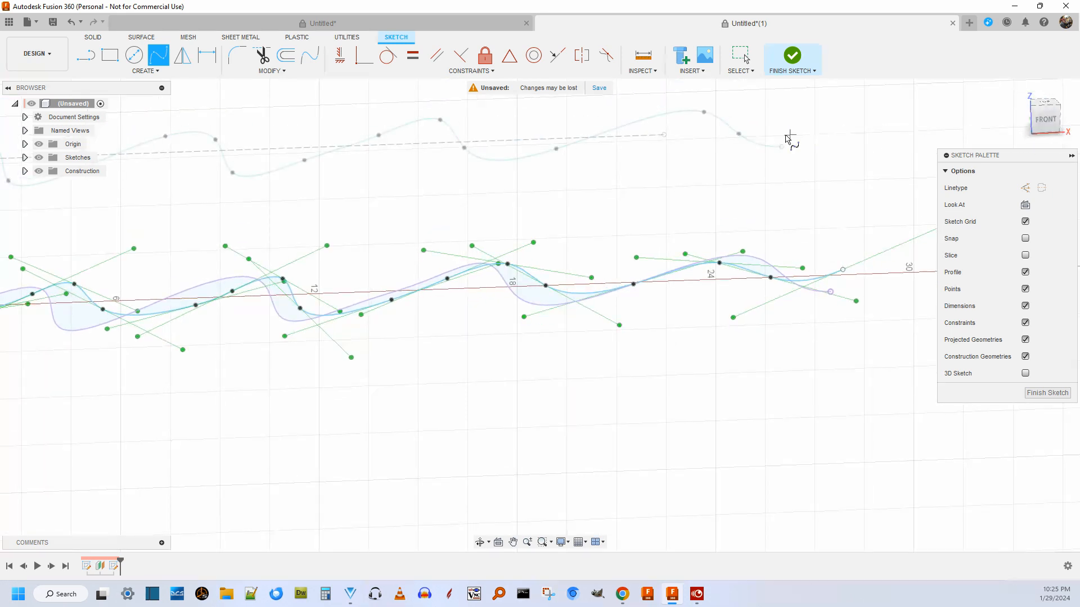
scroll(791, 139, "down", 2)
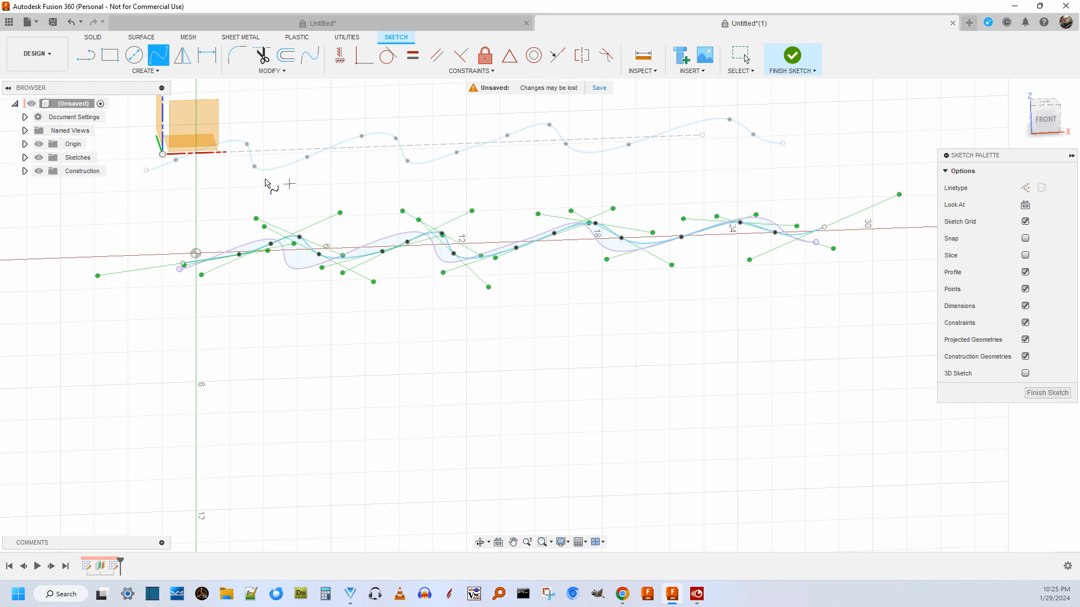
left_click(1049, 393)
scroll(575, 292, "up", 3)
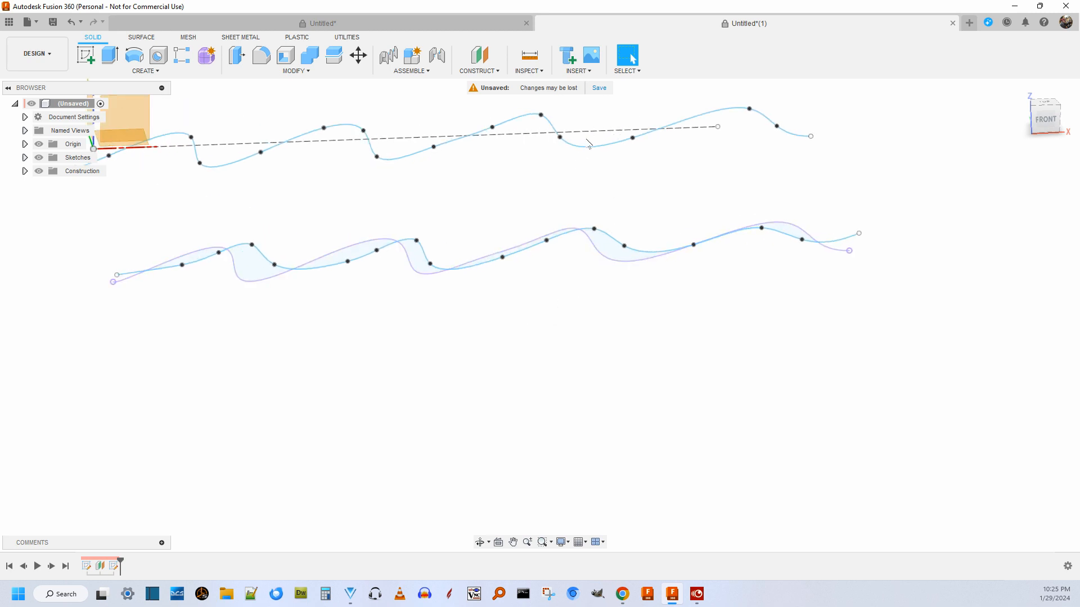
left_click(592, 248)
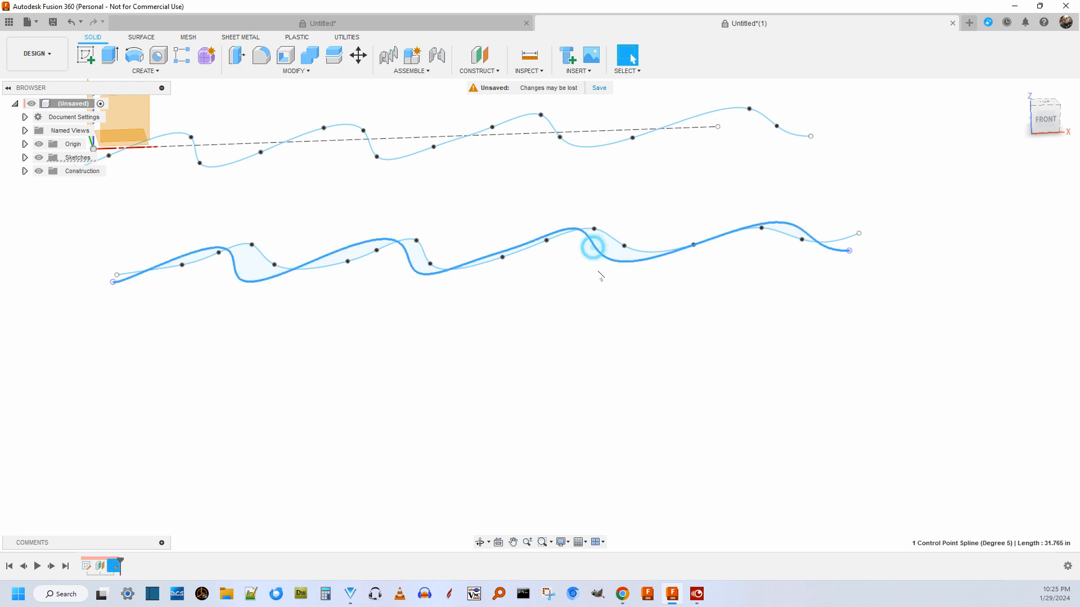
key("Delete")
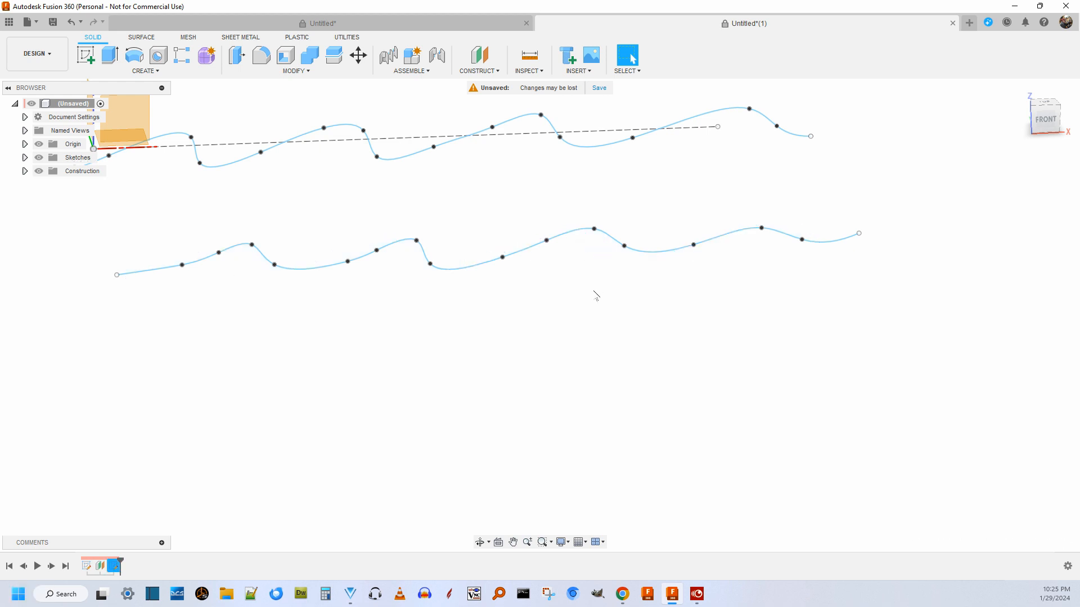
Loft a surface as a new body between the wavy spline on the front plane and the one on the offset plane.
scroll(543, 244, "down", 5)
mouse_move(1044, 124)
left_mouse_down()
mouse_move(1043, 194)
mouse_move(1044, 173)
left_mouse_up()
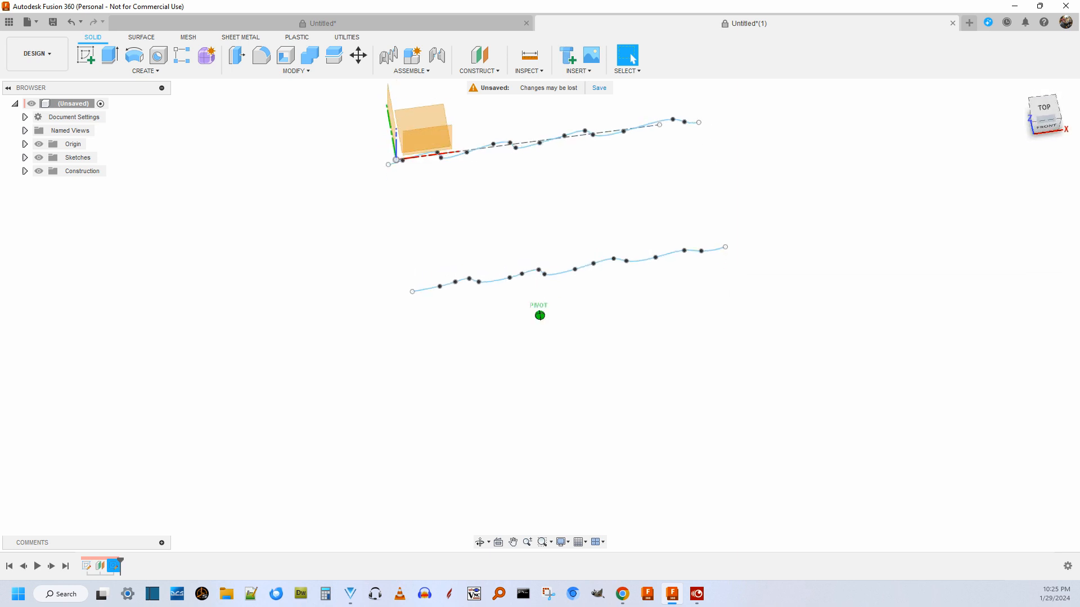
scroll(747, 131, "up", 4)
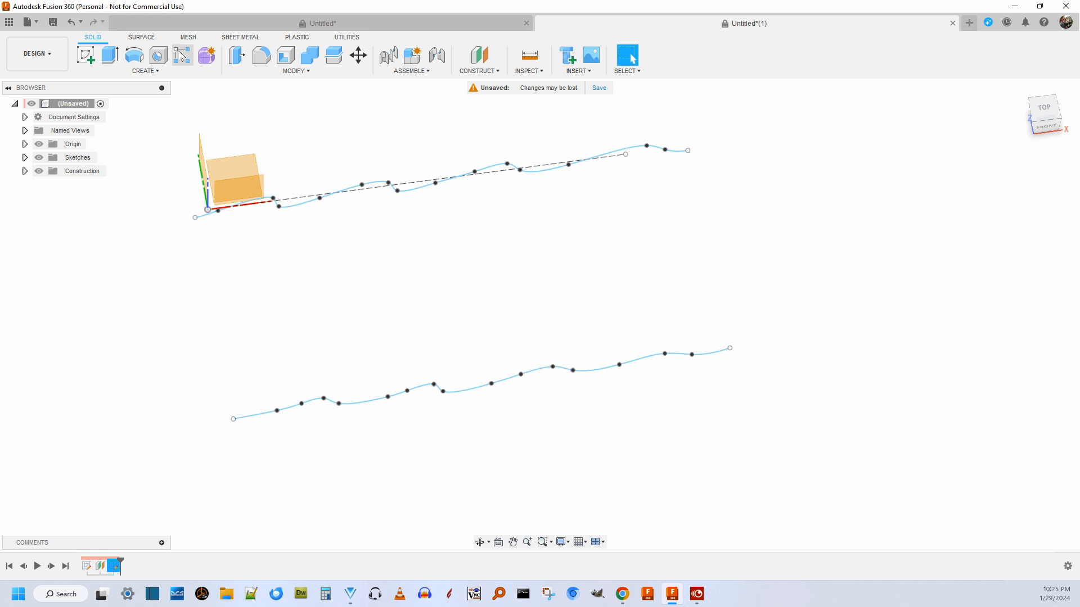
left_click(138, 38)
scroll(450, 93, "down", 3)
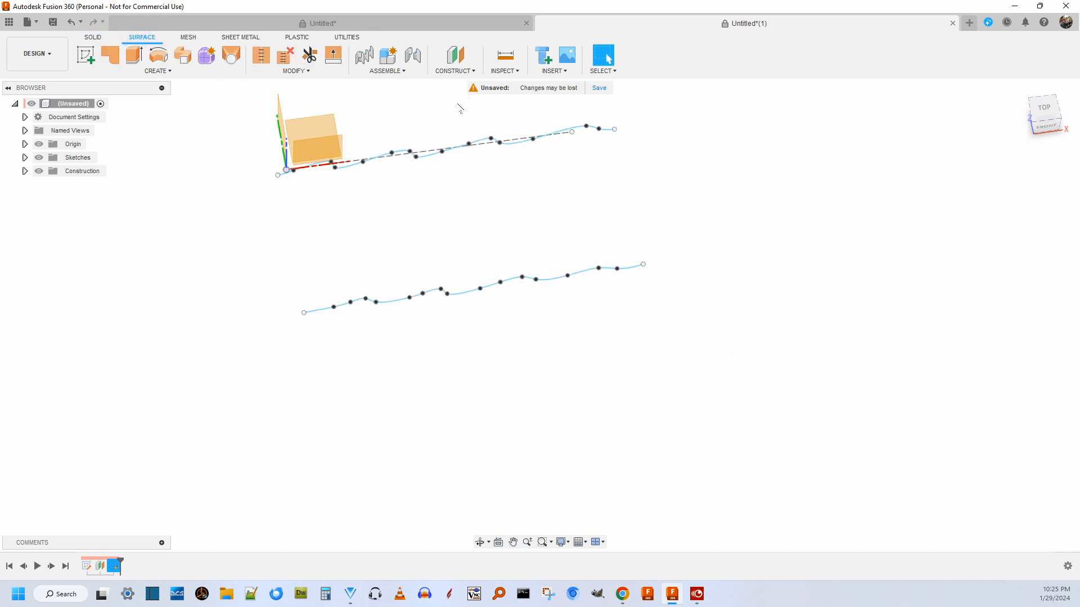
scroll(446, 125, "up", 3)
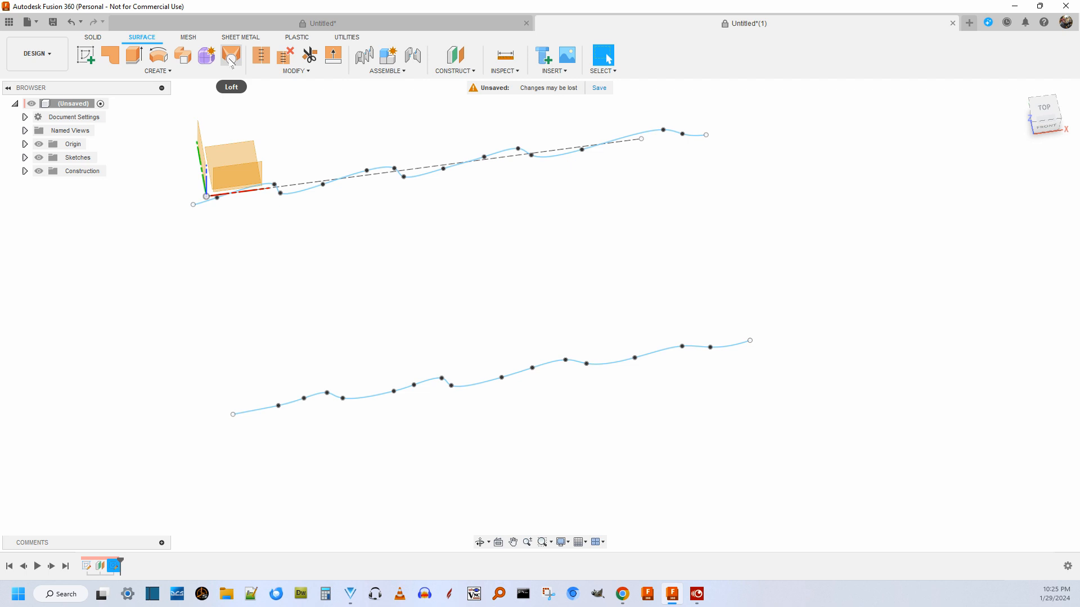
left_click(231, 61)
left_click(356, 171)
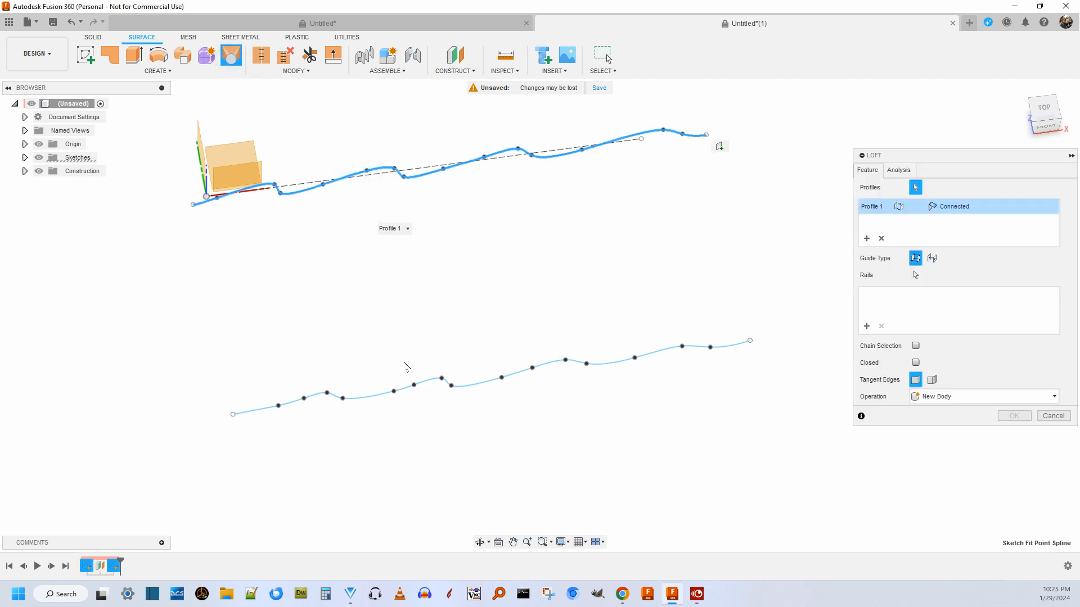
left_click(426, 382)
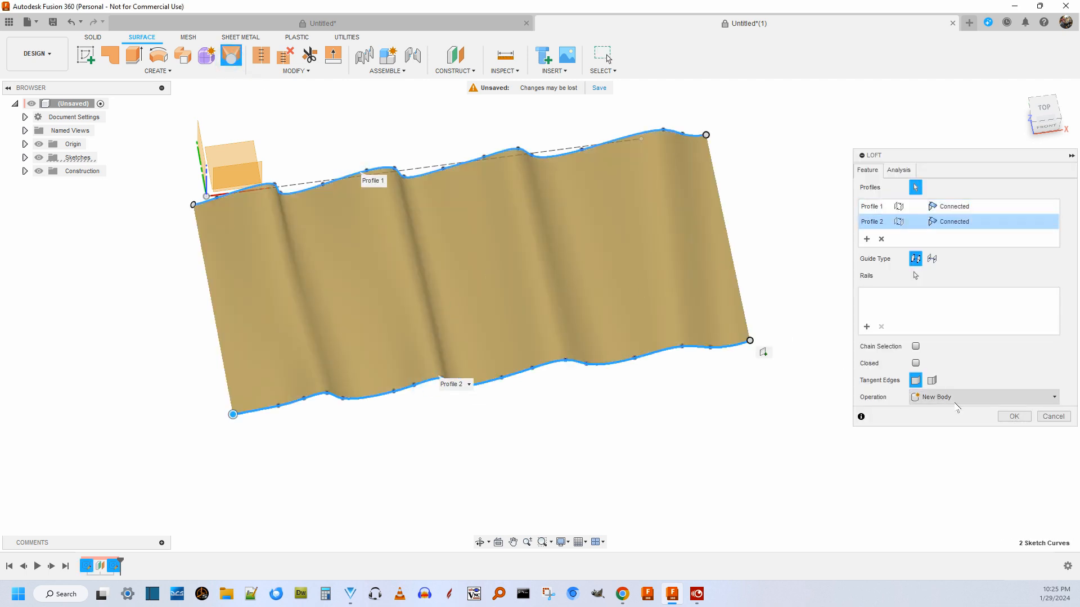
left_click(1013, 418)
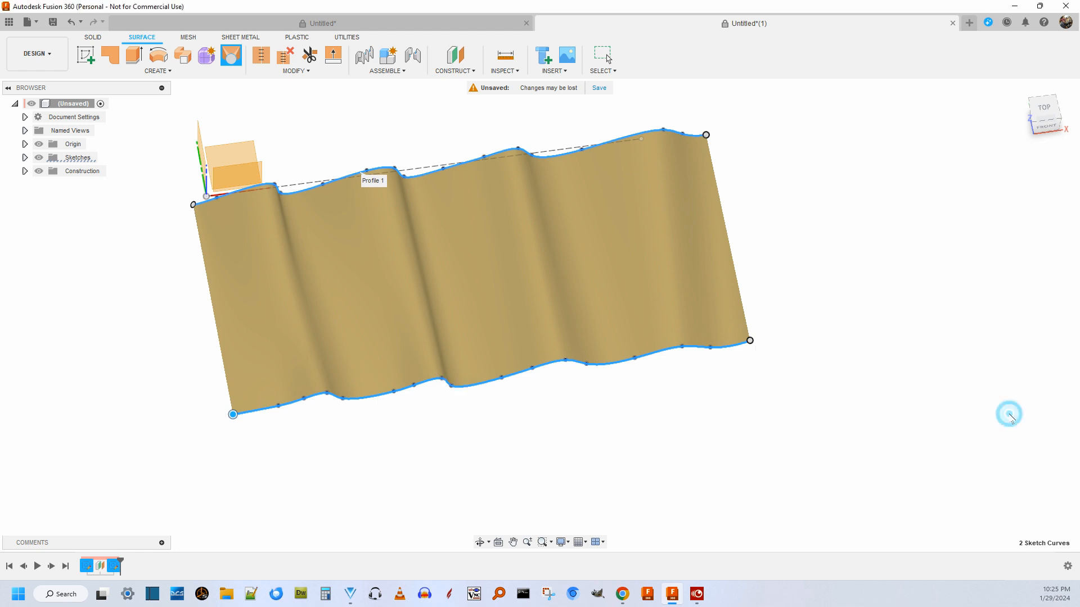
Hide the lofted surface body and show both profile sketches, Sketch1 and Sketch2.
mouse_move(1035, 108)
left_mouse_down()
mouse_move(1046, 99)
mouse_move(1043, 77)
mouse_move(1045, 116)
mouse_move(1049, 96)
left_mouse_up()
scroll(990, 141, "down", 2)
scroll(777, 129, "up", 2)
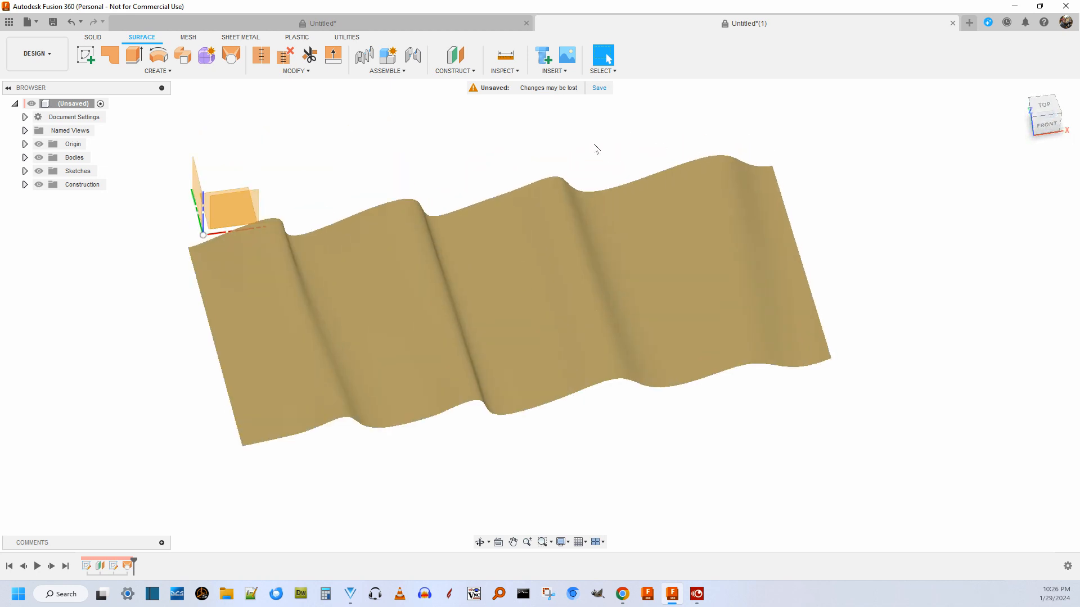
left_click(24, 157)
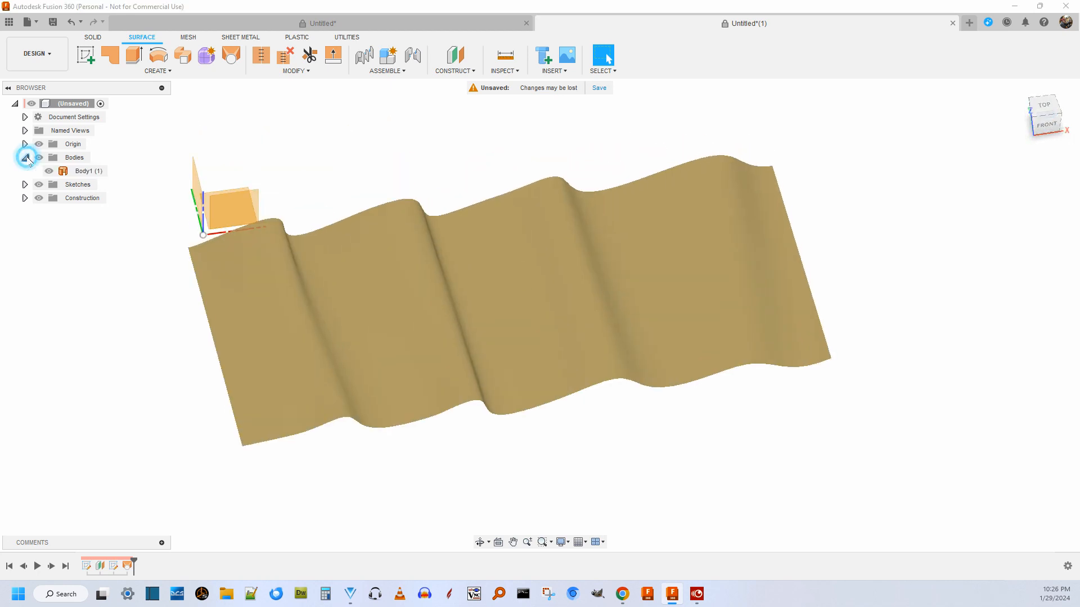
left_click(49, 171)
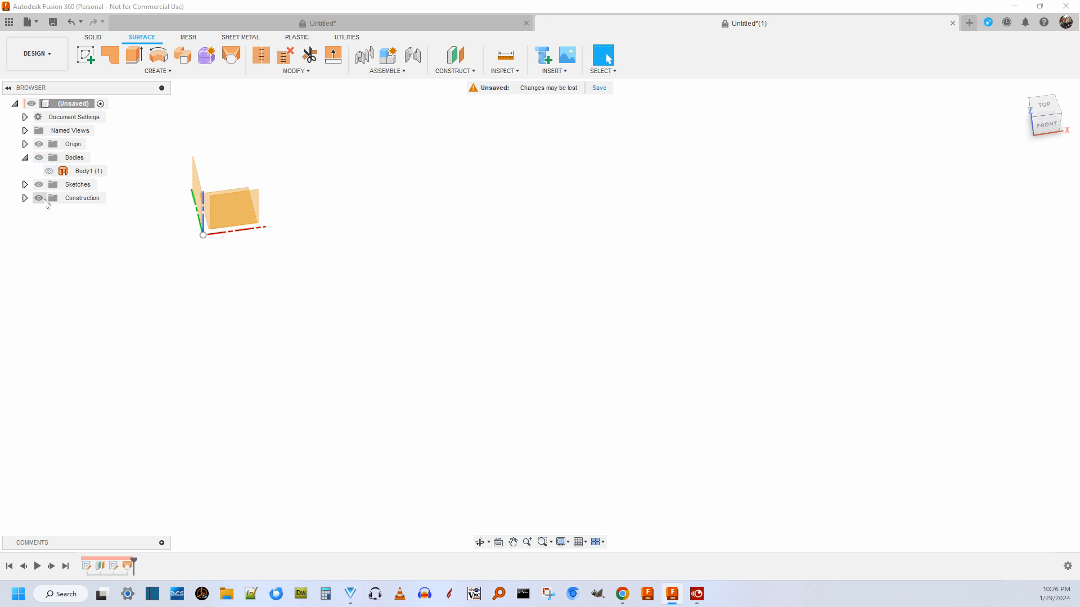
left_click(25, 184)
left_click(49, 198)
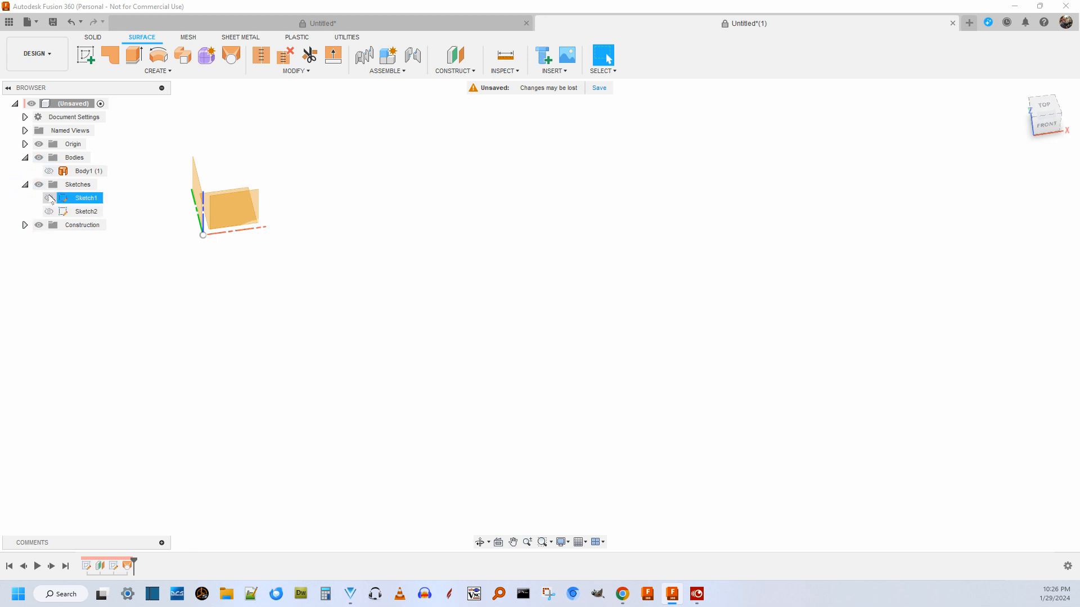
left_click(49, 211)
scroll(349, 265, "down", 3)
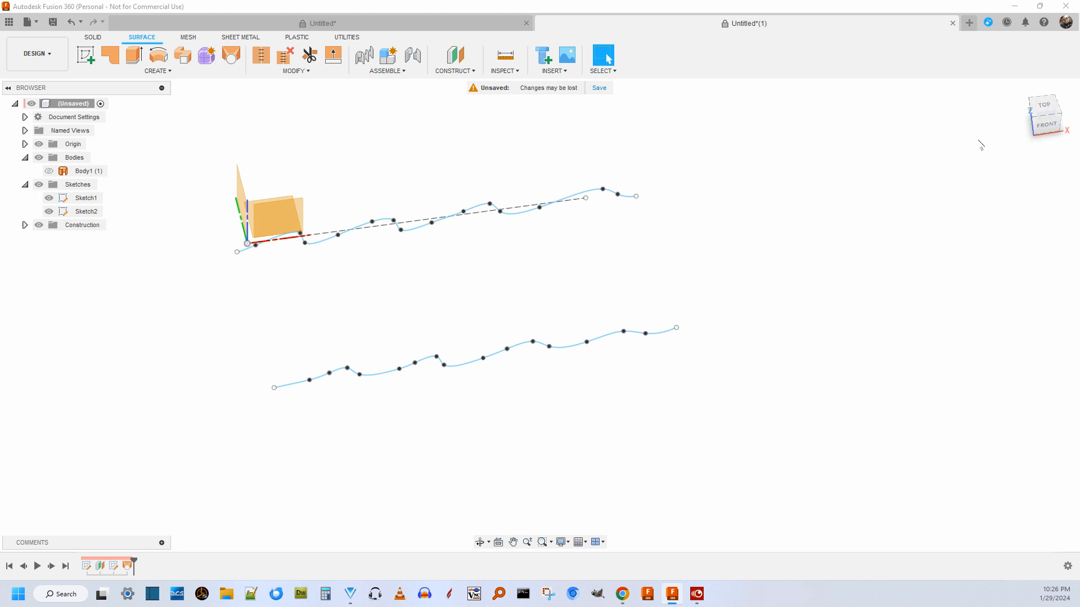
Create a new sketch on the XY origin plane.
mouse_move(1044, 107)
left_mouse_down()
mouse_move(1036, 106)
mouse_move(1032, 140)
left_mouse_up()
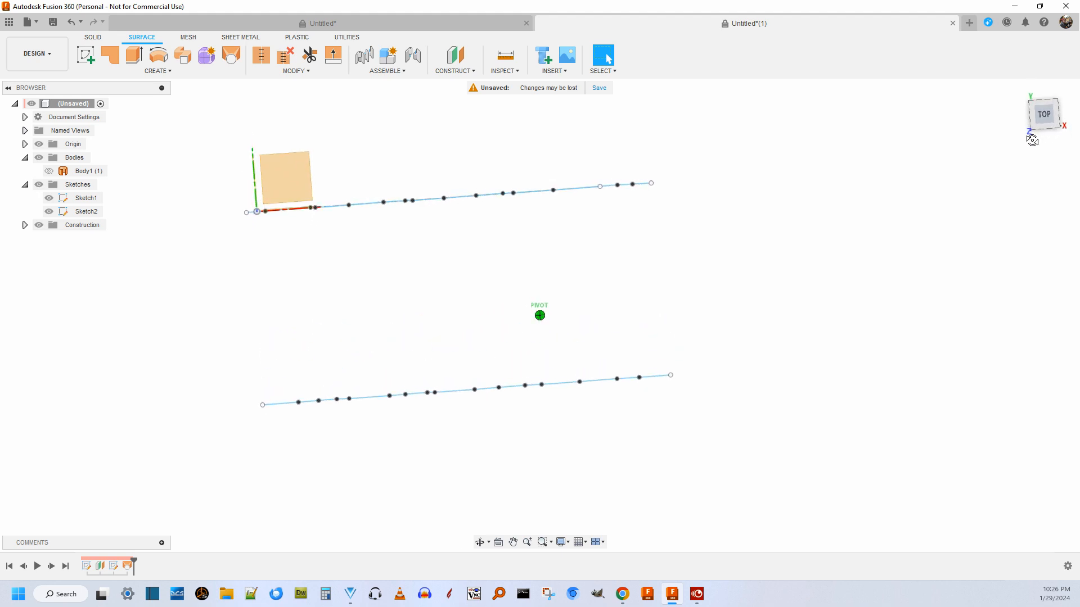
right_click(295, 177)
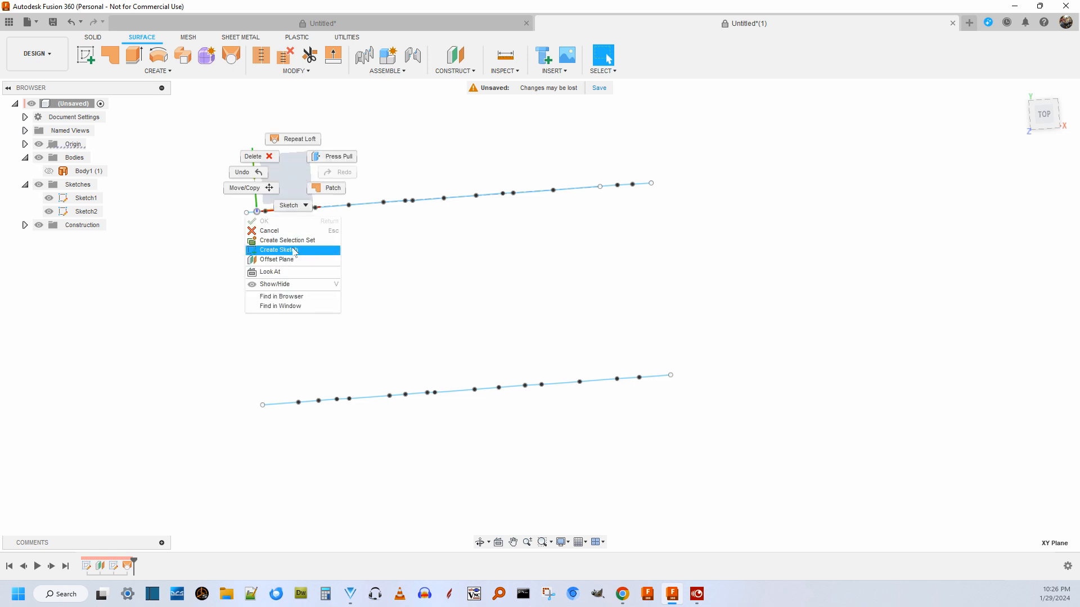
left_click(284, 249)
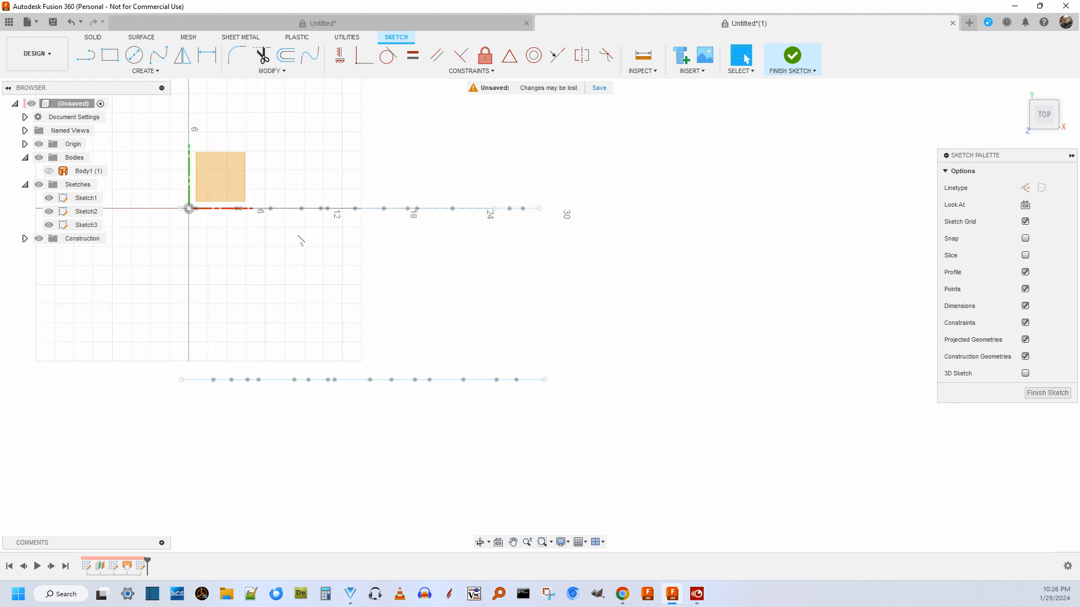
Use Intersect to create points where the curves of Sketch1 and the wavy spline of Sketch2 cross the sketch plane.
left_click(145, 71)
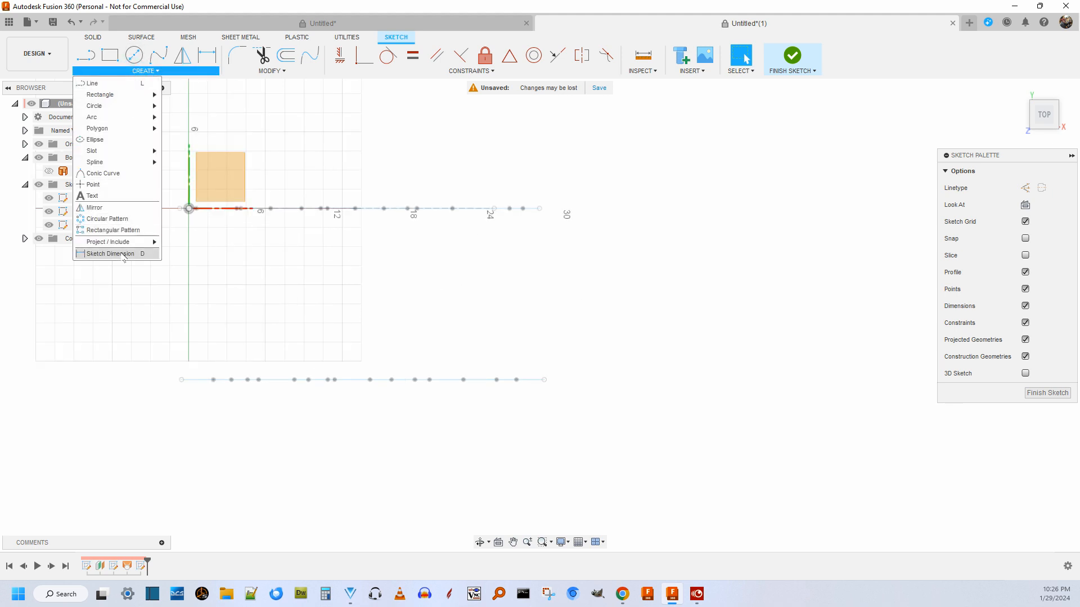
mouse_move(135, 244)
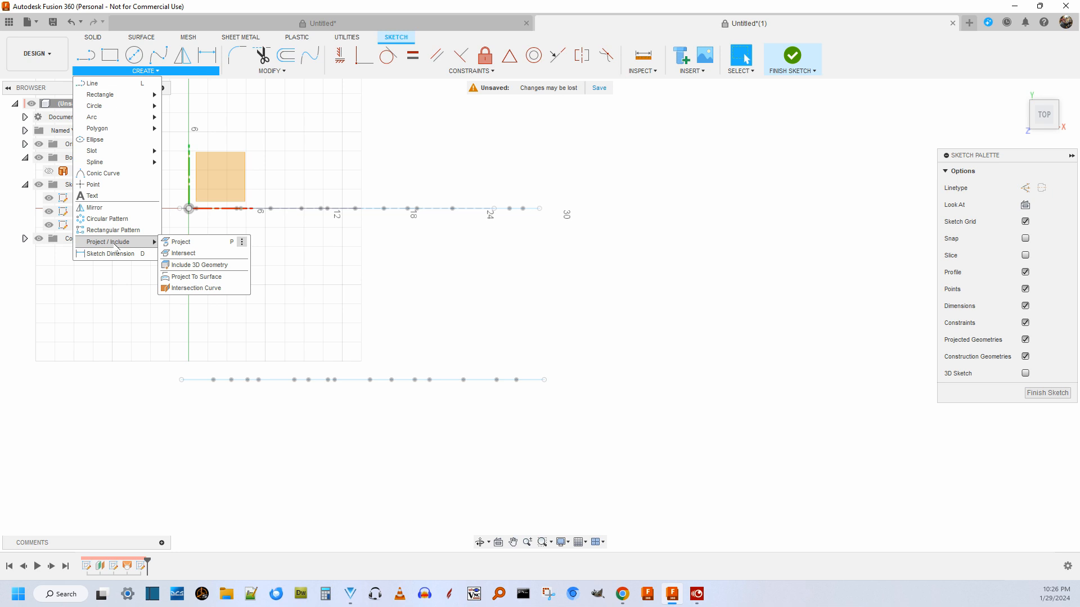
left_click(194, 253)
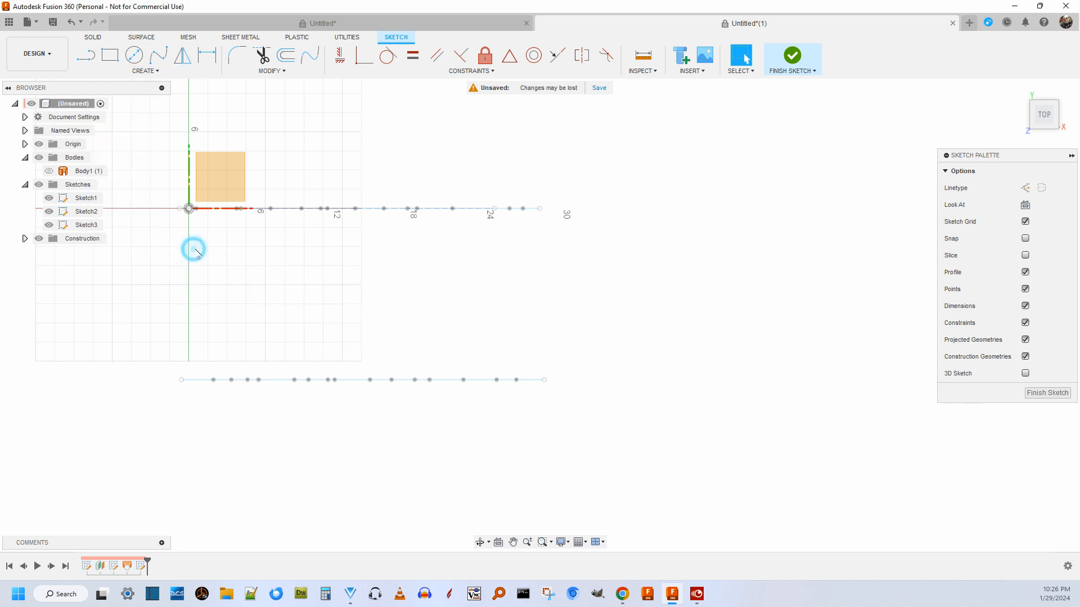
left_click(434, 209)
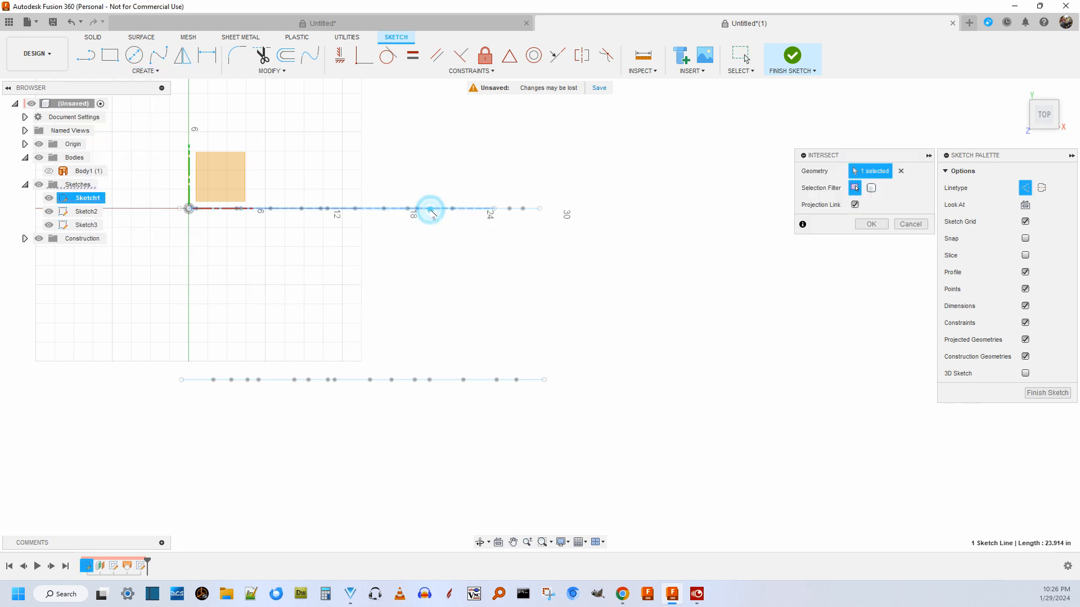
left_click(449, 380)
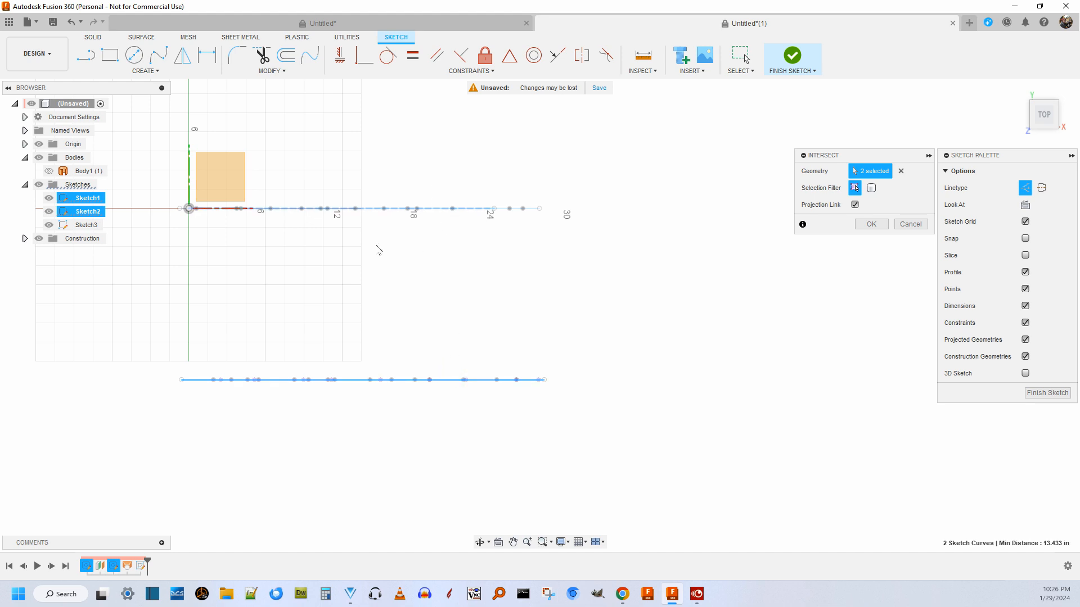
scroll(379, 250, "up", 2)
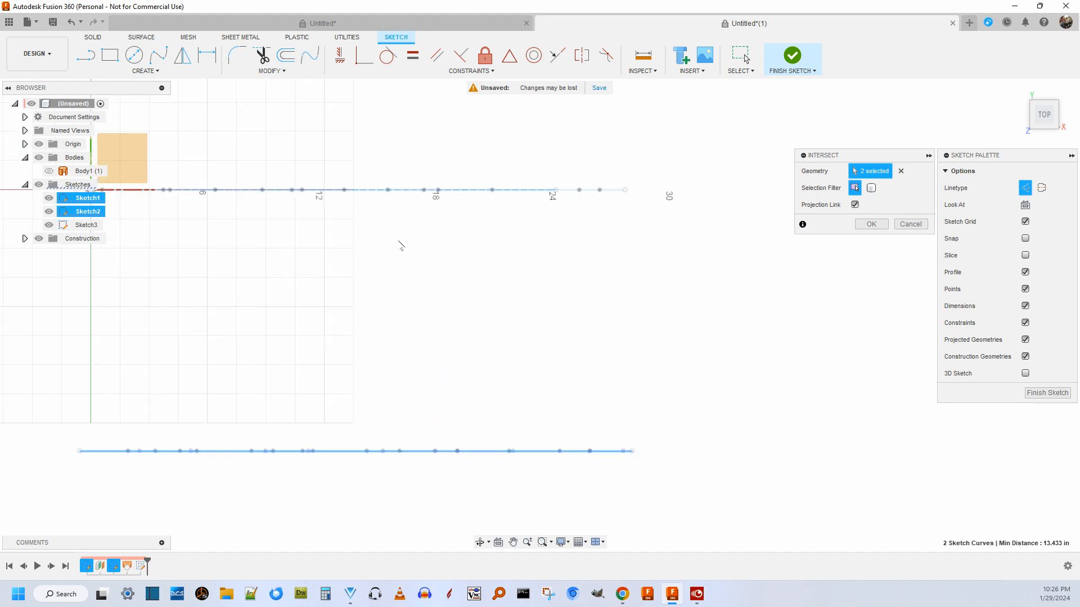
left_click(612, 191)
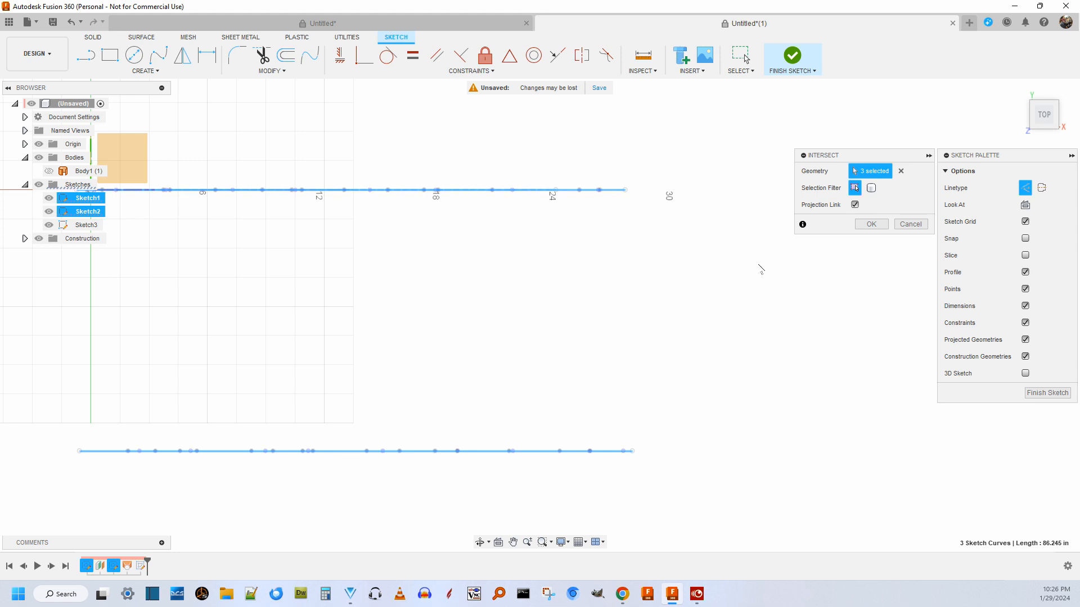
left_click(871, 224)
Examine the intersection points along both wavy profiles from above and at a tilted angle.
scroll(815, 234, "down", 4)
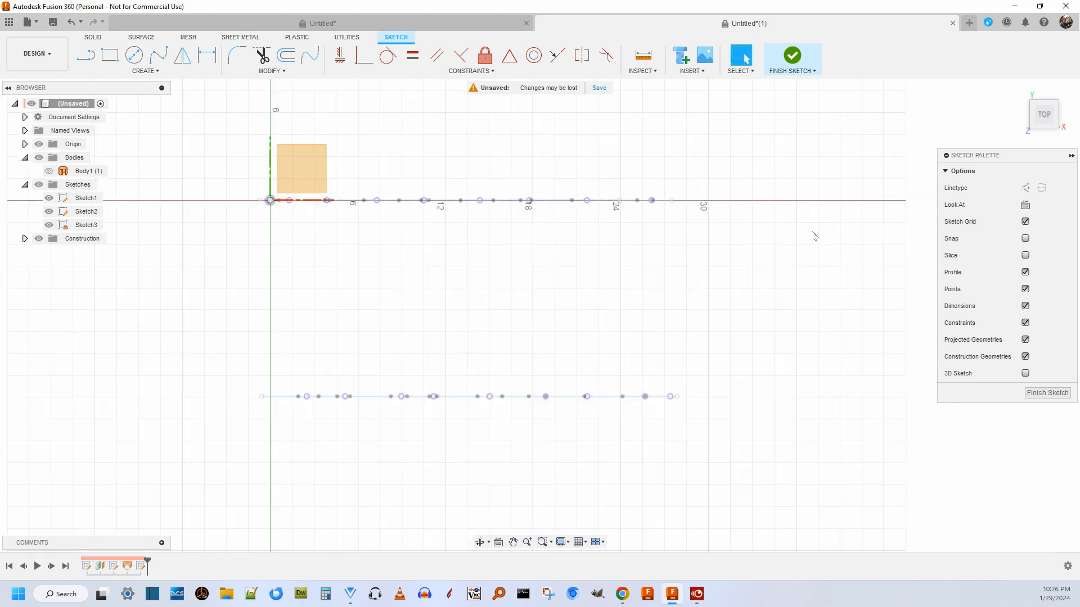
scroll(423, 237, "up", 3)
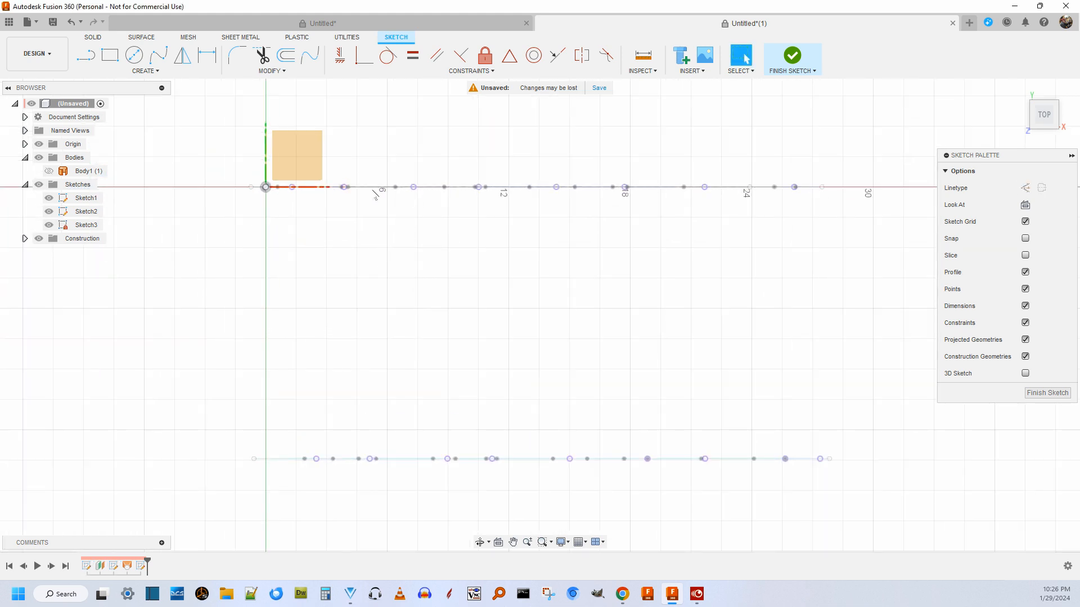
scroll(610, 232, "down", 2)
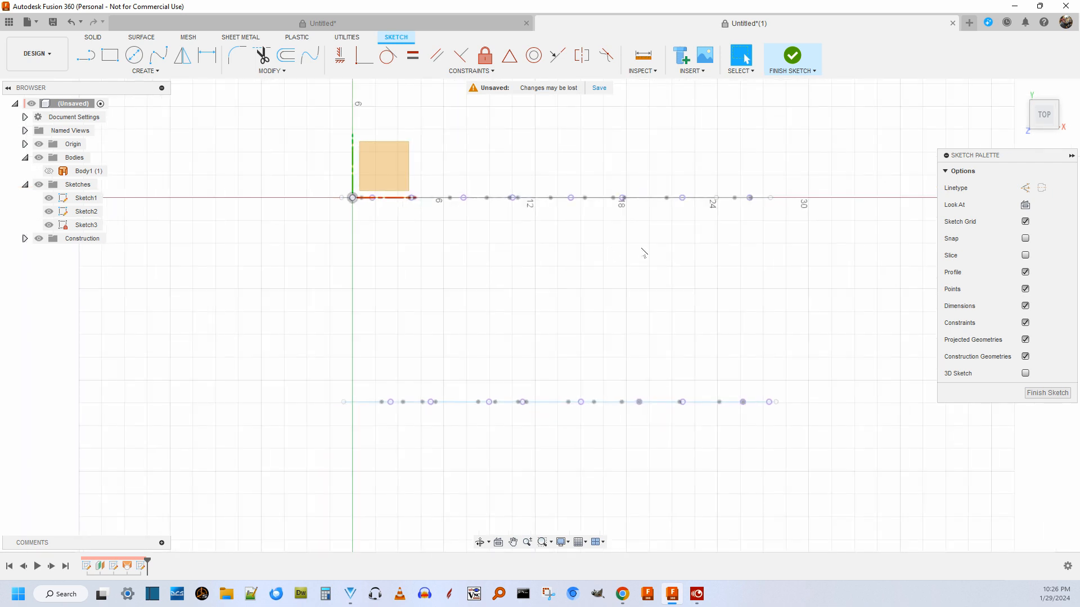
scroll(643, 252, "up", 2)
left_click_drag(1043, 119, 1045, 99)
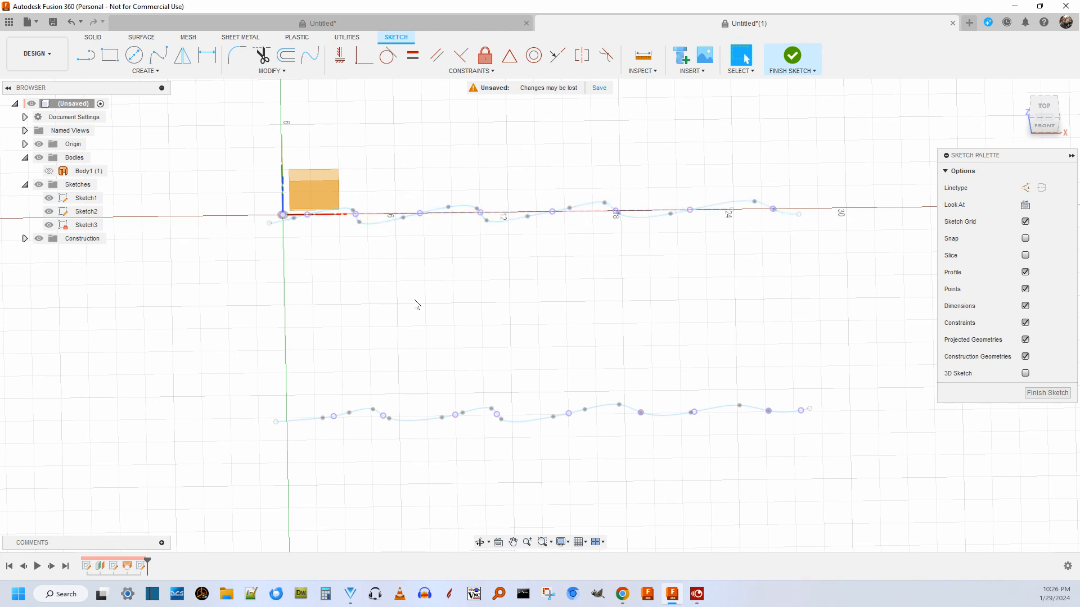
scroll(418, 304, "down", 2)
mouse_move(1045, 119)
left_mouse_down()
mouse_move(1044, 154)
mouse_move(1050, 118)
mouse_move(1044, 153)
mouse_move(1050, 146)
left_mouse_up()
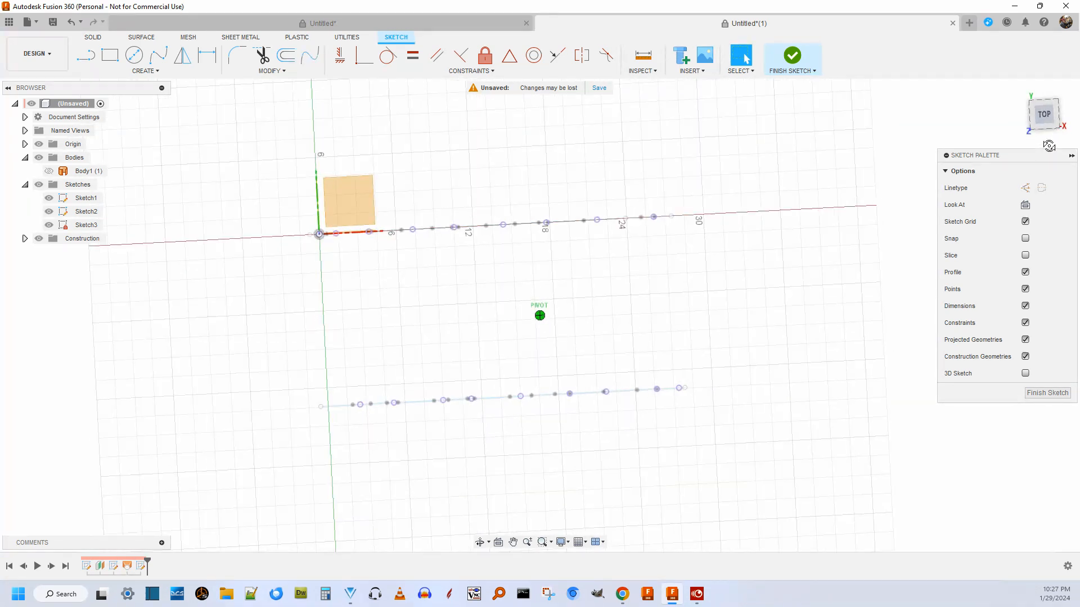
scroll(463, 301, "up", 3)
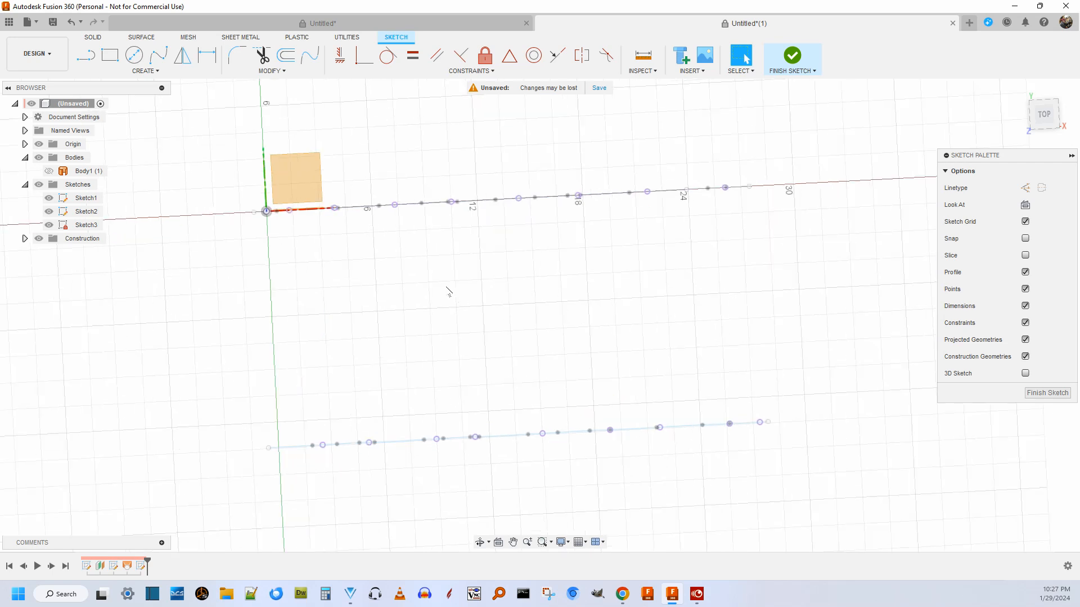
scroll(439, 288, "down", 3)
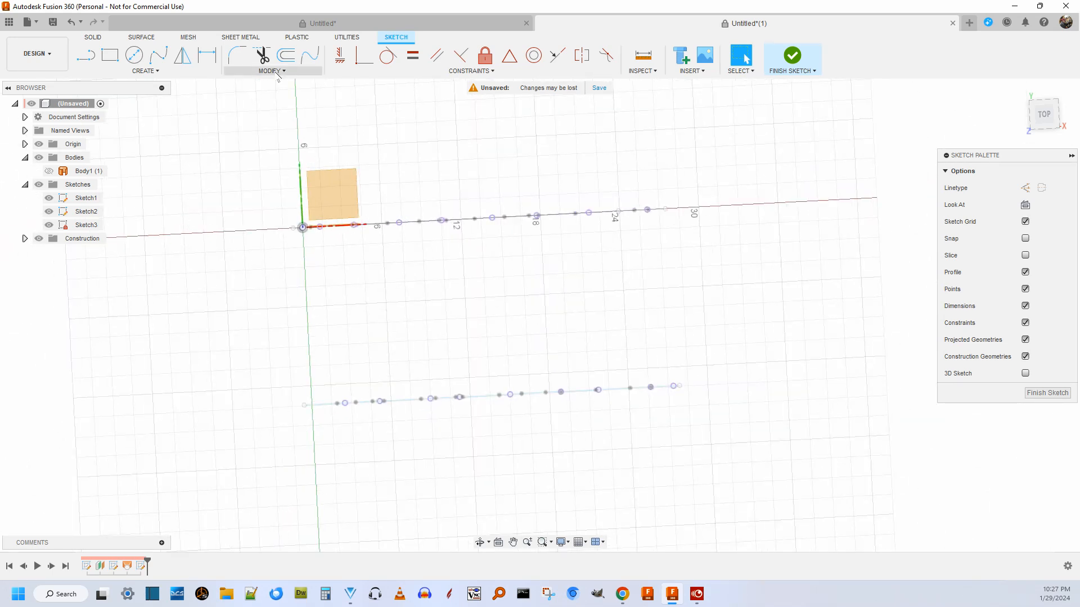
Draw a four-point fit point spline from the first intersection point on Sketch1's profile to the third intersection point on Sketch2's profile.
left_click(156, 54)
scroll(406, 270, "up", 3)
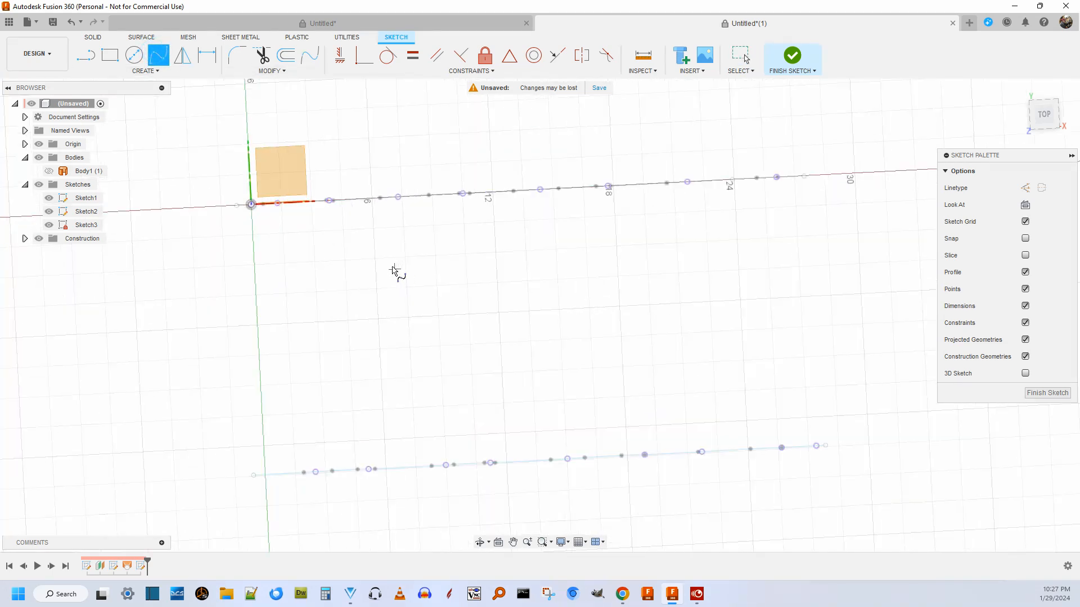
scroll(404, 269, "down", 3)
scroll(436, 294, "up", 2)
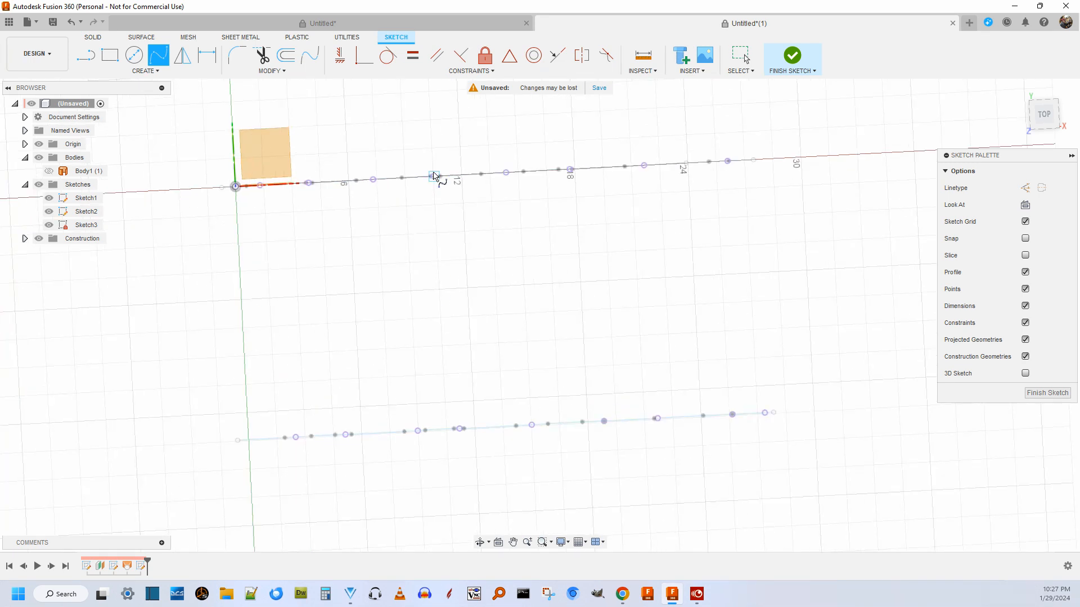
left_click(260, 186)
left_click(395, 228)
left_click(418, 313)
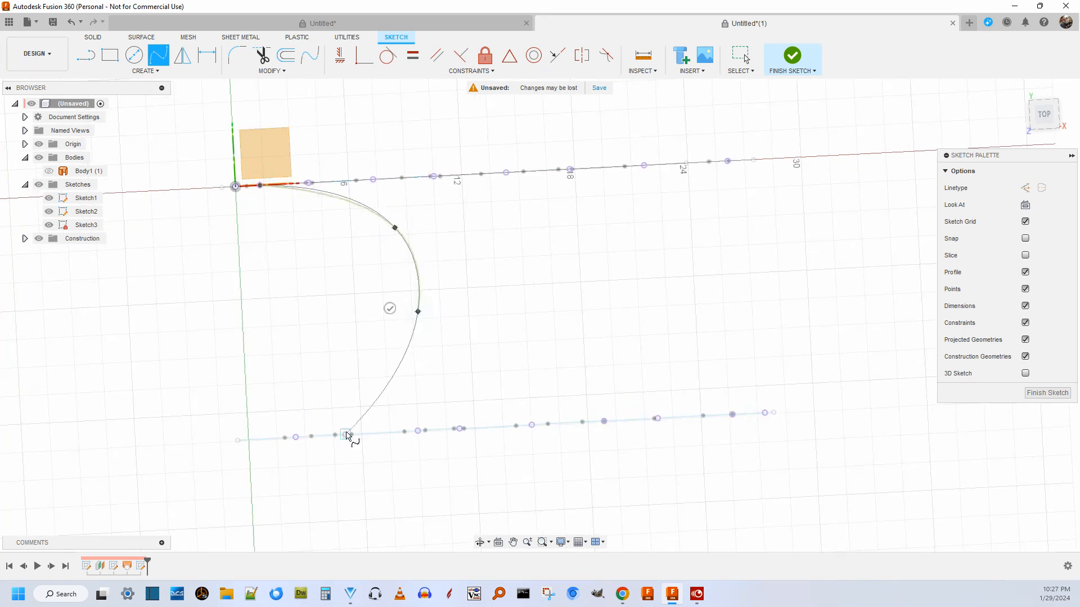
left_click(418, 431)
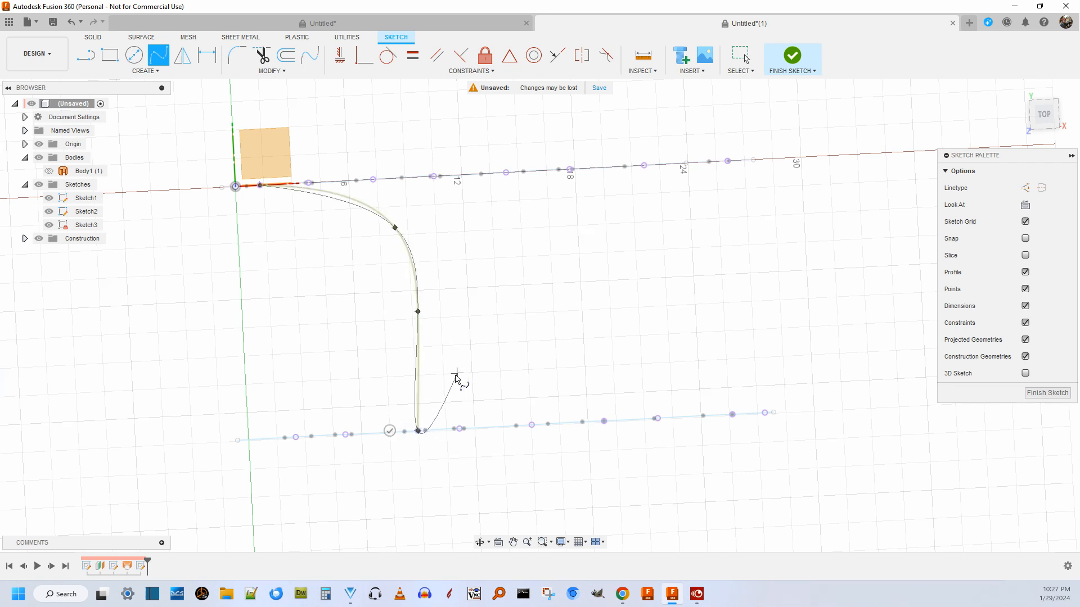
left_click(389, 430)
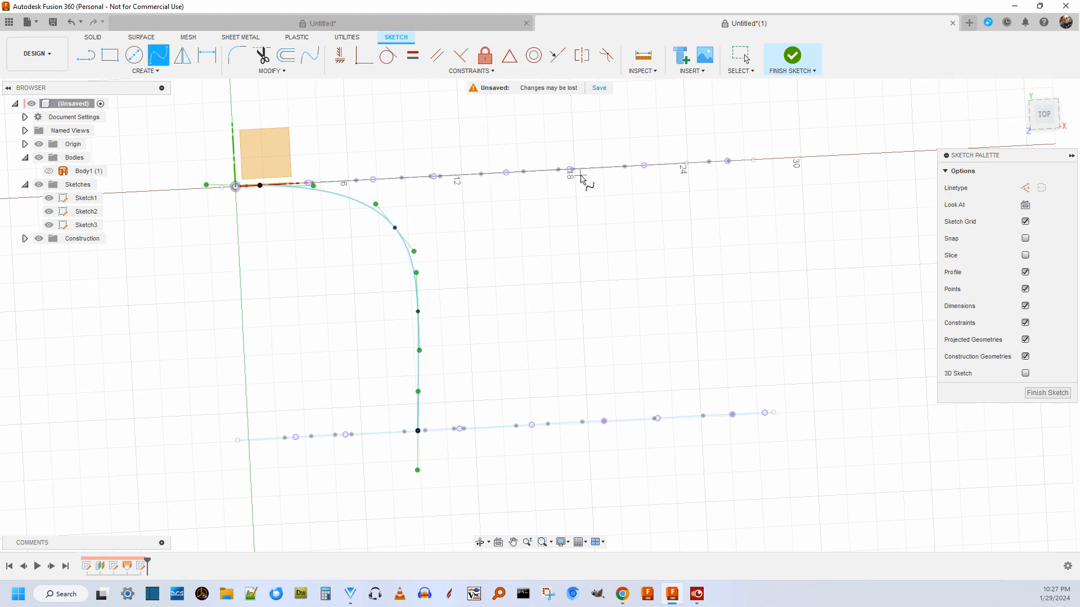
Try a bulging second spline from the sixth intersection point on Sketch1 to the fifth on Sketch2, and delete it.
left_click(570, 170)
left_click(625, 237)
left_click(630, 327)
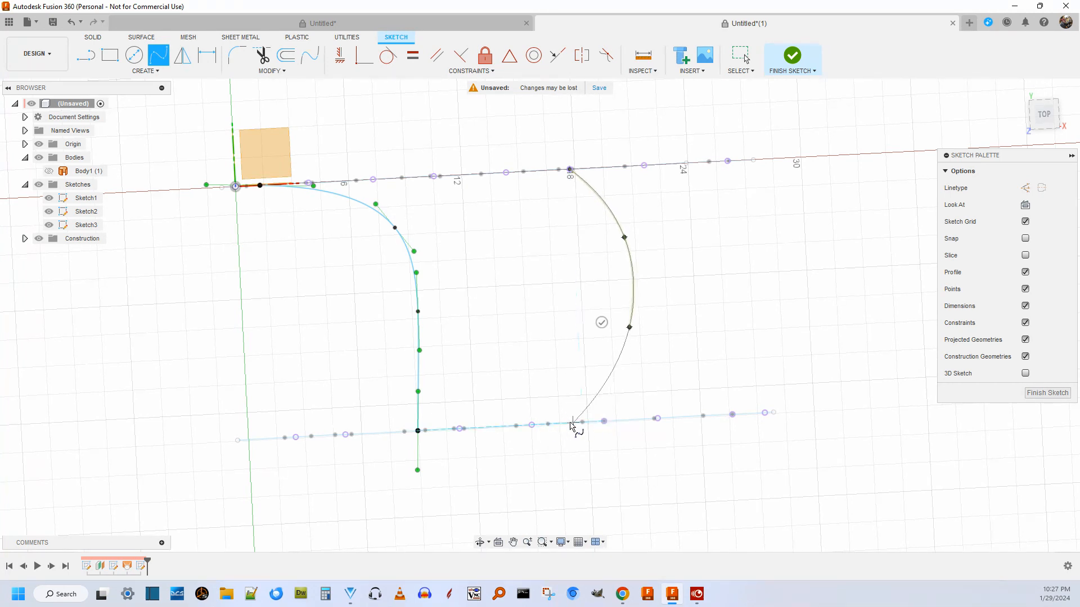
left_click(531, 425)
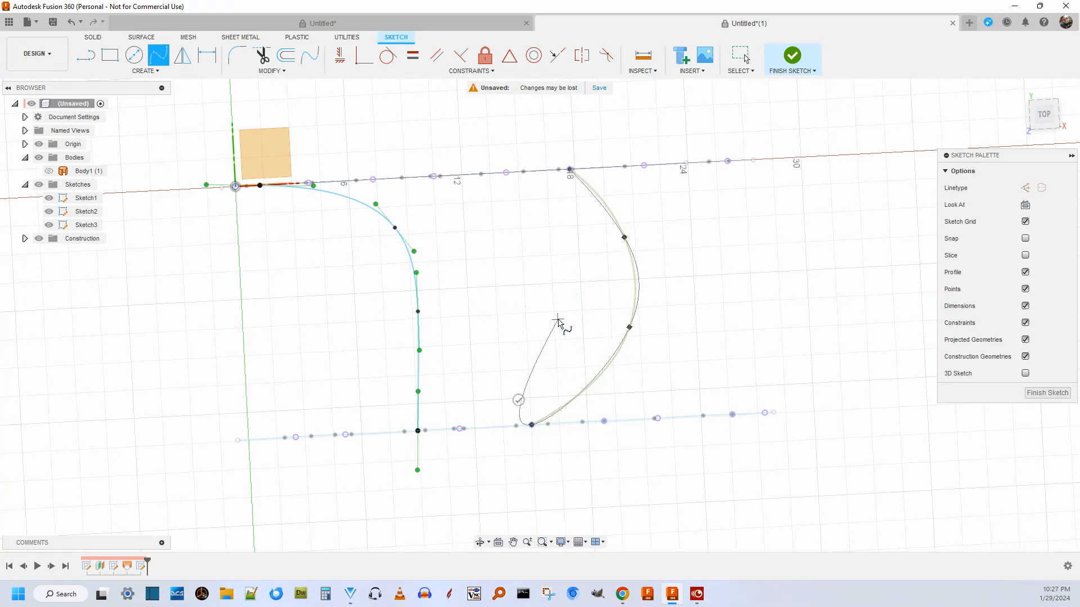
left_click(517, 400)
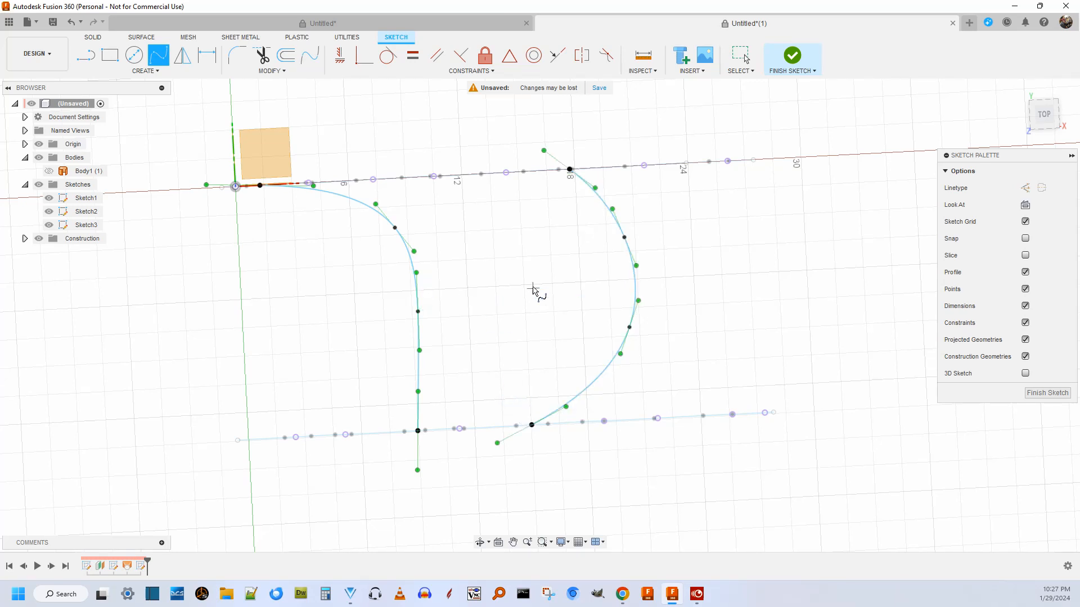
key("Escape")
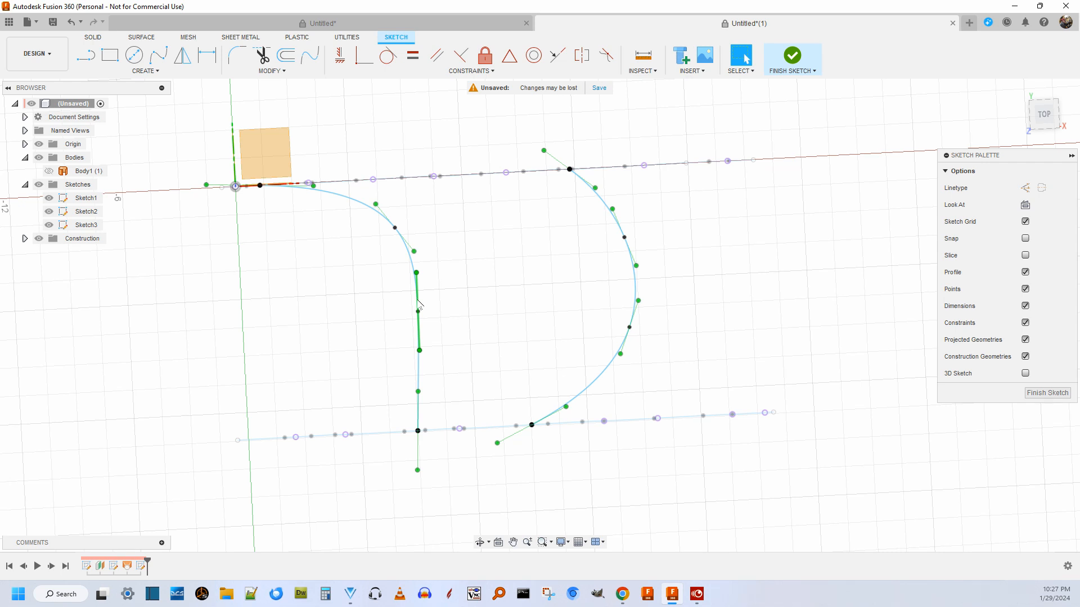
left_click(595, 381)
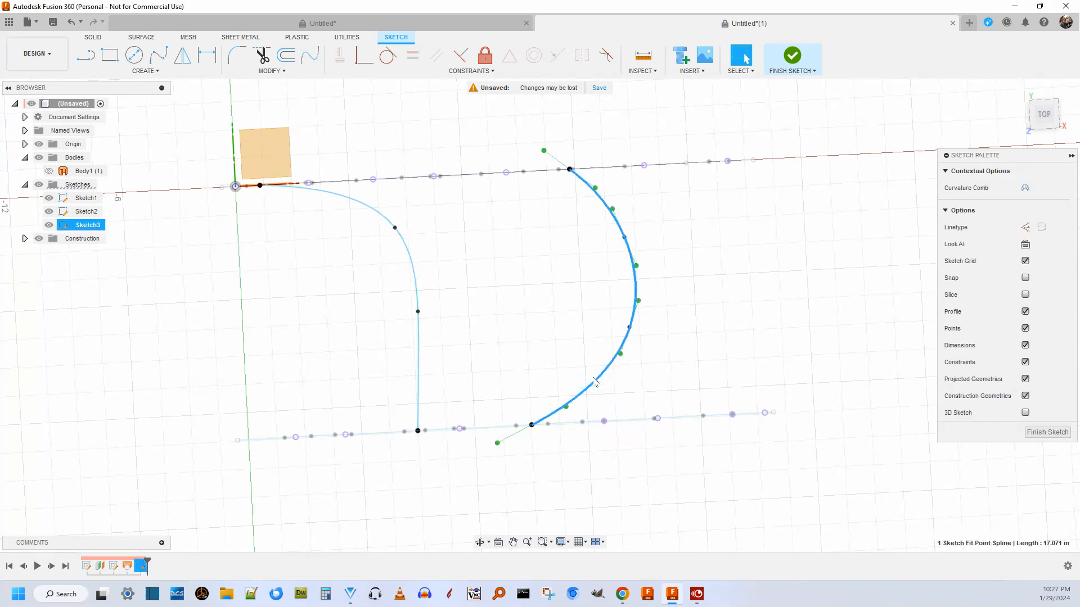
key("Delete")
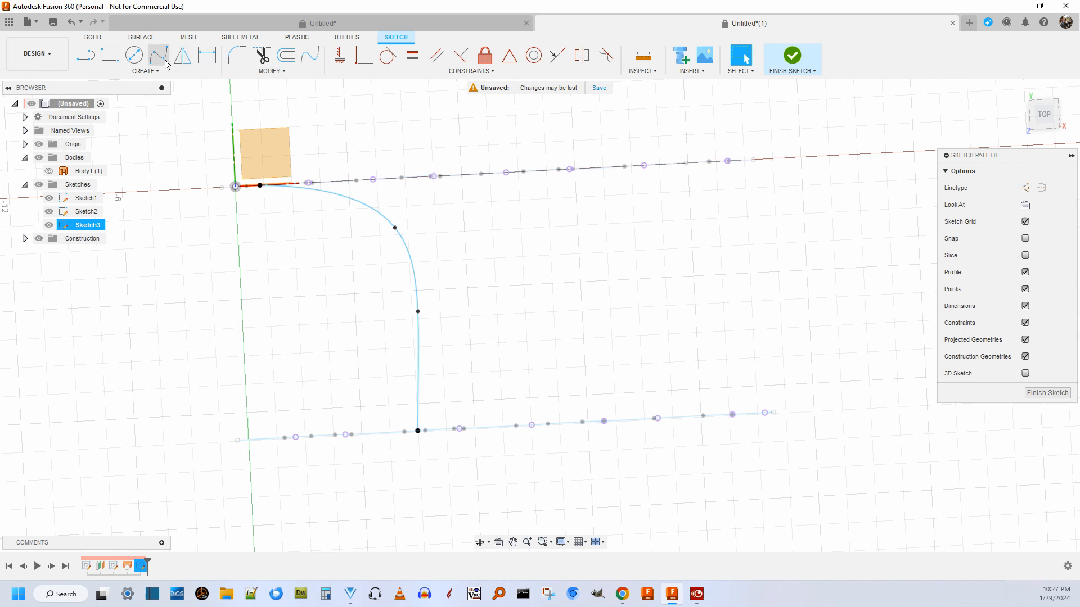
Draw a four-point second spline from the fifth intersection point on Sketch1 to the seventh on Sketch2, and finish the sketch.
left_click(160, 58)
left_click(506, 173)
left_click(602, 222)
left_click(639, 322)
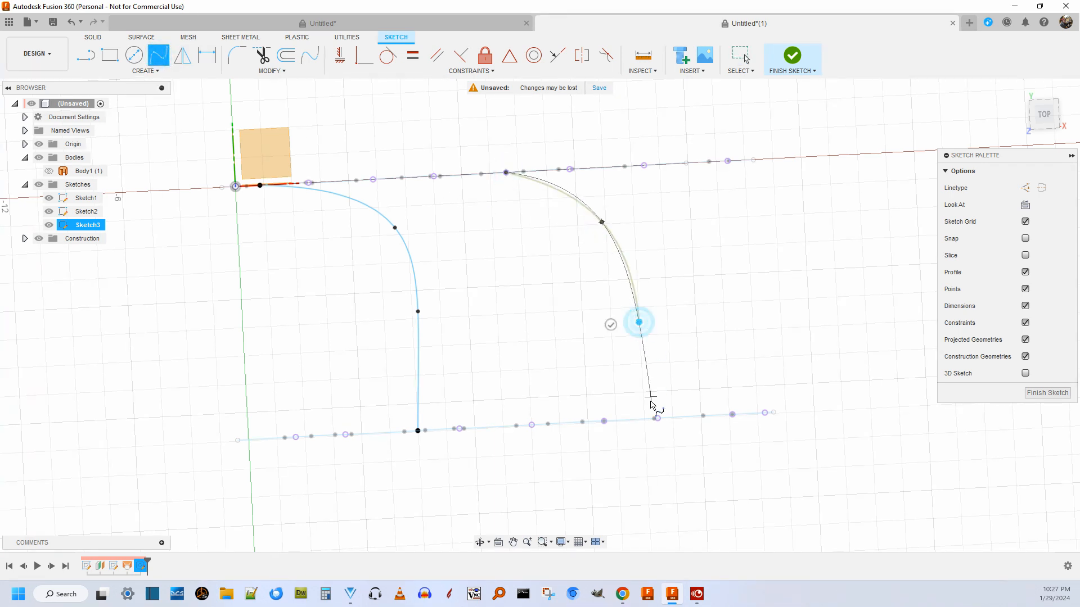
left_click(658, 419)
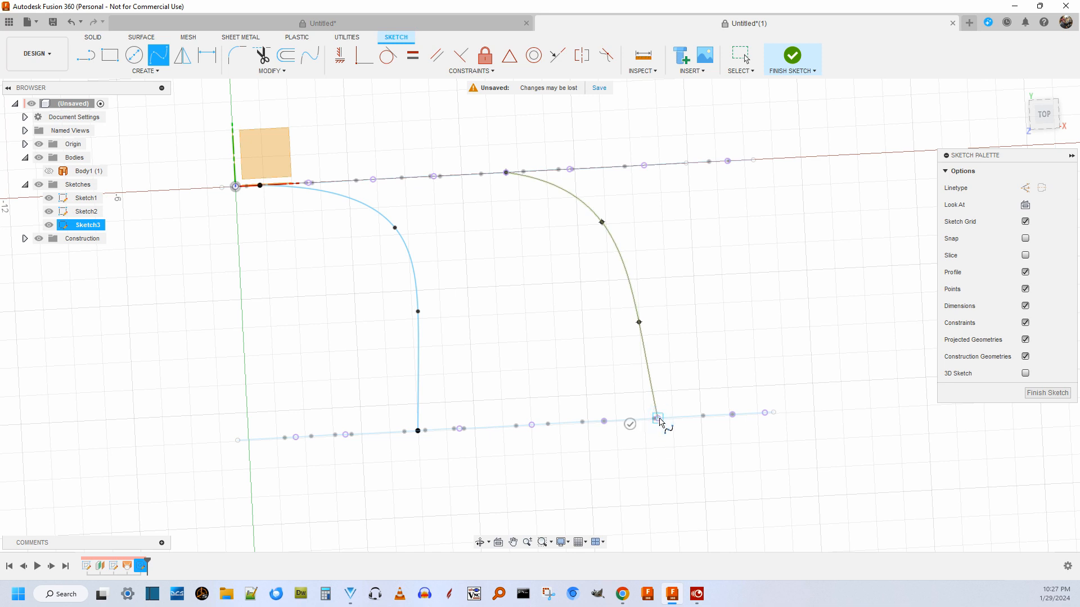
left_click(630, 424)
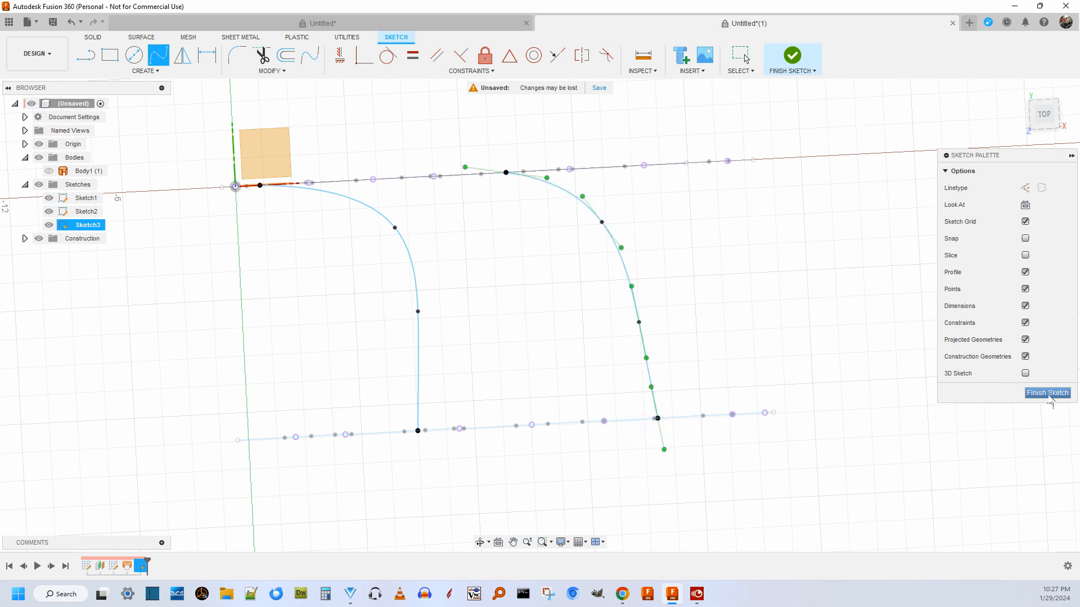
left_click(1050, 395)
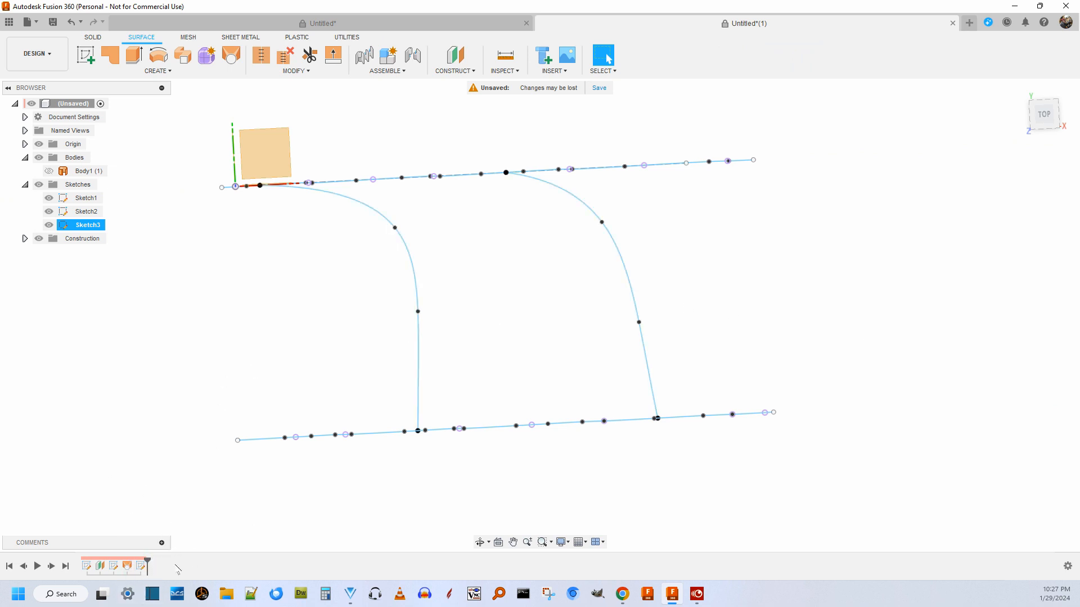
Reorder the design history so that Sketch3 comes before Loft1.
left_click(141, 566)
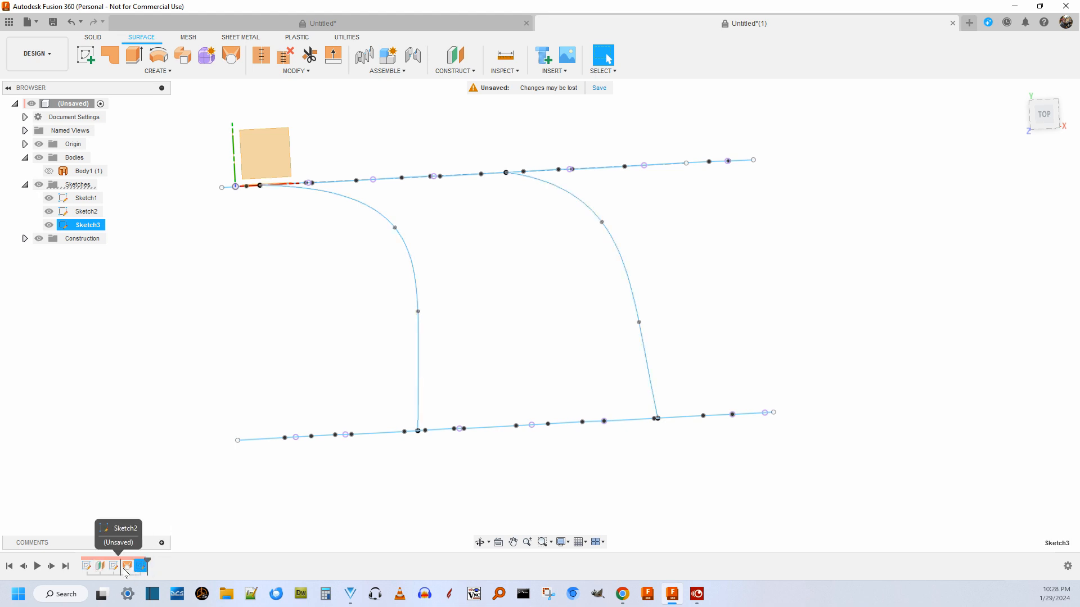
left_click_drag(140, 567, 124, 569)
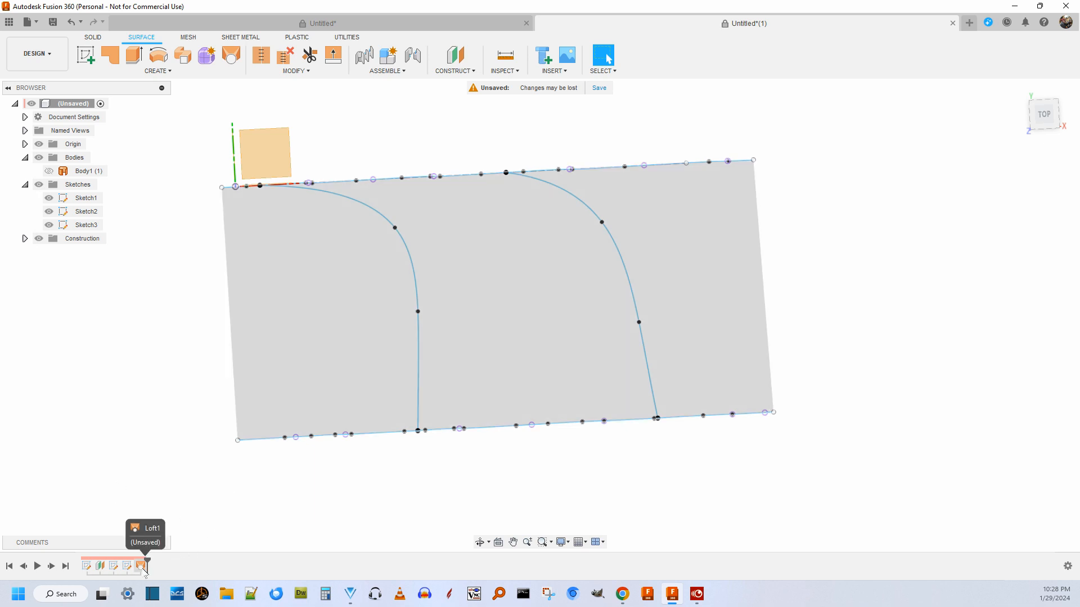
Try the two Sketch3 splines as guide rails for Loft1, view the preview at a slight tilt, and cancel the edit.
right_click(143, 570)
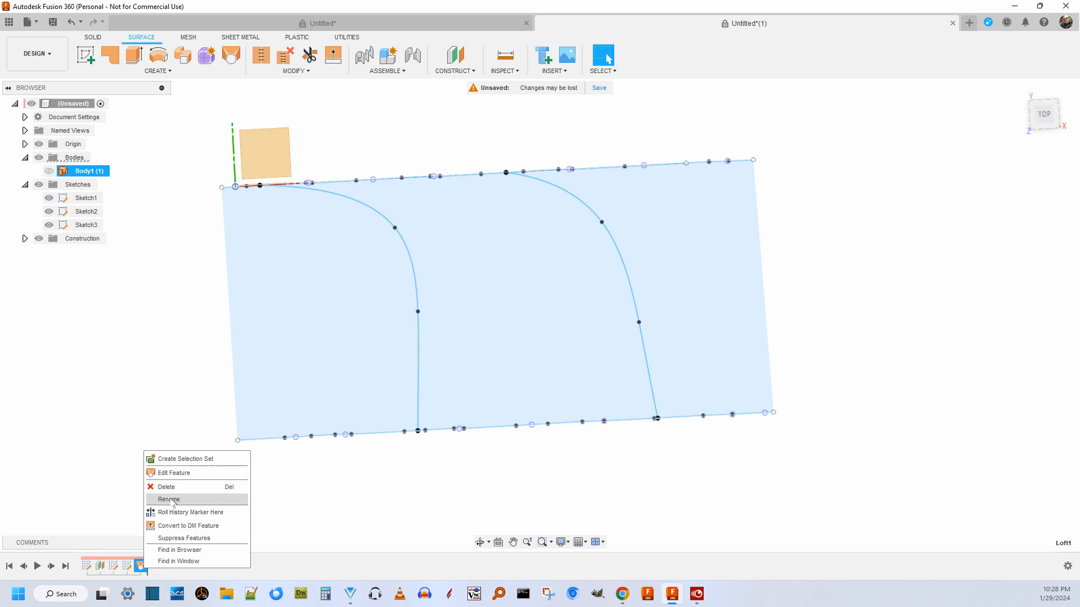
left_click(187, 473)
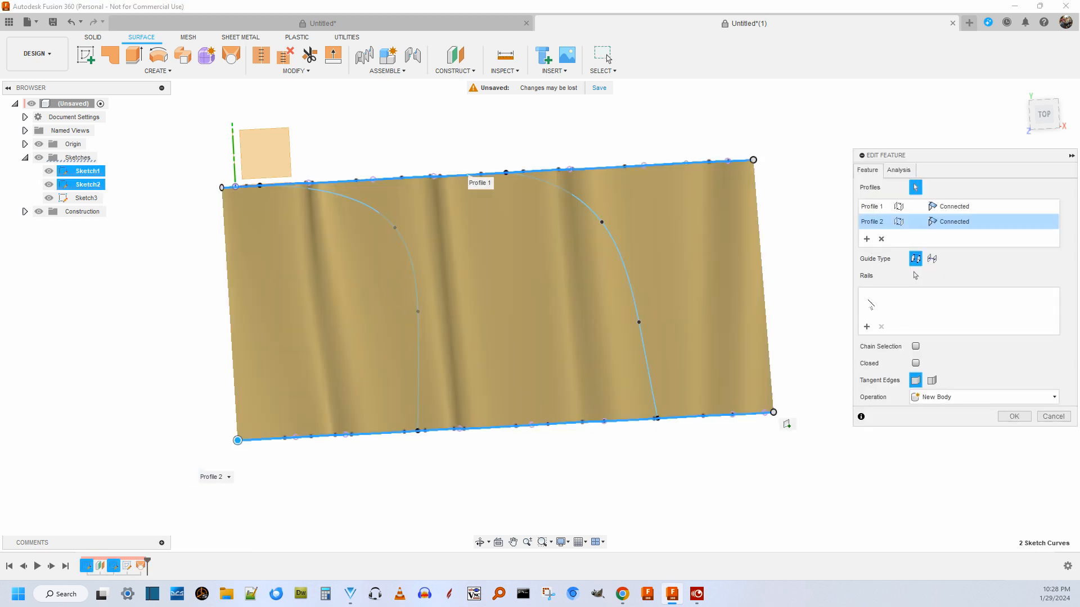
left_click(866, 327)
left_click(416, 292)
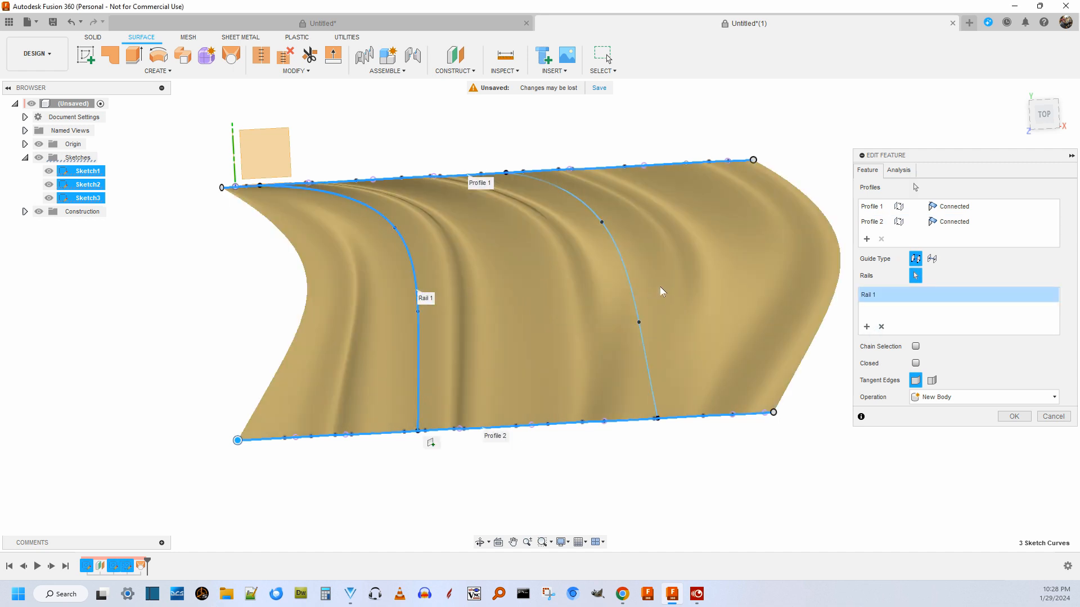
left_click(632, 294)
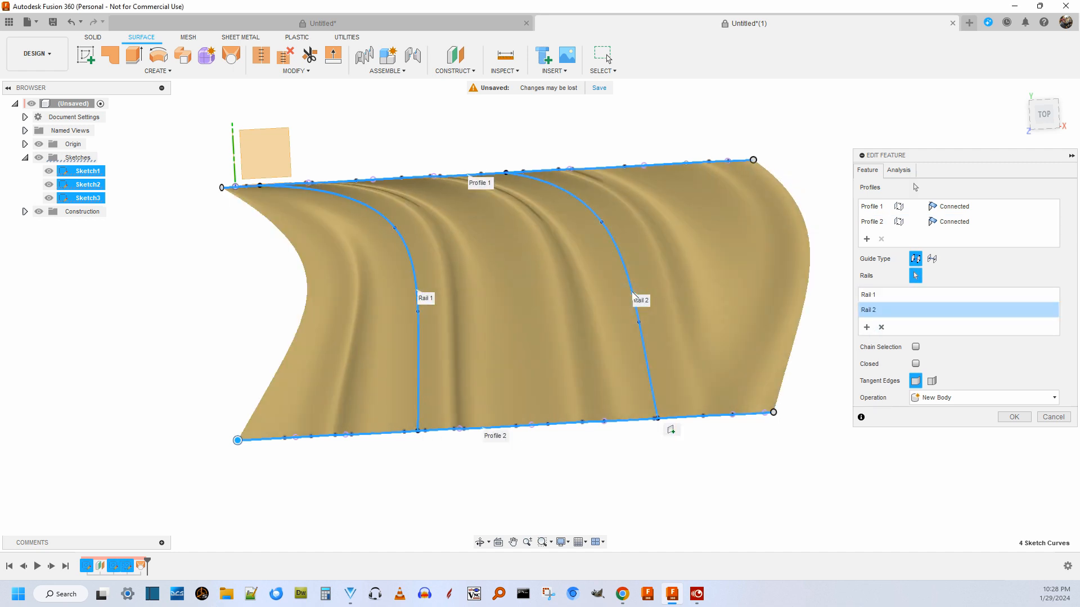
scroll(479, 326, "down", 3)
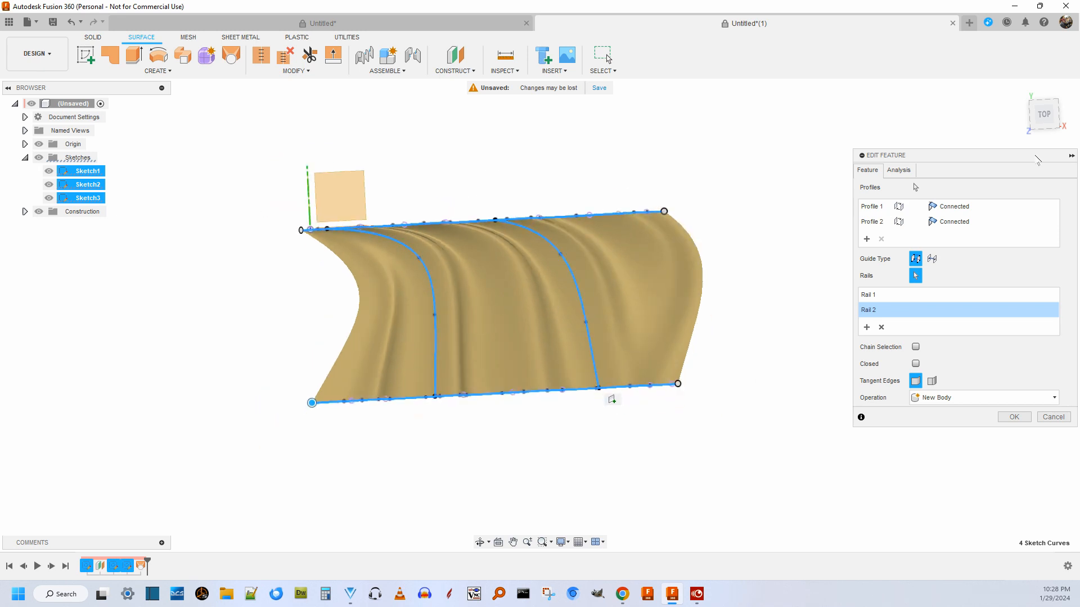
left_click_drag(1044, 120, 1049, 117)
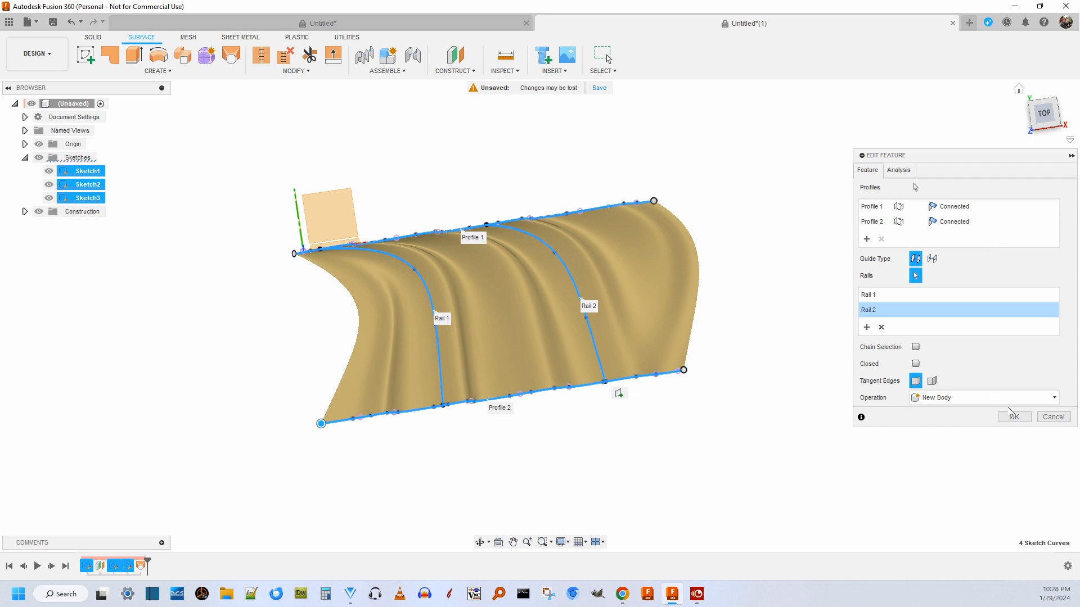
left_click(1053, 419)
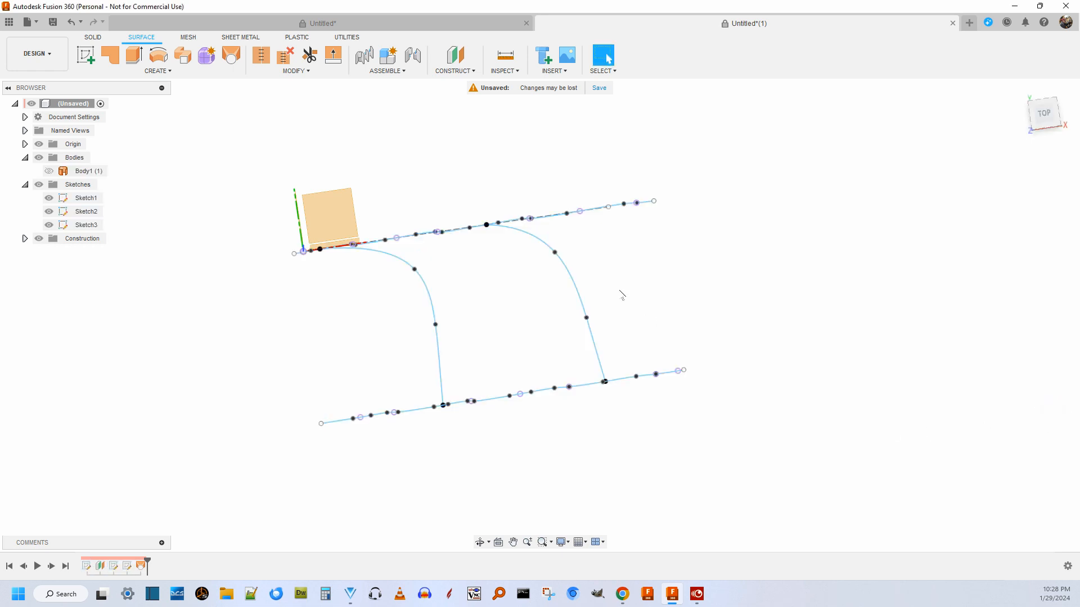
Reopen Sketch3 for editing and delete both guide splines.
right_click(128, 569)
left_click(169, 457)
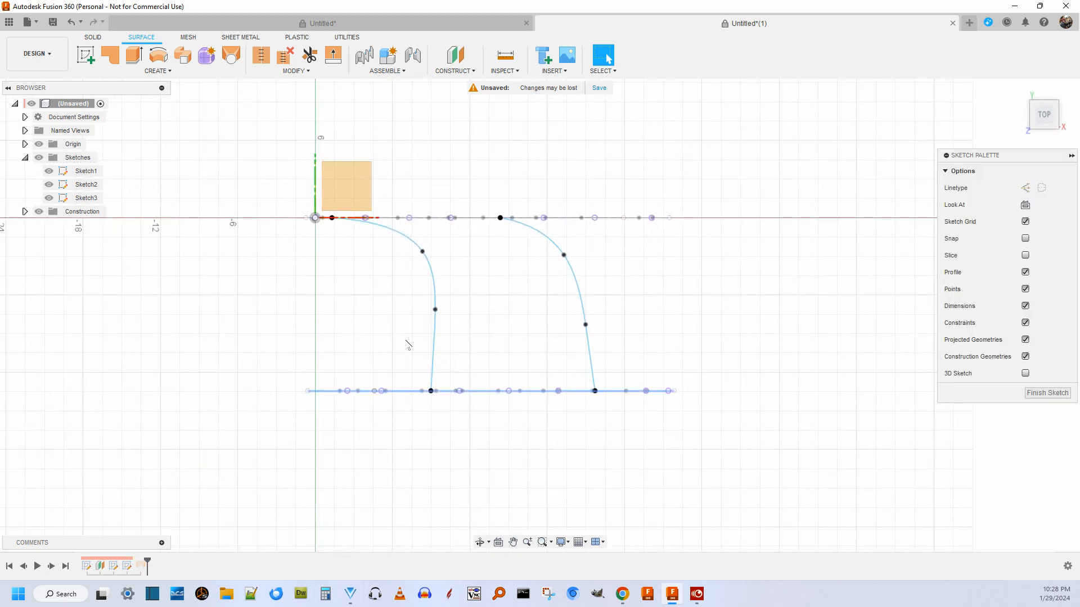
left_click(436, 284)
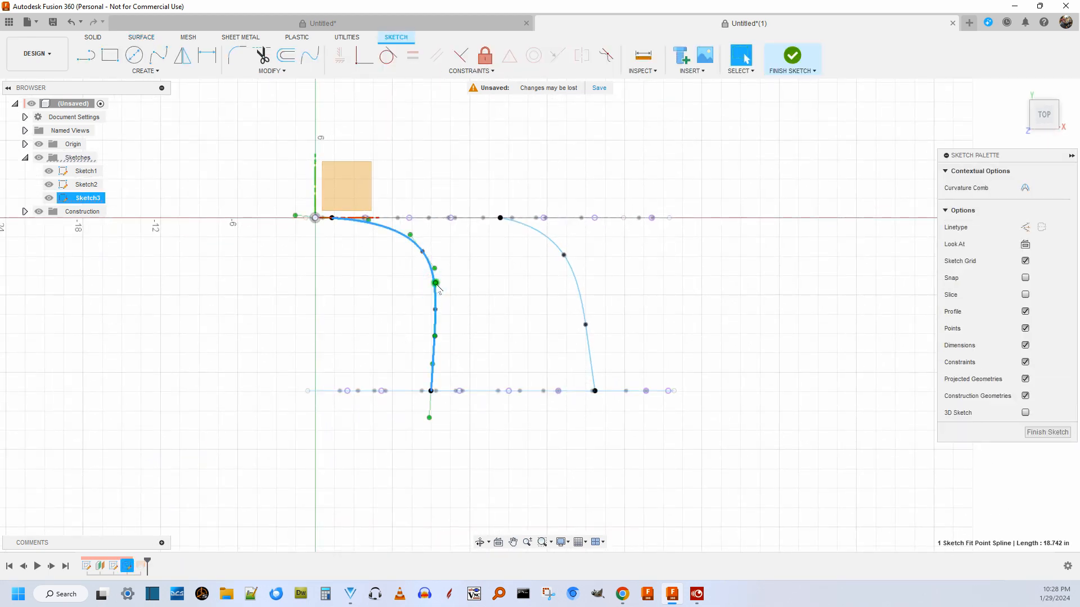
key("Delete")
left_click(575, 281)
key("Delete")
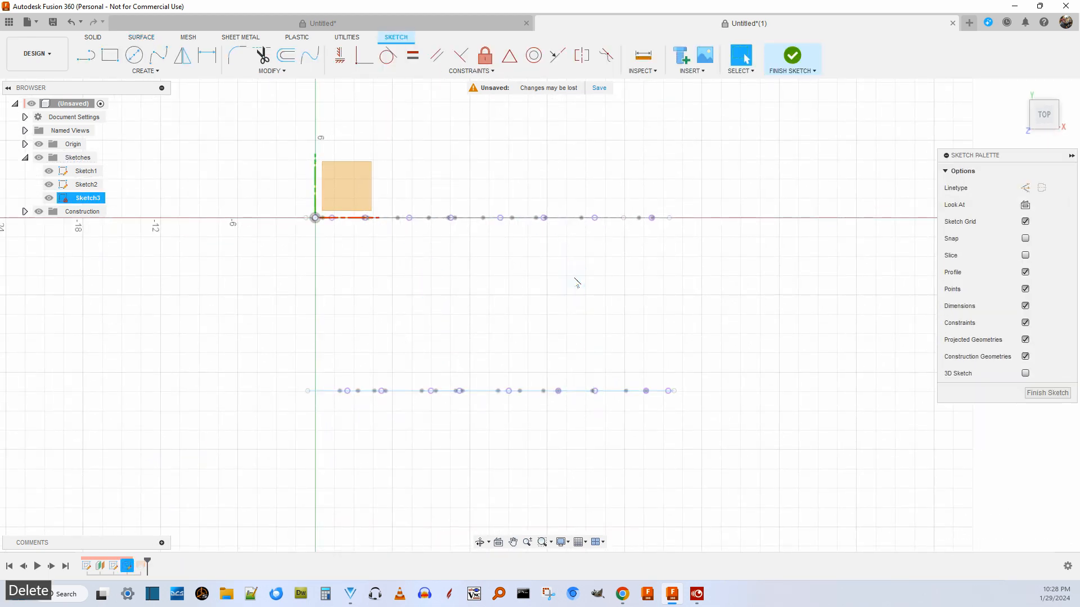
Draw a four-point fit point spline bulging outward from Sketch1's second intersection point to Sketch2's first intersection point.
scroll(478, 298, "up", 3)
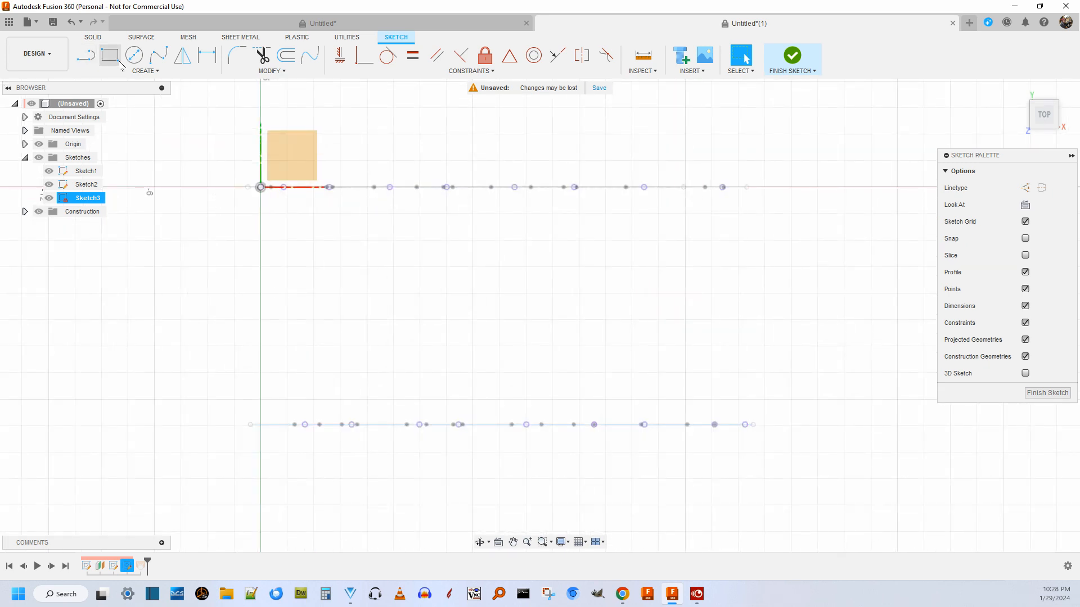
left_click(158, 55)
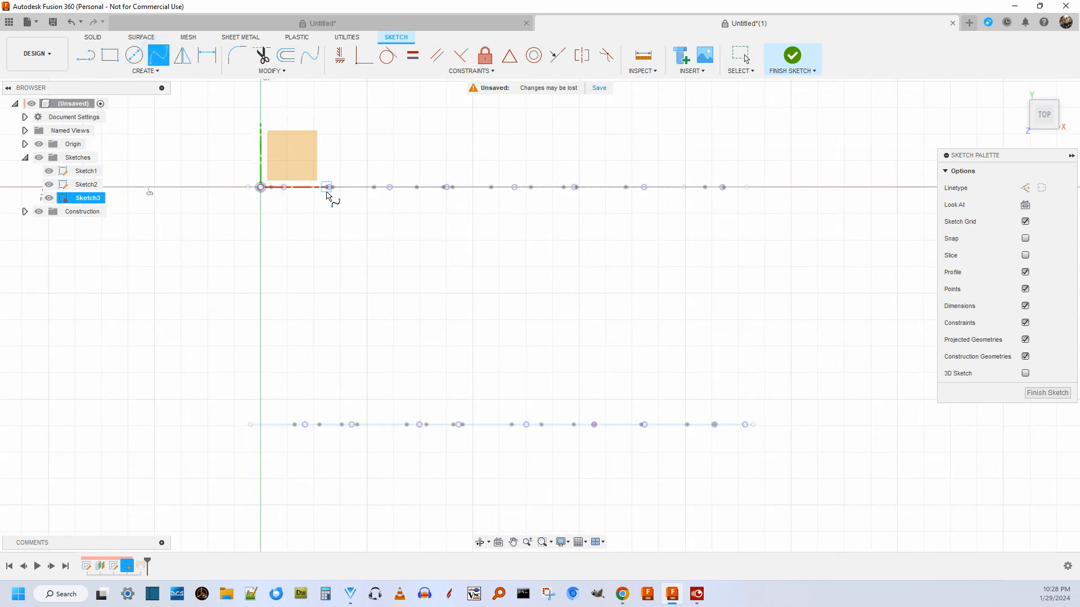
scroll(334, 202, "up", 5)
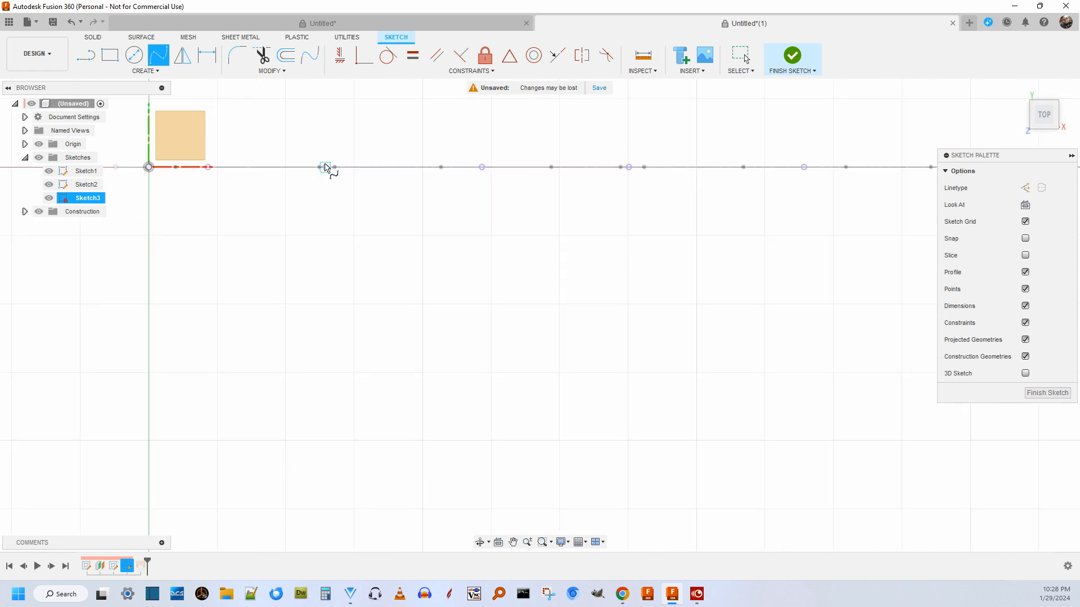
left_click(325, 168)
scroll(415, 243, "down", 5)
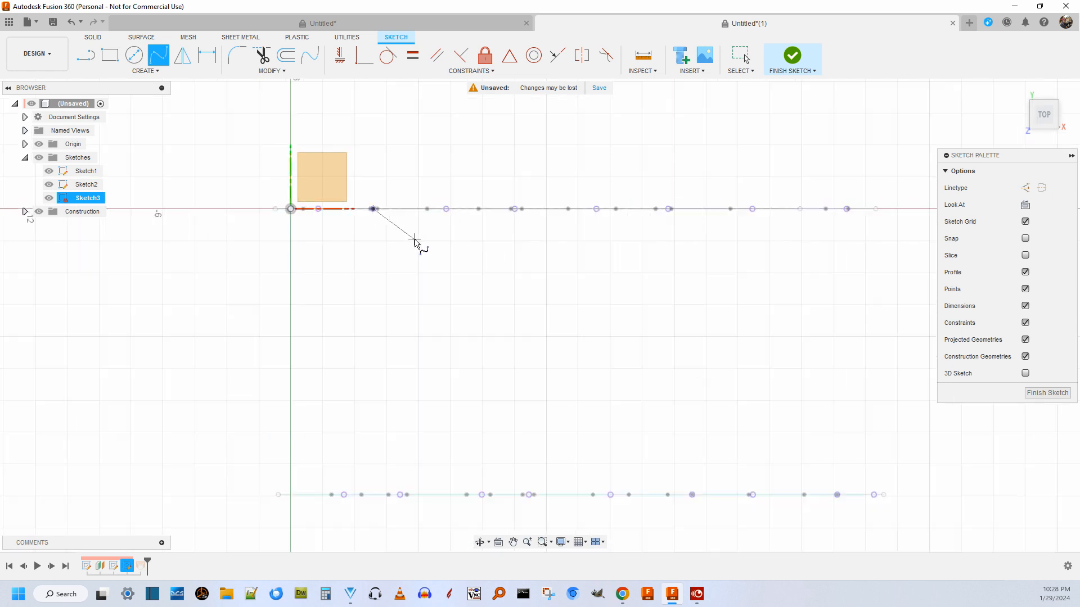
left_click(436, 275)
left_click(420, 379)
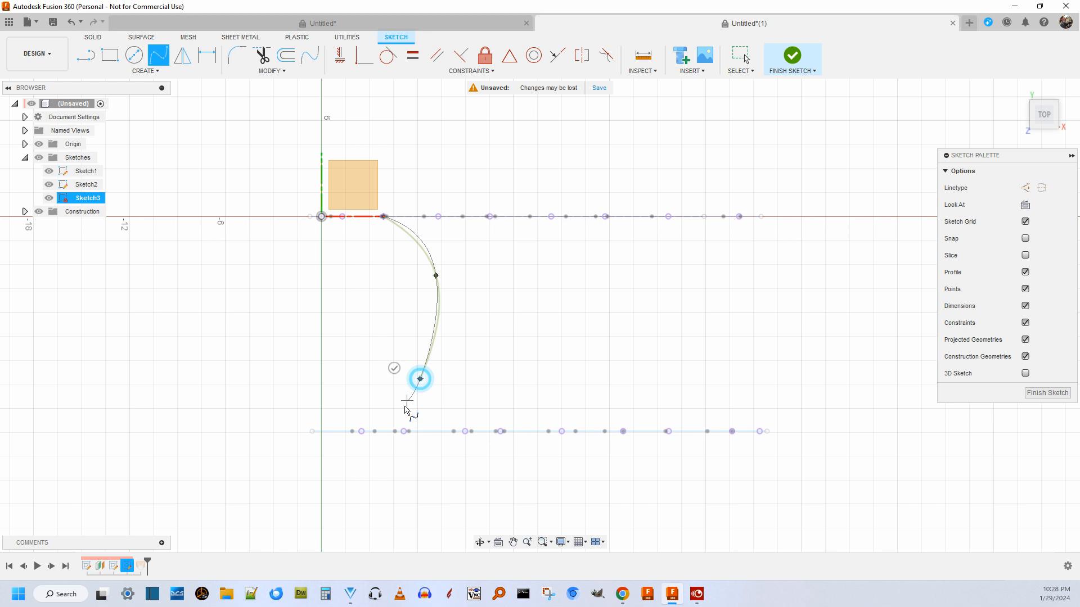
left_click(361, 432)
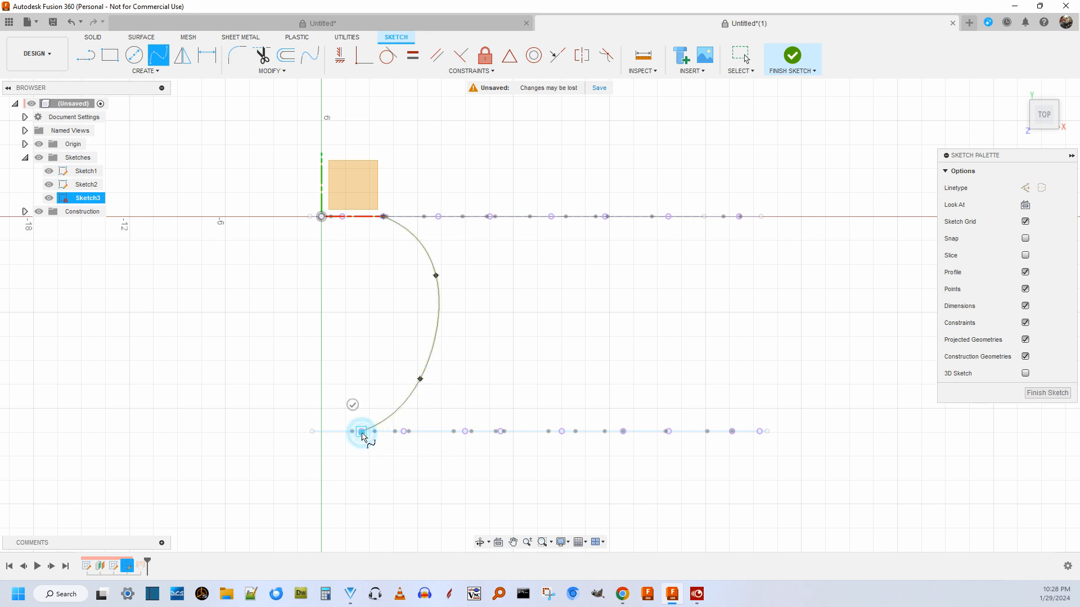
left_click(352, 404)
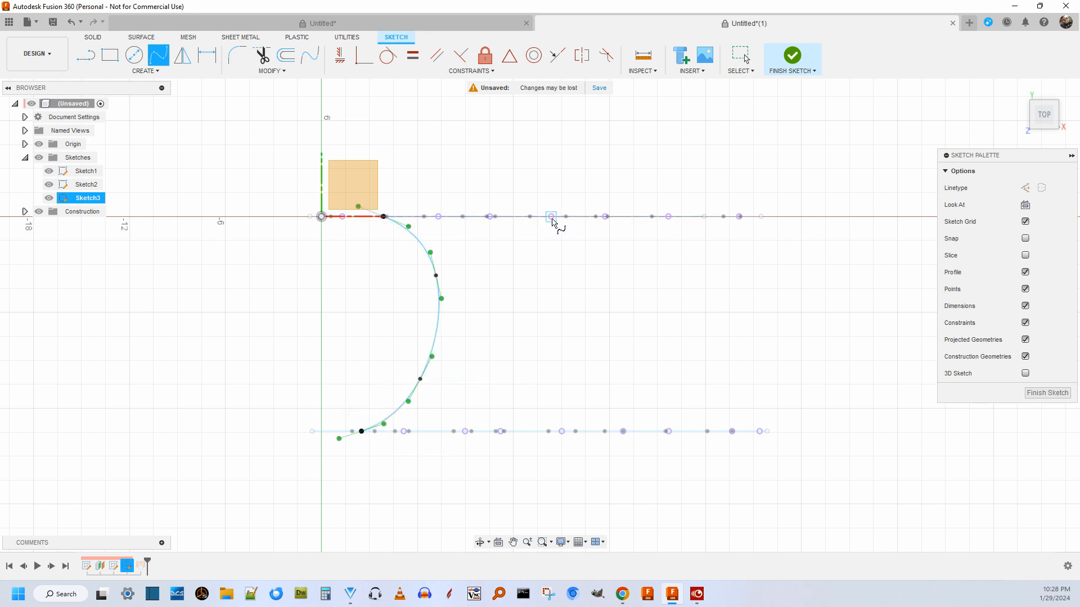
Draw a second four-point spline from Sketch1's sixth intersection point to Sketch2's fourth intersection point.
left_click(605, 217)
left_click(597, 340)
left_click(543, 396)
left_click(501, 431)
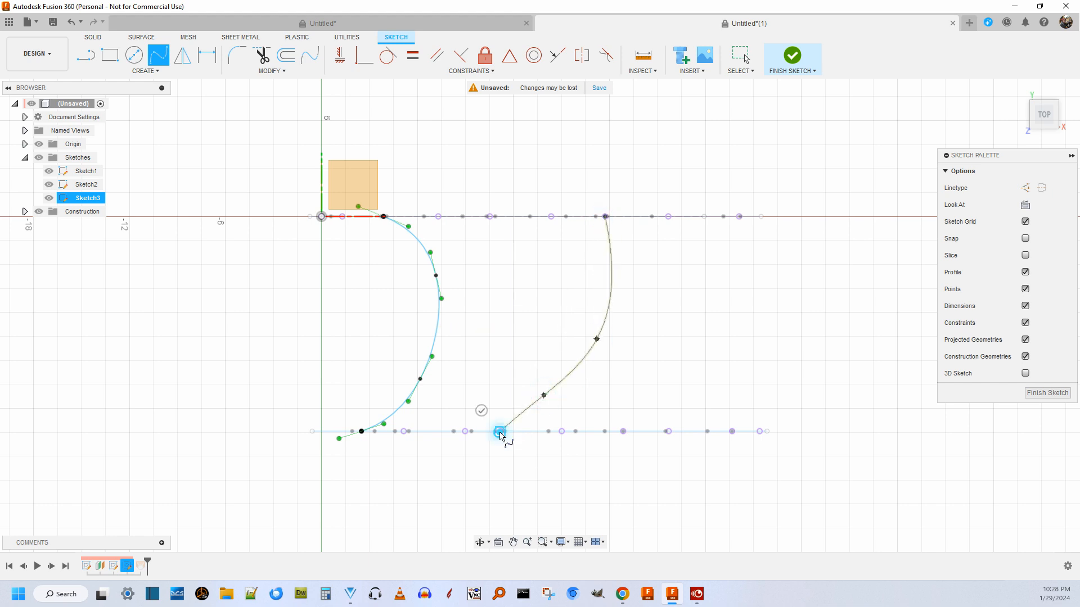
left_click(482, 411)
Draw a third four-point spline from Sketch1's eighth intersection point to Sketch2's seventh, and finish the sketch.
scroll(495, 467, "up", 5)
scroll(504, 393, "down", 7)
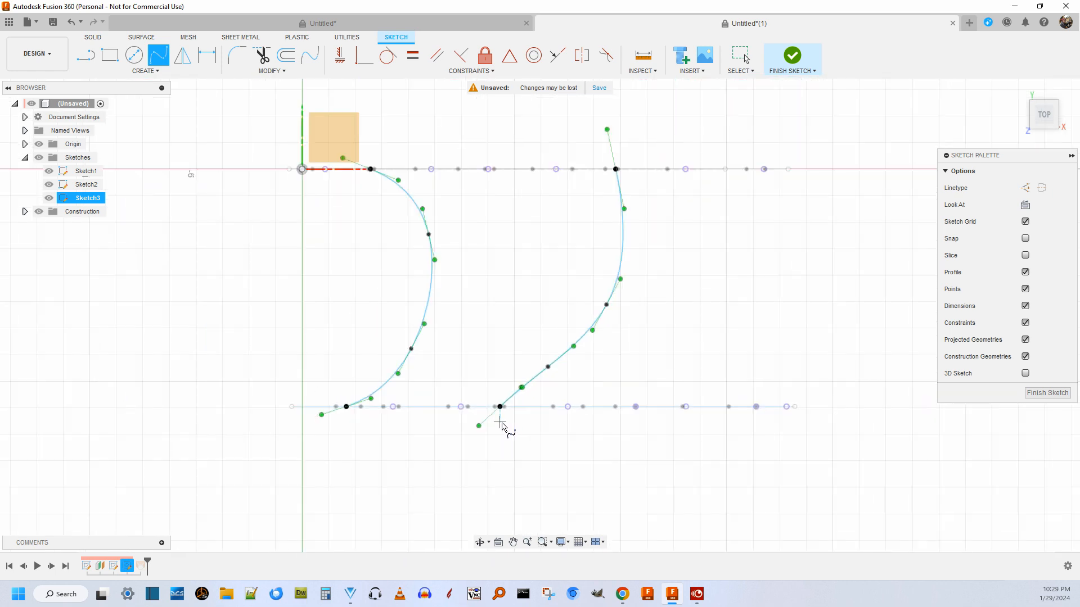
scroll(751, 298, "up", 2)
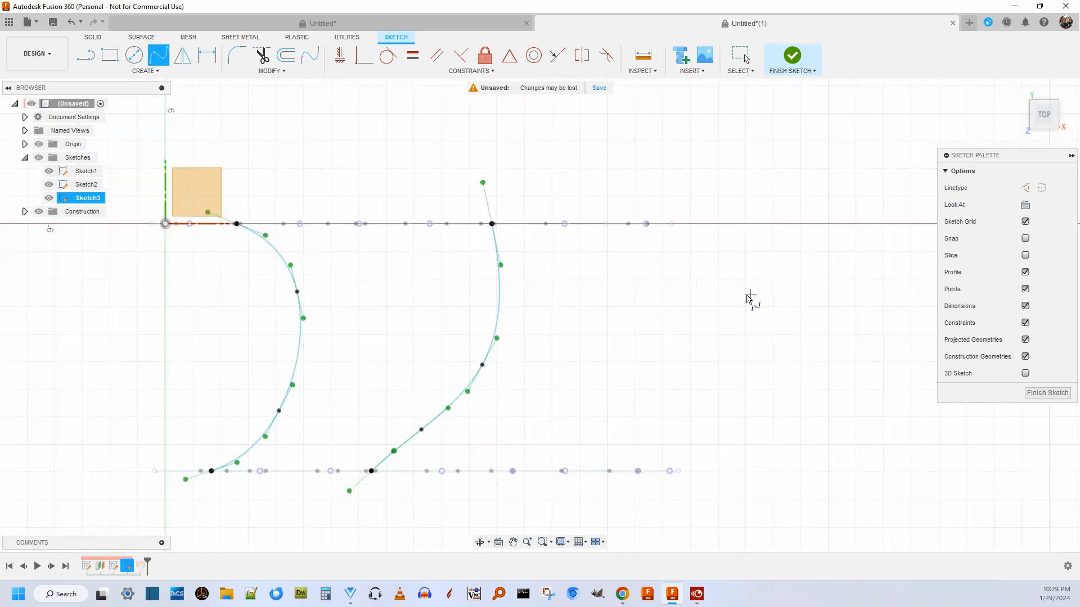
left_click(646, 224)
left_click(640, 351)
left_click(610, 414)
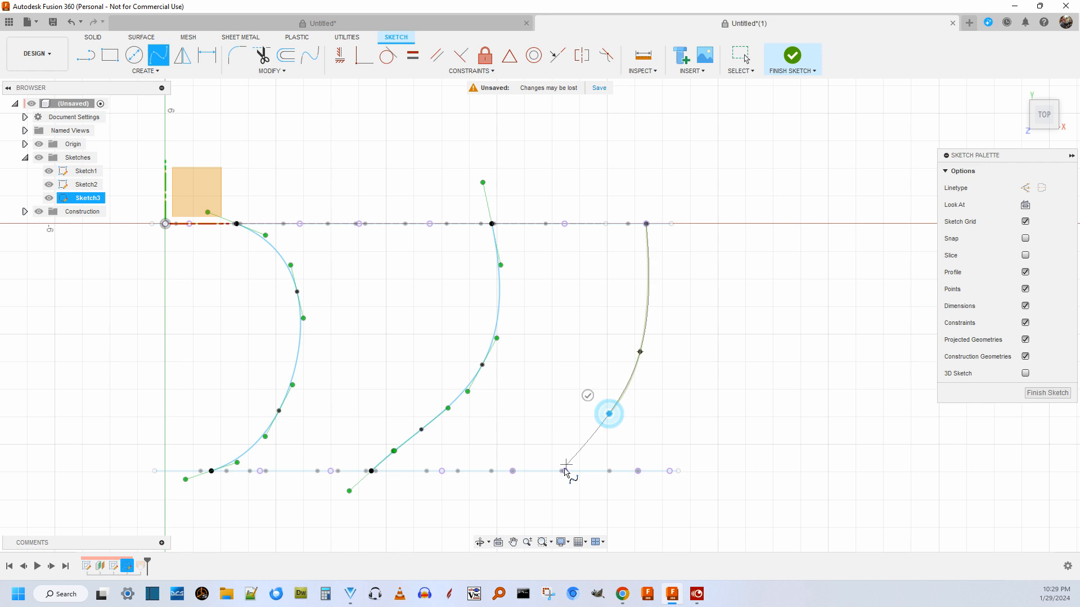
left_click(564, 471)
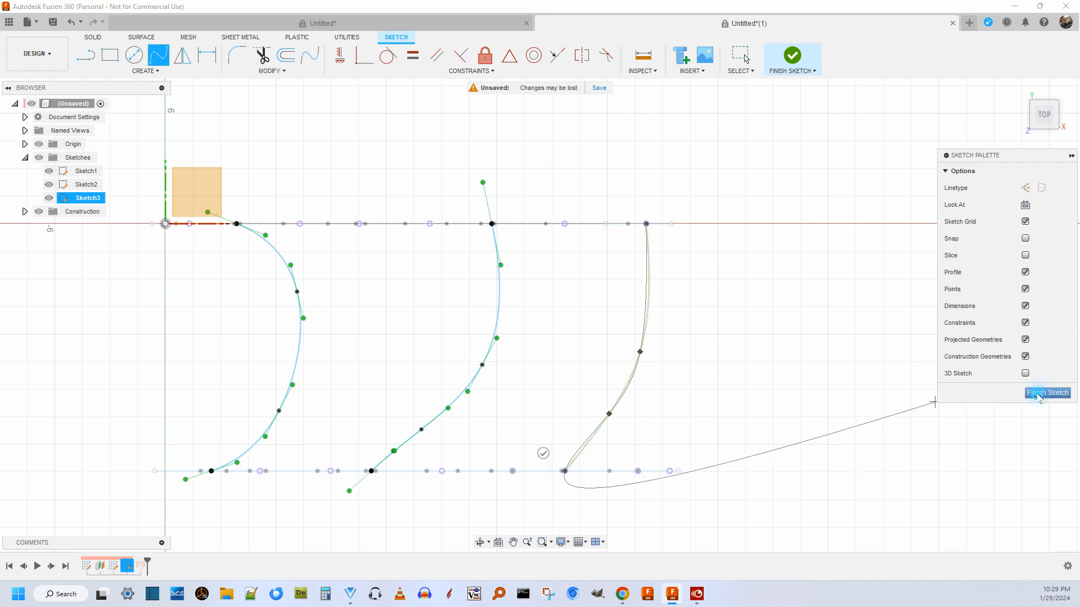
left_click(1047, 392)
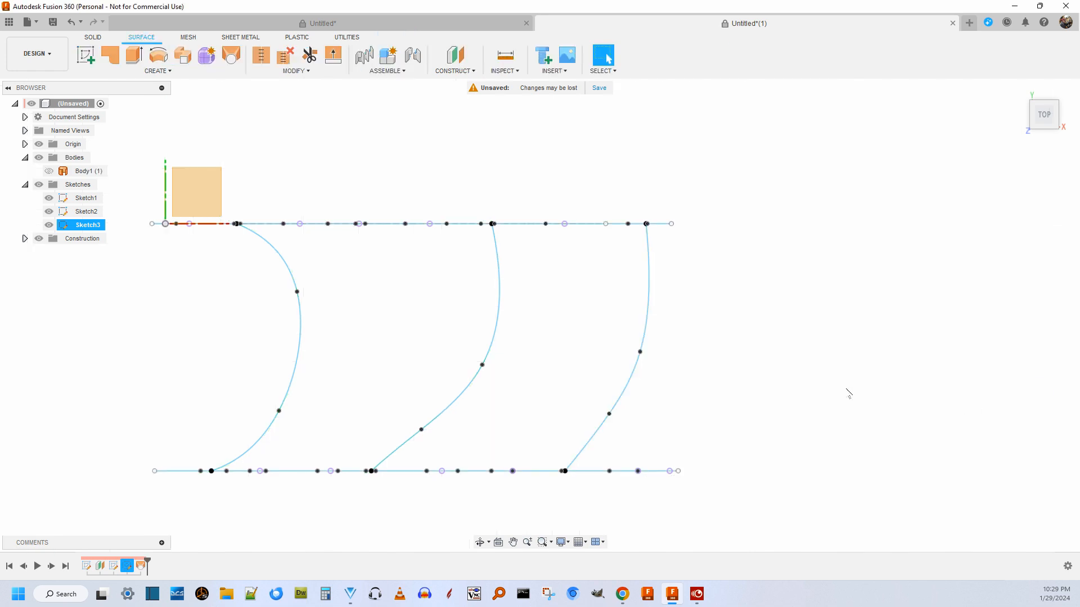
Edit Loft1 to use the three Sketch3 splines as guide rails, starting with the one farthest from the origin, and show Body1.
right_click(143, 567)
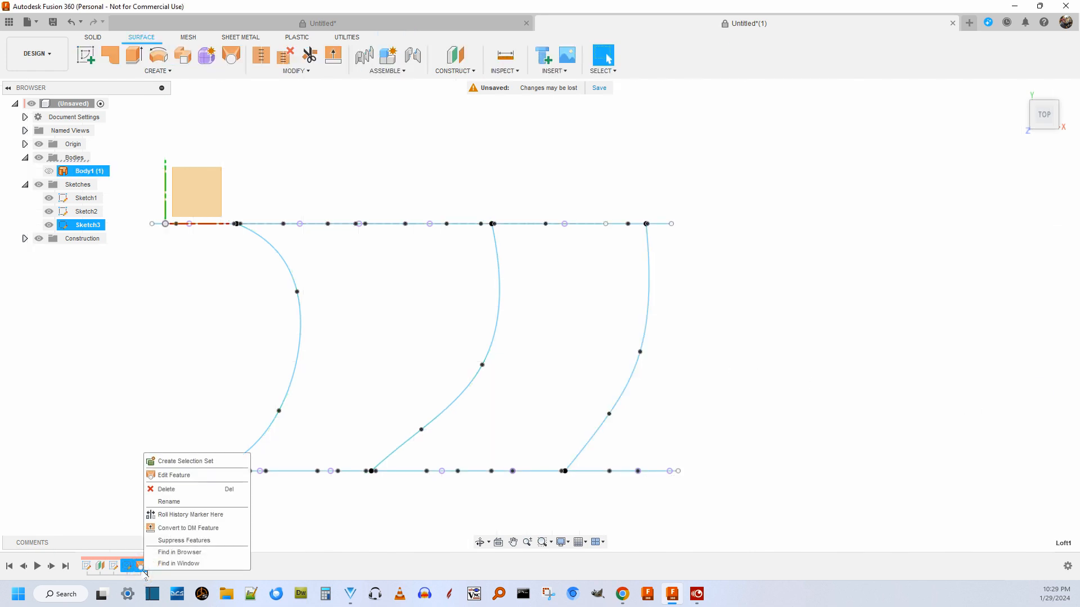
left_click(203, 476)
left_click(867, 327)
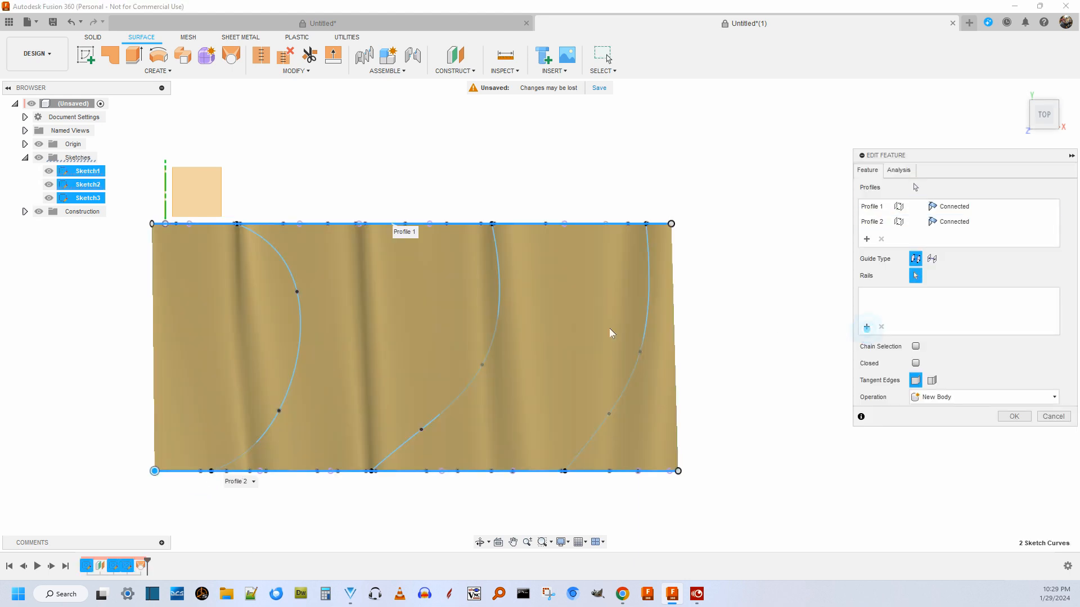
left_click(647, 313)
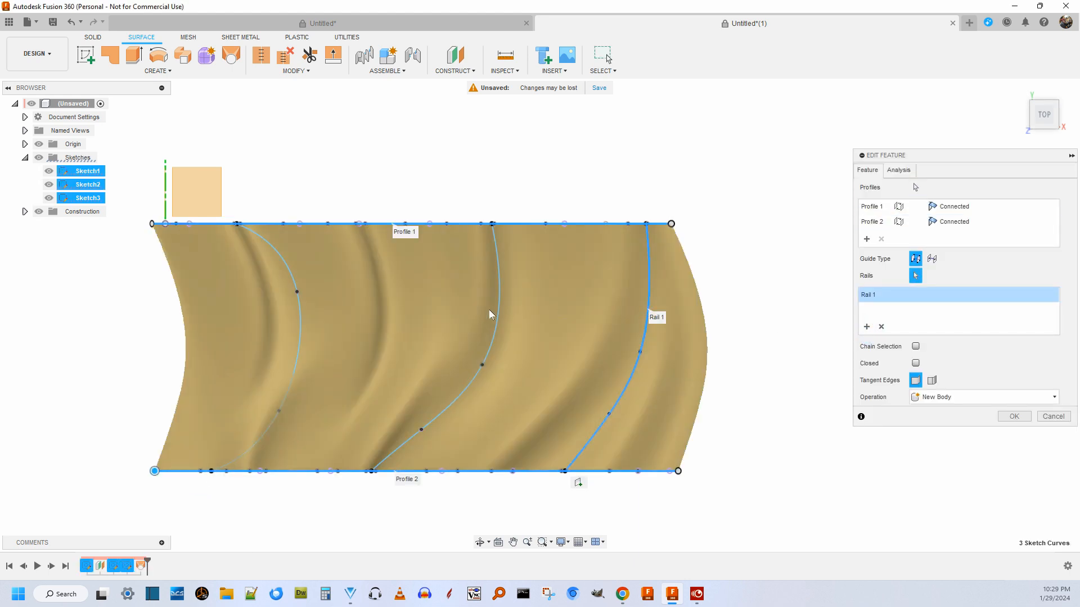
left_click(866, 327)
left_click(500, 314)
left_click(866, 327)
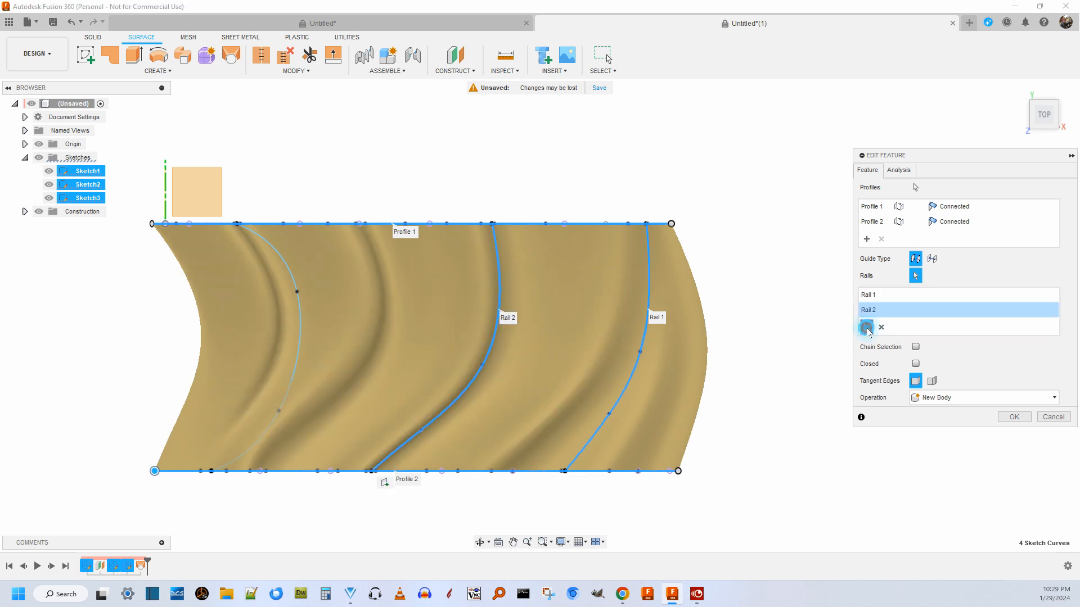
left_click(298, 345)
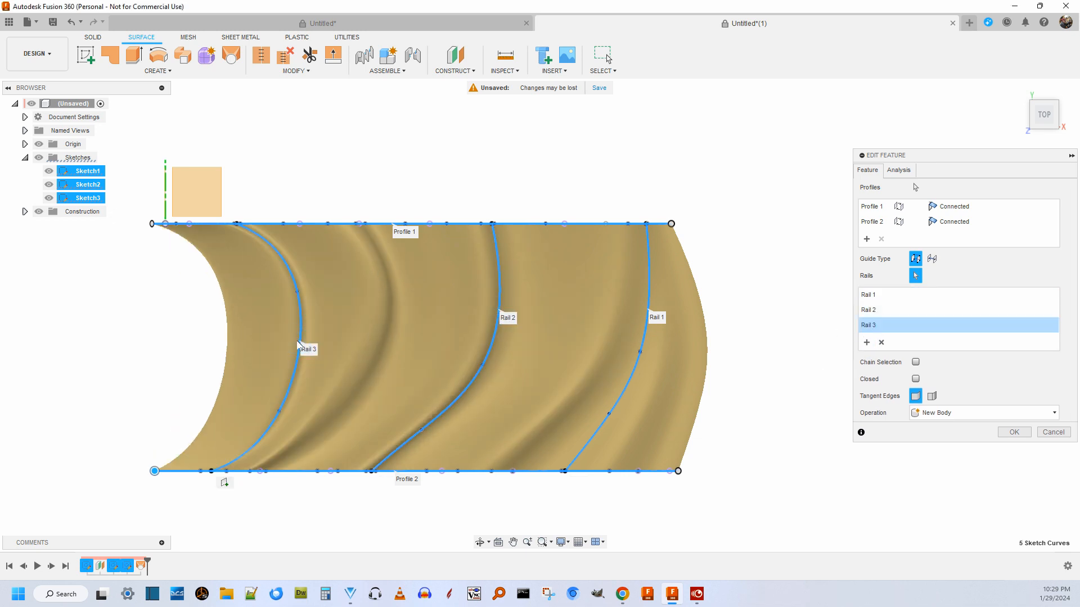
left_click(1012, 432)
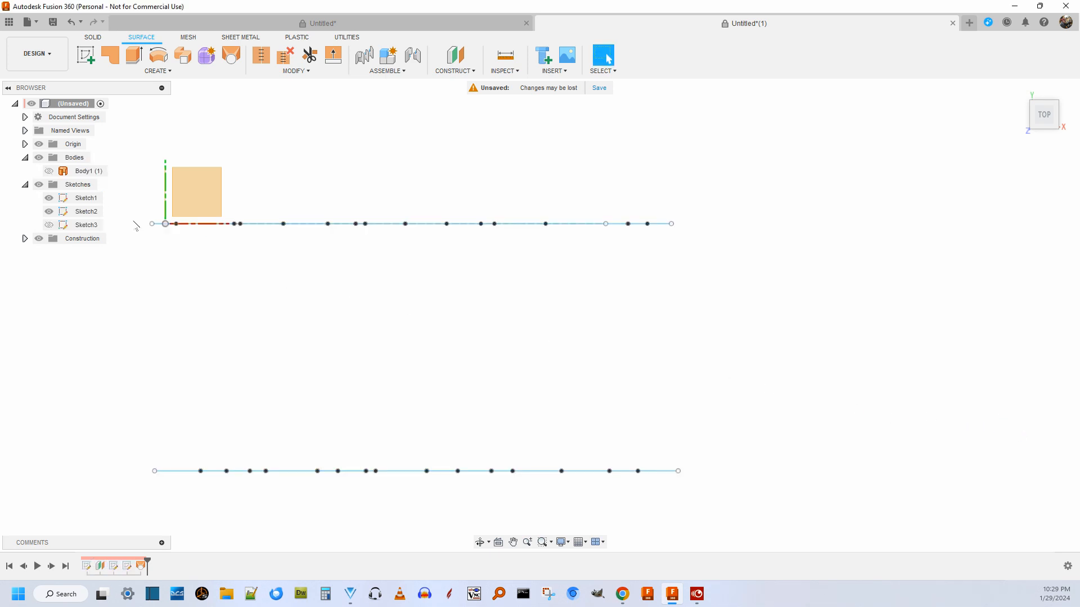
left_click(49, 171)
Move the fit point at the second-to-last crest of Sketch1's profile to about X 17.12, Z 0.711 in.
scroll(459, 245, "down", 3)
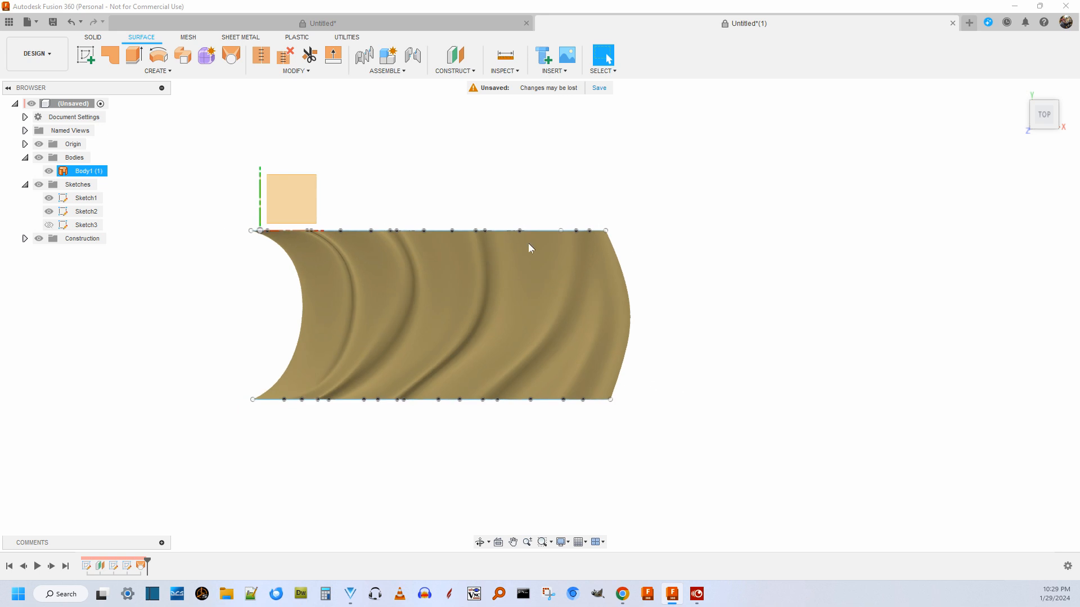
mouse_move(1052, 119)
left_mouse_down()
mouse_move(1054, 65)
mouse_move(1051, 97)
mouse_move(1057, 86)
left_mouse_up()
scroll(454, 304, "up", 8)
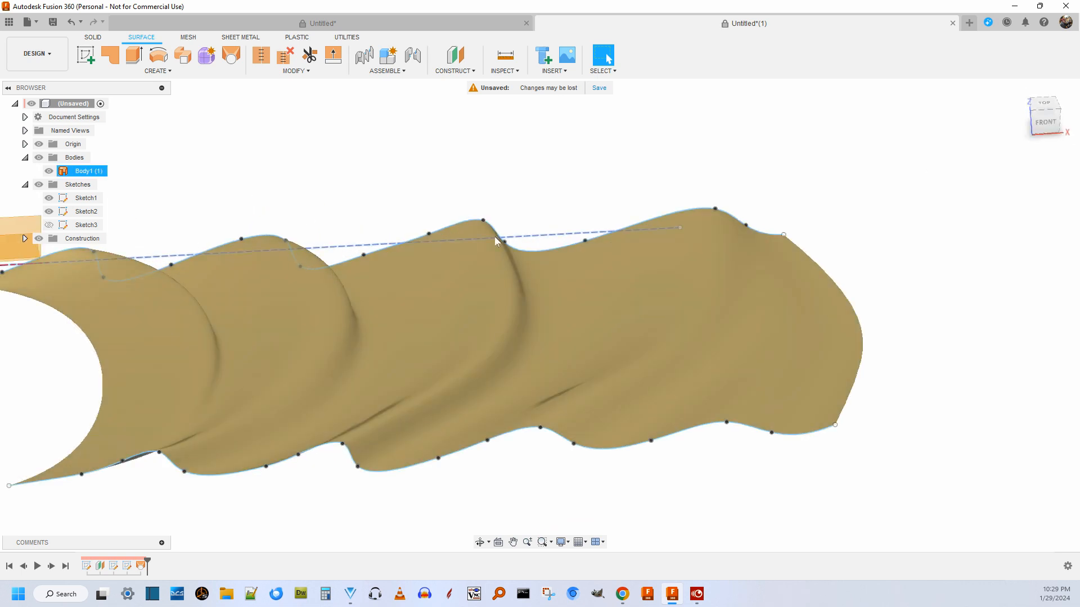
left_click(480, 225)
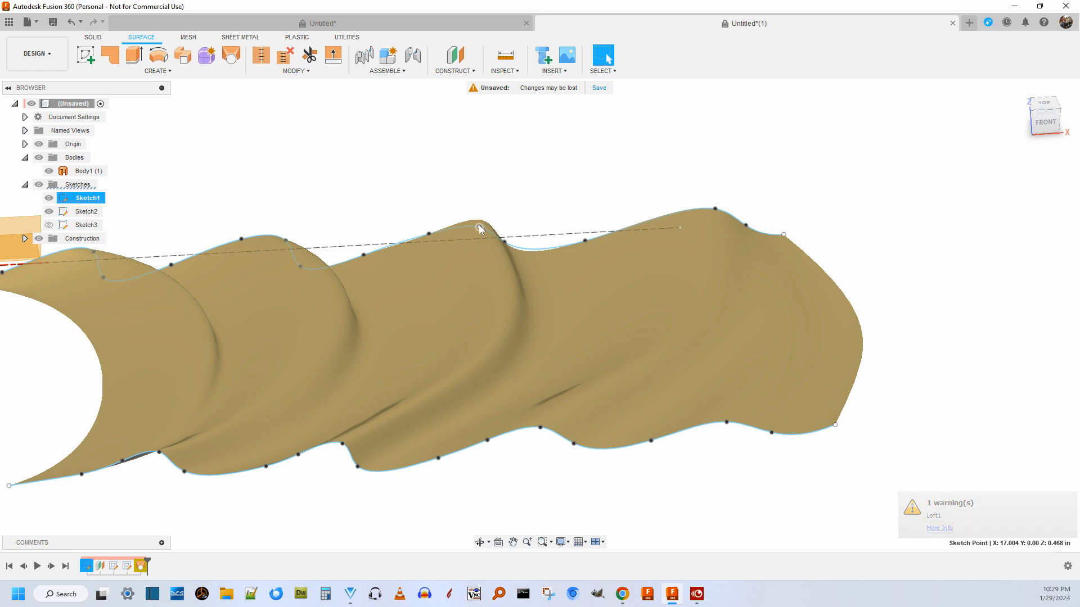
left_click_drag(478, 226, 484, 217)
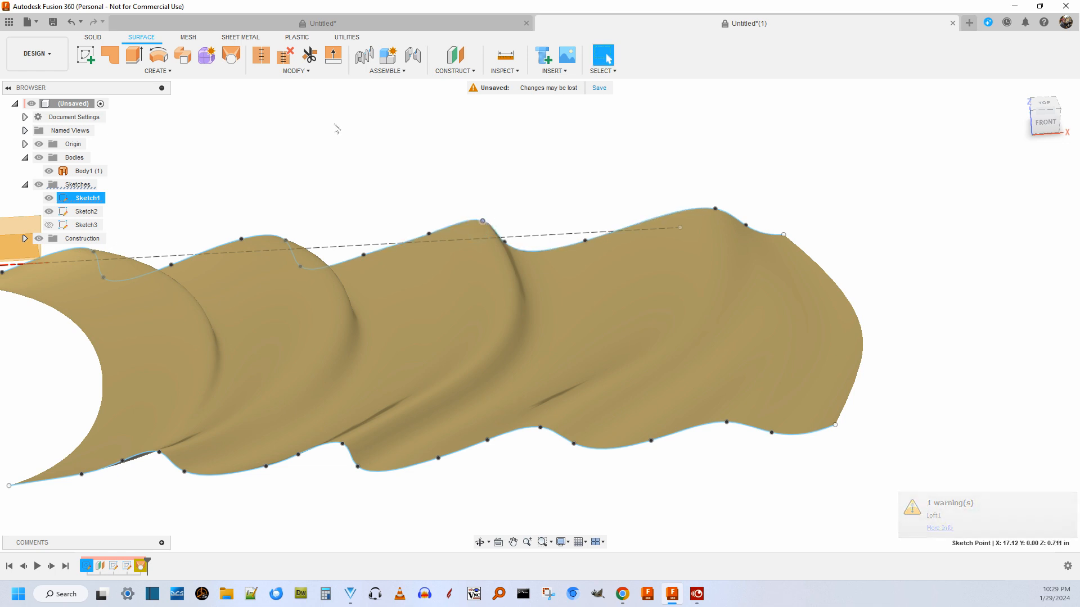
Undo the last two point drags made on Sketch1's profile.
left_click(69, 24)
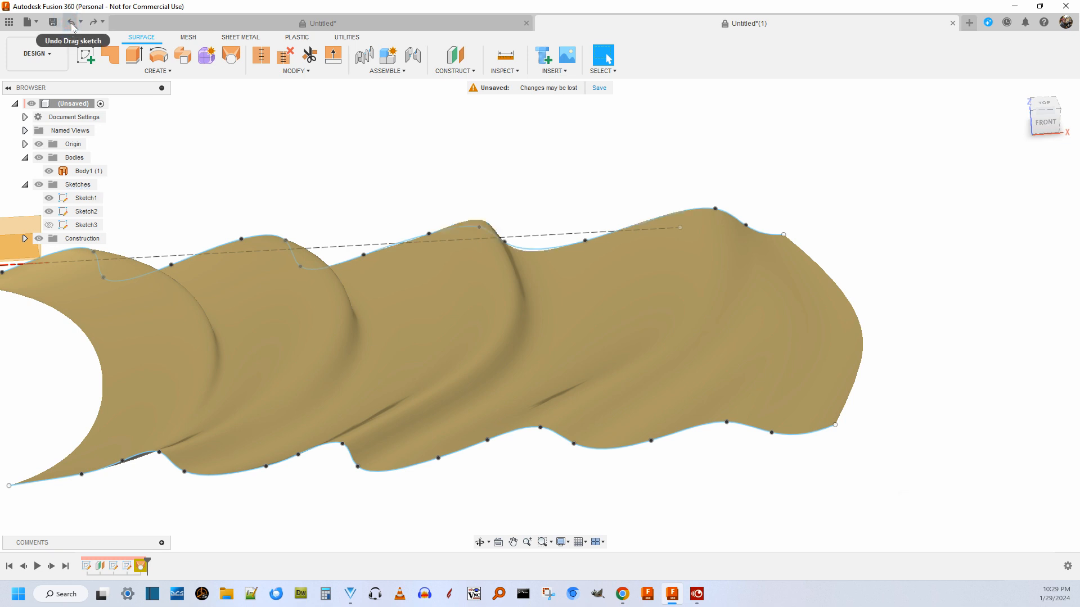
left_click(72, 24)
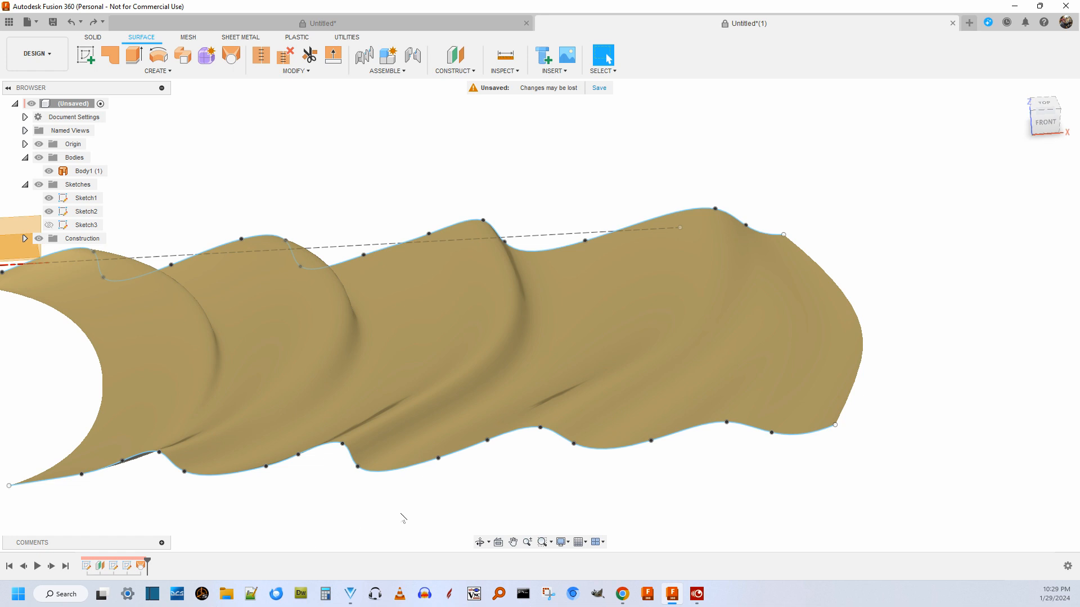
scroll(466, 500, "down", 3)
left_click_drag(1038, 128, 1031, 115)
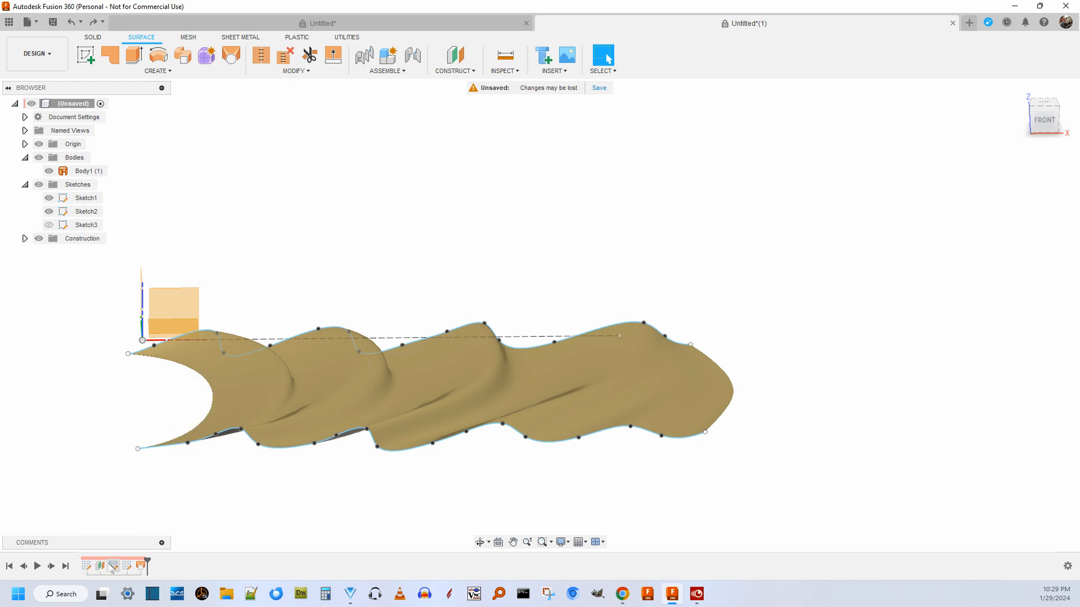
Edit Sketch1, lower the six fit points along the spline's crests slightly as one group, and finish the sketch.
right_click(86, 566)
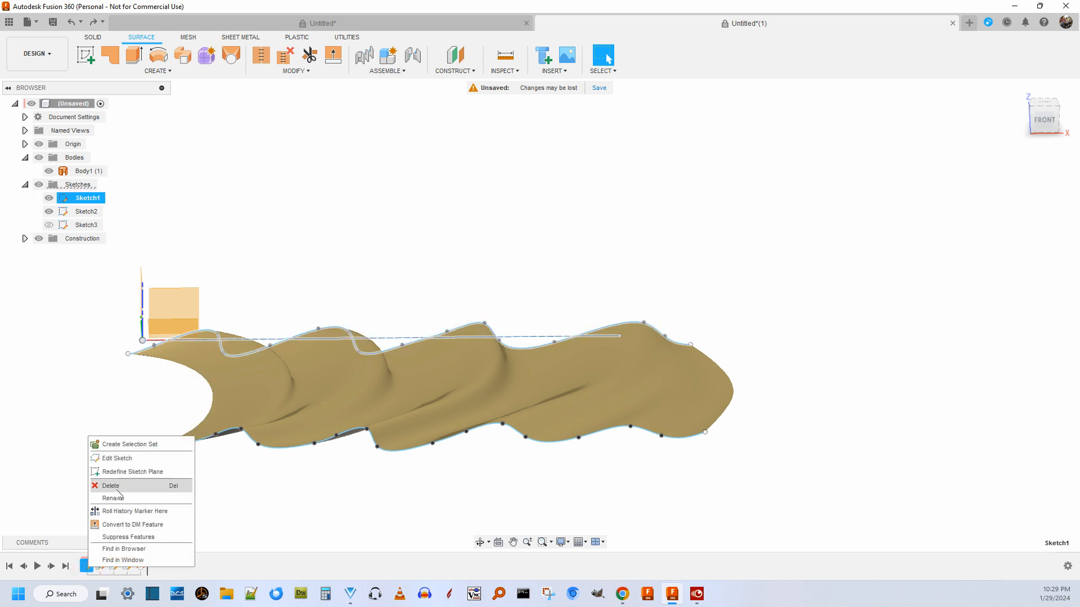
left_click(141, 463)
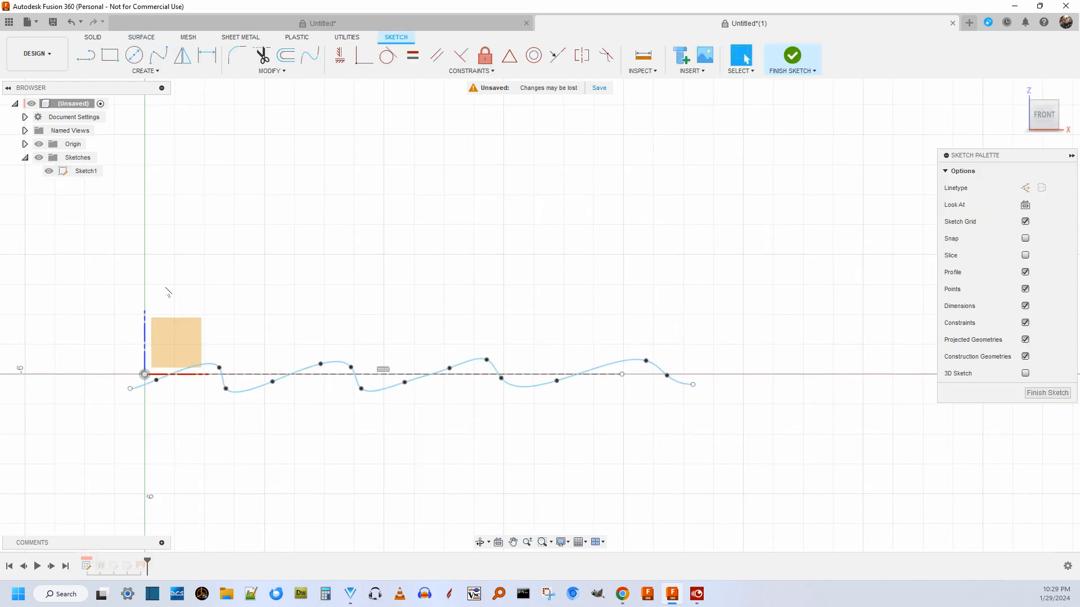
mouse_move(110, 322)
left_mouse_down()
mouse_move(574, 374)
mouse_move(720, 376)
left_mouse_up()
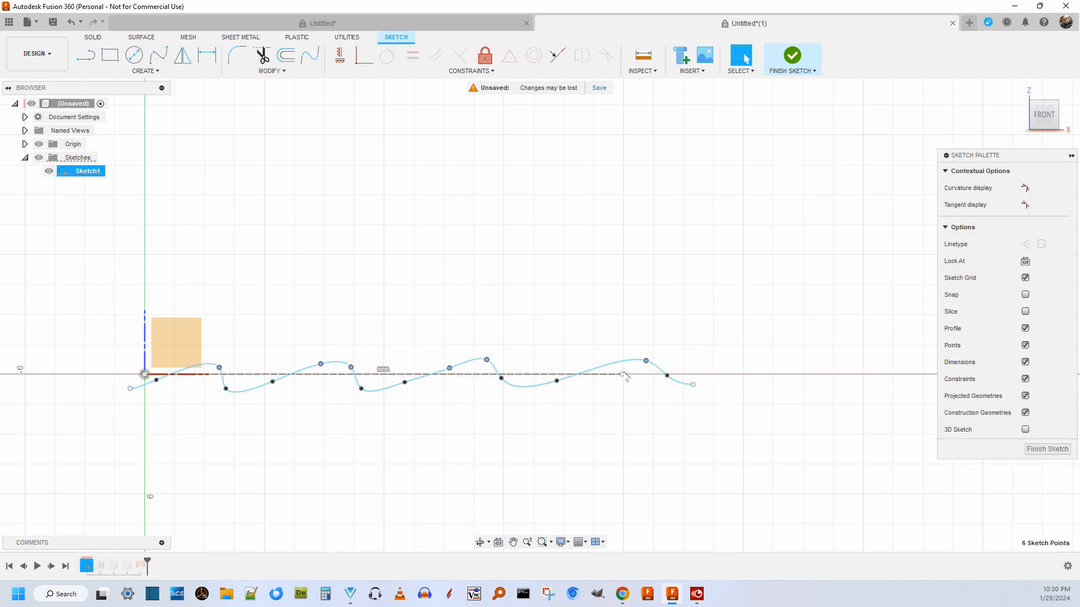
left_click_drag(487, 360, 489, 367)
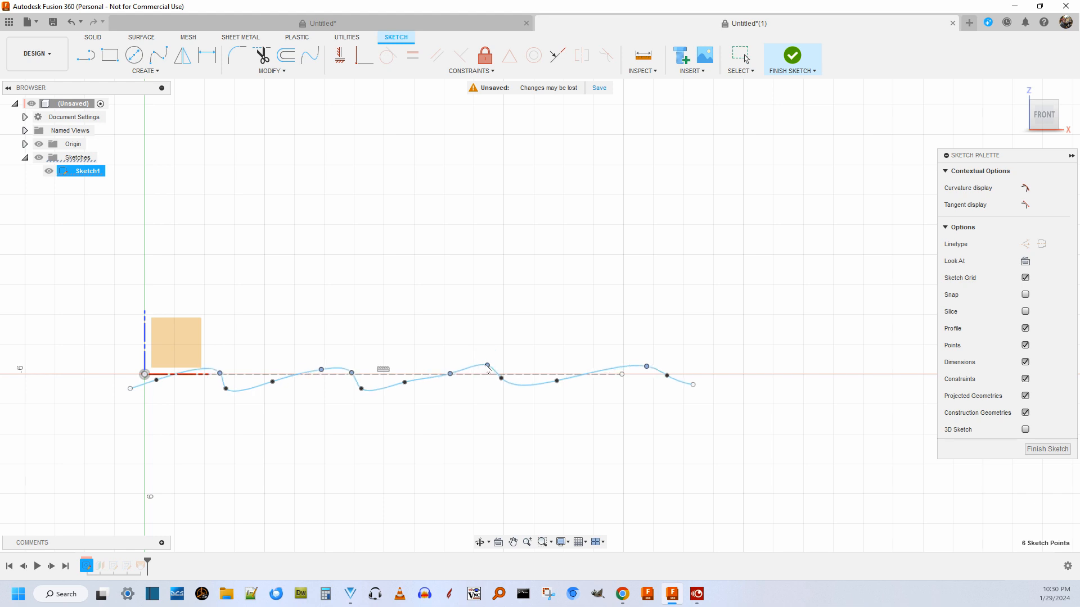
left_click(1034, 449)
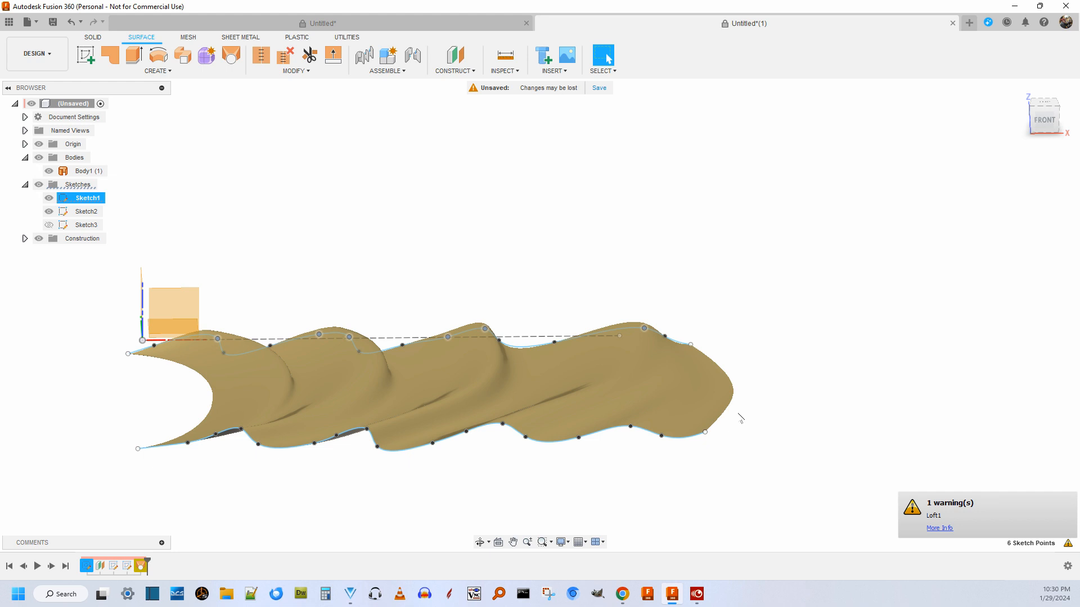
Examine the lofted surface's ridges and how the surface follows Sketch1's lowered profile from several angles.
scroll(499, 510, "up", 5)
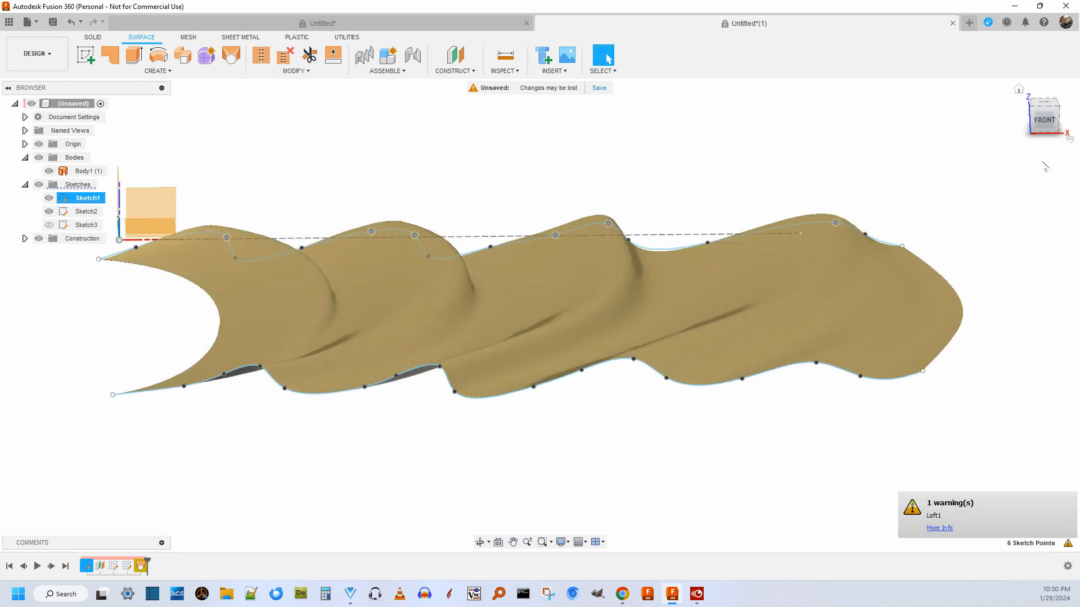
mouse_move(1044, 119)
left_mouse_down()
mouse_move(1041, 158)
mouse_move(1052, 154)
mouse_move(1043, 110)
mouse_move(1047, 141)
mouse_move(1051, 125)
left_mouse_up()
scroll(565, 198, "down", 2)
scroll(565, 197, "up", 1)
scroll(565, 197, "up", 1)
scroll(316, 264, "down", 2)
scroll(311, 270, "up", 2)
scroll(311, 271, "down", 2)
scroll(341, 335, "up", 2)
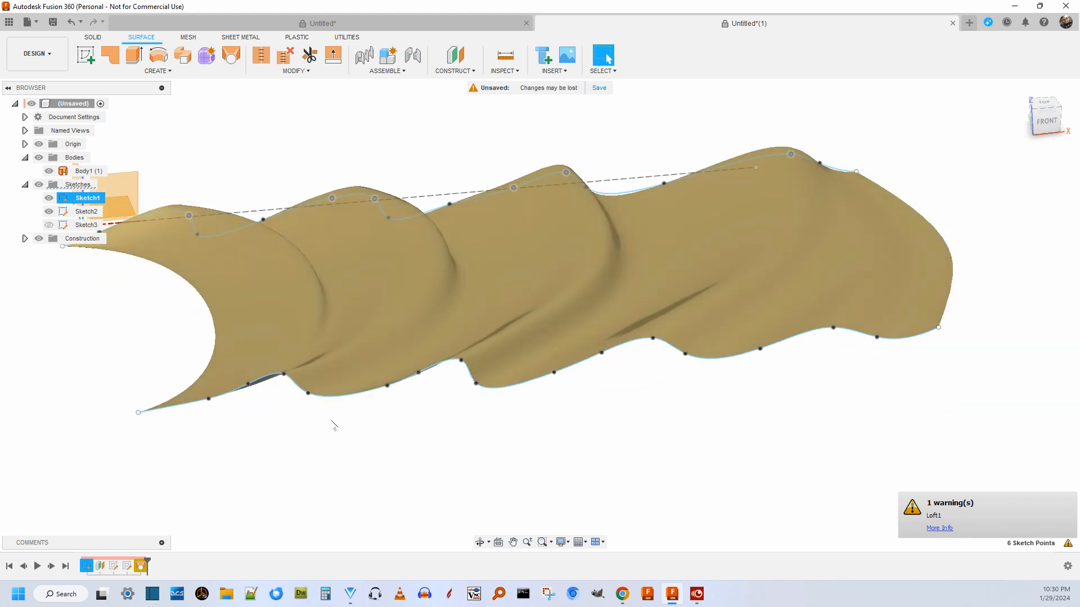
scroll(609, 303, "down", 2)
scroll(610, 303, "down", 1)
mouse_move(1046, 120)
left_mouse_down()
mouse_move(1047, 151)
mouse_move(1048, 122)
left_mouse_up()
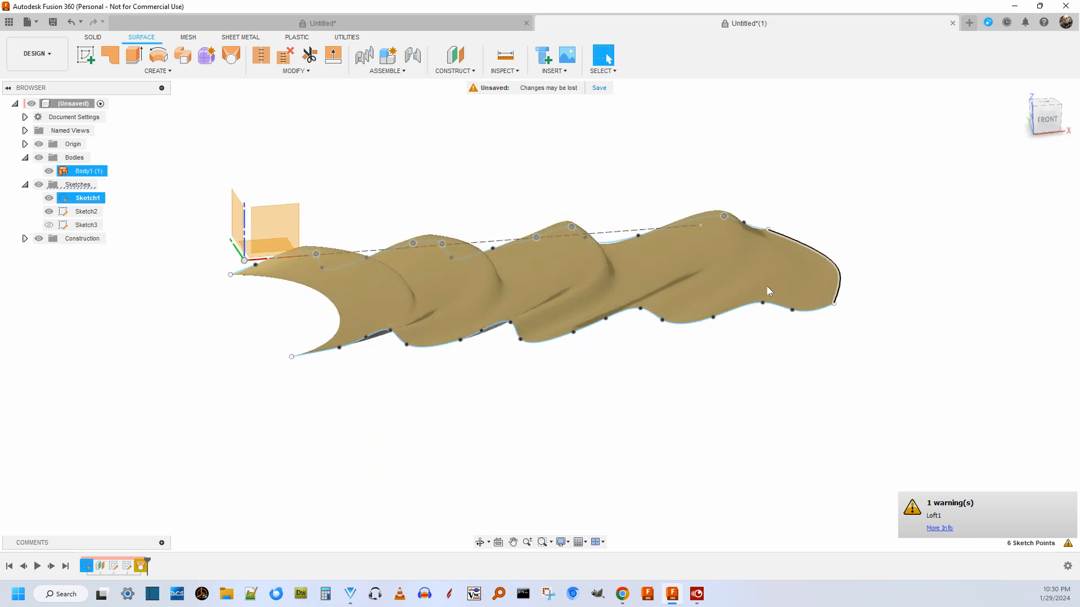
scroll(541, 258, "up", 3)
scroll(541, 262, "up", 3)
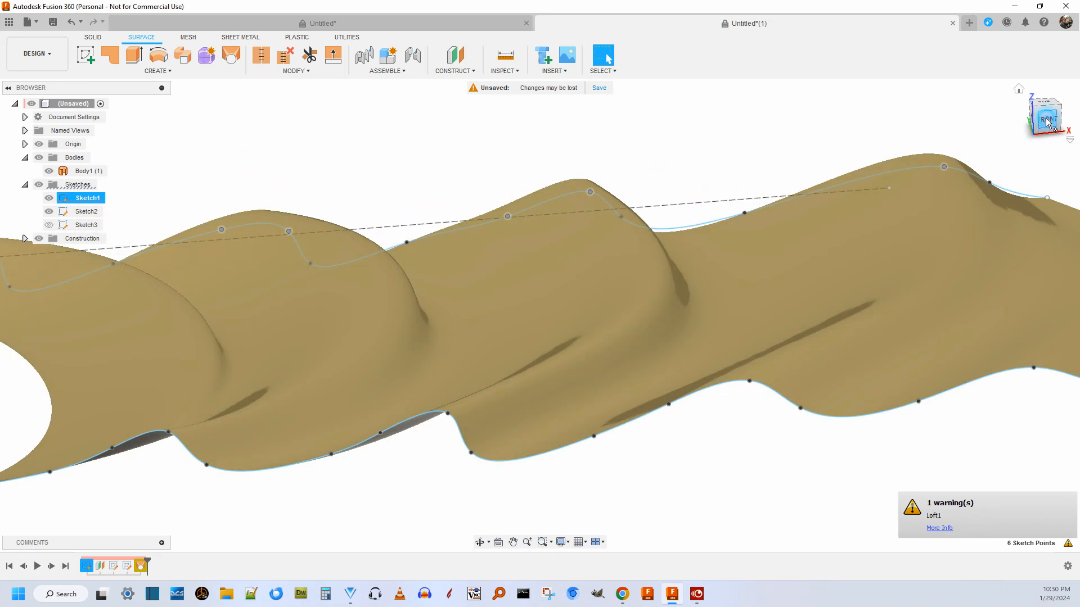
Hide Body1 and compare the Sketch1 and Sketch2 profile curves in the front view.
left_click(1047, 121)
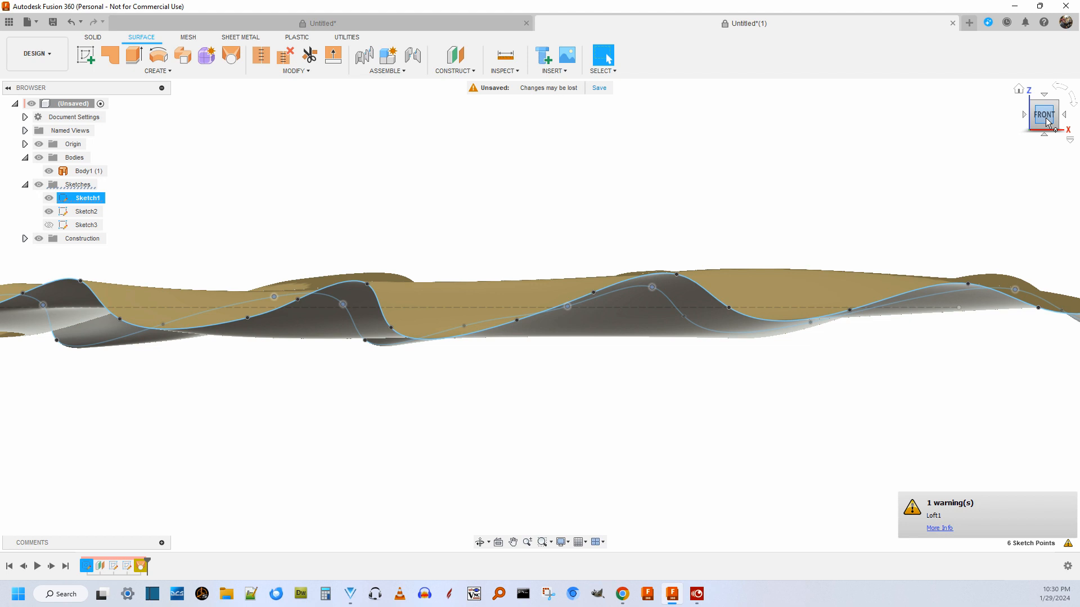
left_click(49, 171)
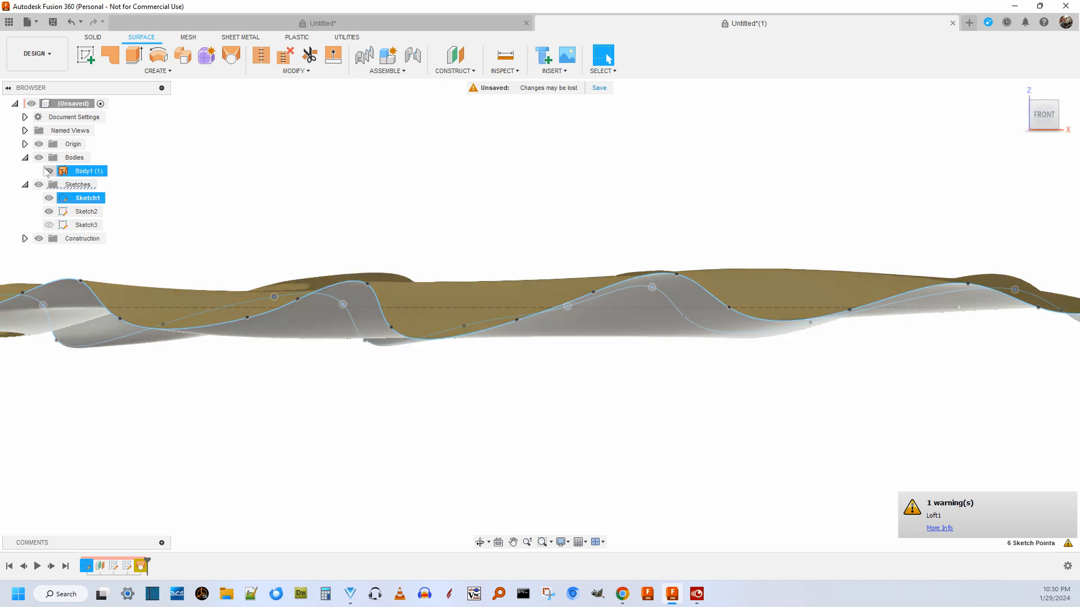
scroll(358, 197, "down", 2)
scroll(590, 335, "up", 8)
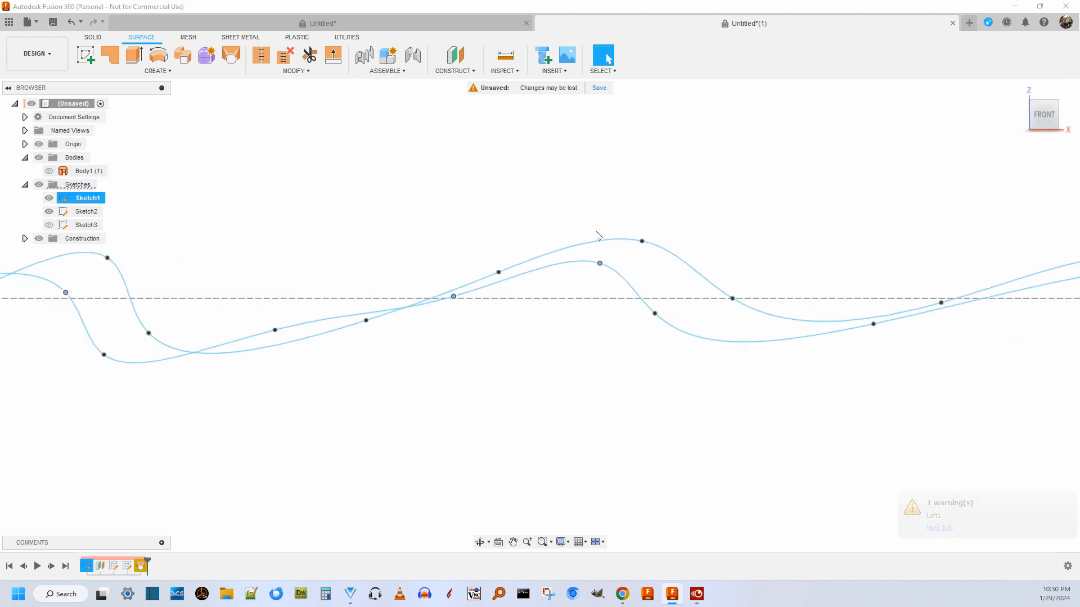
left_click(554, 316)
scroll(567, 313, "down", 6)
scroll(539, 333, "down", 3)
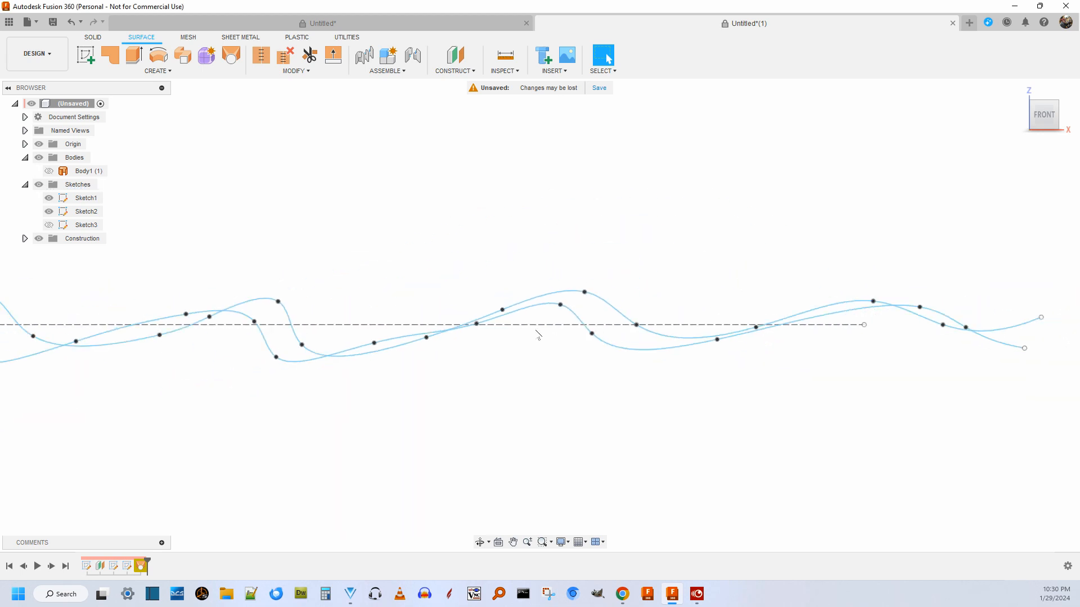
scroll(209, 339, "up", 4)
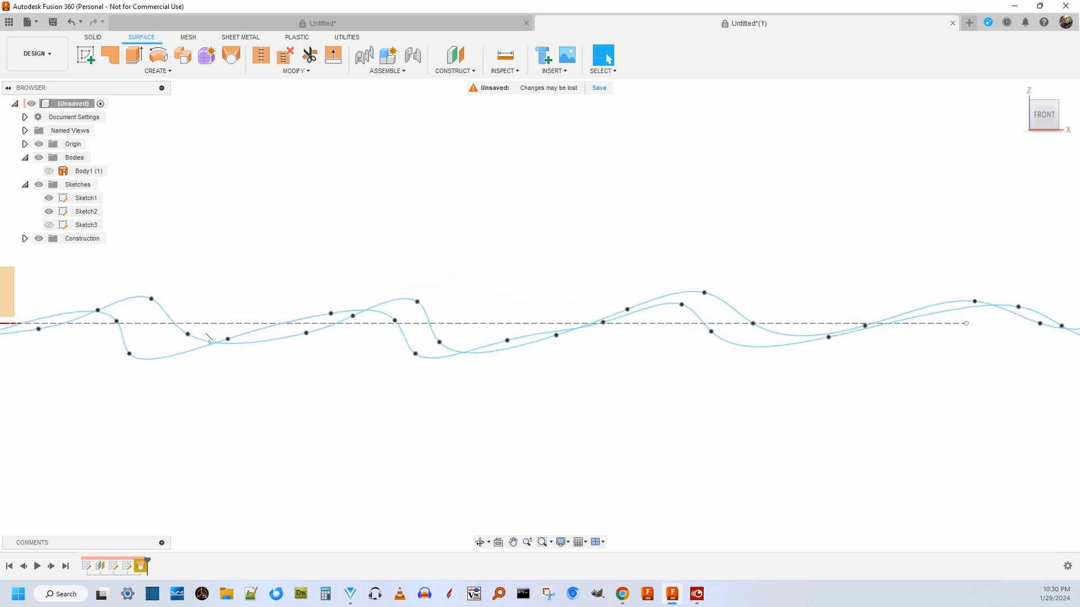
scroll(413, 342, "down", 2)
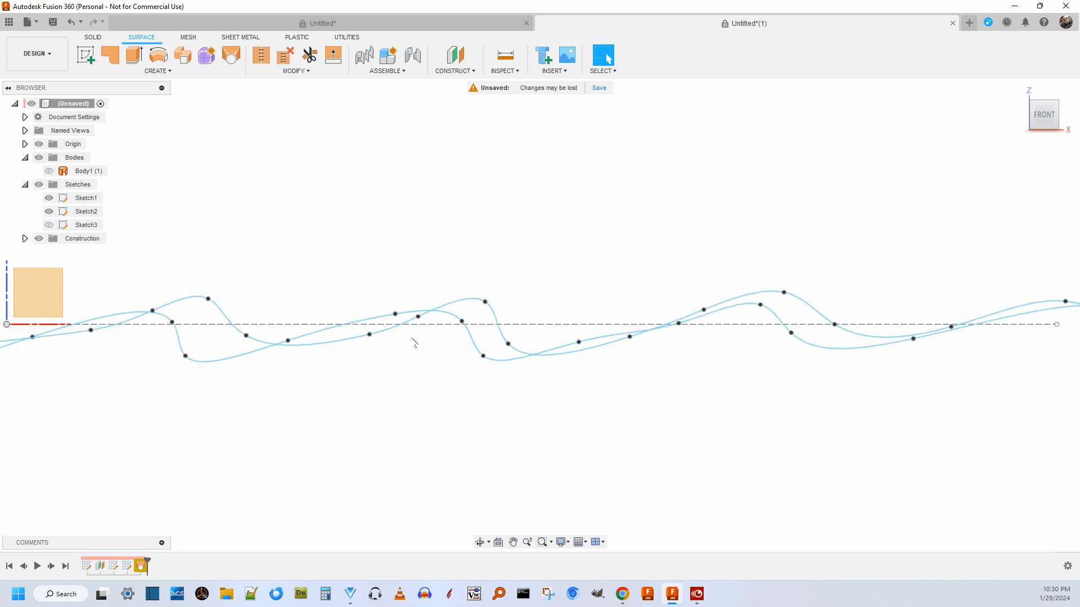
scroll(414, 342, "down", 3)
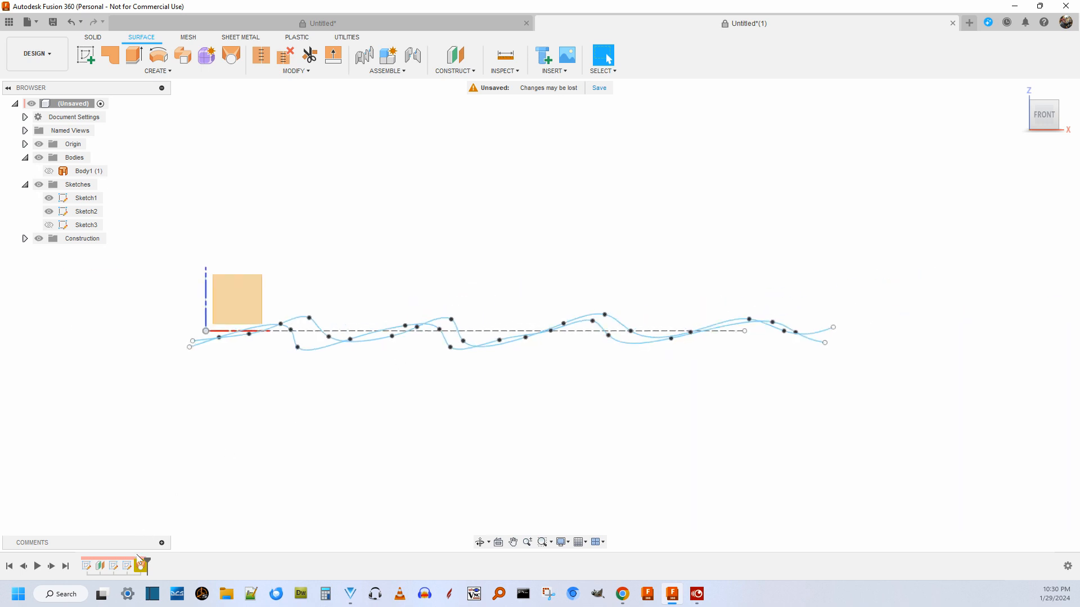
Open Sketch3, examine where its guide splines meet the two profiles, and finish the sketch.
right_click(125, 568)
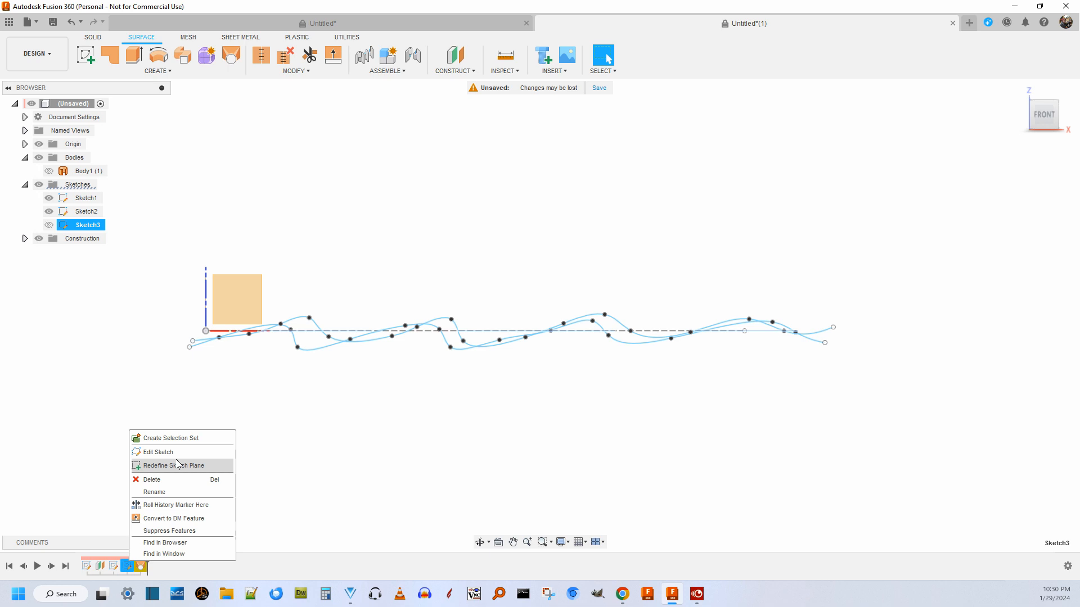
left_click(192, 452)
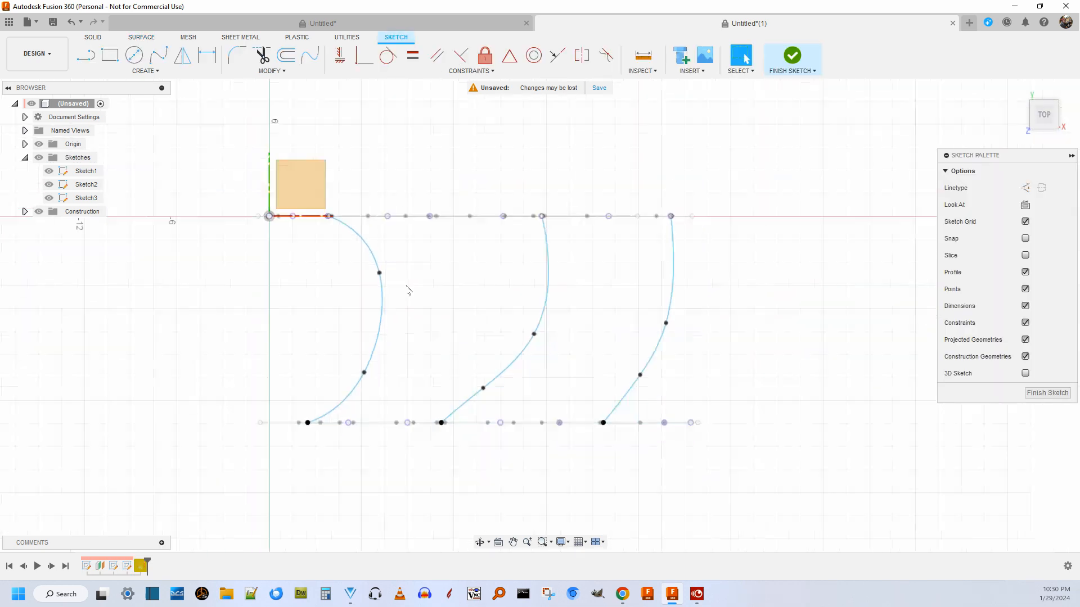
scroll(417, 265, "up", 2)
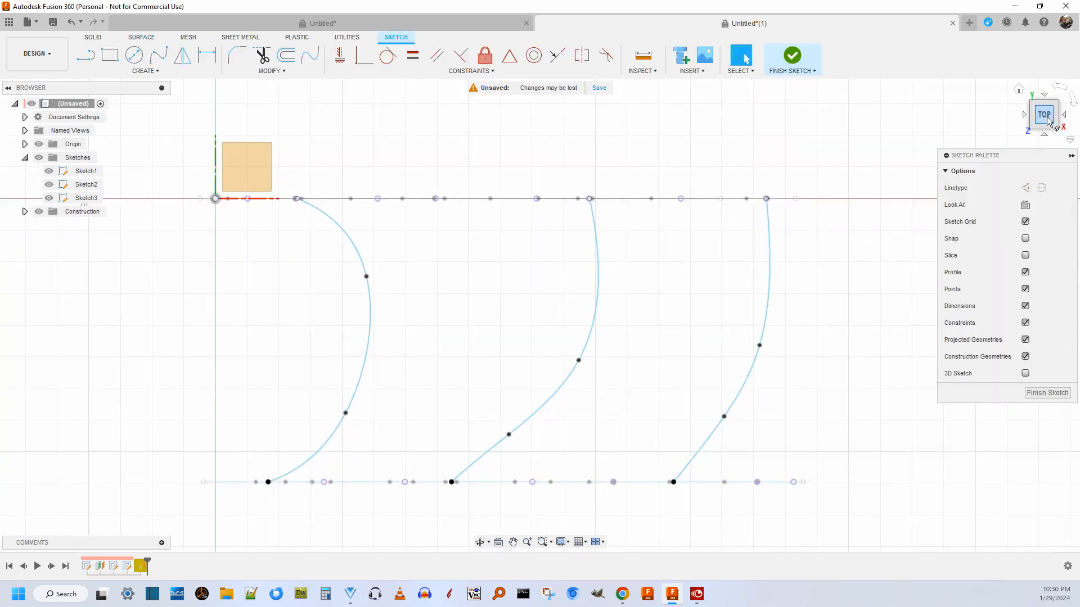
left_click_drag(1046, 118, 1023, 137)
scroll(621, 312, "up", 4)
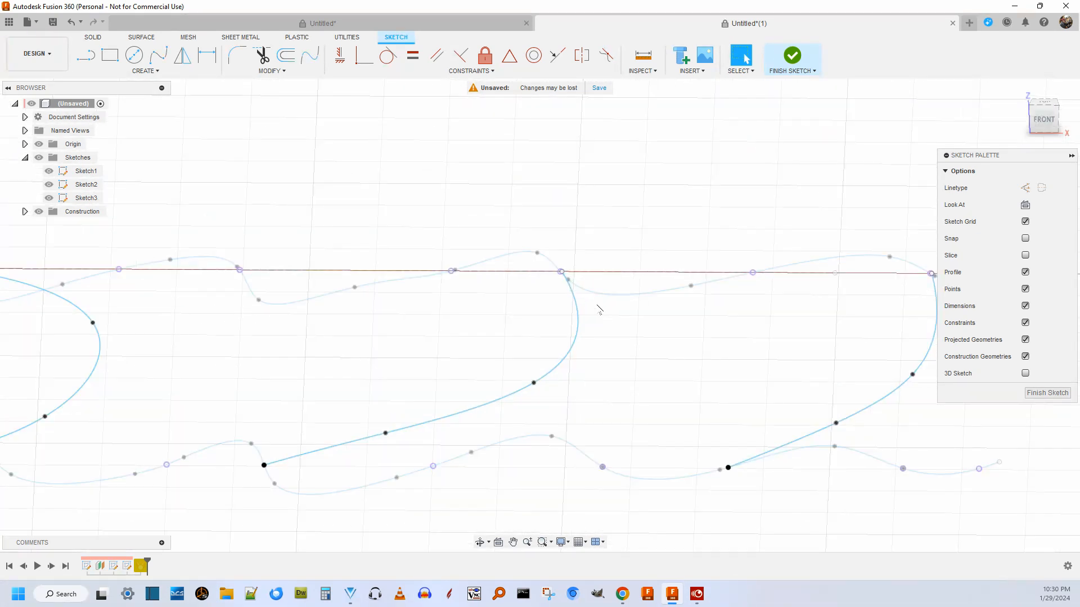
scroll(478, 291, "down", 5)
left_click(1048, 392)
Open Loft1 for editing, examine Rail 1's end point against the Sketch1 profile, and cancel the edit.
right_click(141, 567)
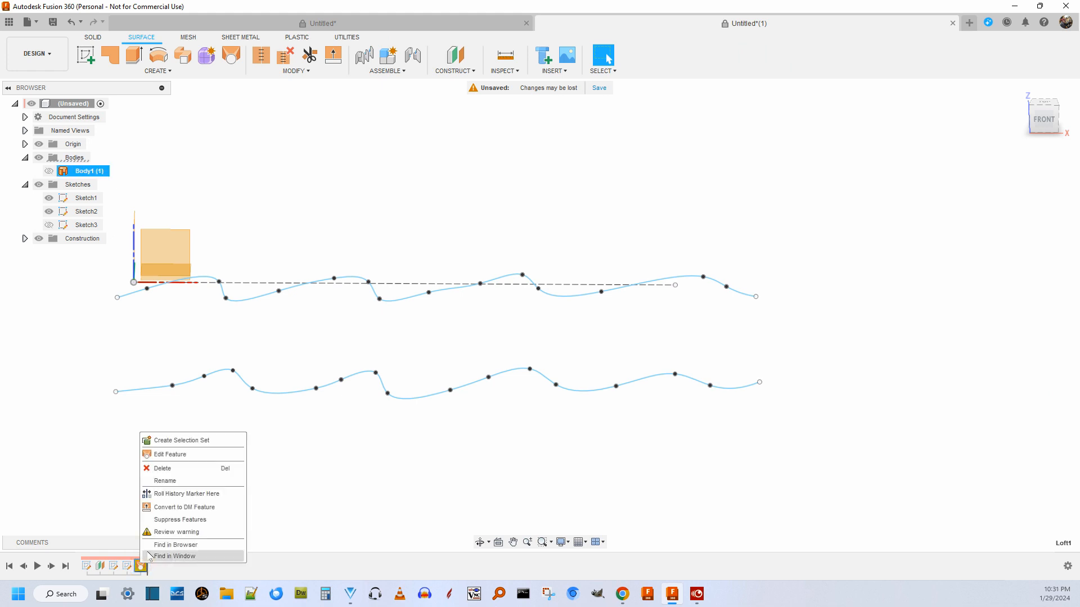
left_click(212, 455)
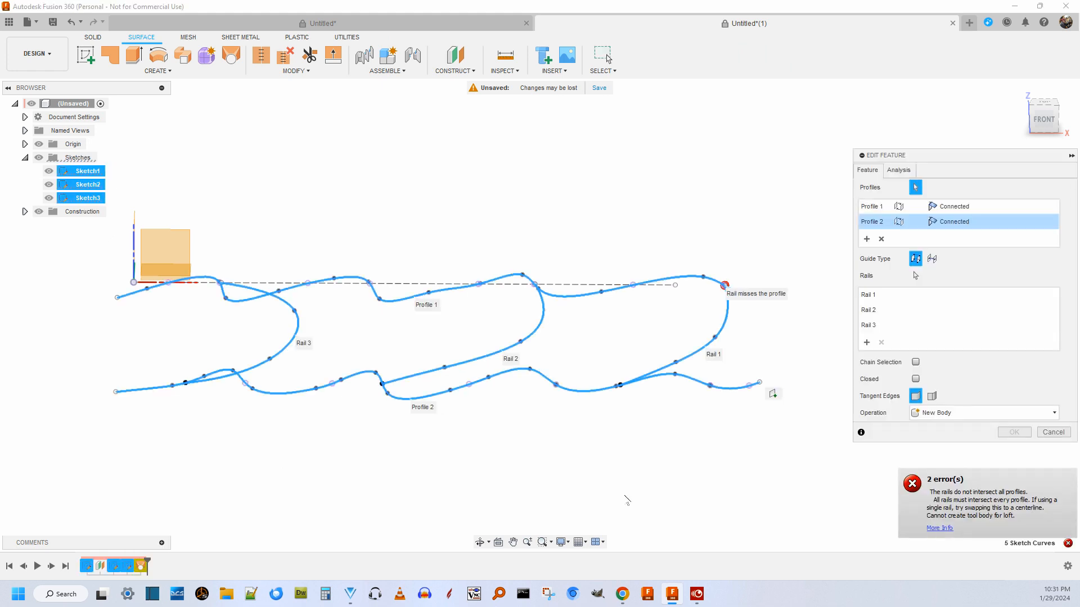
scroll(799, 397, "up", 6)
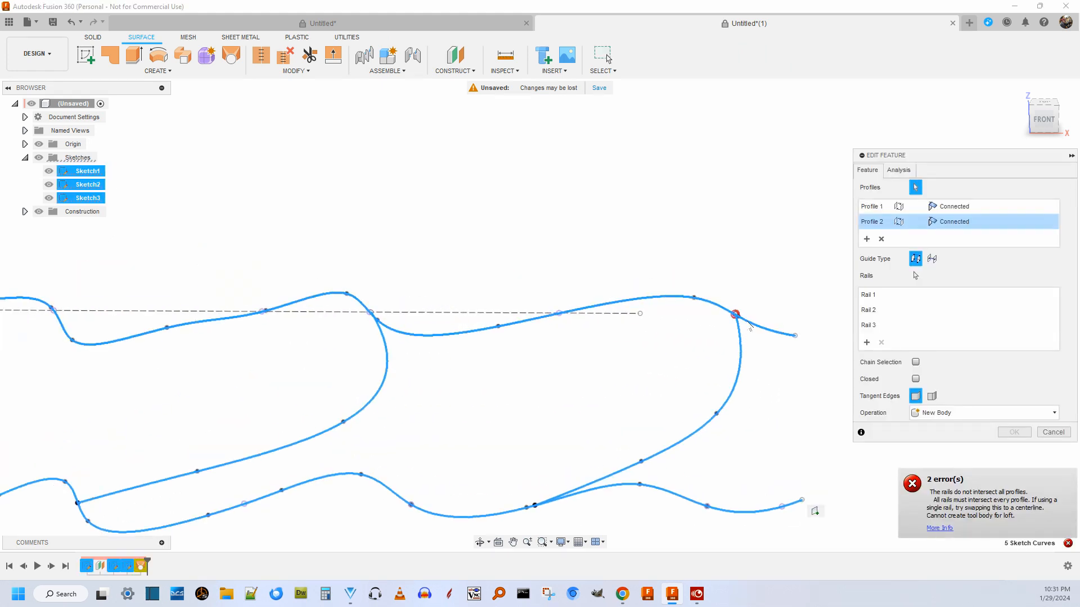
scroll(748, 324, "up", 5)
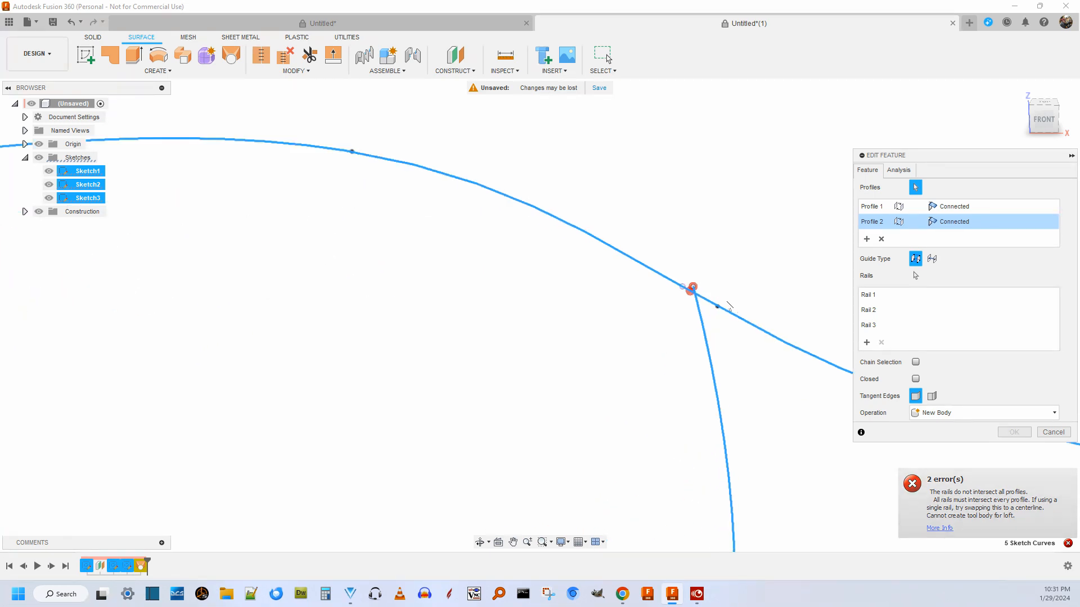
scroll(695, 295, "up", 3)
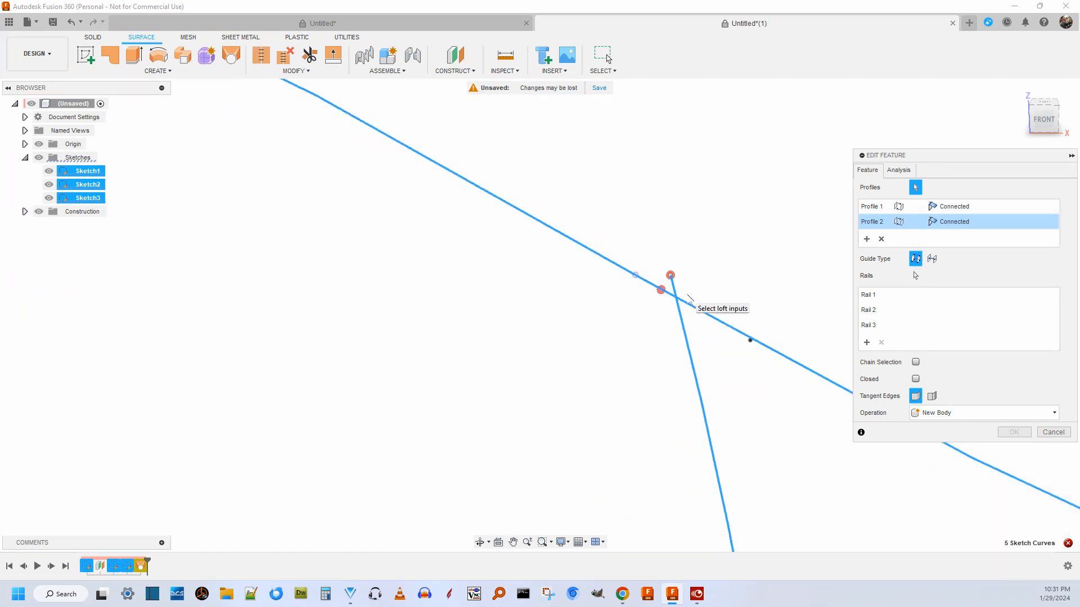
left_click_drag(671, 275, 635, 279)
scroll(710, 253, "down", 2)
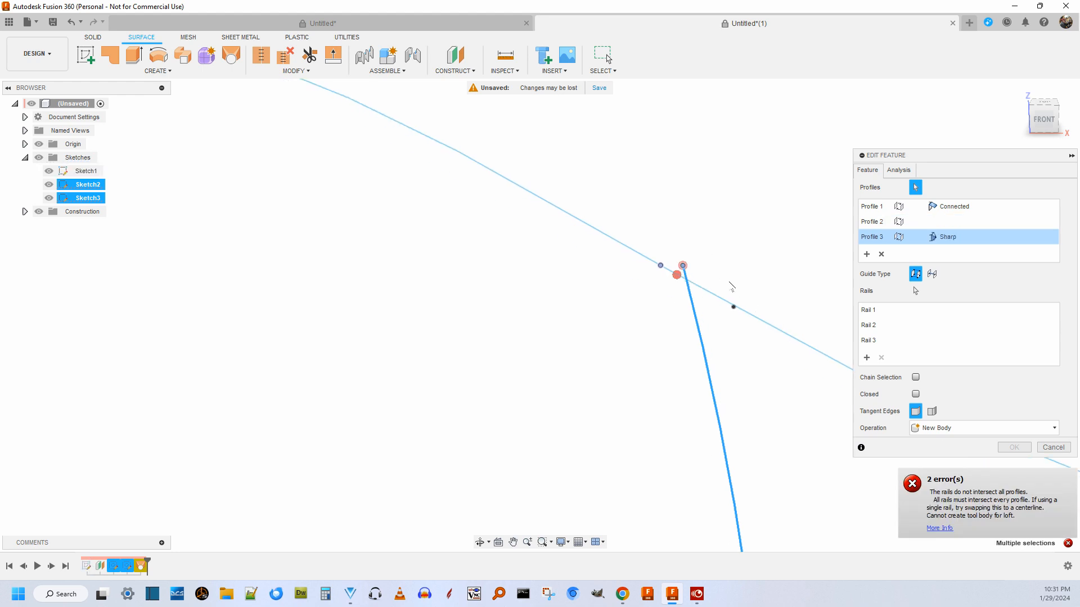
scroll(730, 284, "down", 3)
left_click(1053, 448)
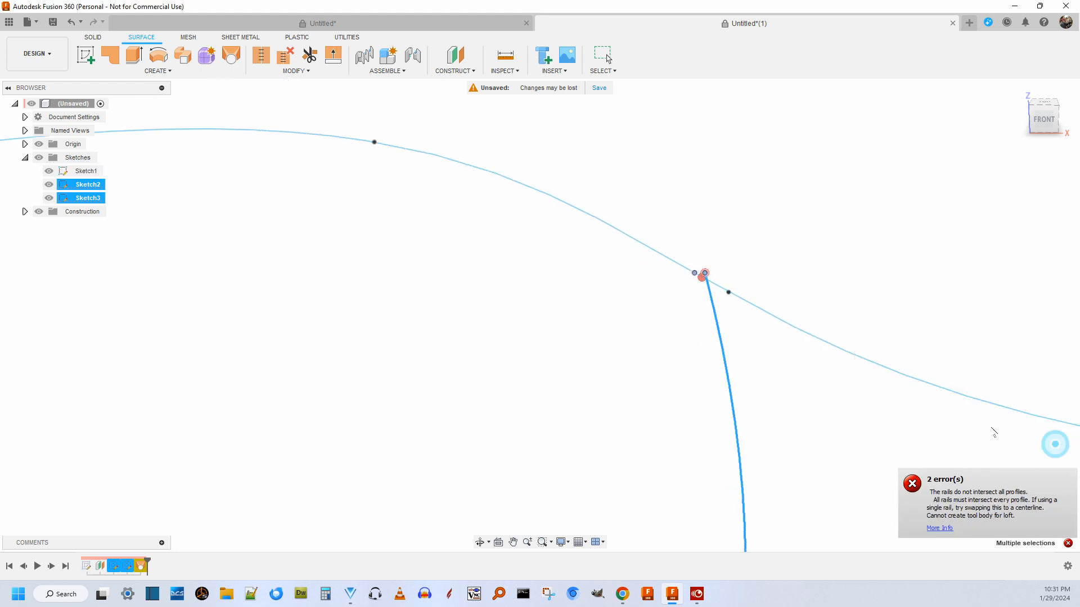
Show Sketch3 and open the guide spline sketch for editing at the rail farthest from the origin.
scroll(677, 308, "down", 3)
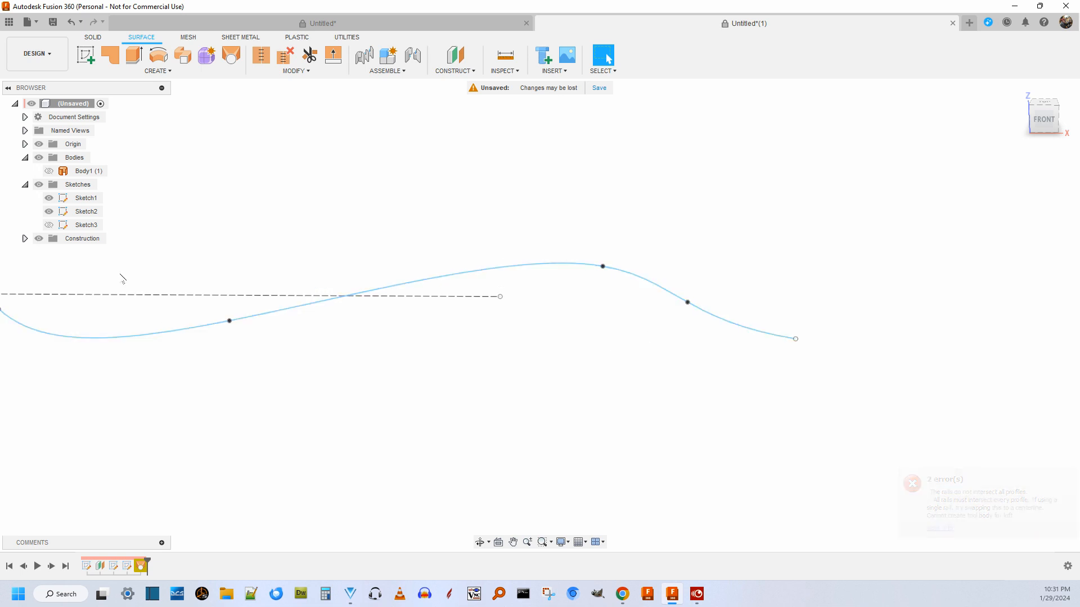
left_click(49, 225)
scroll(697, 308, "up", 4)
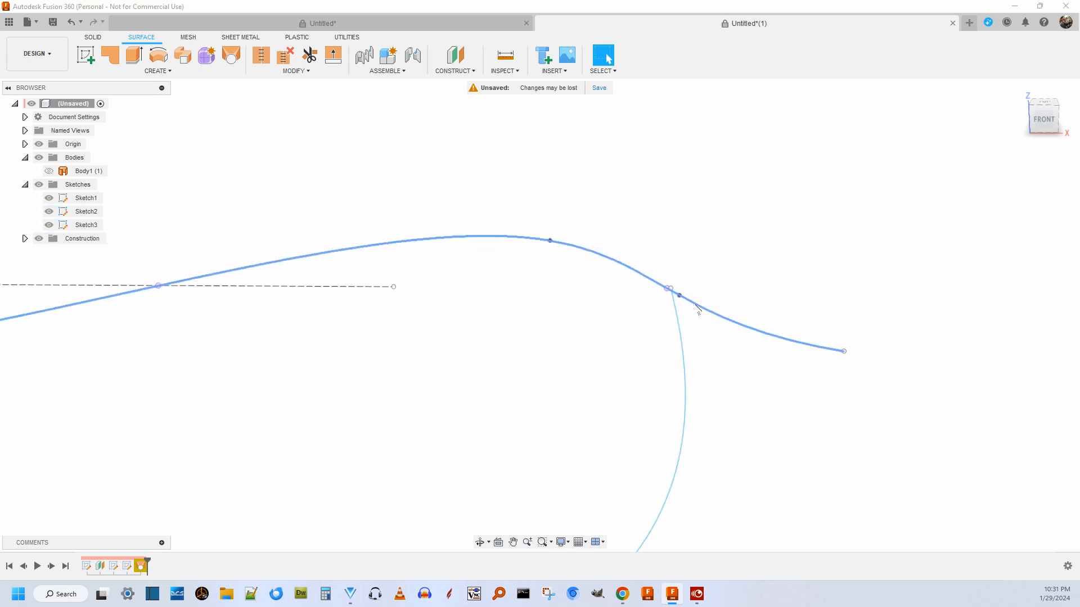
left_click(680, 338)
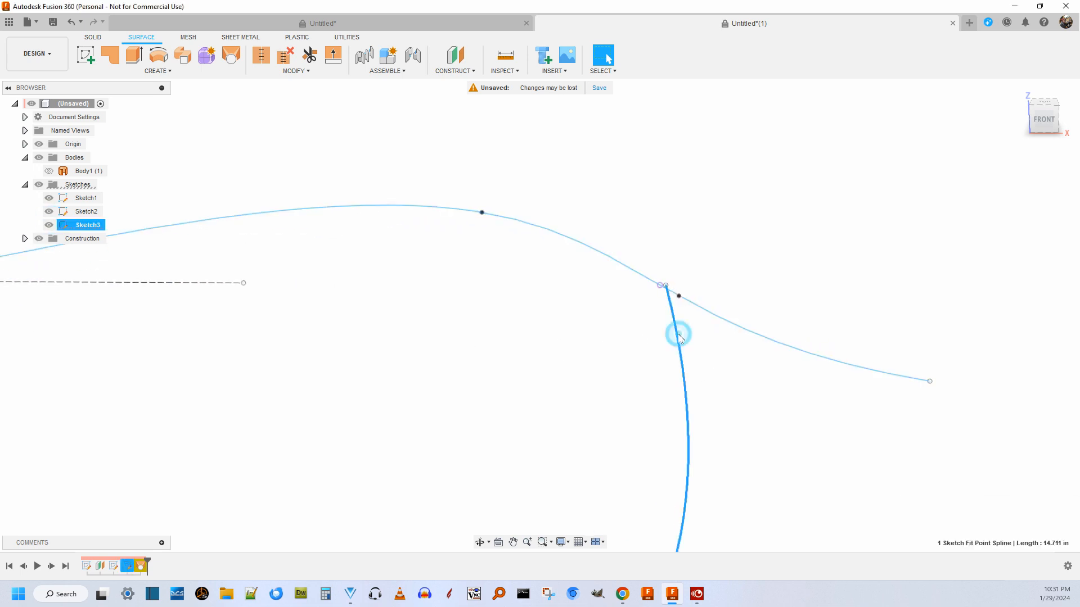
right_click(678, 338)
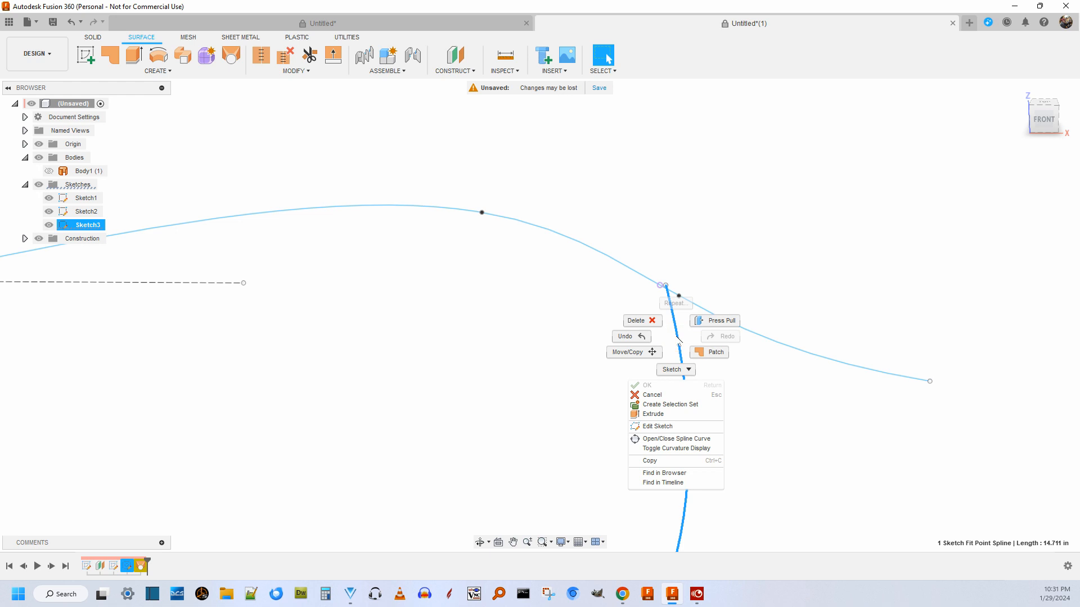
left_click(659, 427)
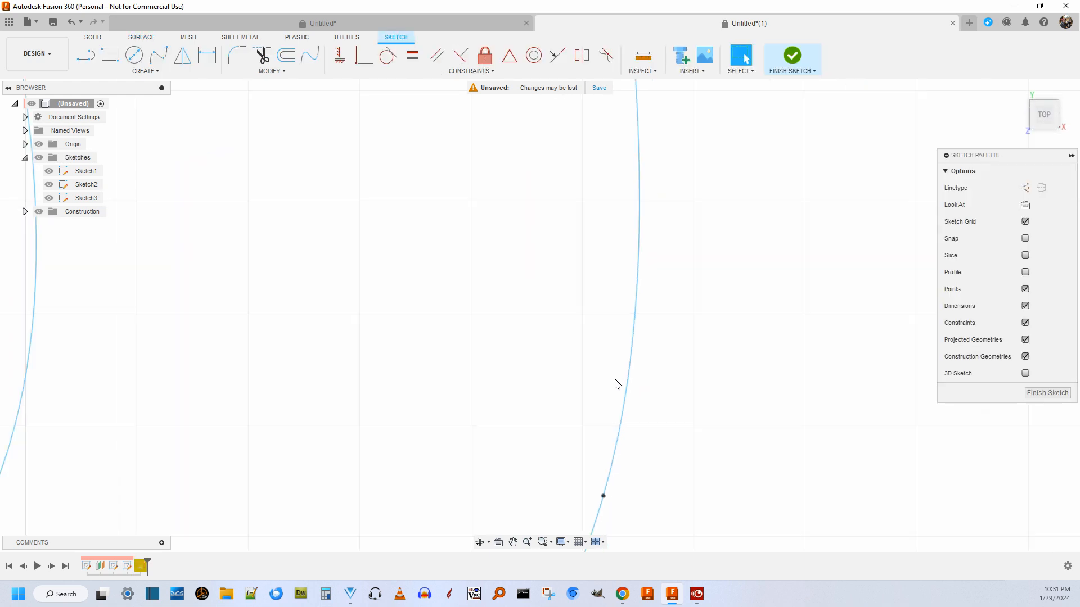
Snap the far guide spline's endpoint onto the Sketch1 profile's point at X 26.075 in and finish the sketch.
scroll(629, 235, "up", 6)
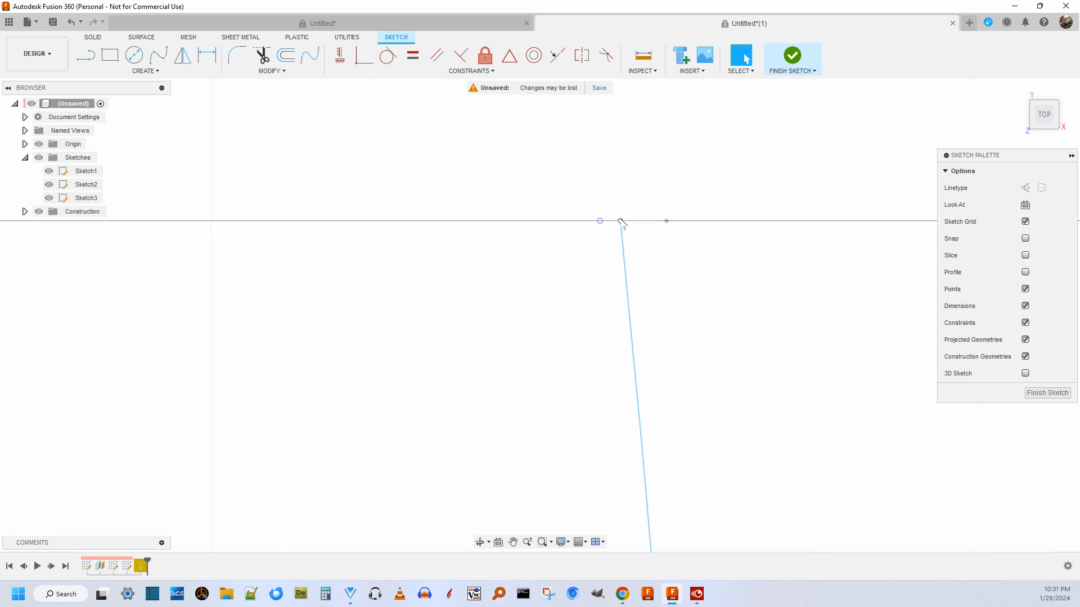
left_click_drag(621, 220, 605, 220)
scroll(607, 246, "down", 9)
left_click(1046, 449)
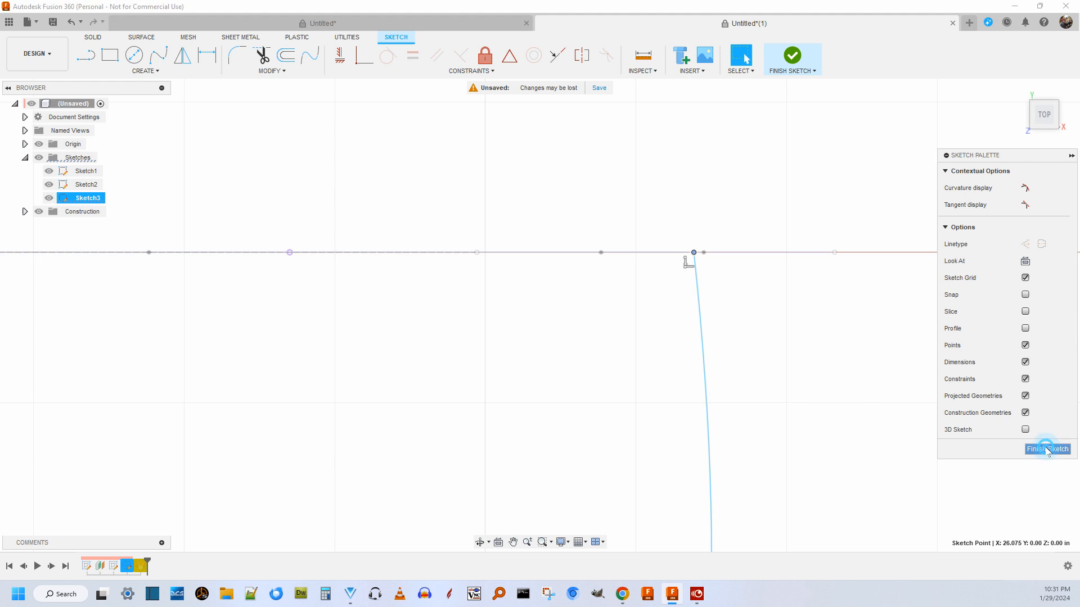
scroll(603, 310, "down", 6)
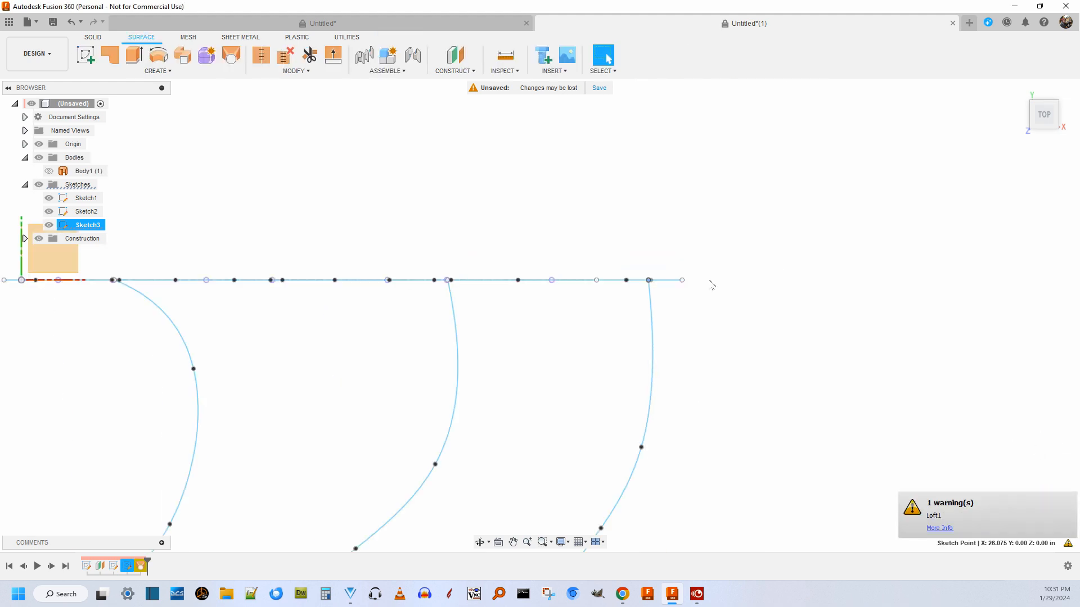
Read the details of the Loft1 warning, close it, and look over the guide splines' ends in the top view.
left_click(940, 528)
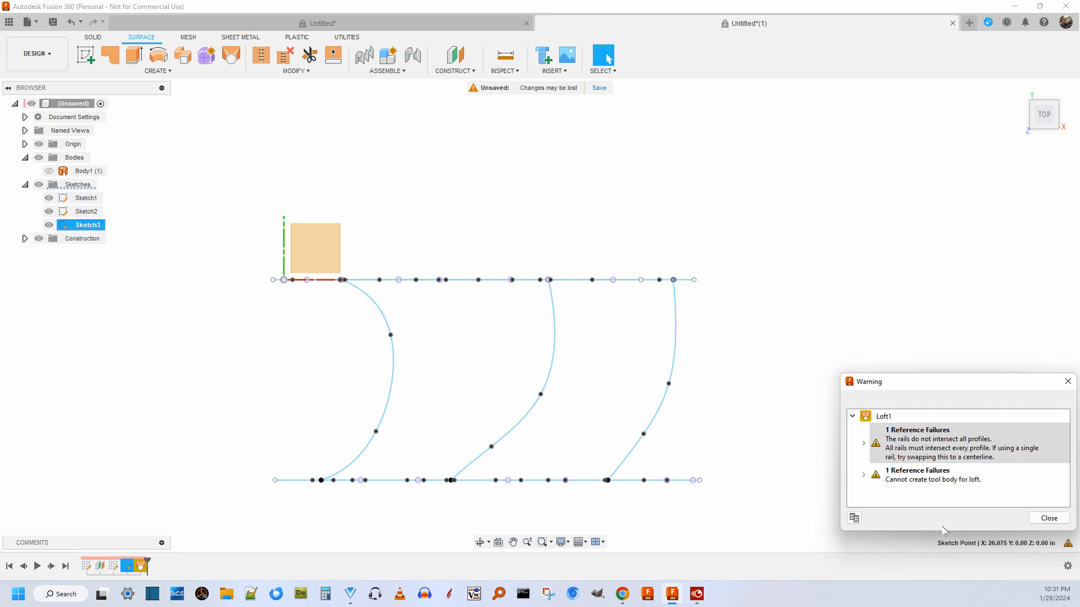
left_click(1049, 518)
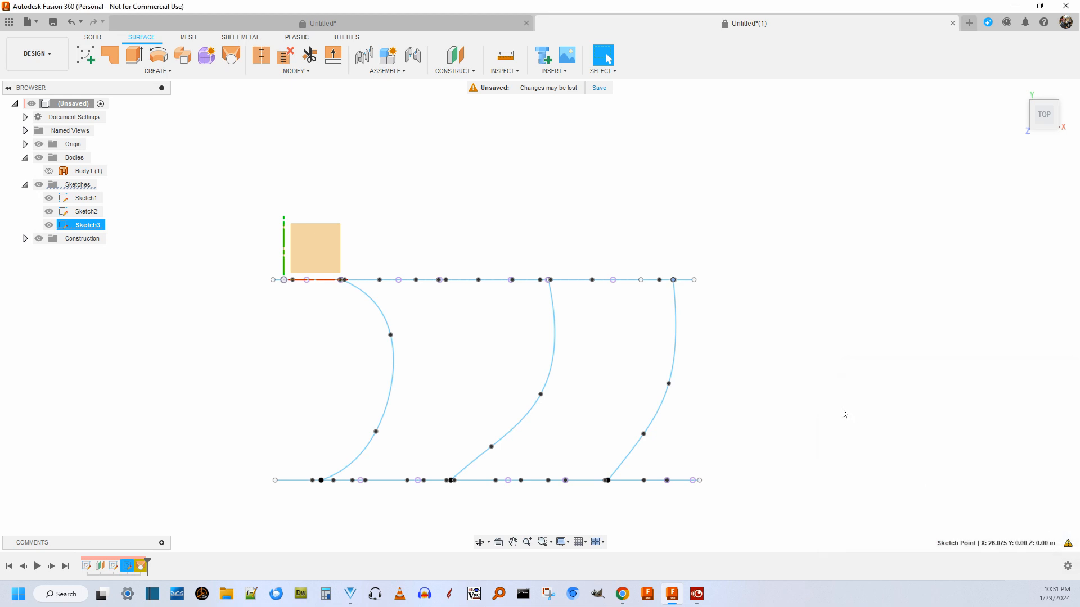
scroll(833, 433, "down", 3)
scroll(781, 440, "up", 3)
scroll(722, 444, "up", 3)
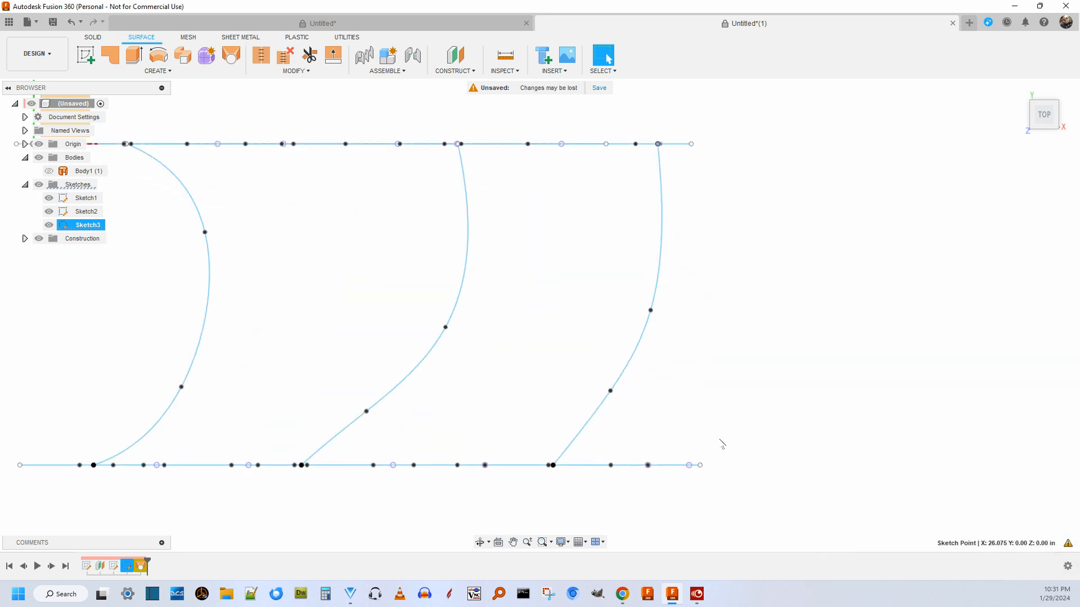
Open Loft1 for editing, examine where the middle rail misses the Sketch1 profile, and cancel the edit.
scroll(704, 450, "down", 3)
double_click(143, 567)
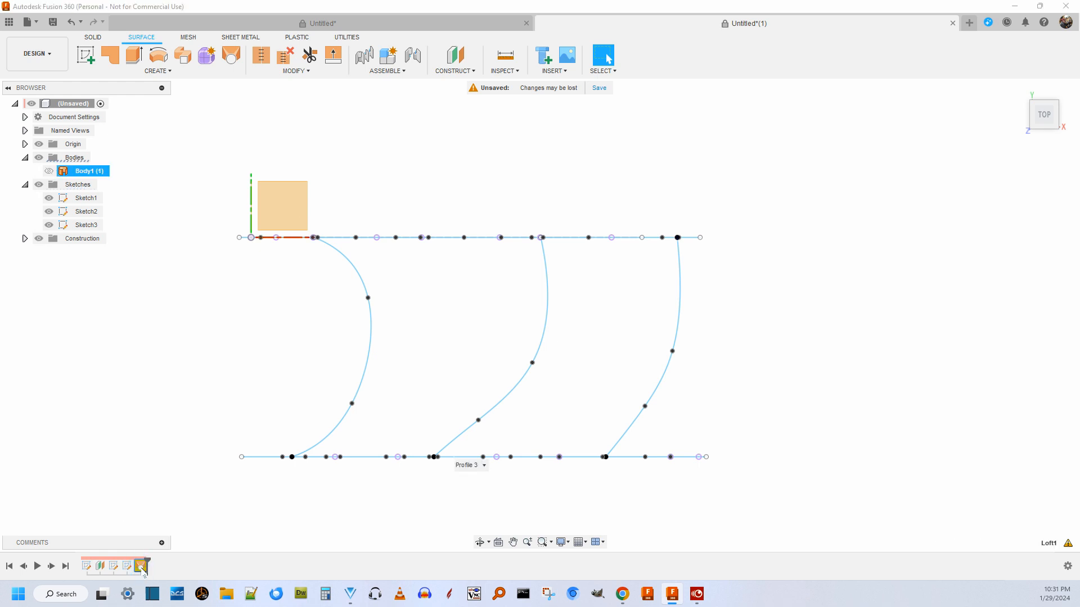
scroll(543, 240, "up", 8)
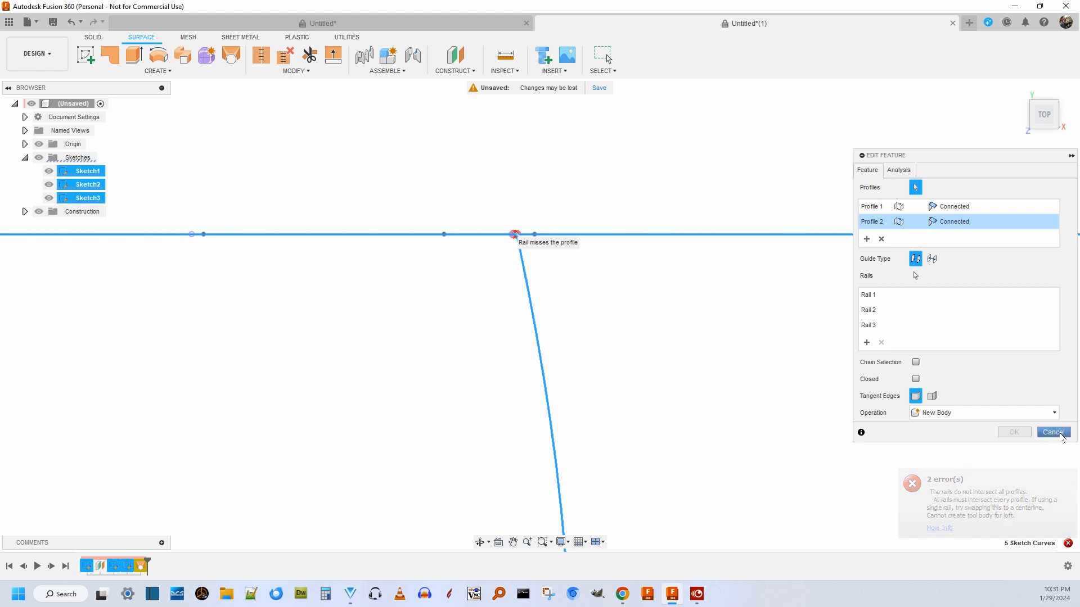
left_click(1050, 432)
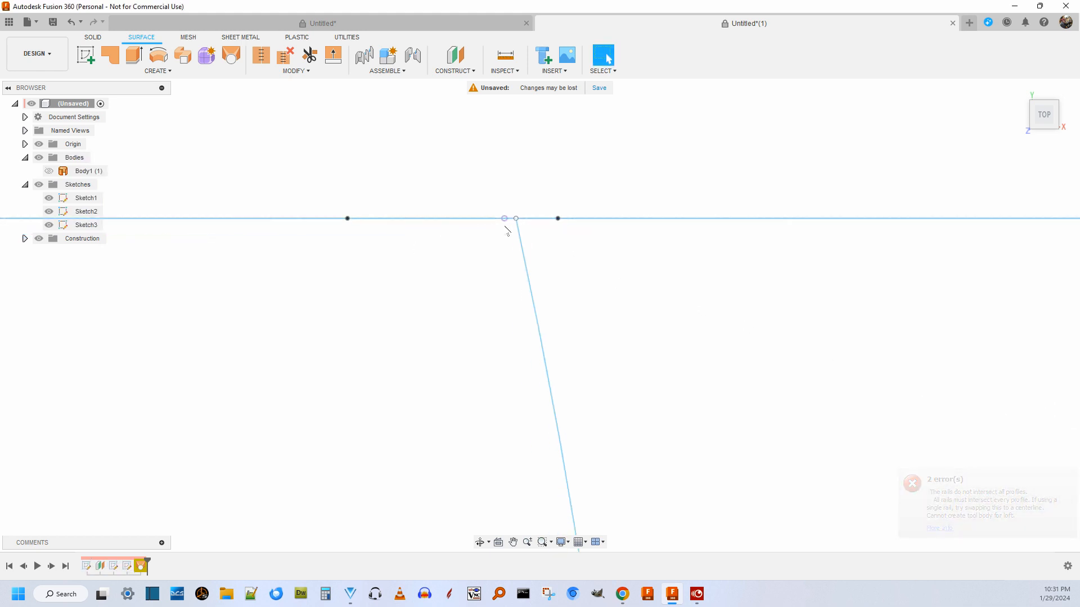
Snap the middle and first guide splines' endpoints onto the Sketch1 profile's points at X 17.688 in and X 3.802 in.
left_click_drag(516, 219, 504, 220)
scroll(512, 257, "down", 10)
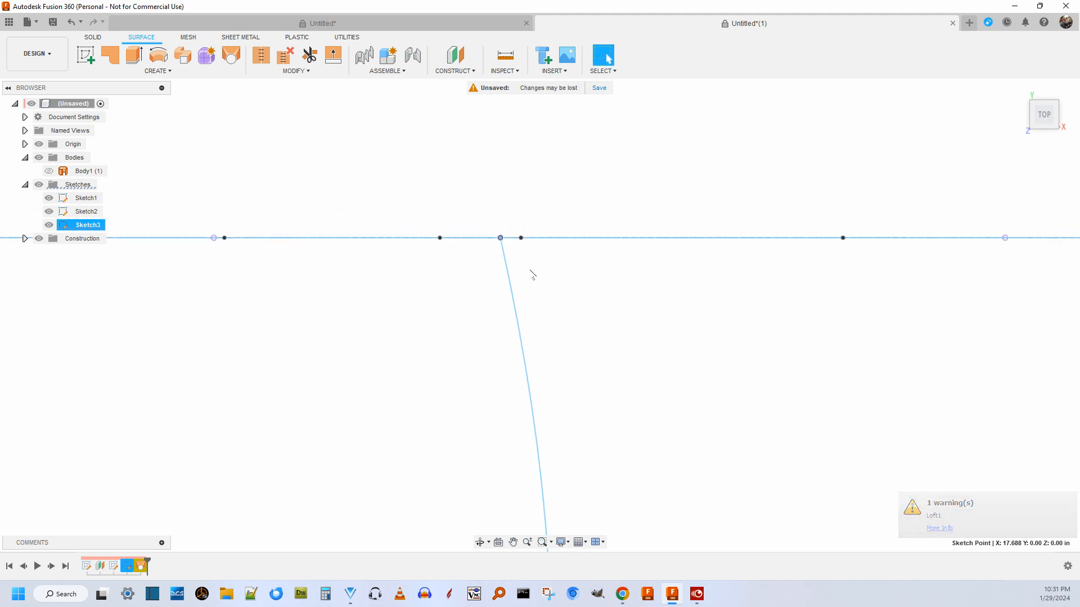
scroll(410, 291, "up", 8)
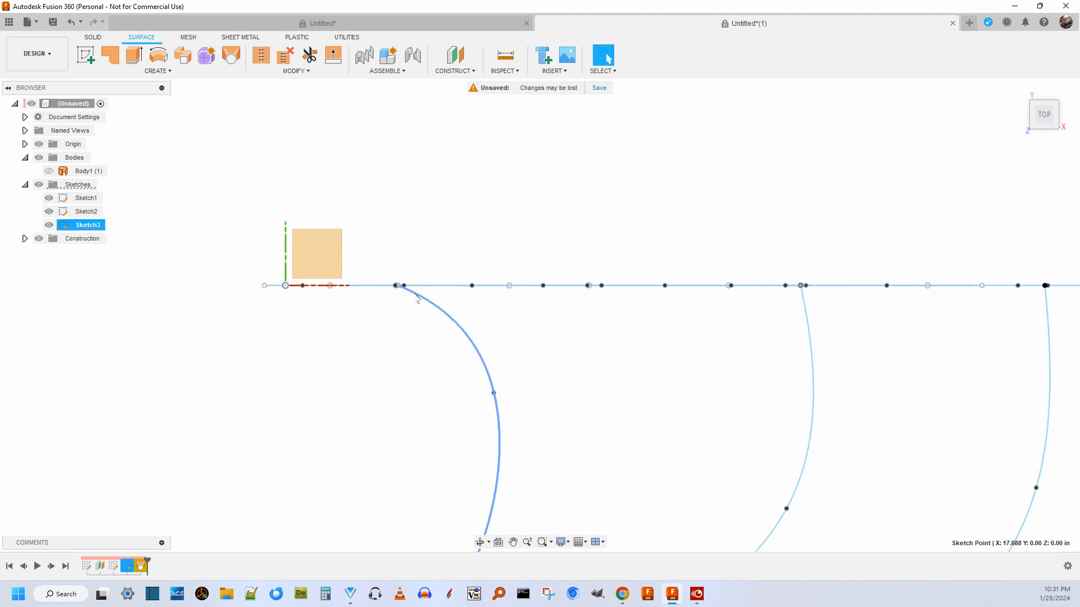
scroll(414, 271, "up", 2)
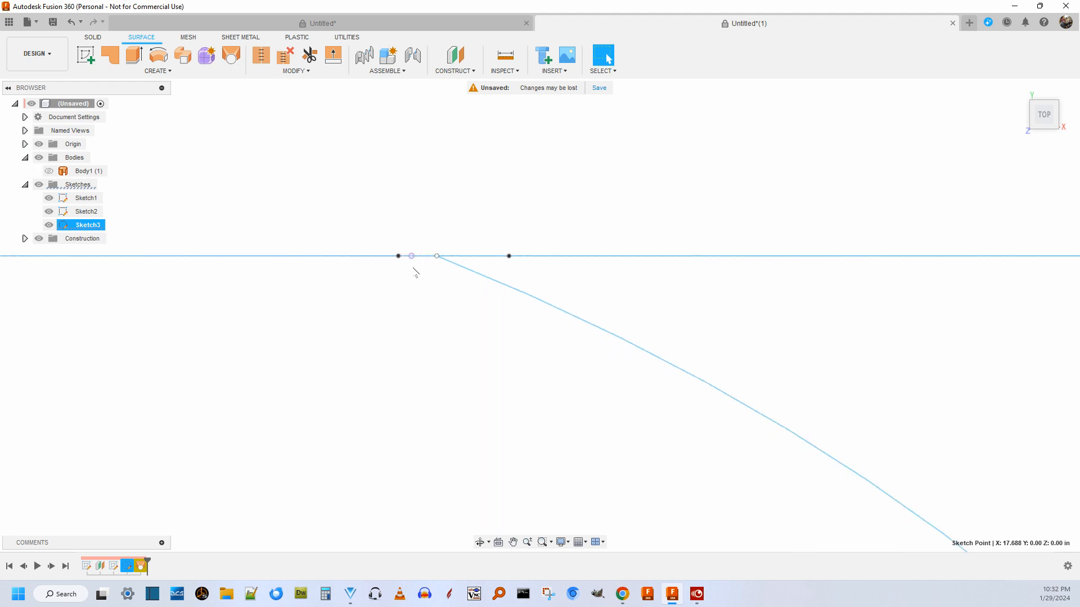
left_click_drag(438, 256, 413, 257)
scroll(386, 329, "down", 4)
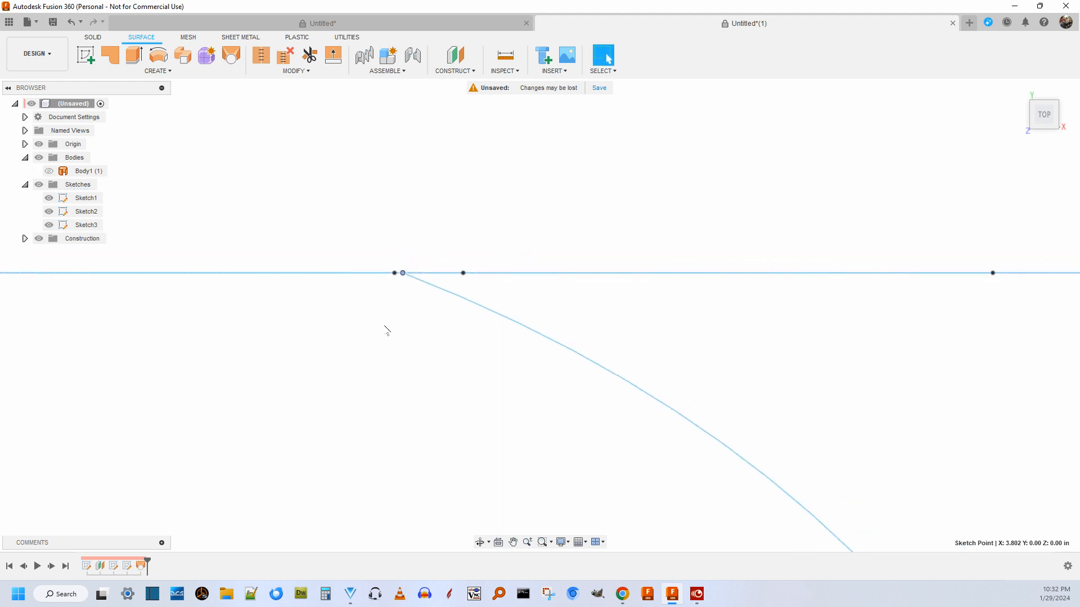
scroll(286, 501, "down", 3)
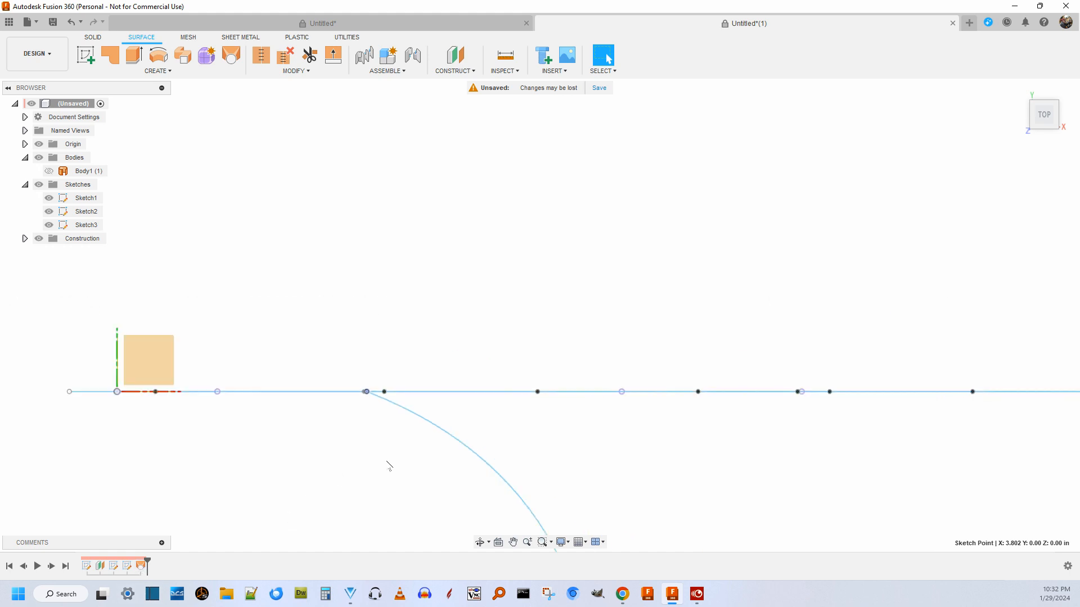
Show Body1 and check in the top view how the lofted surface follows the three reconnected rails.
left_click(49, 171)
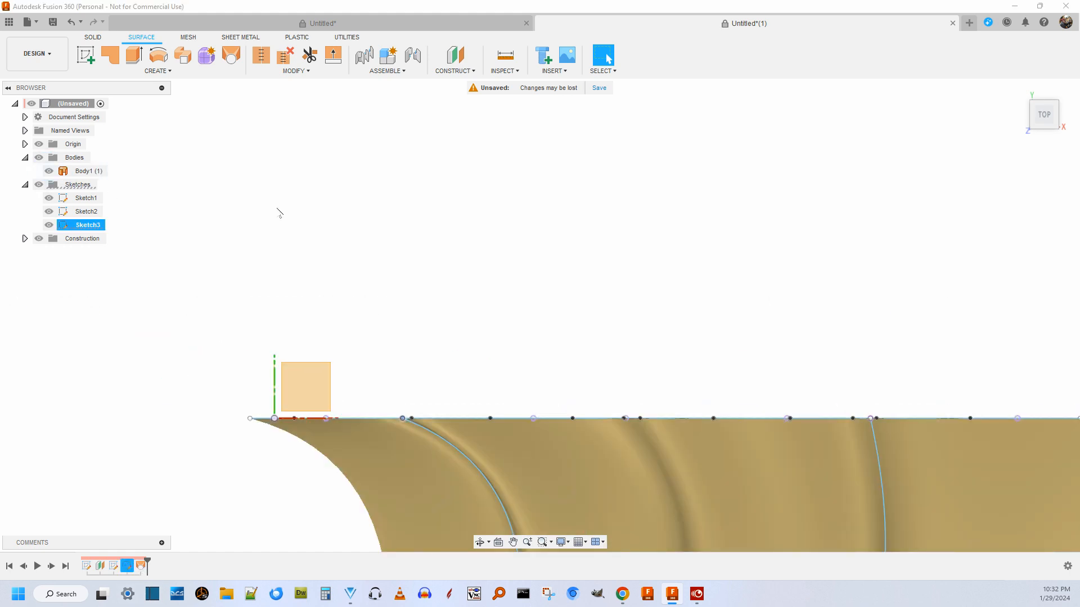
scroll(332, 191, "down", 4)
scroll(444, 419, "up", 2)
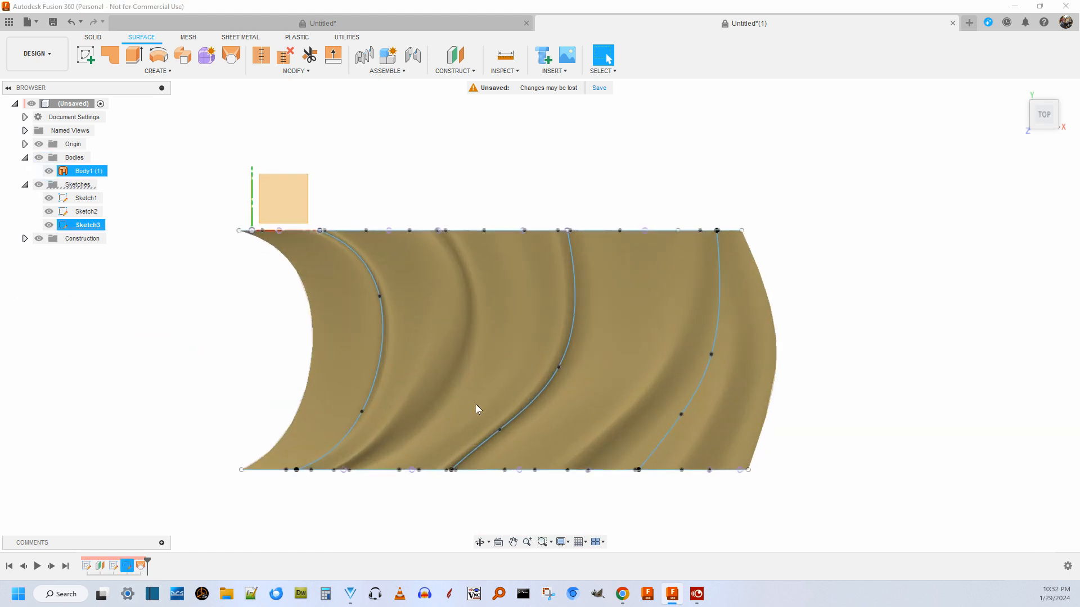
scroll(476, 410, "down", 1)
scroll(471, 378, "up", 3)
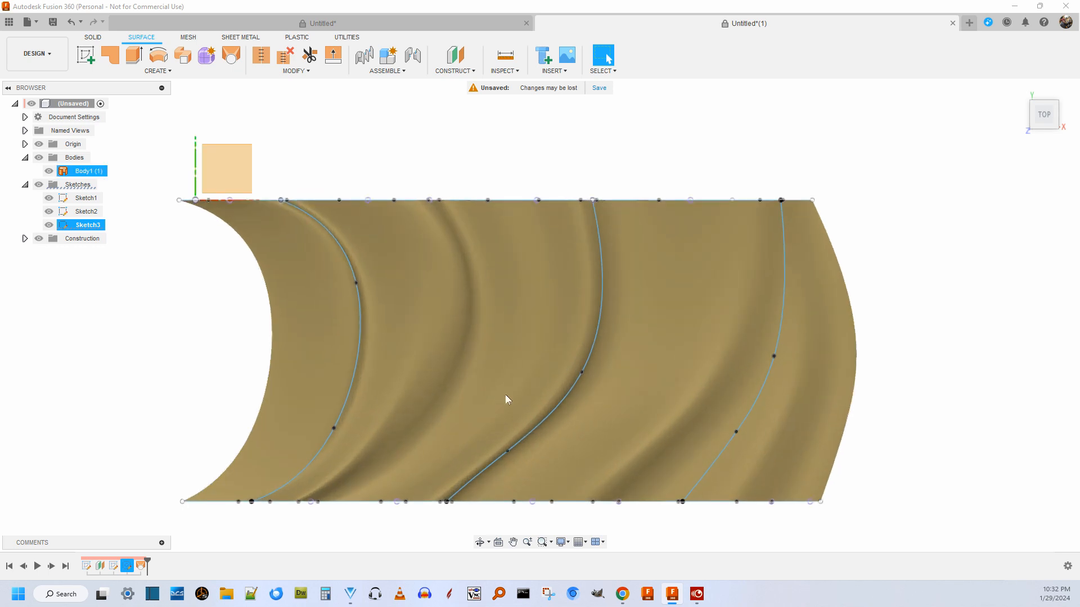
Examine the lofted surface's folds along the rails and both profile edges from oblique front angles.
left_click_drag(1051, 118, 942, 201)
scroll(893, 259, "down", 2)
scroll(736, 326, "up", 3)
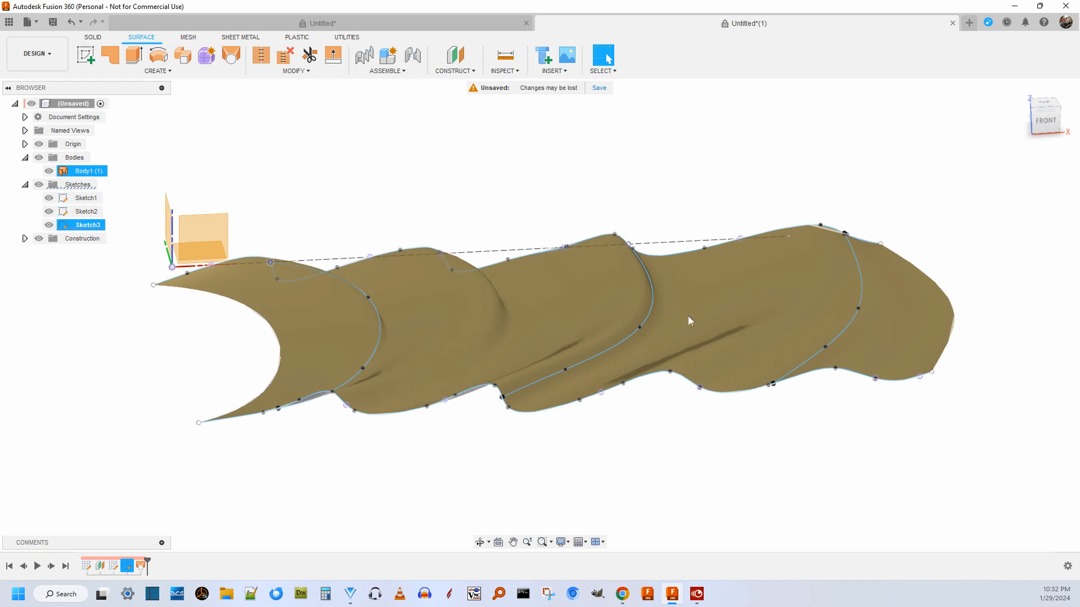
scroll(587, 299, "up", 2)
scroll(584, 299, "down", 2)
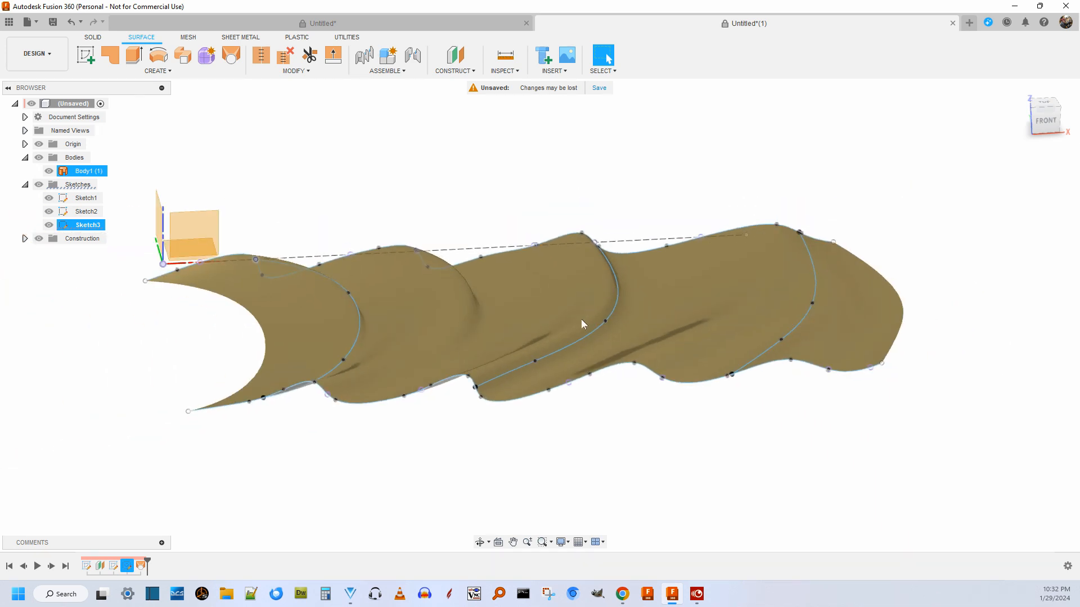
scroll(501, 394, "down", 2)
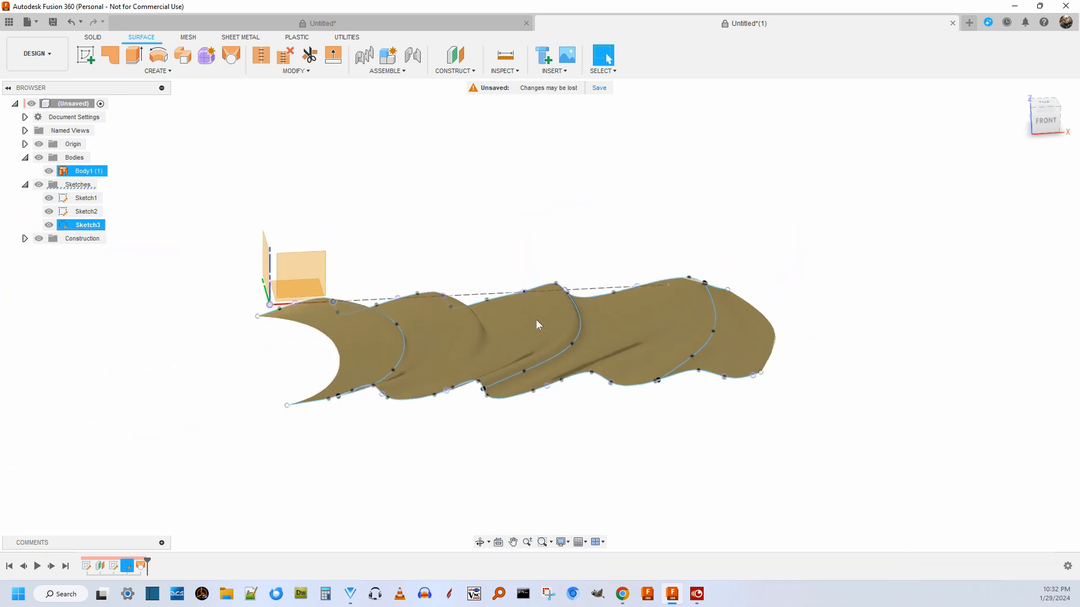
scroll(537, 324, "up", 2)
mouse_move(1050, 129)
left_mouse_down()
mouse_move(1047, 178)
mouse_move(1047, 142)
mouse_move(1046, 175)
mouse_move(1033, 134)
mouse_move(1049, 142)
mouse_move(1052, 124)
left_mouse_up()
scroll(920, 208, "down", 3)
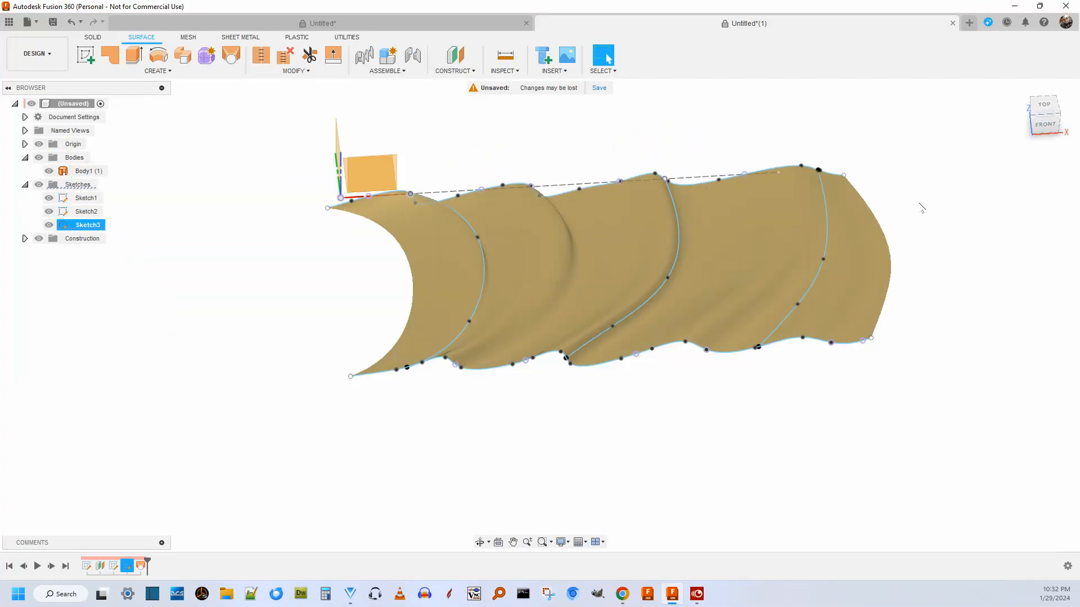
Reshape the rails by moving their interior points nearest Sketch1 to about X 8.568, Y -5.218; X 19.174, Y -7.783; and X 25.544, Y -5.844 in.
scroll(855, 185, "up", 3)
mouse_move(821, 292)
left_mouse_down()
mouse_move(844, 287)
mouse_move(795, 287)
left_mouse_up()
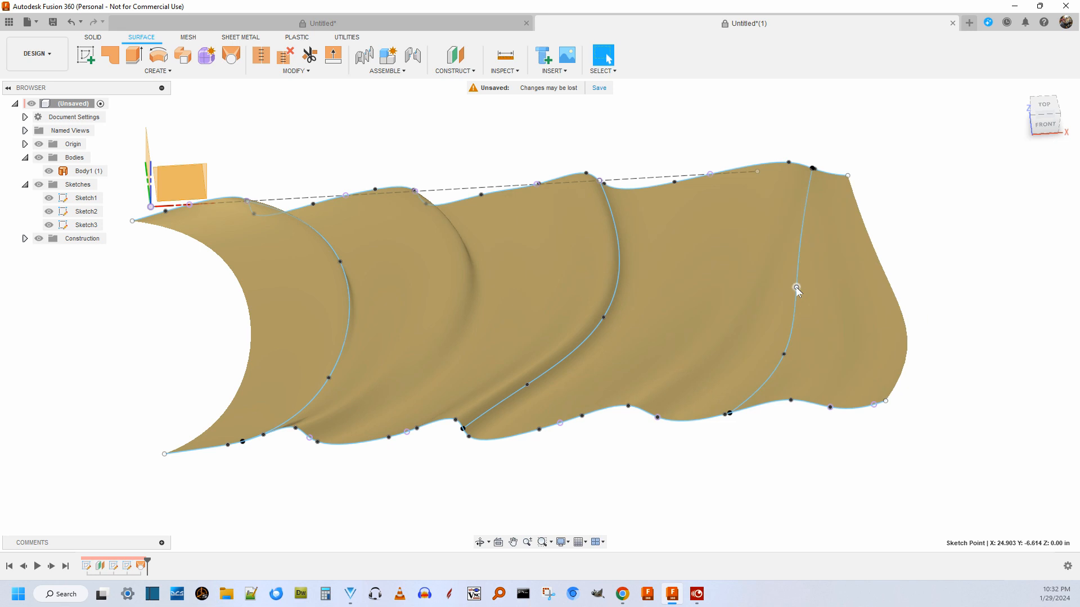
left_click_drag(601, 316, 654, 316)
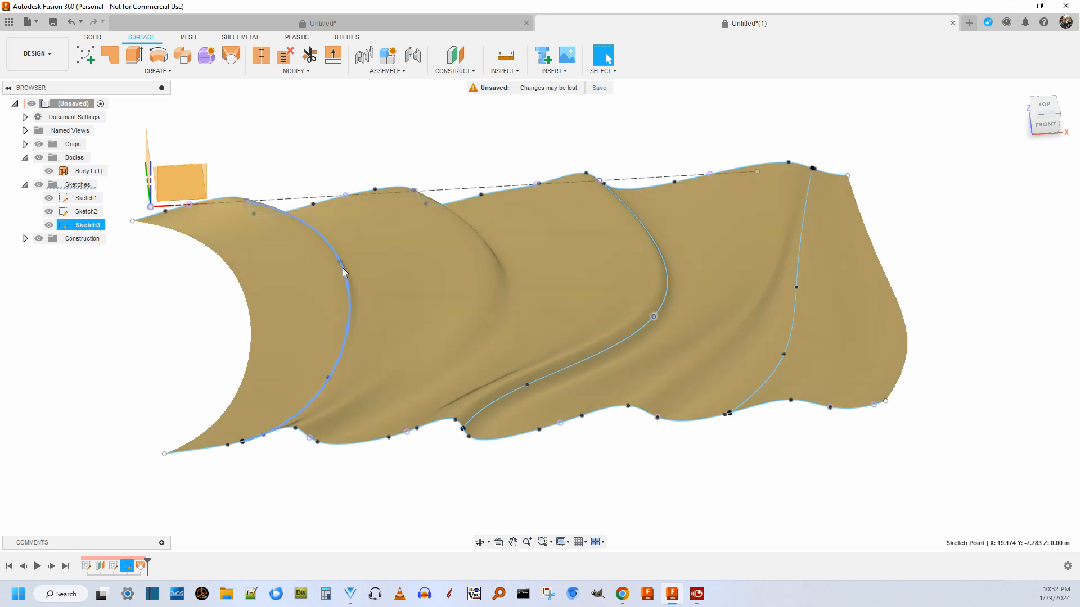
mouse_move(340, 262)
left_mouse_down()
mouse_move(447, 265)
mouse_move(184, 304)
mouse_move(379, 287)
left_mouse_up()
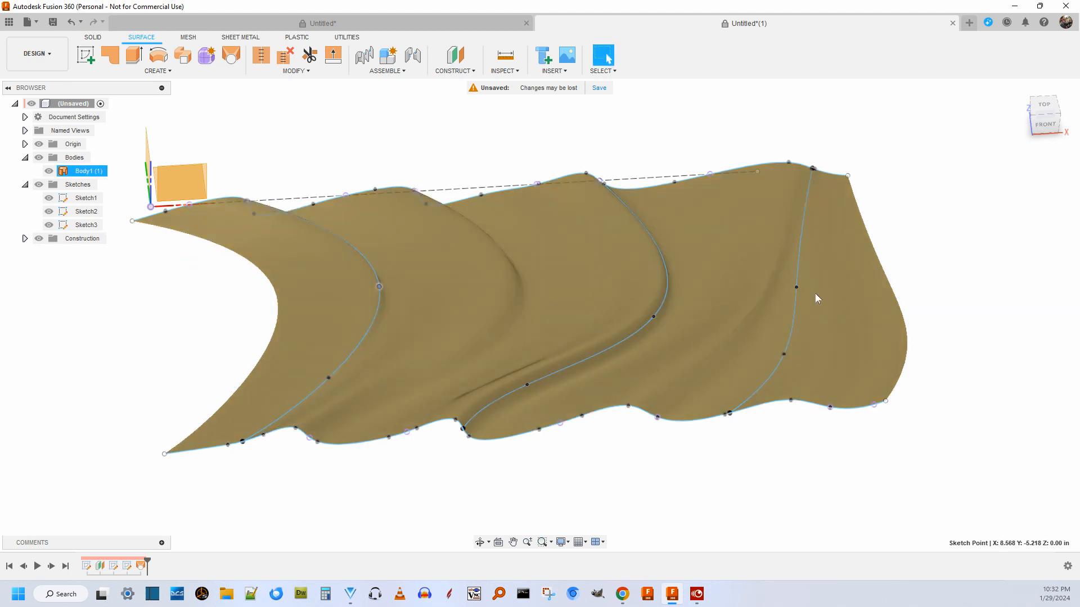
mouse_move(794, 288)
left_mouse_down()
mouse_move(884, 285)
mouse_move(804, 277)
left_mouse_up()
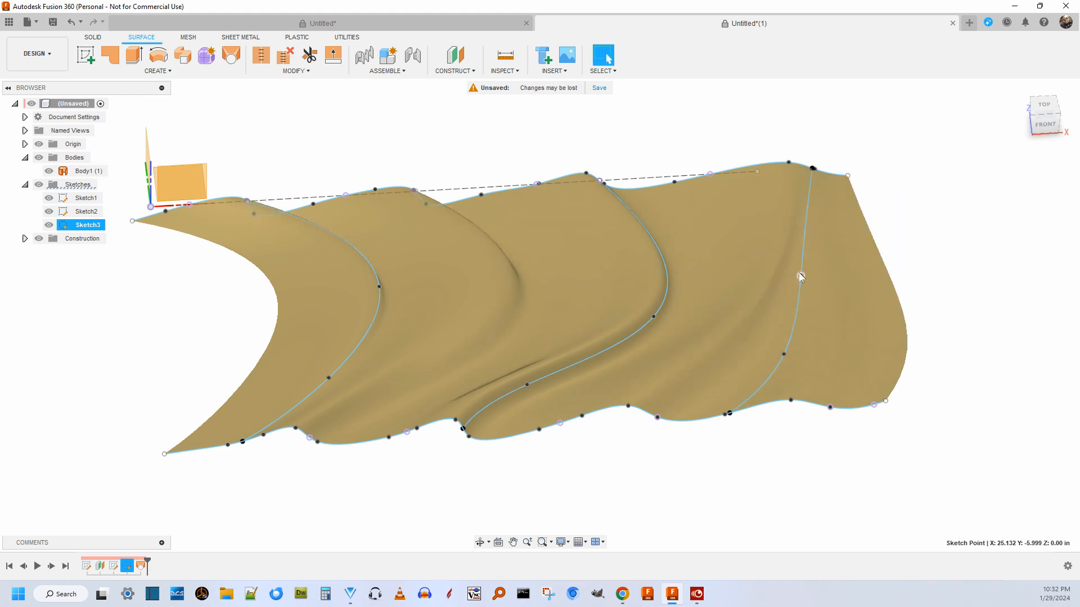
Examine the folds of the reshaped lofted surface from a higher oblique angle.
left_click(1044, 107)
middle_click_drag(1036, 148, 1041, 85, "shift")
mouse_move(1041, 85)
left_mouse_down()
mouse_move(1042, 74)
mouse_move(1040, 142)
mouse_move(1038, 112)
left_mouse_up()
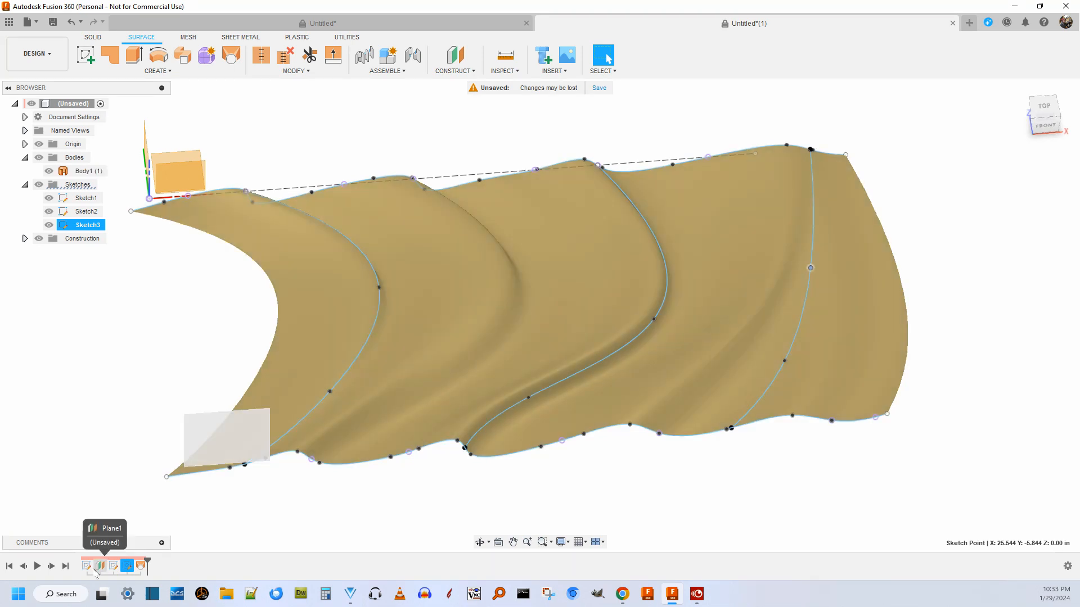
scroll(417, 361, "down", 1)
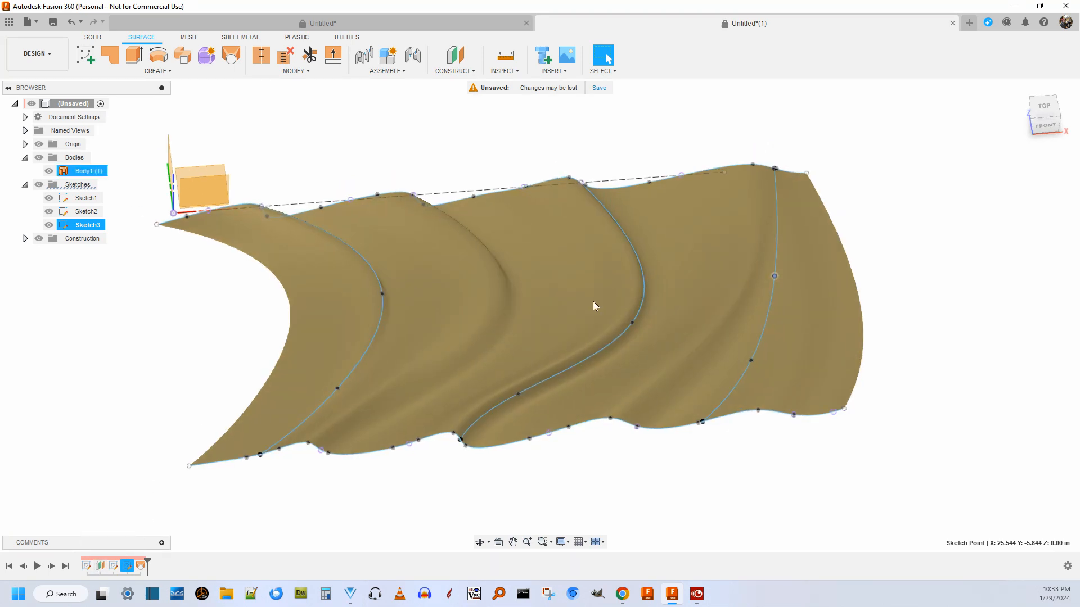
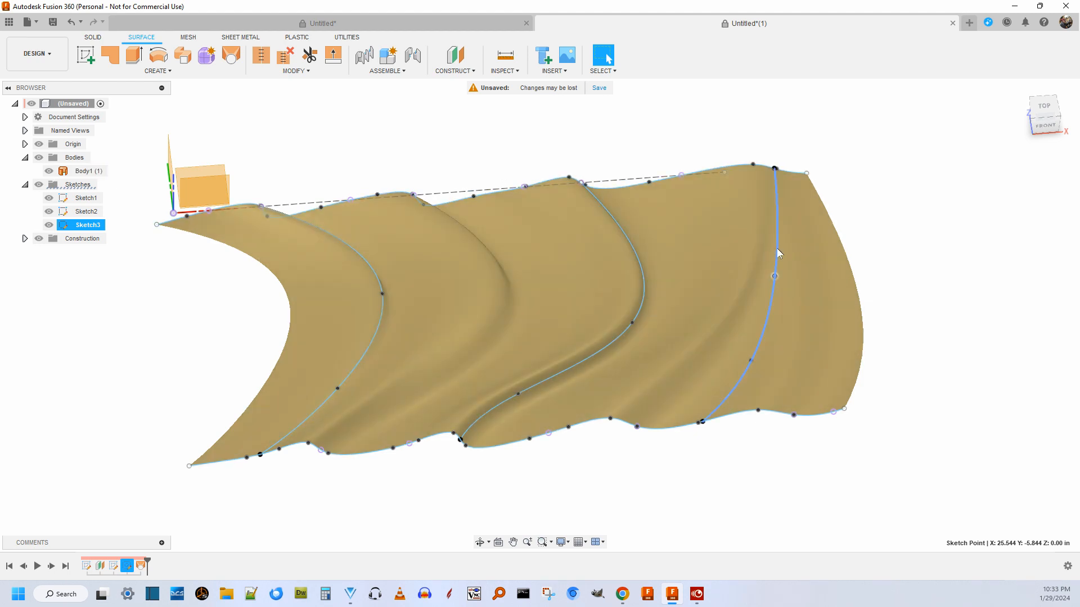
Move the third rail's interior points to about X 26.745, Y -7.028 and X 25.062, Y -11.174, and the first rail's to X 5.938, Y -4.169 and X 4.661, Y -9.758 in.
left_click_drag(775, 277, 805, 284)
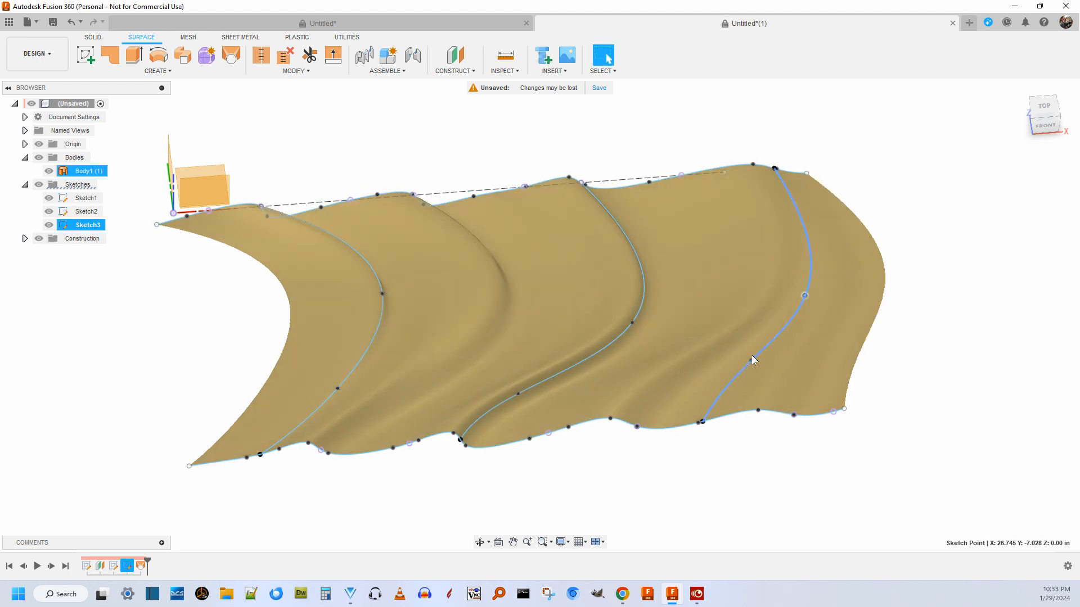
left_click_drag(750, 361, 775, 371)
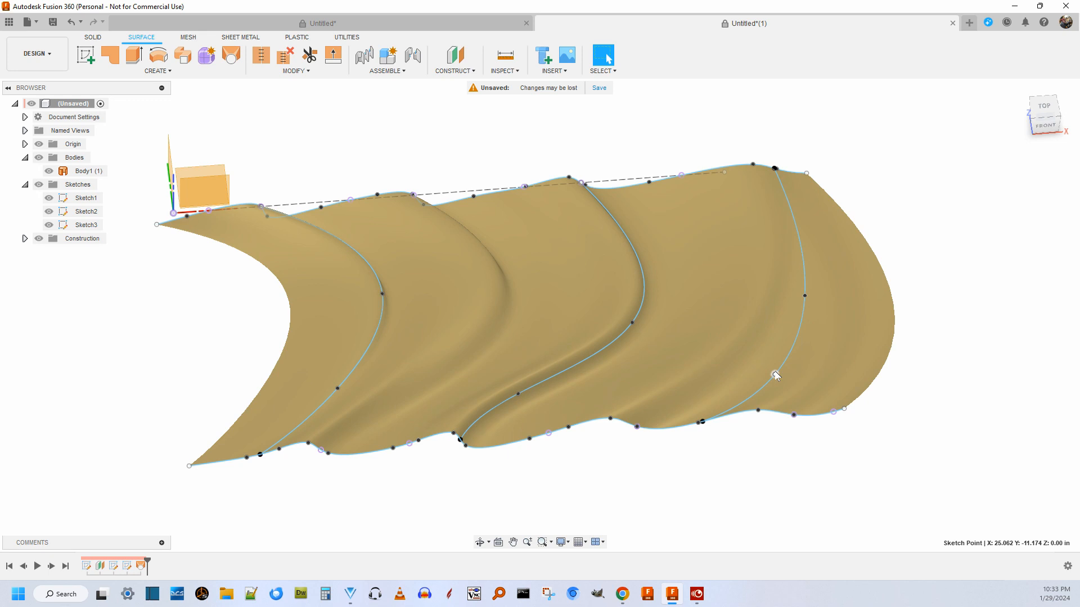
left_click(1043, 108)
mouse_move(1036, 125)
left_mouse_down()
mouse_move(1047, 86)
mouse_move(1058, 126)
mouse_move(1047, 122)
left_mouse_up()
mouse_move(380, 290)
left_mouse_down()
mouse_move(312, 295)
mouse_move(320, 277)
left_mouse_up()
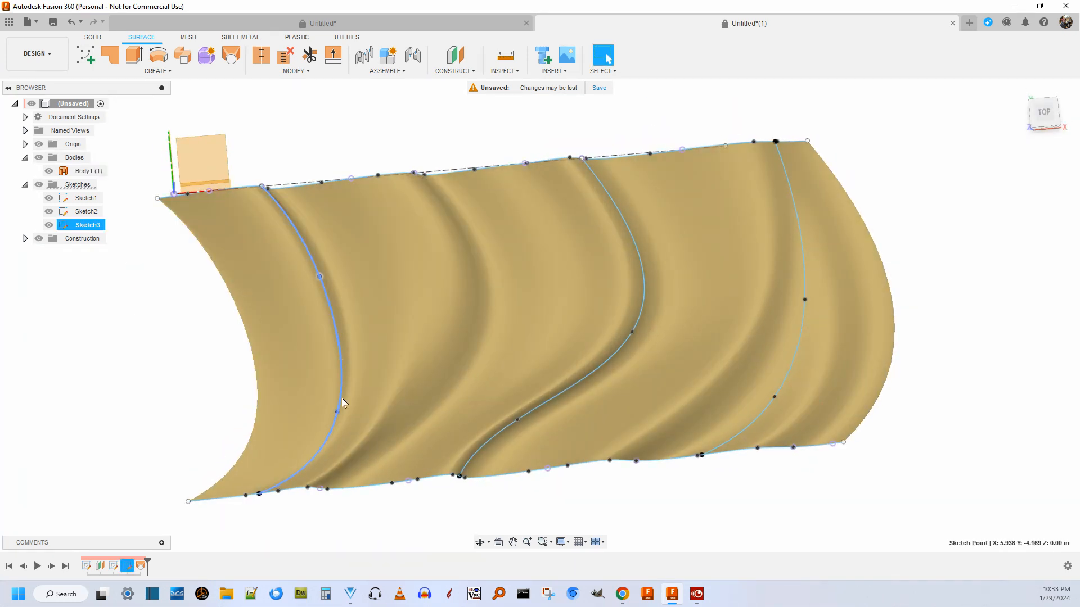
left_click_drag(336, 408, 300, 406)
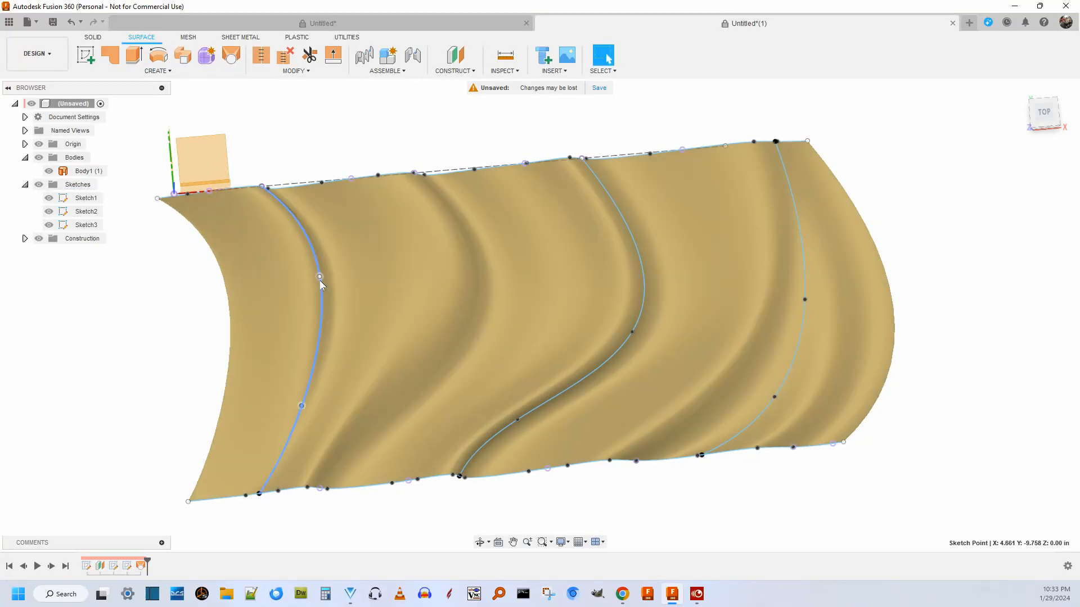
Shift the first rail sideways and reconnect its loose end to Sketch1's profile at the first wave crest, about X 3.802, Y 0 in.
mouse_move(319, 276)
left_mouse_down()
mouse_move(279, 282)
mouse_move(297, 279)
left_mouse_up()
left_click(283, 275)
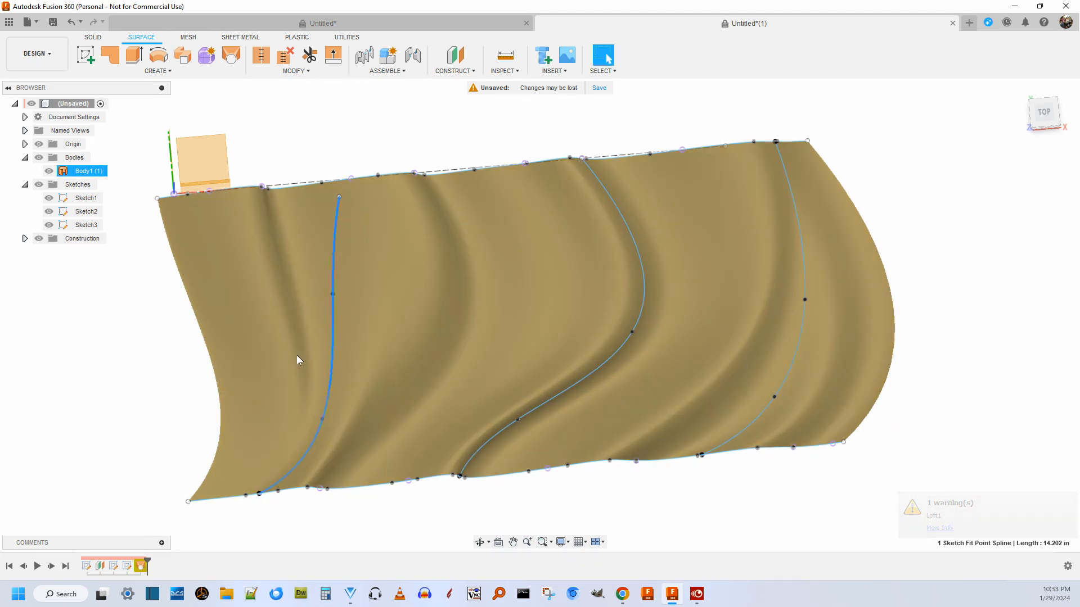
scroll(322, 221, "up", 4)
scroll(331, 218, "down", 3)
scroll(468, 219, "up", 5)
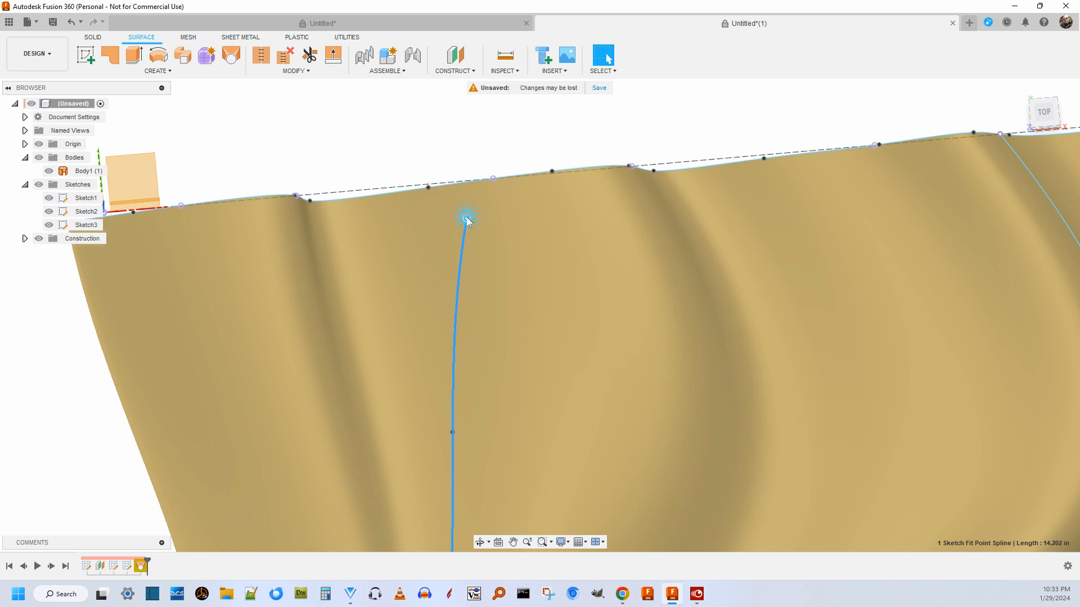
left_click_drag(467, 218, 298, 177)
scroll(297, 201, "down", 5)
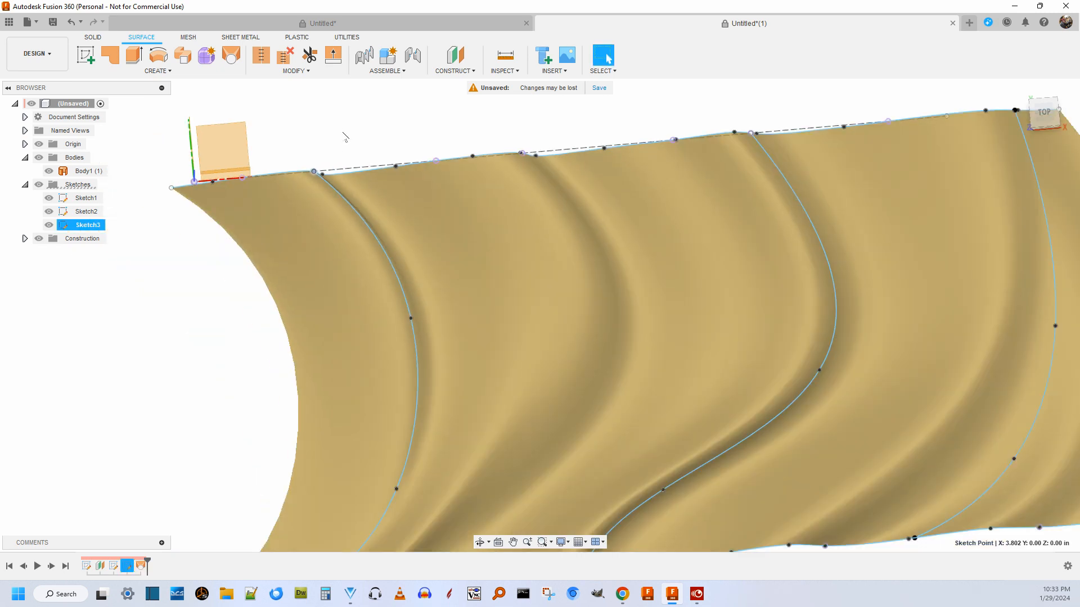
scroll(324, 170, "up", 5)
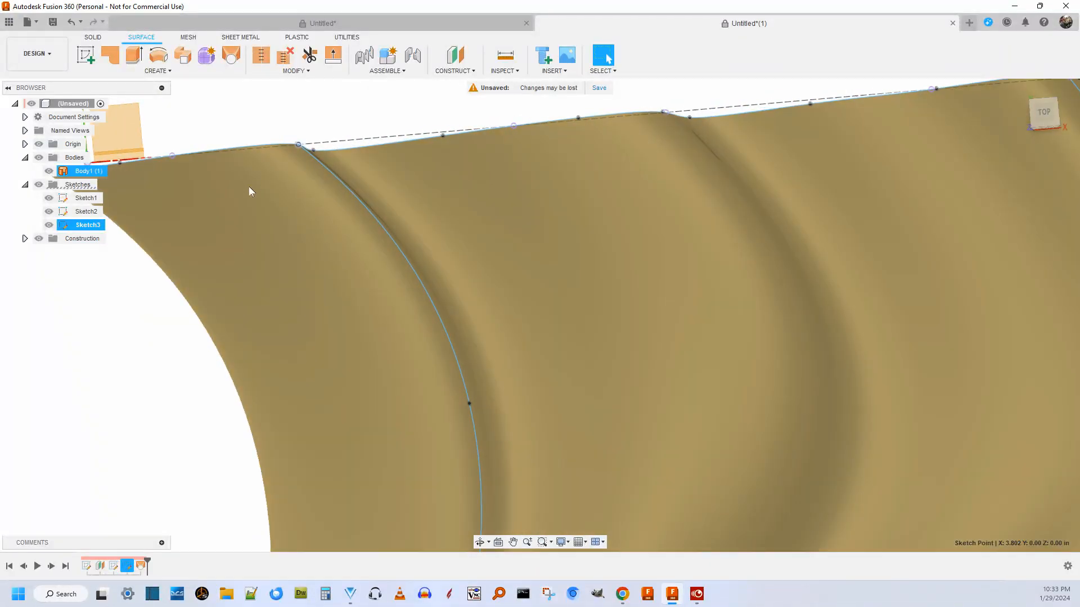
Reshape the middle rail by moving its interior points to about X 18.038, Y -4.582 and X 15.794, Y -10.449 in.
scroll(278, 153, "down", 5)
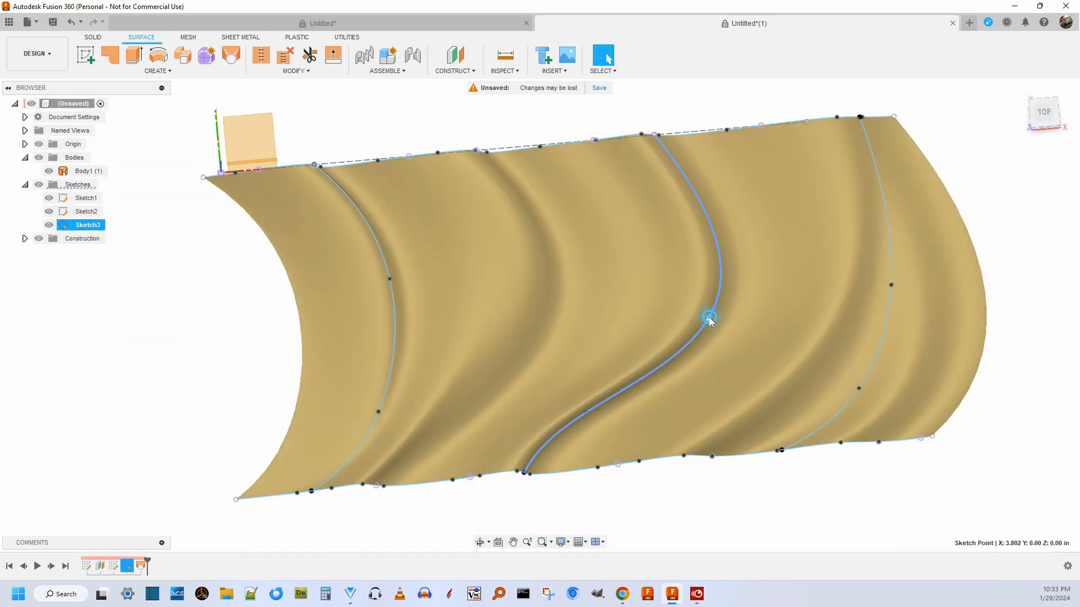
left_click_drag(708, 317, 673, 245)
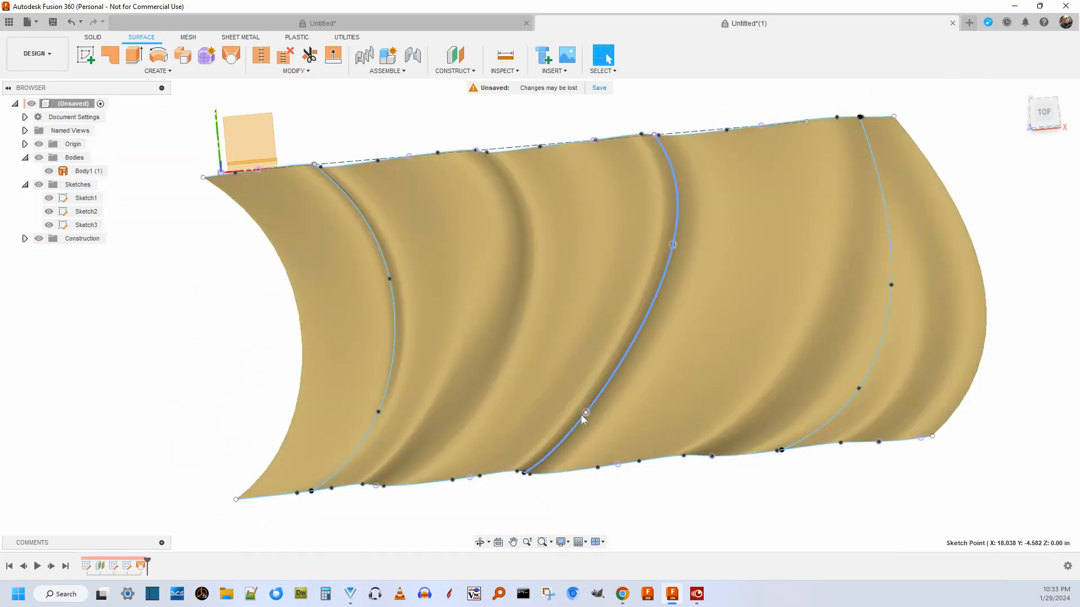
left_click_drag(584, 413, 630, 391)
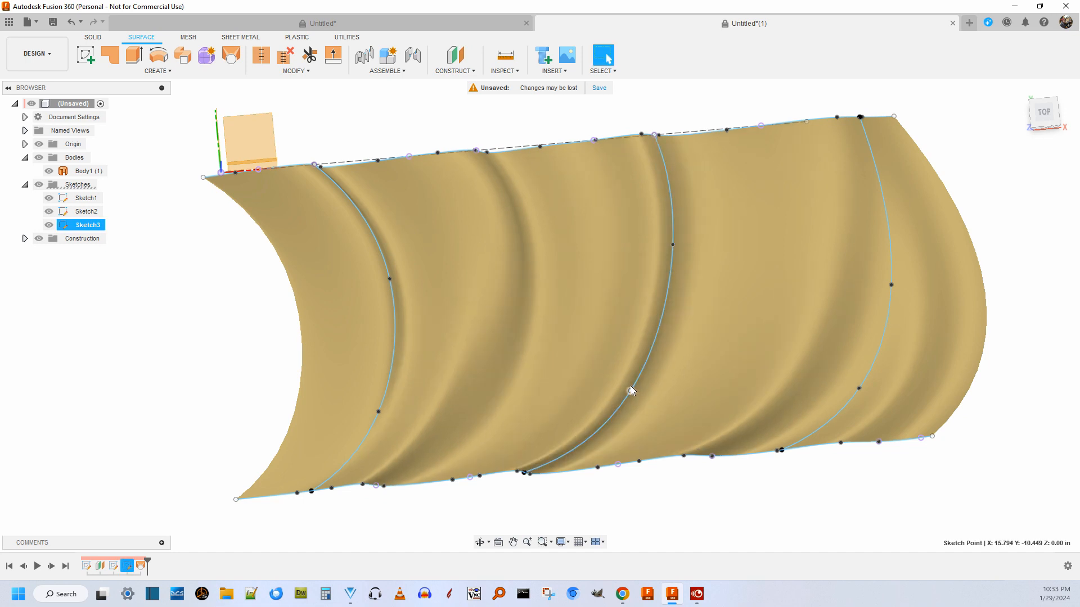
Examine the reshaped lofted surface's folds from the front, the top and an oblique front angle.
scroll(507, 299, "down", 3)
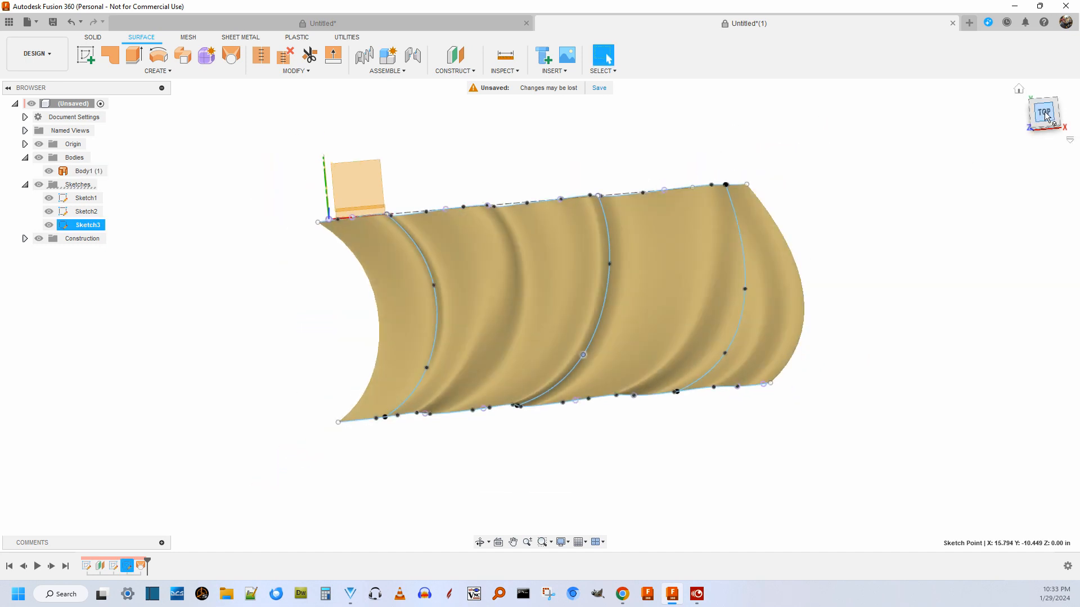
left_click(1040, 104)
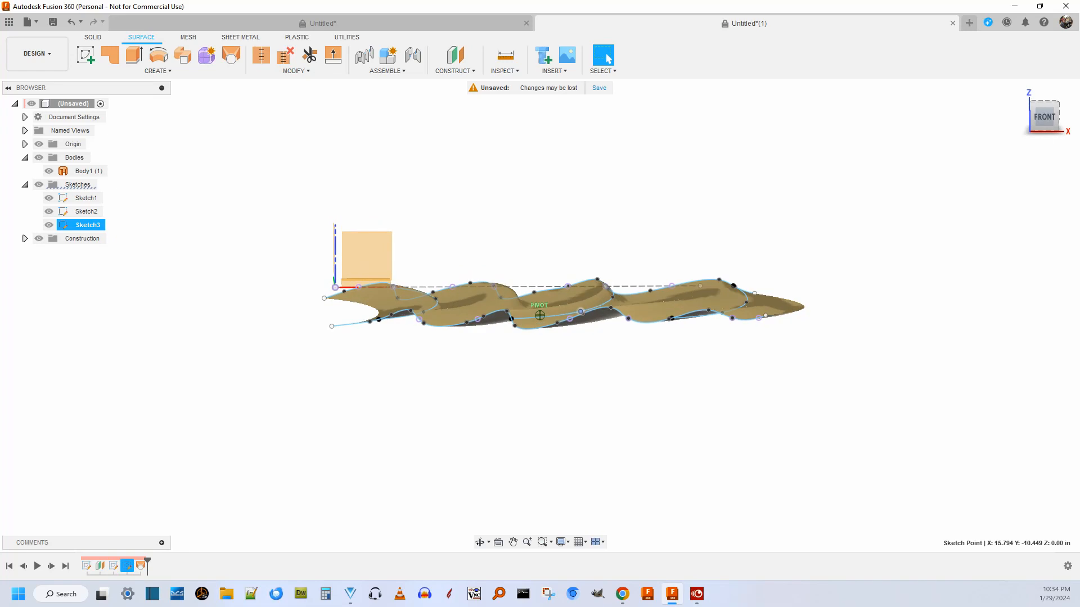
left_click_drag(1040, 73, 1043, 117)
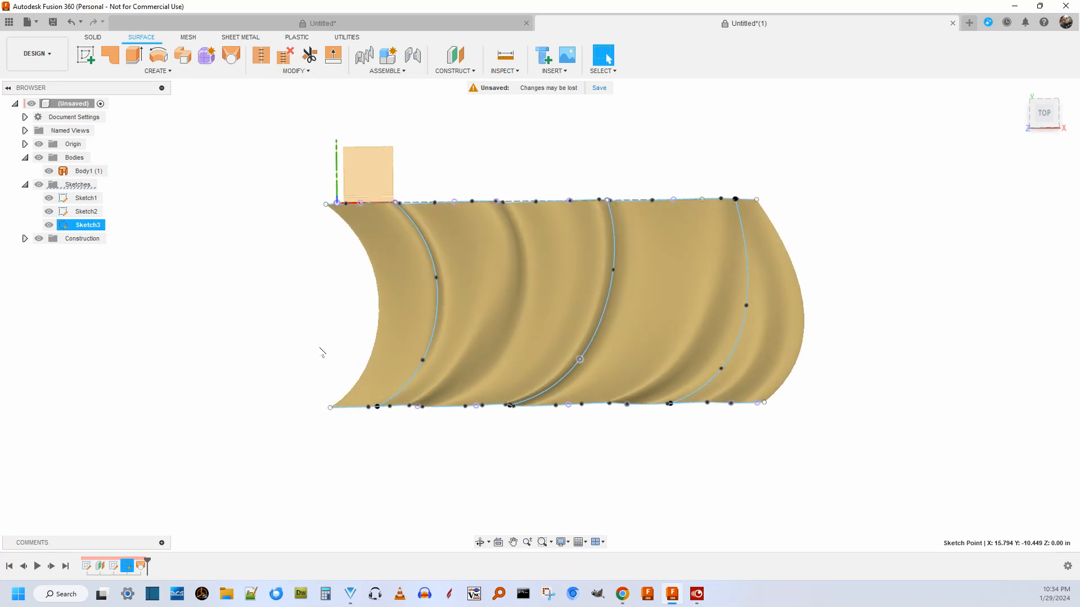
left_click(68, 567)
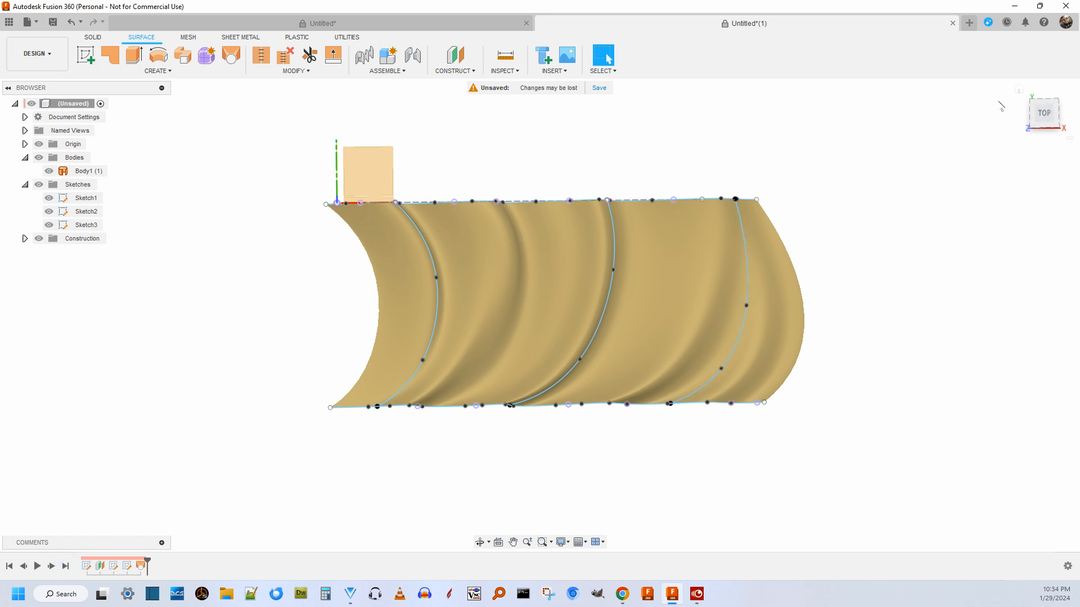
left_click(1044, 128)
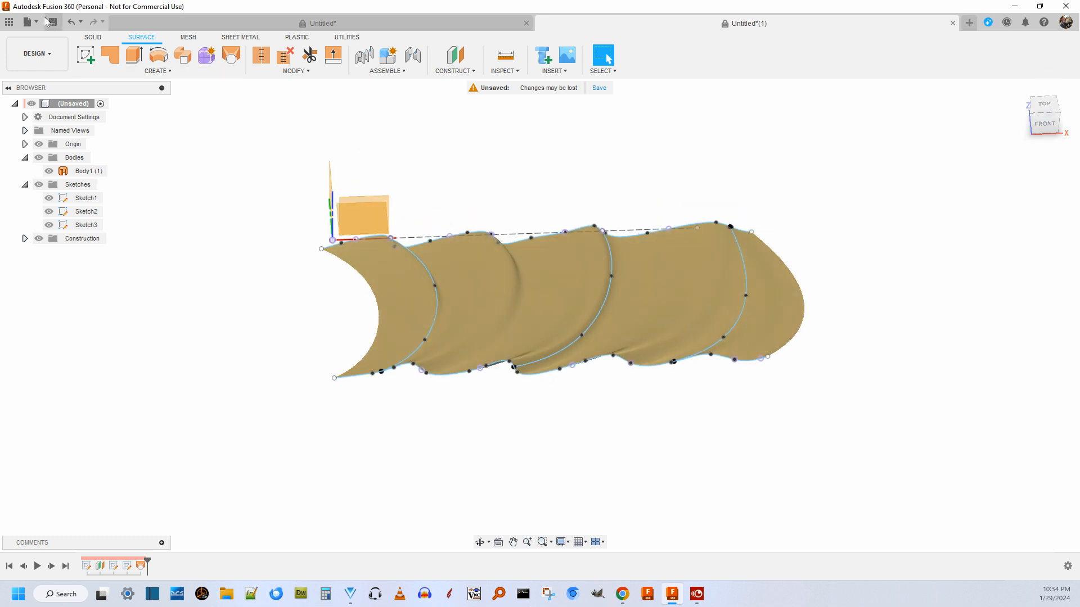
Create a construction plane offset about -1.185 in from the XY plane, clear below the lofted surface.
left_click(90, 37)
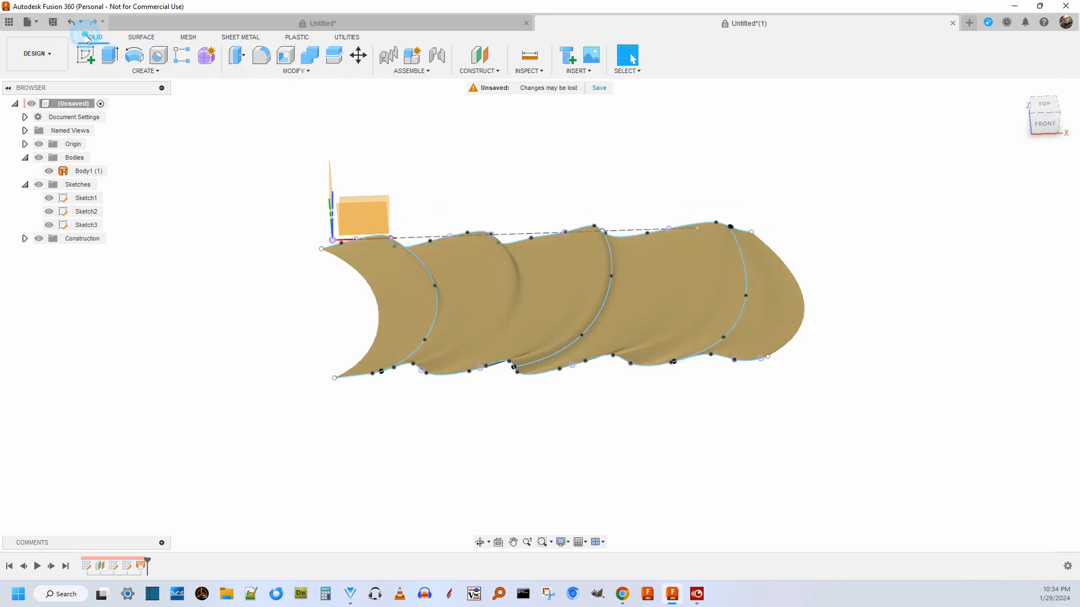
left_click(1045, 122)
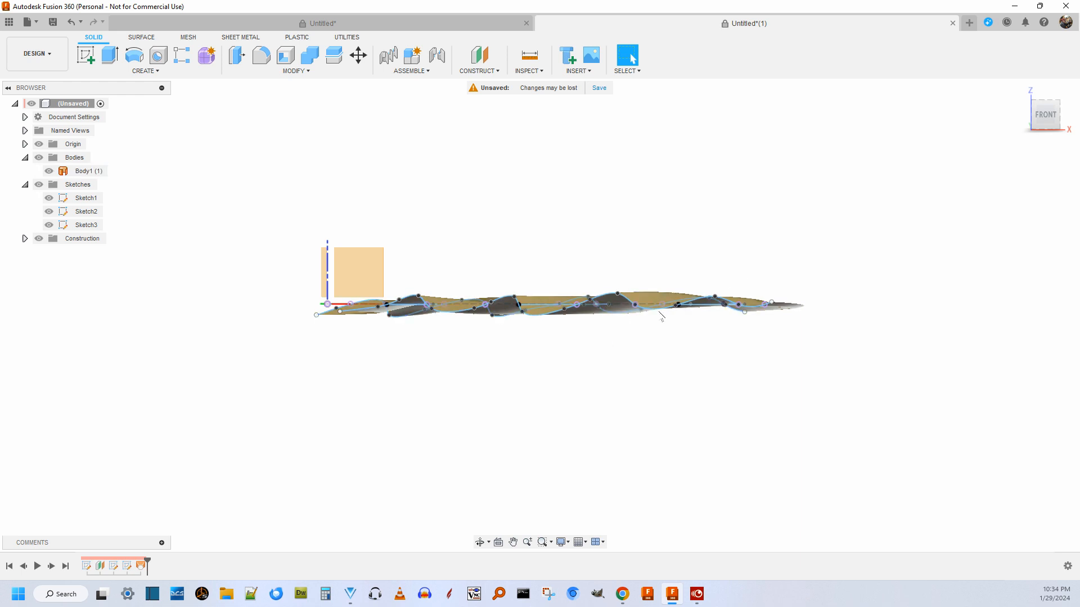
left_click_drag(1049, 111, 1056, 104)
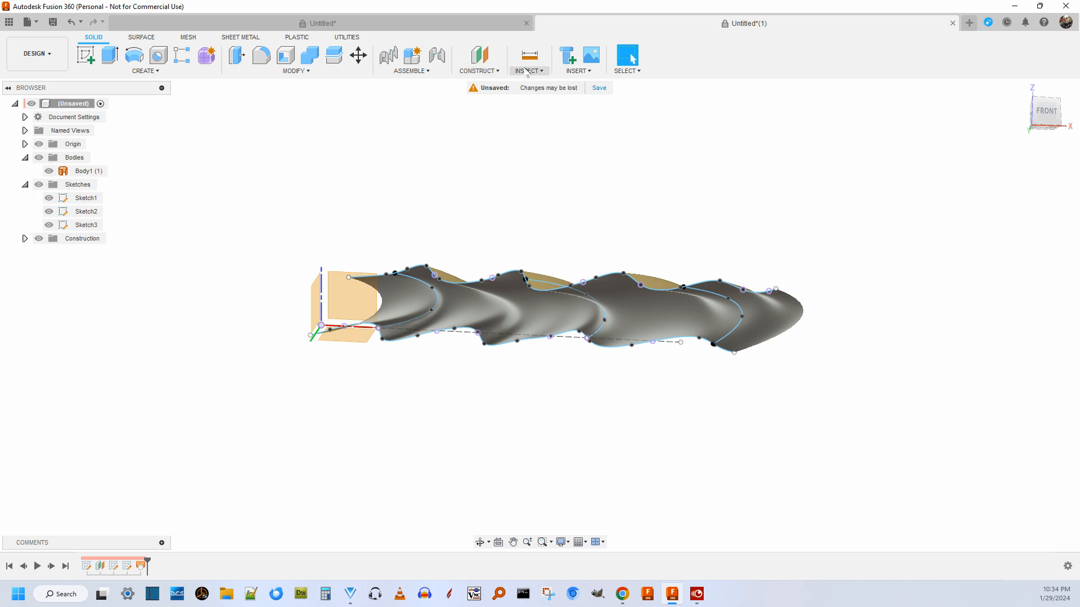
left_click(478, 71)
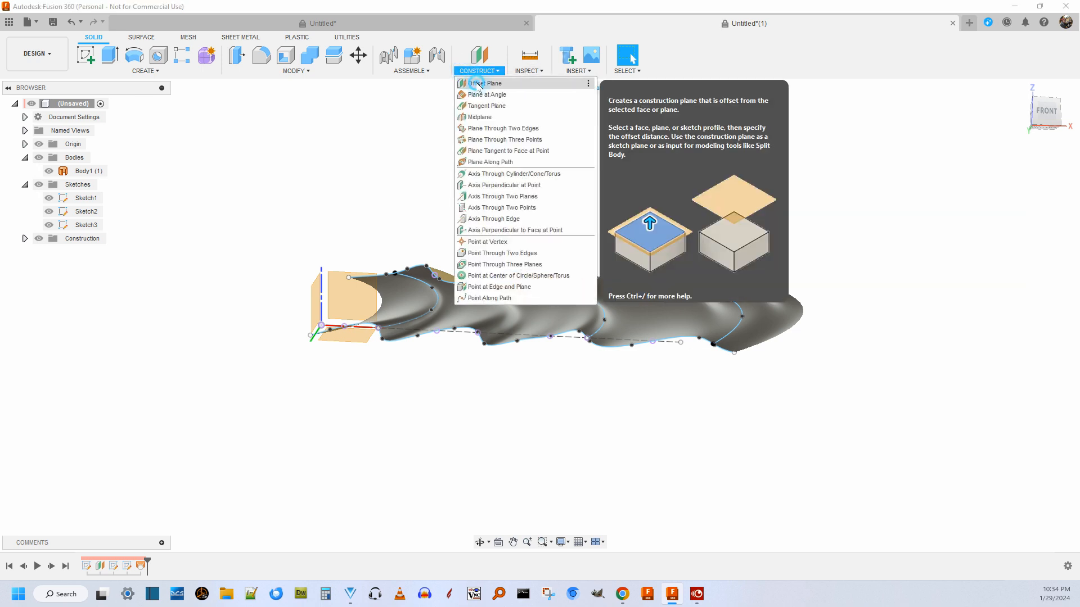
left_click(478, 83)
left_click(353, 340)
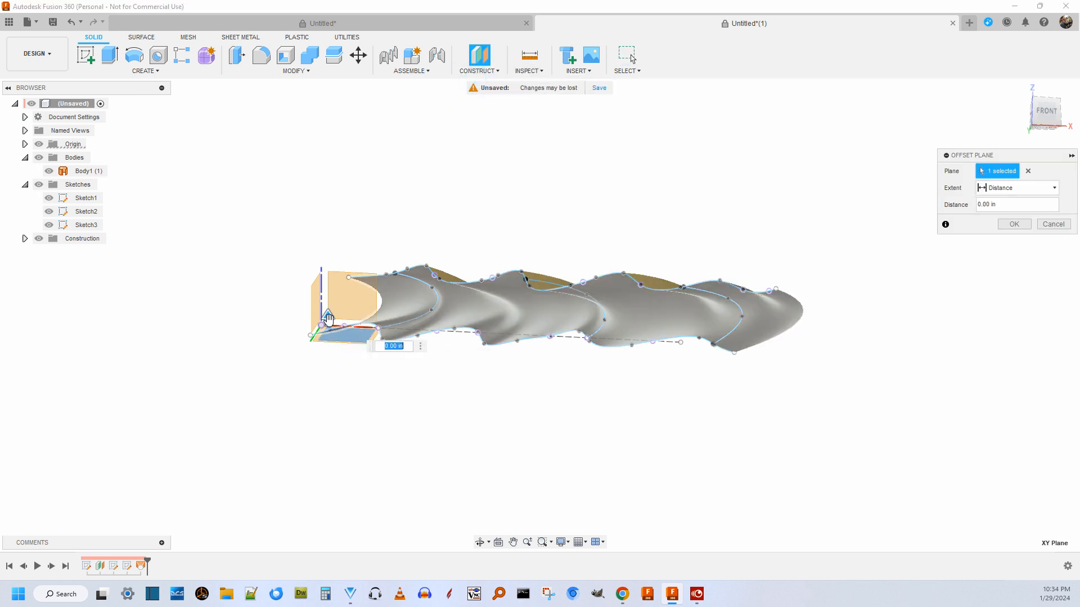
left_click_drag(328, 314, 329, 355)
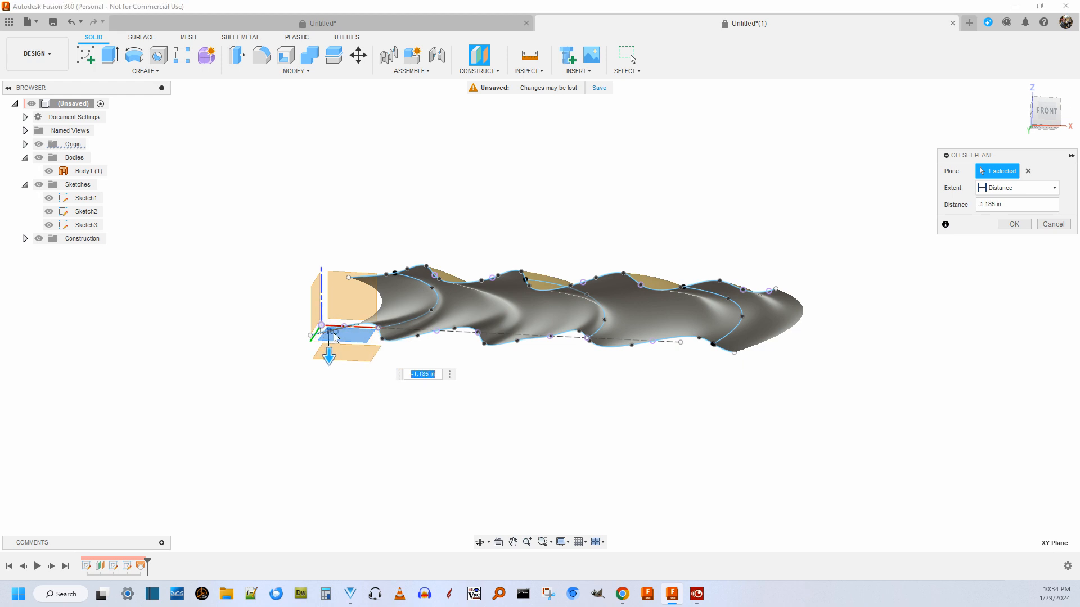
left_click(1038, 112)
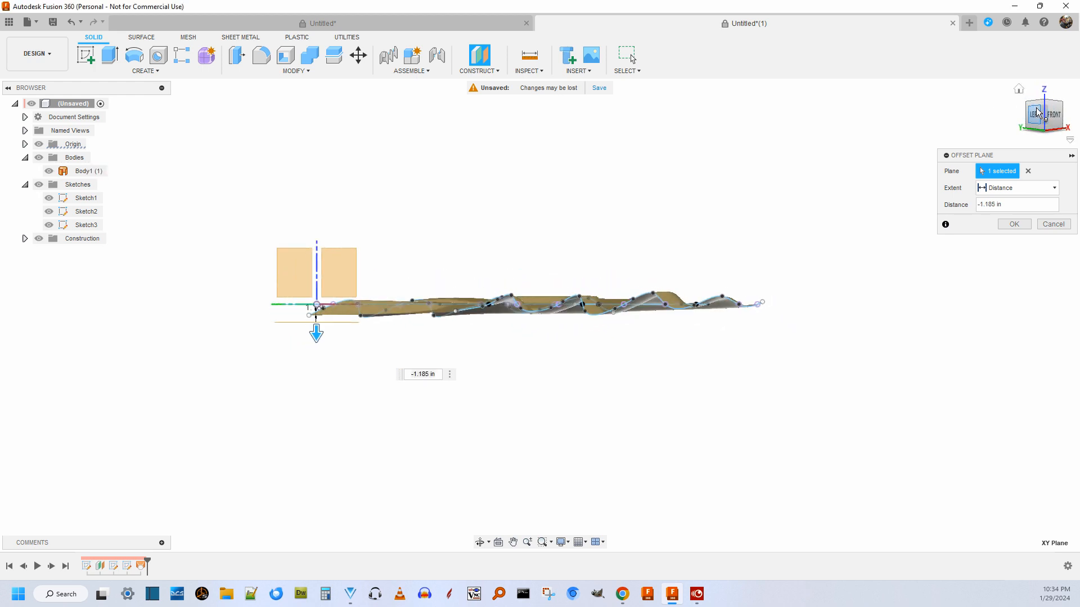
left_click(1054, 116)
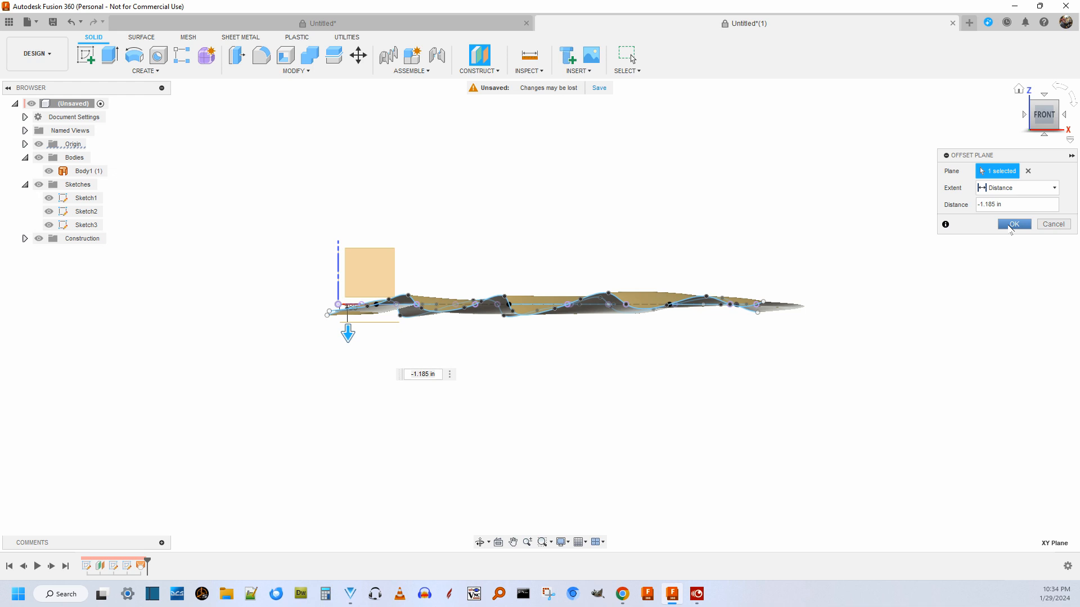
left_click(1011, 225)
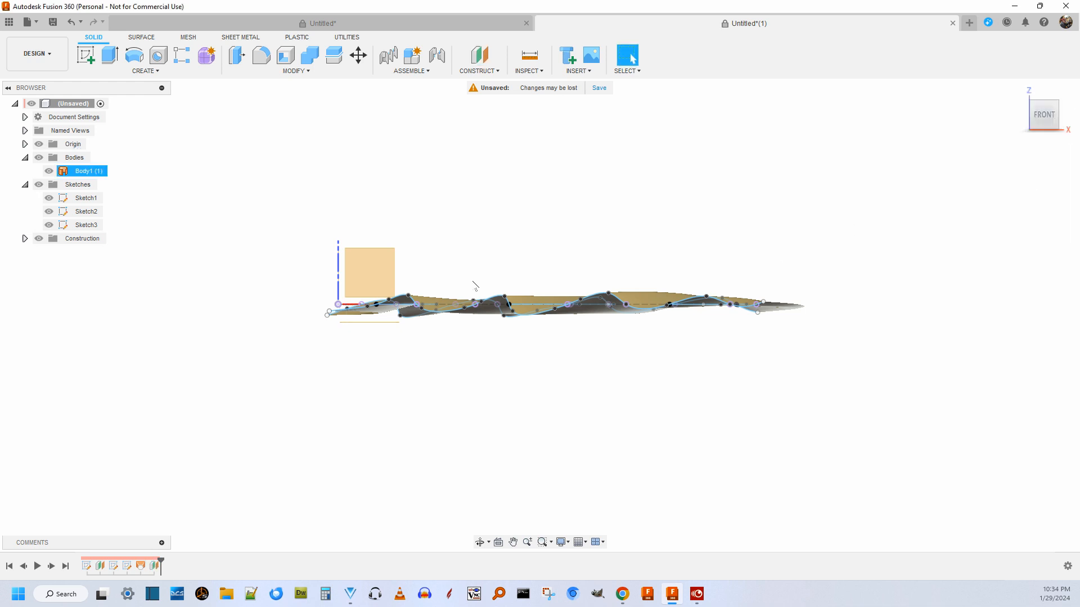
Start a new sketch on the offset construction plane below the lofted surface.
left_click(147, 71)
left_click(135, 93)
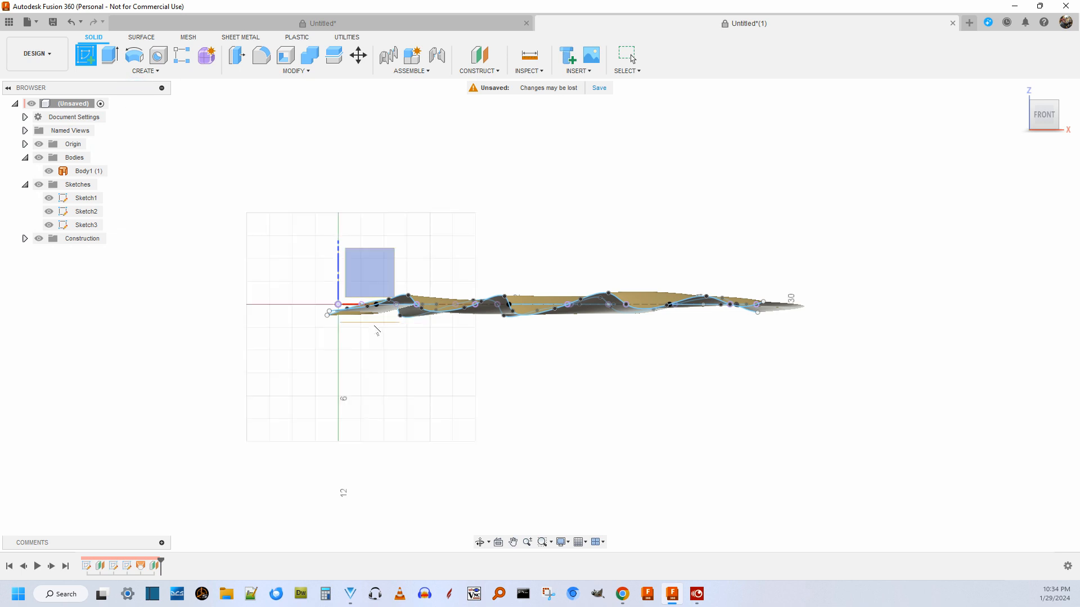
left_click(375, 323)
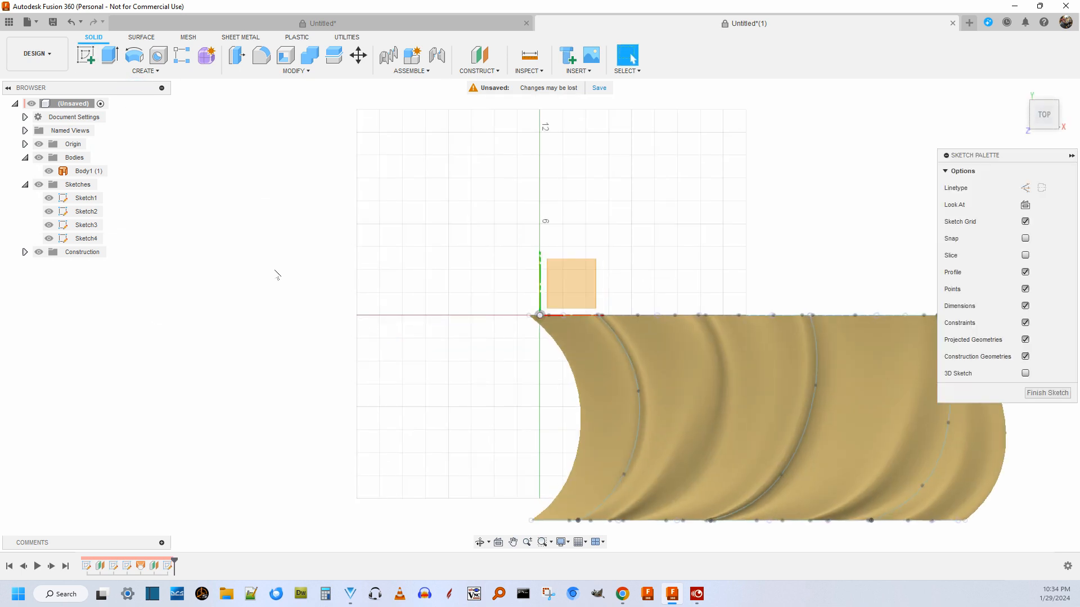
scroll(259, 241, "down", 3)
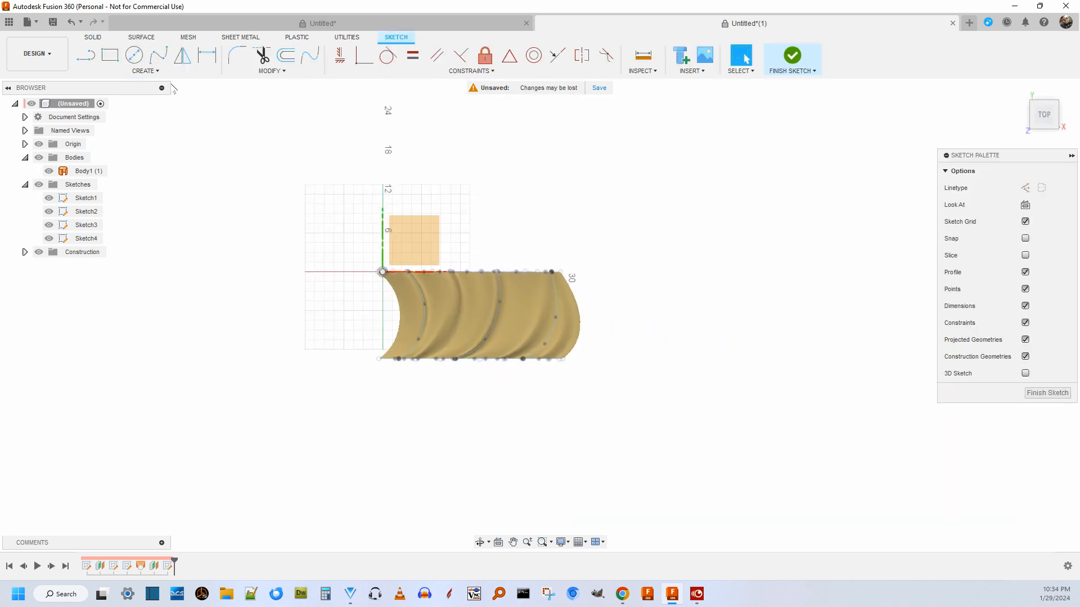
Project Body1's outline onto the sketch with the projection link on, check it from oblique front angles, and finish the sketch.
left_click(143, 72)
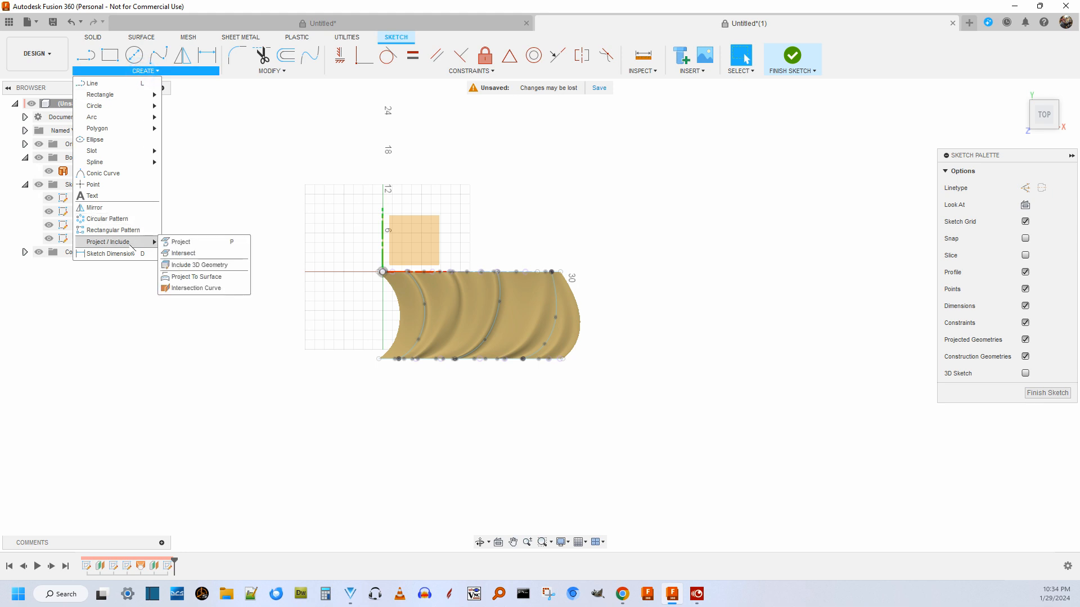
left_click(197, 243)
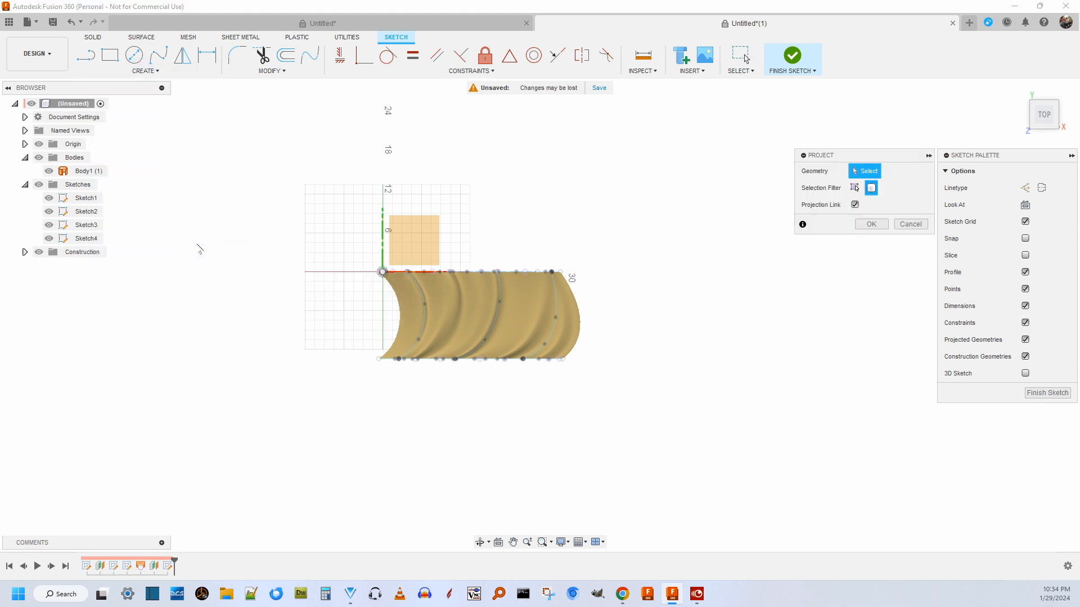
left_click(464, 302)
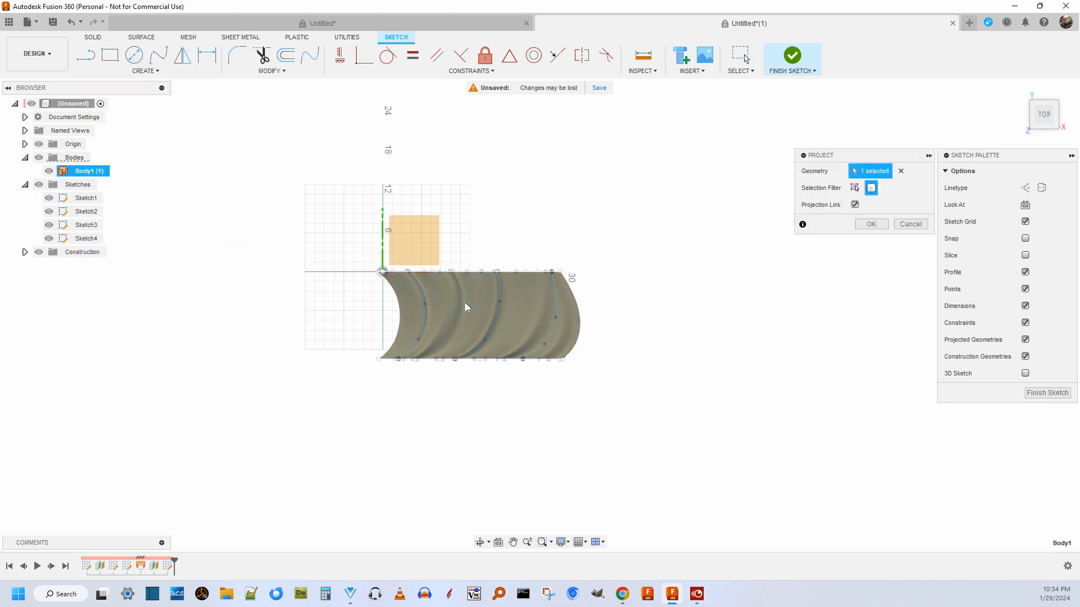
left_click(872, 225)
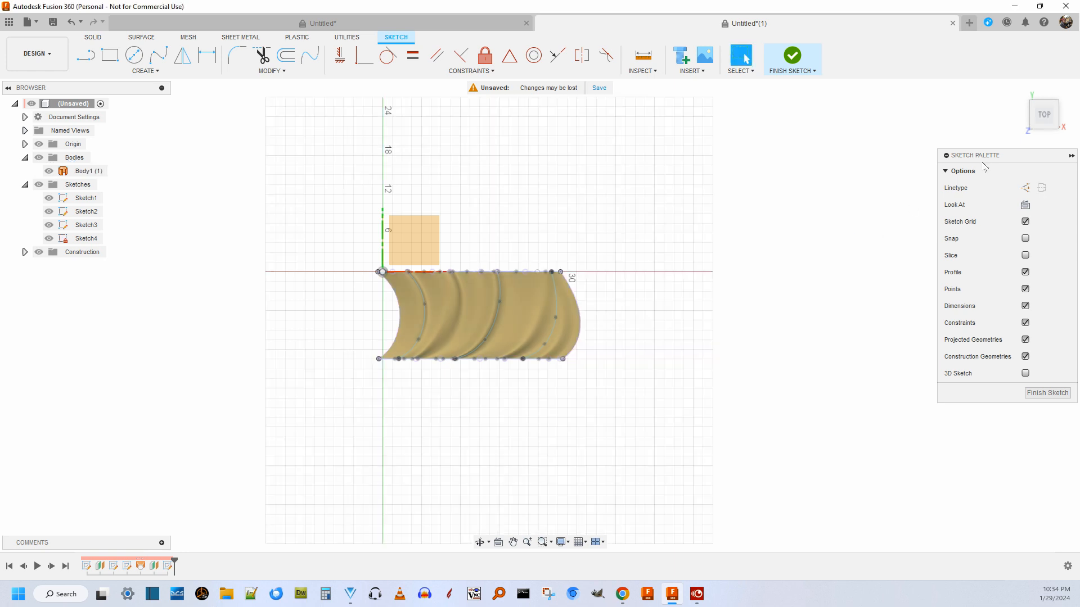
mouse_move(1040, 119)
left_mouse_down()
mouse_move(1042, 201)
mouse_move(1045, 51)
left_mouse_up()
scroll(506, 307, "up", 3)
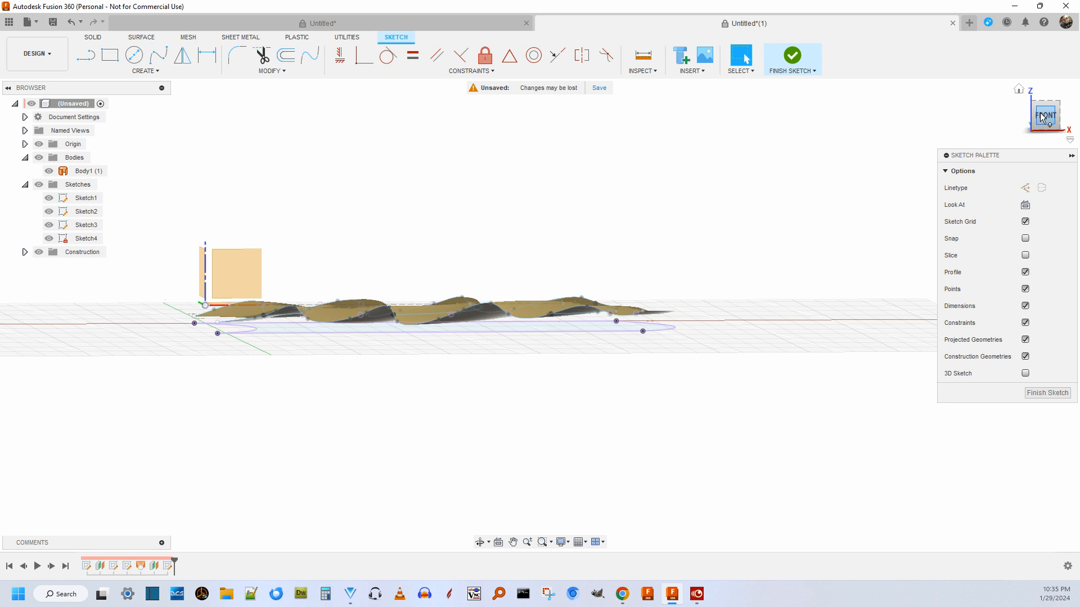
left_click_drag(1041, 112, 1044, 121)
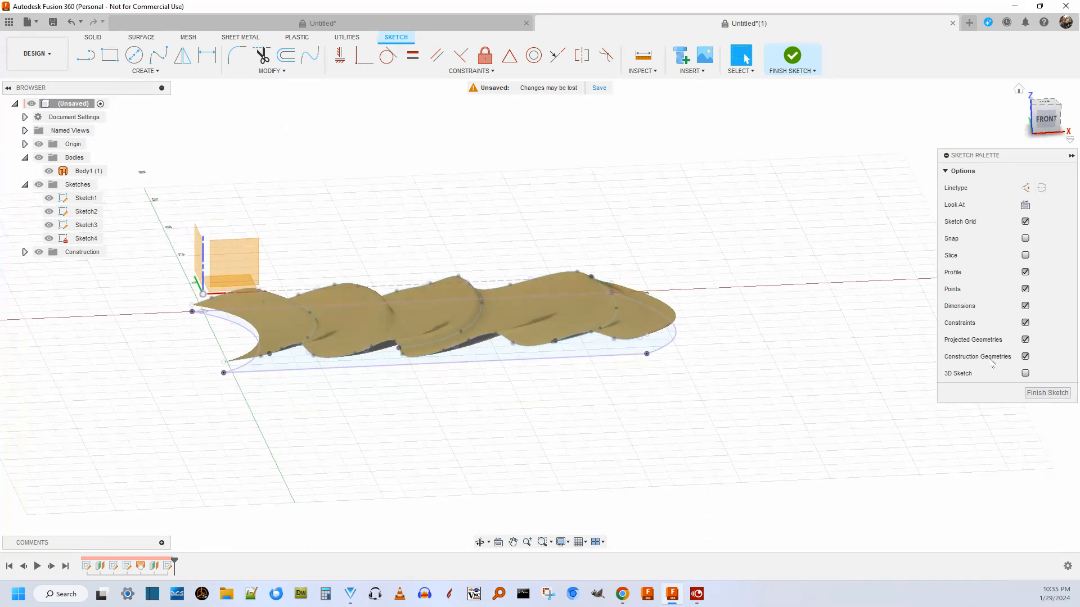
left_click(1042, 393)
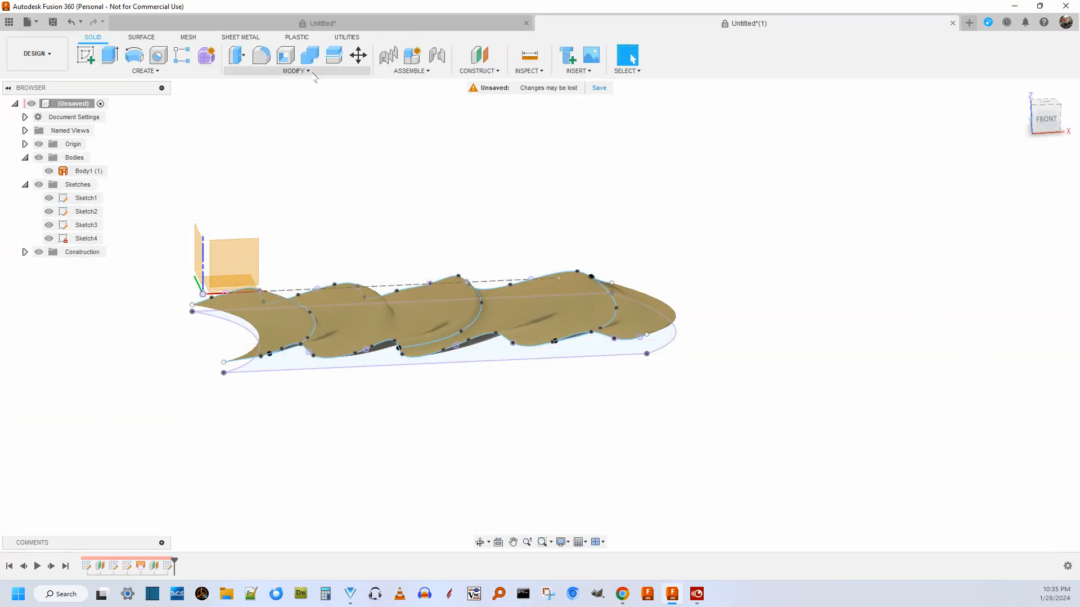
Extrude the projected outline profile from its plane up to the wavy lofted surface as a new body.
left_click(110, 55)
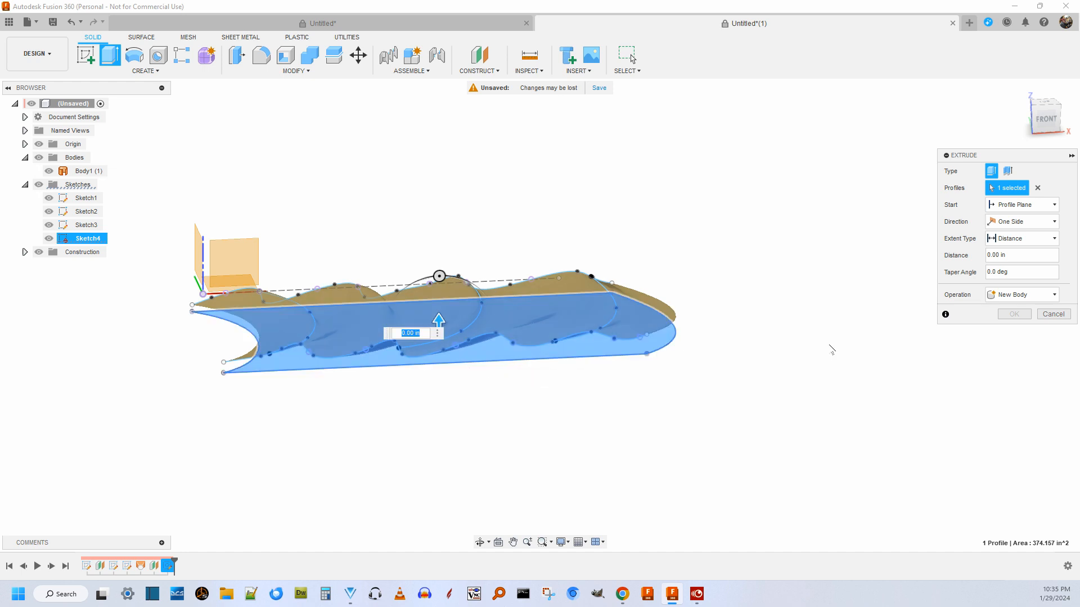
left_click(1022, 239)
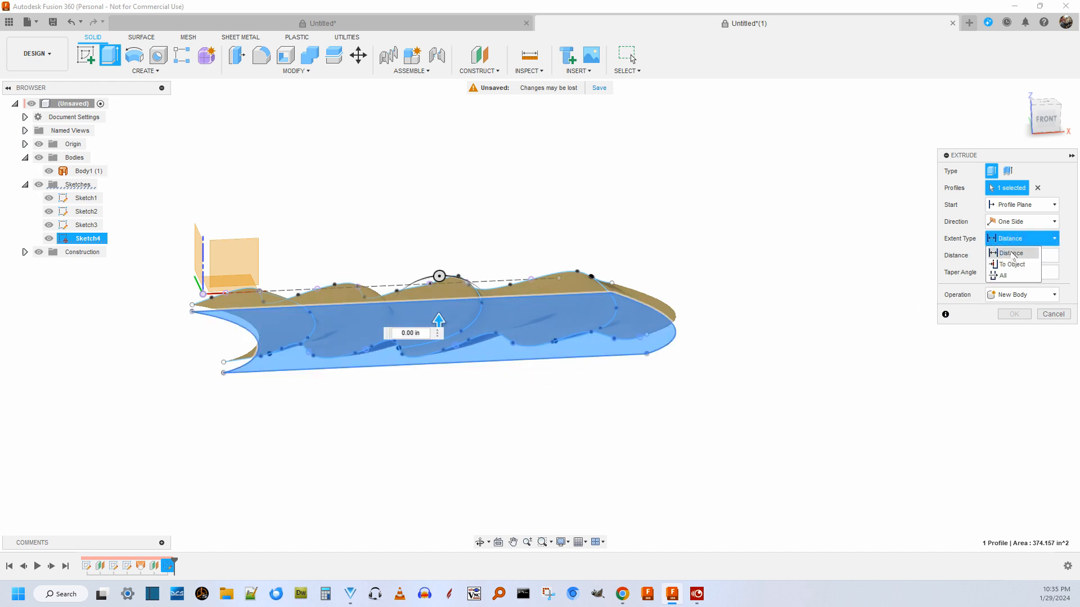
left_click(1003, 266)
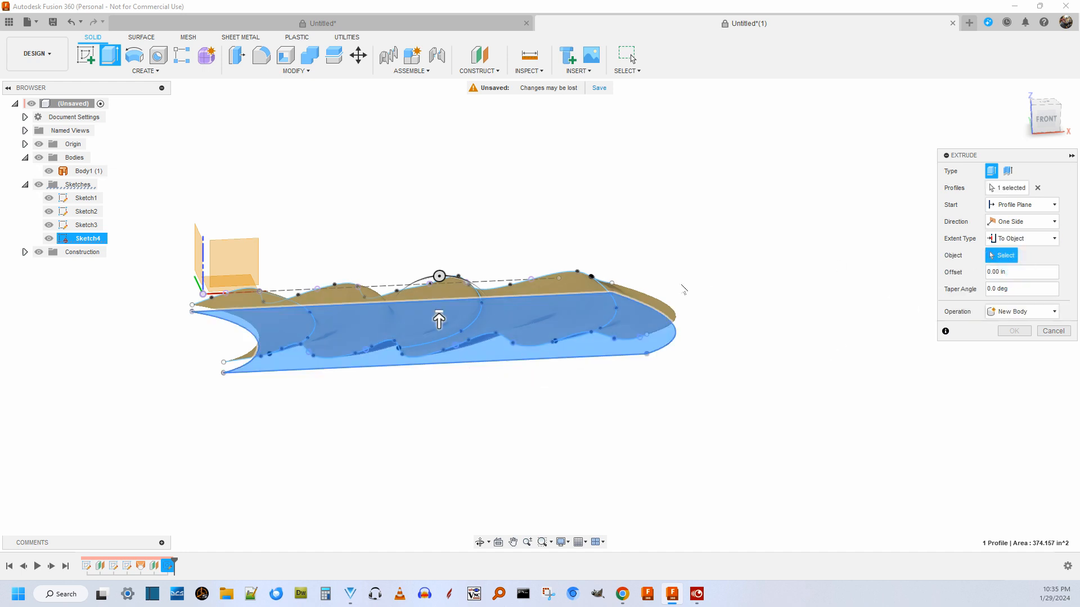
left_click(639, 298)
scroll(798, 248, "down", 3)
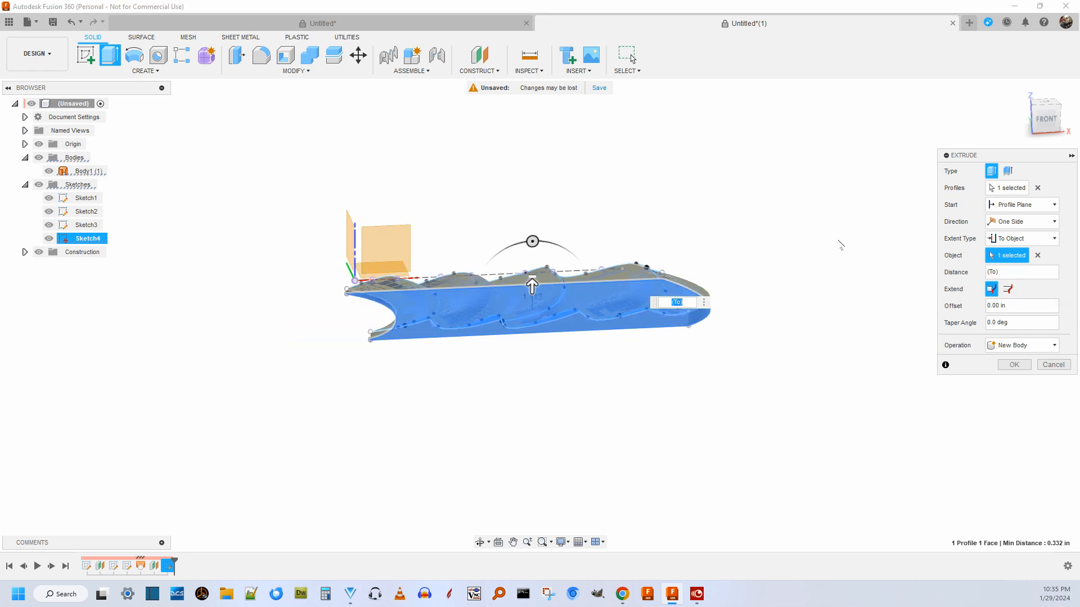
mouse_move(1047, 112)
left_mouse_down()
mouse_move(1046, 134)
mouse_move(1047, 119)
left_mouse_up()
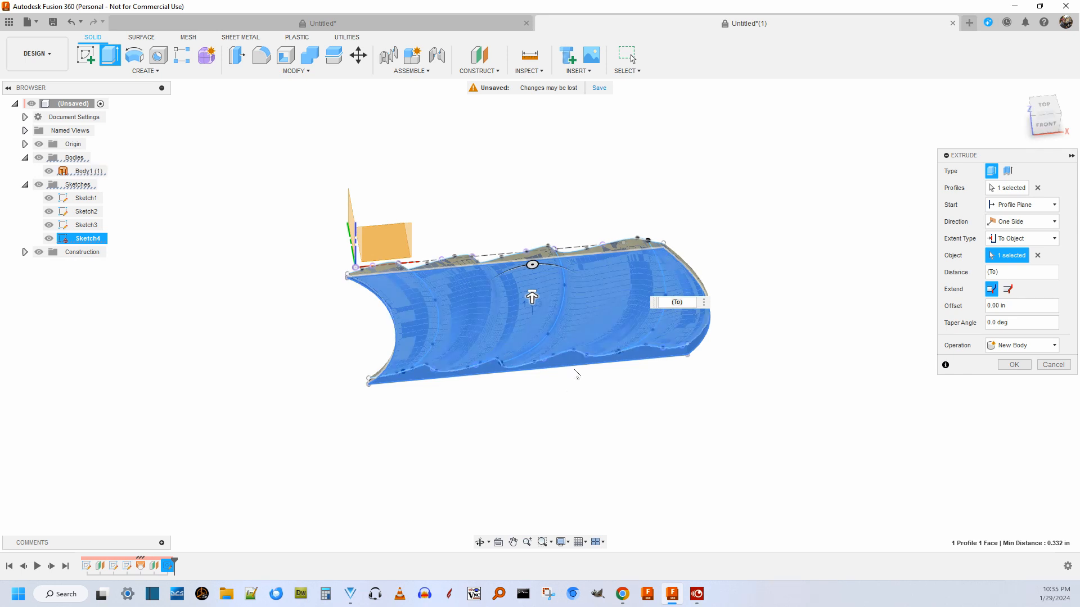
scroll(626, 366, "up", 3)
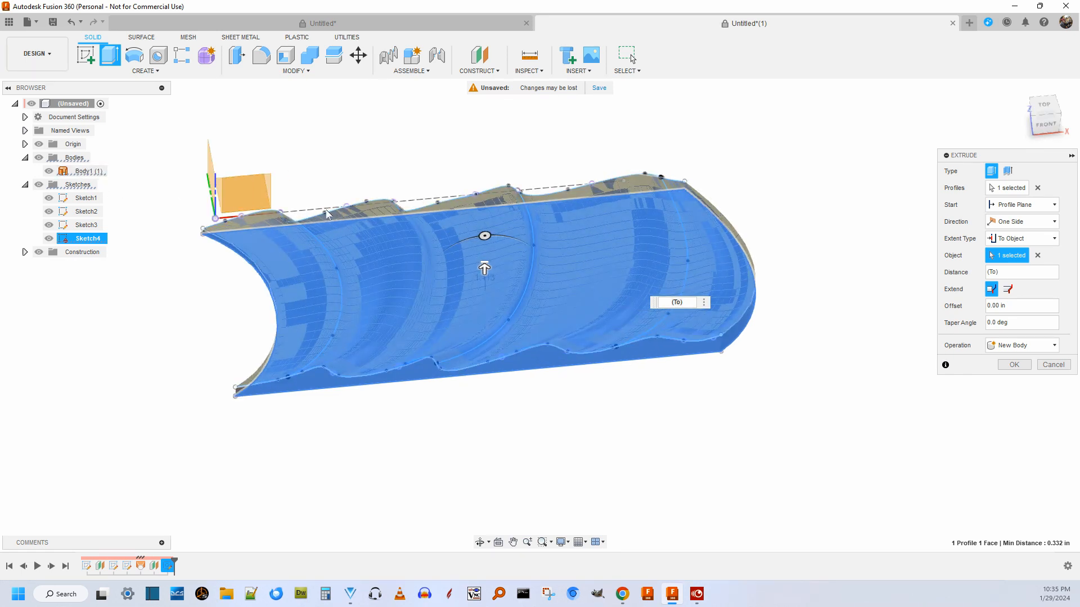
left_click(1014, 365)
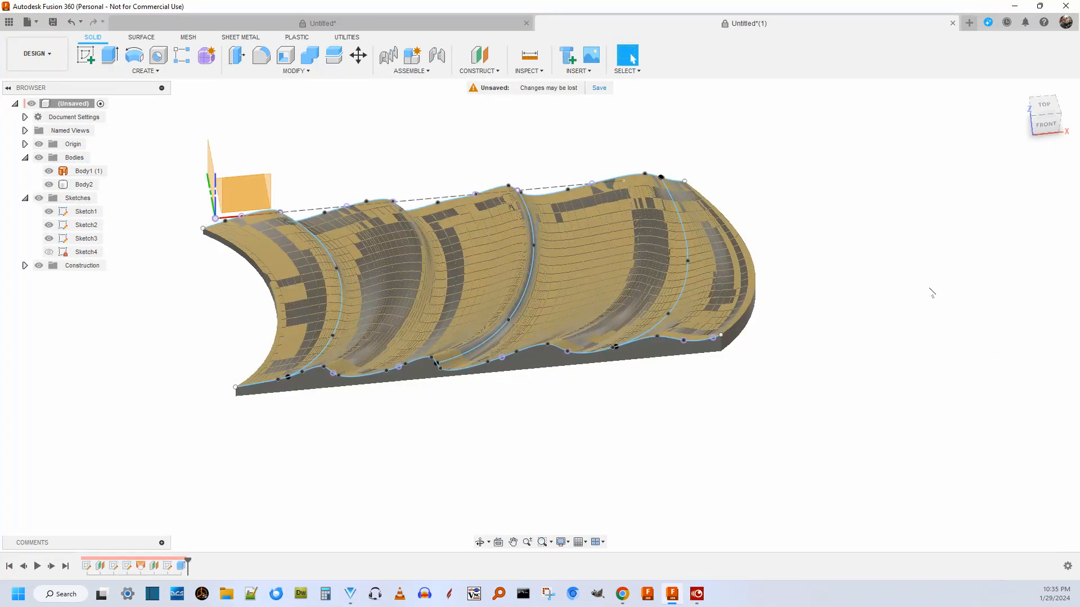
Hide the lofted surface Body1 and examine the new solid's folds from the top and from an oblique front angle.
mouse_move(1038, 125)
left_mouse_down()
mouse_move(1040, 205)
mouse_move(1037, 123)
left_mouse_up()
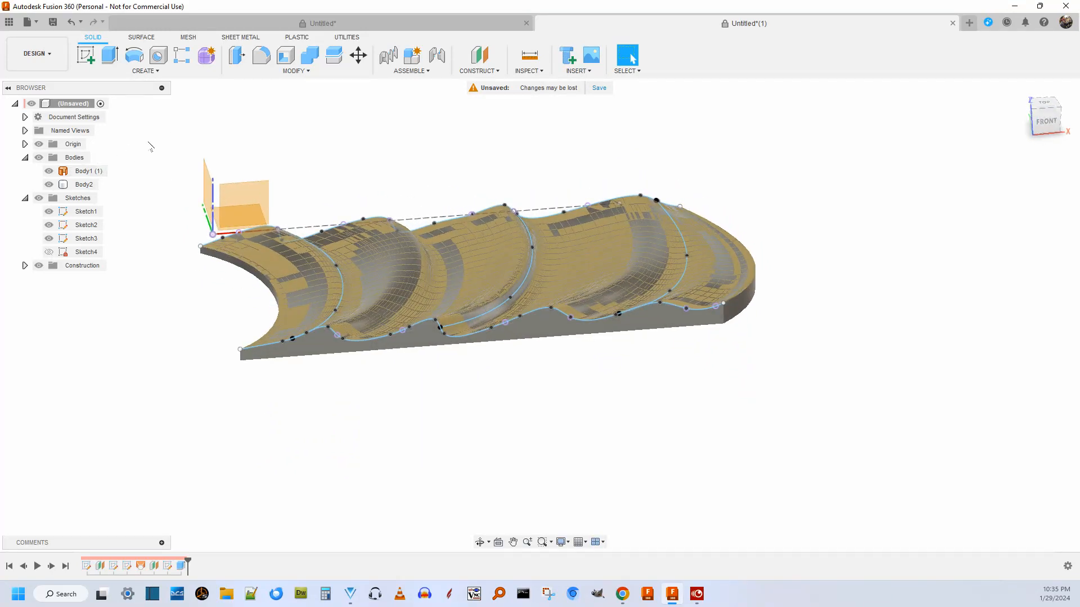
left_click(49, 171)
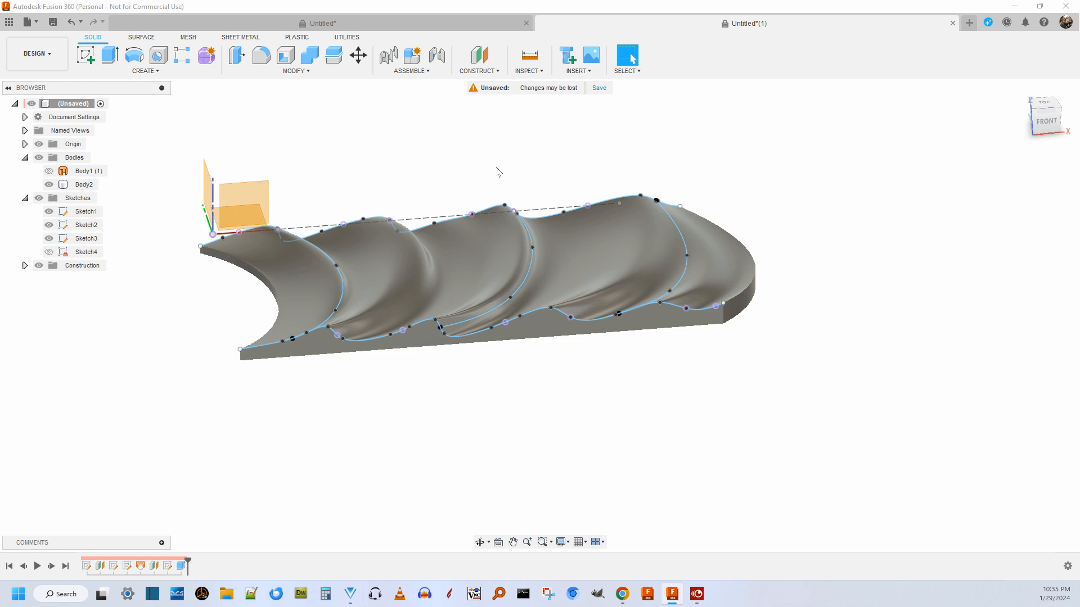
scroll(499, 171, "up", 3)
mouse_move(1054, 114)
left_mouse_down()
mouse_move(1051, 153)
mouse_move(1050, 132)
mouse_move(1049, 142)
left_mouse_up()
scroll(529, 149, "down", 3)
scroll(345, 166, "up", 3)
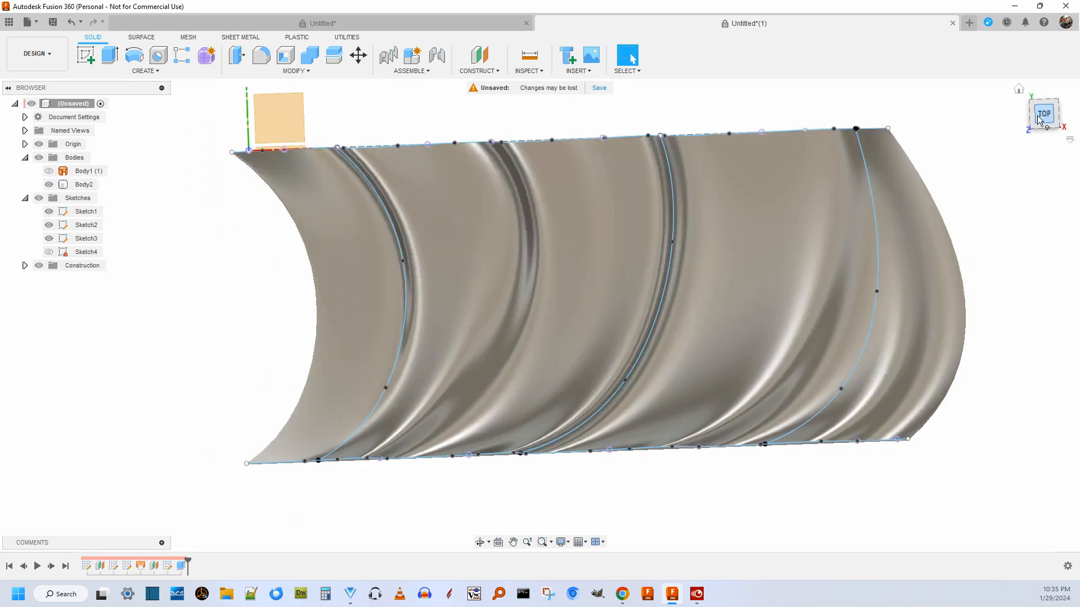
left_click_drag(1039, 110, 1039, 87)
scroll(959, 140, "up", 1)
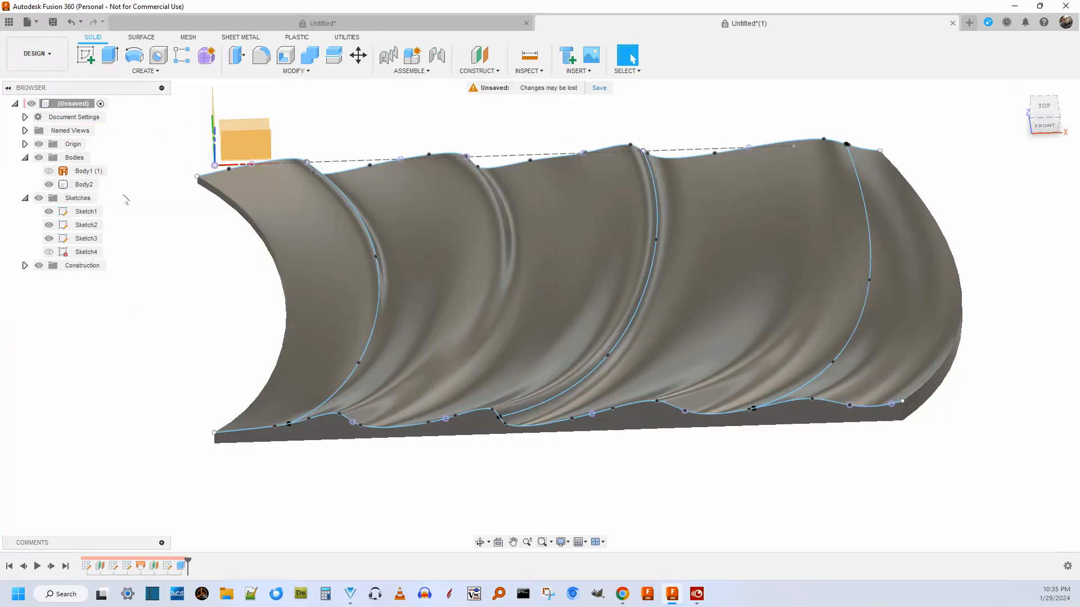
Rename the extruded solid body as "flag 24".
left_click(85, 185)
left_click(86, 184)
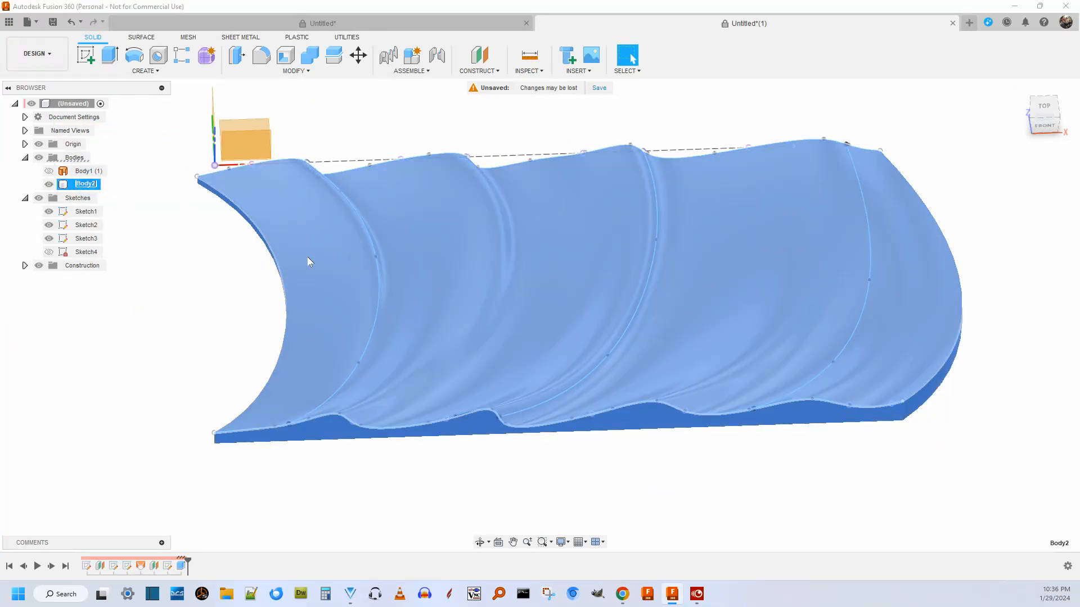
type("flag 24")
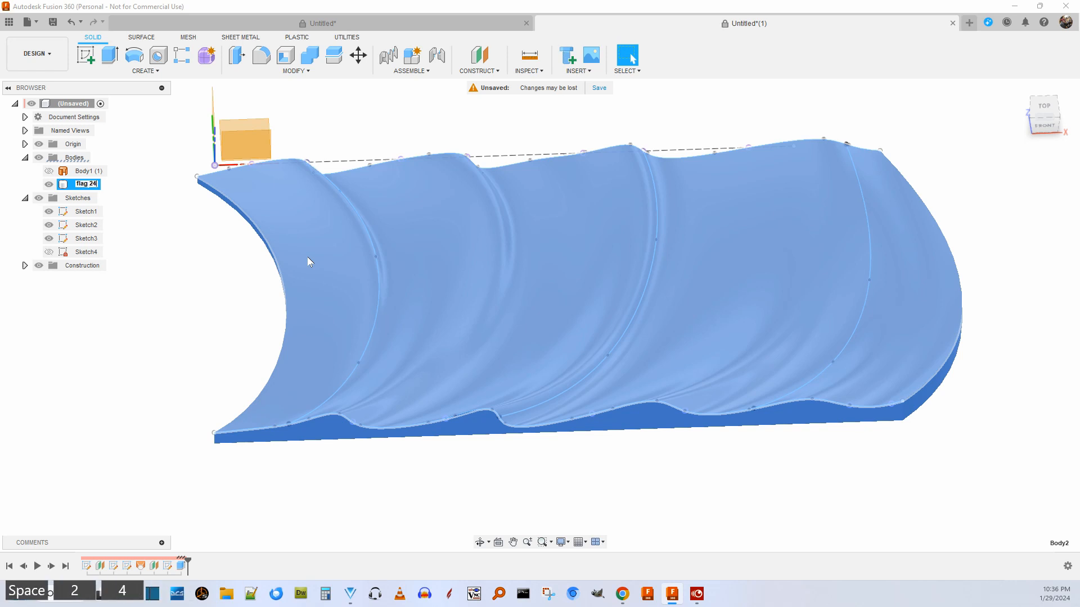
key("Return")
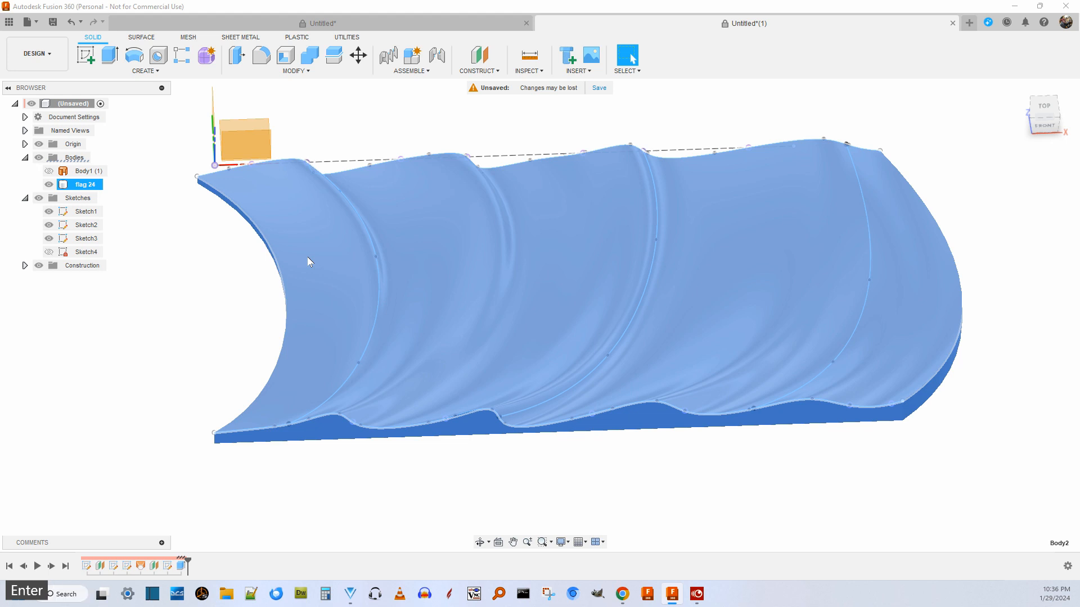
Export the flag 24 body as a binary STL mesh in millimetres with high refinement, saved as "flag 24" in E:/2024/January 24.
right_click(86, 189)
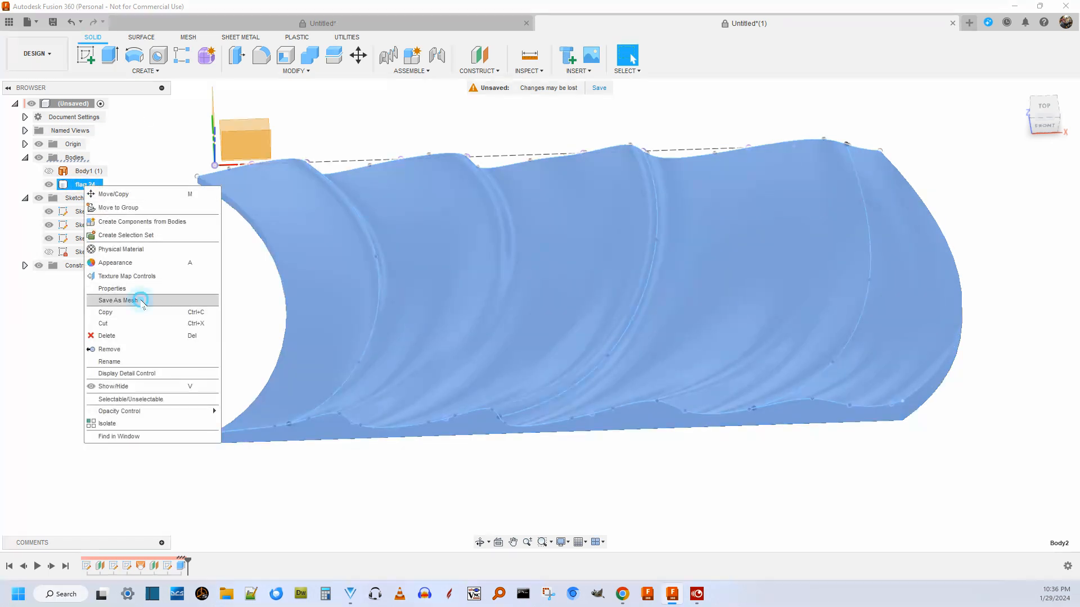
left_click(143, 307)
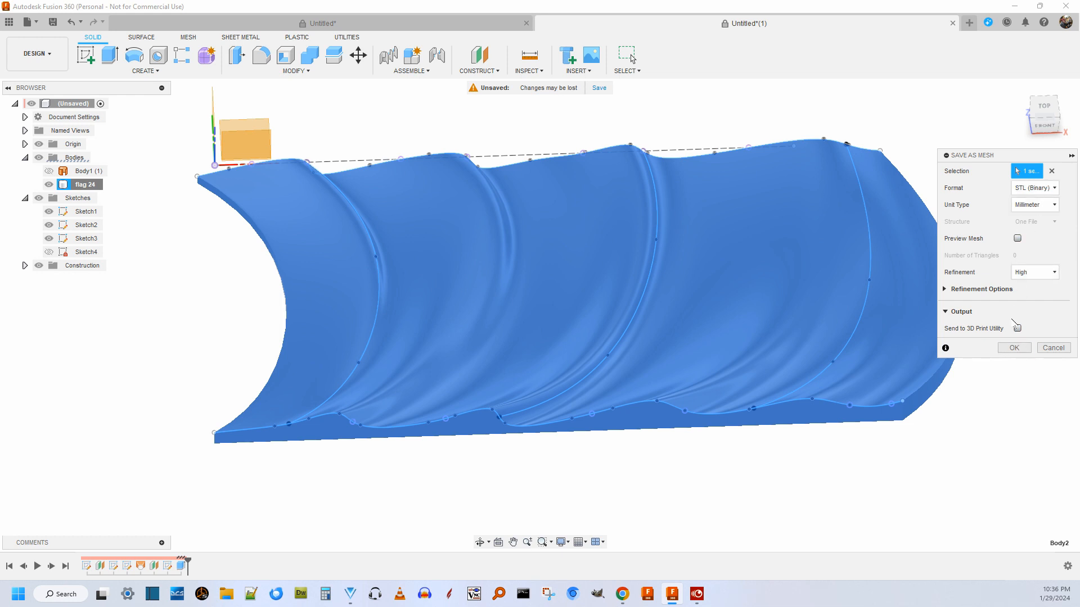
left_click(1014, 349)
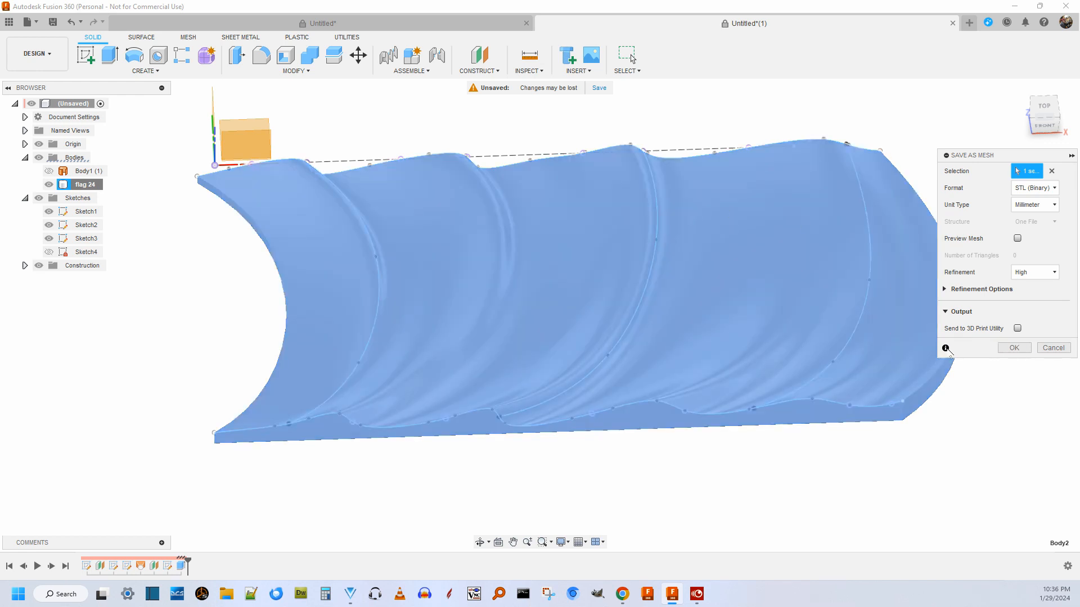
left_click(1015, 349)
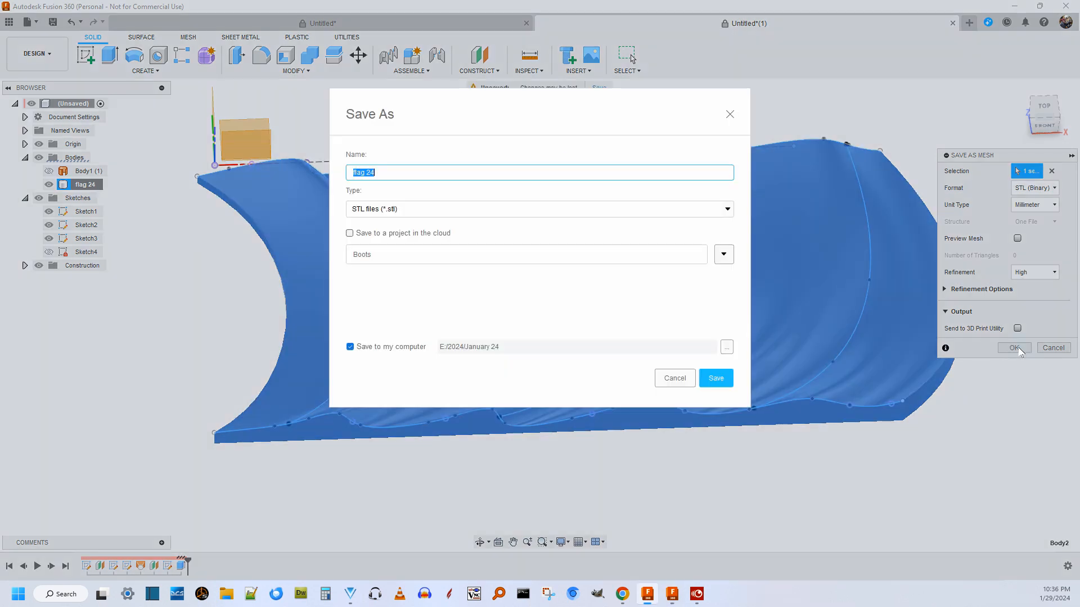
left_click(716, 380)
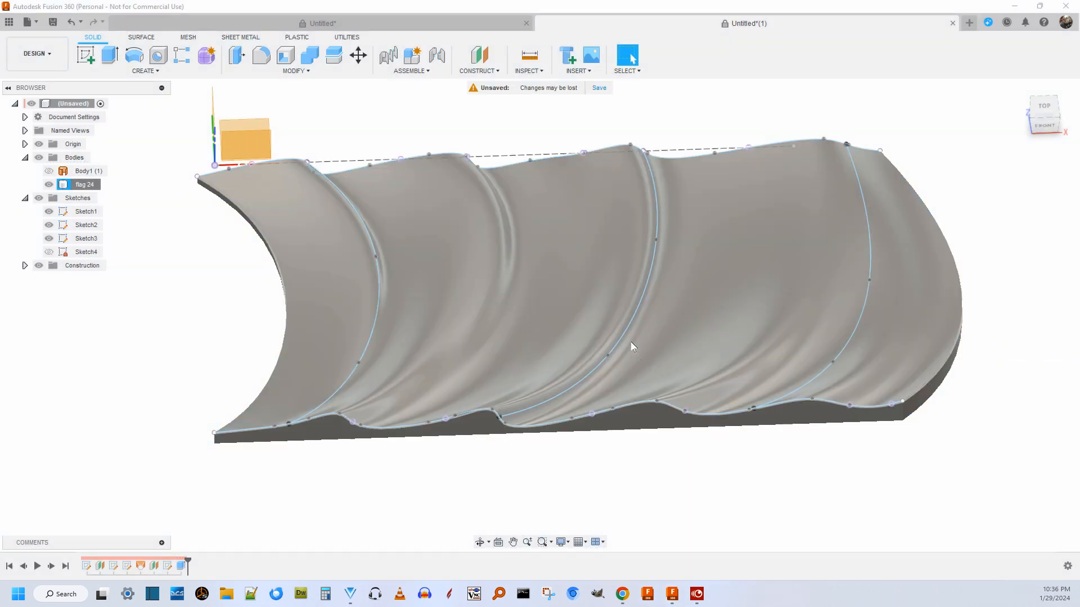
scroll(618, 330, "down", 5)
scroll(617, 331, "up", 4)
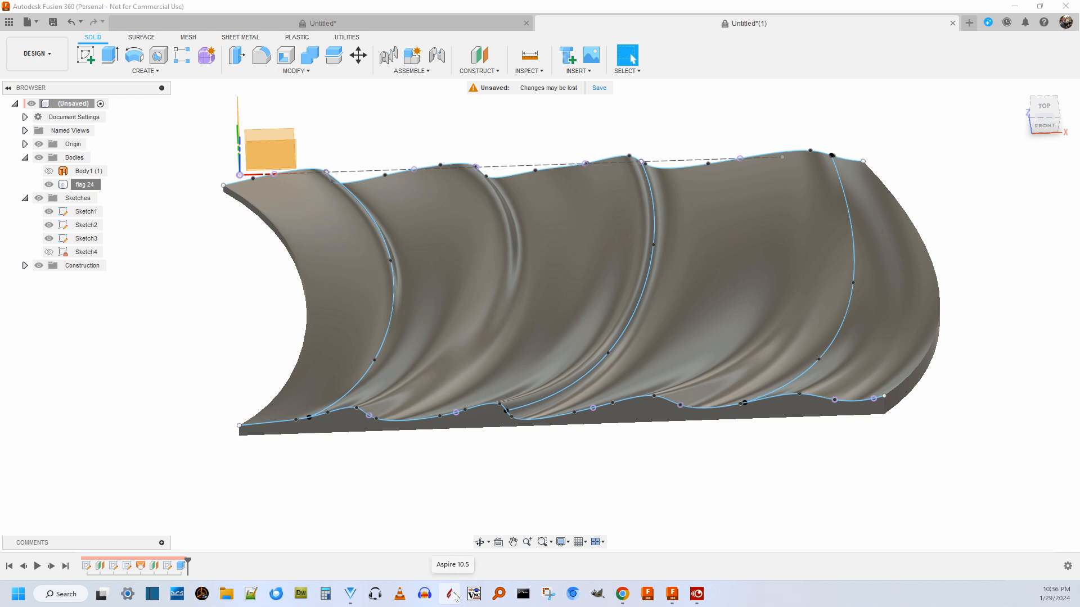
Switch to Aspire and create a new double-sided job 25 in wide, 14 in high and 2 in thick with very high modeling resolution.
left_click(450, 595)
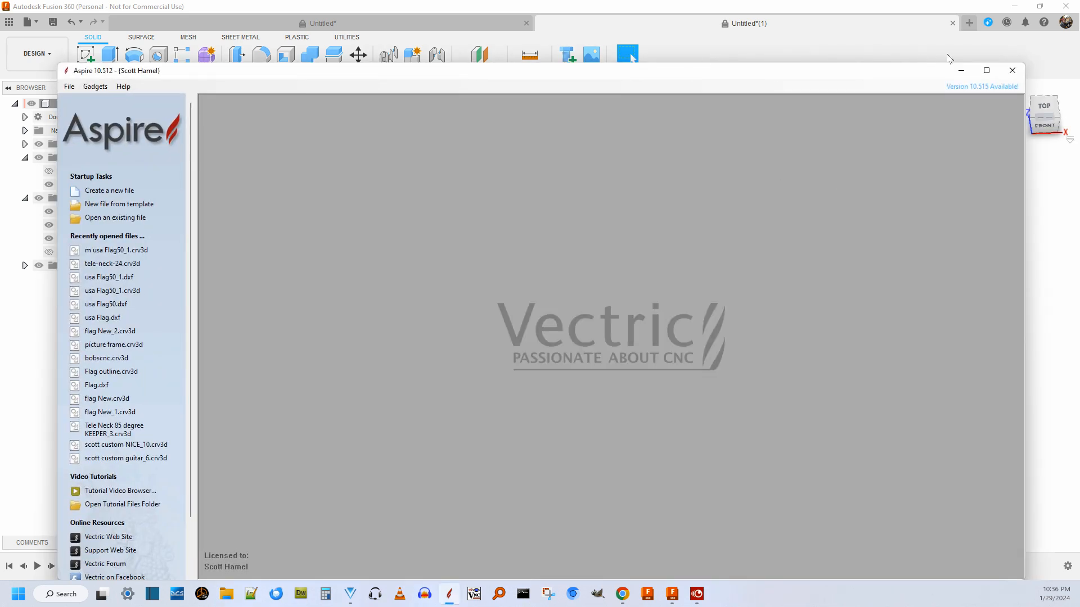
left_click(986, 71)
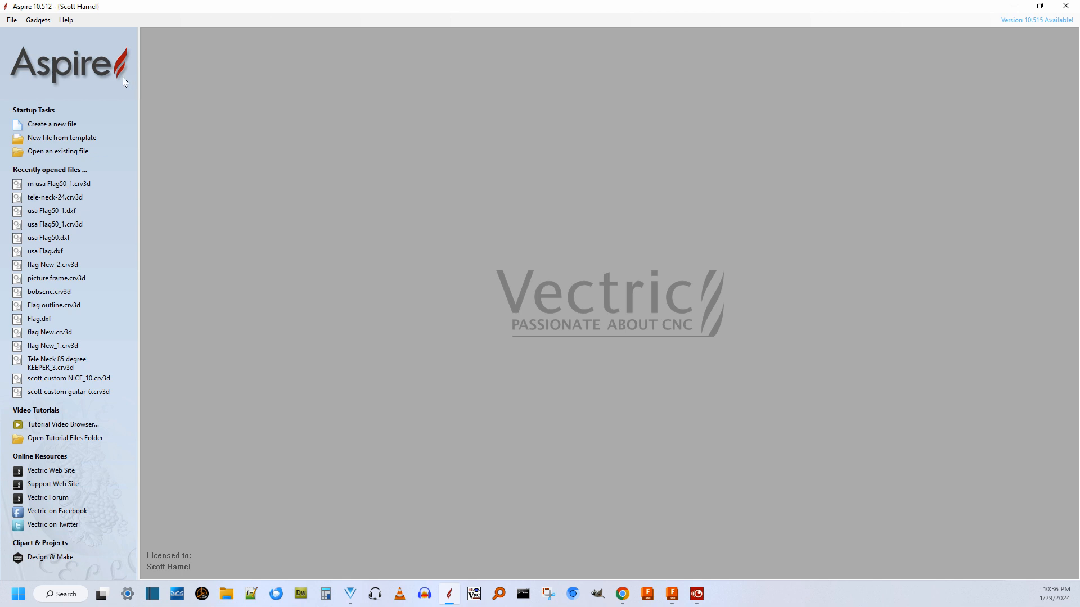
left_click(11, 20)
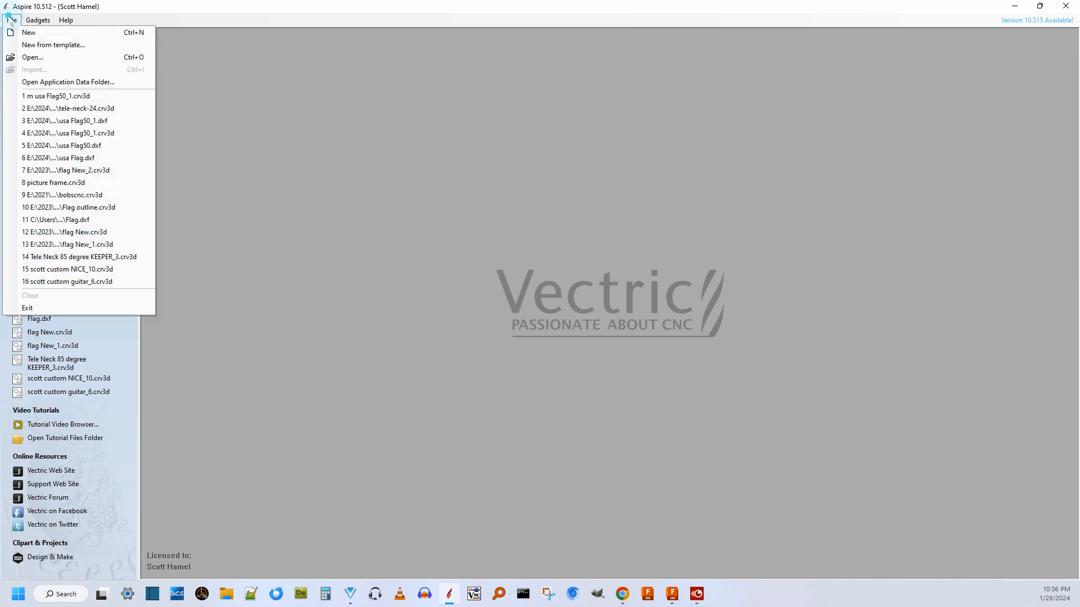
left_click(30, 33)
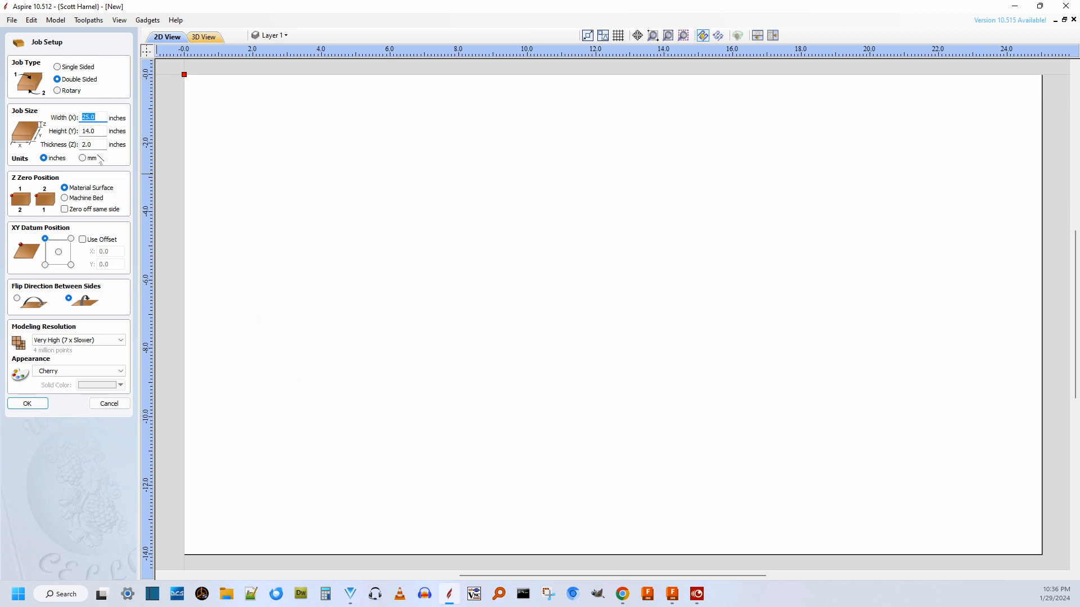
left_click(26, 404)
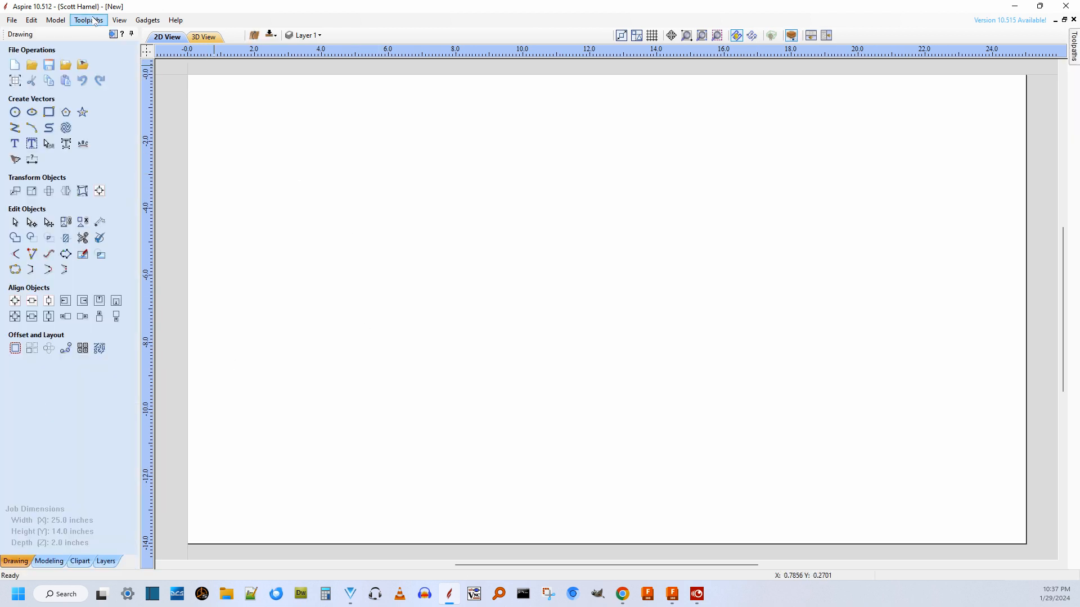
Import the exported wavy flag mesh into the job as a 3D model.
left_click(56, 20)
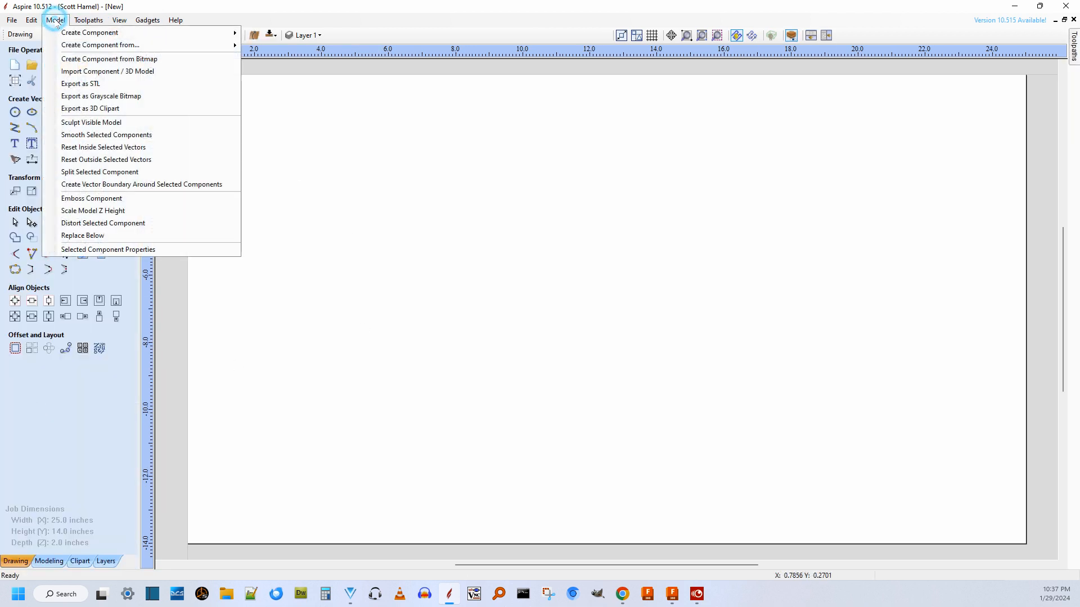
left_click(107, 72)
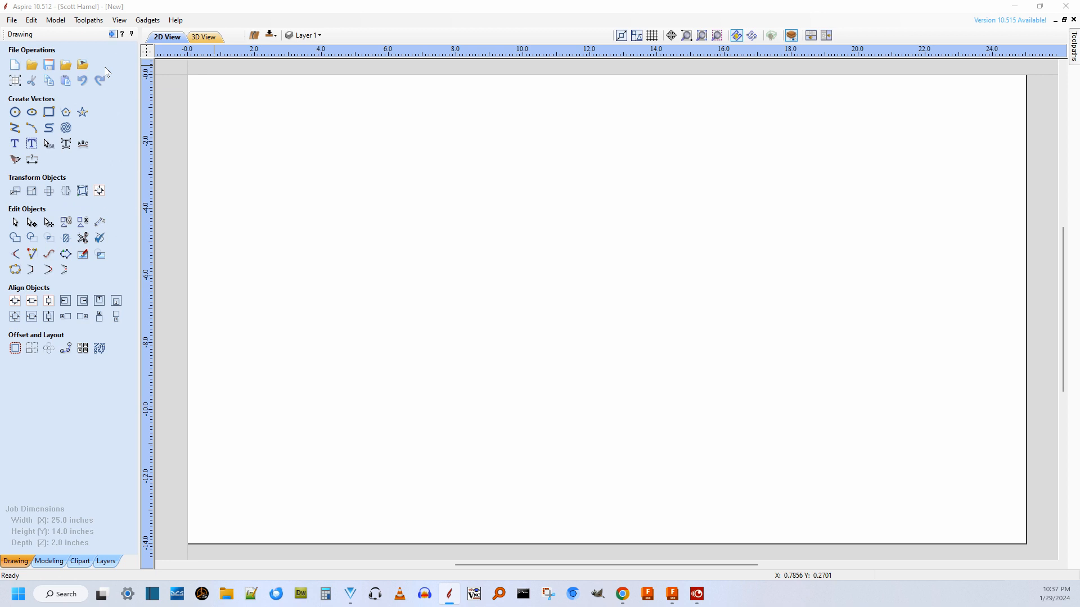
left_click(404, 190)
left_click(984, 559)
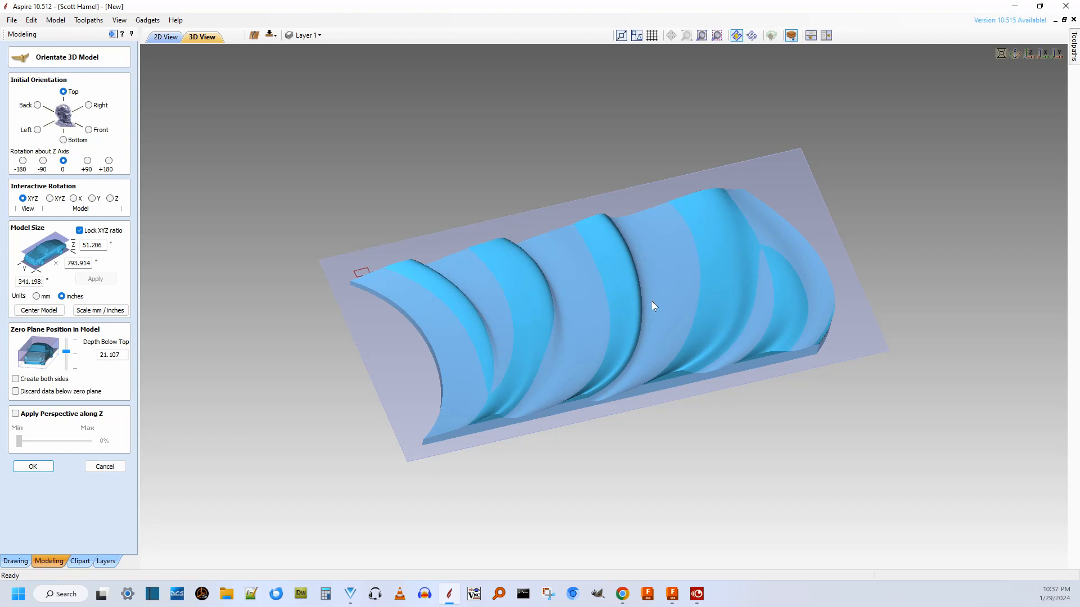
scroll(500, 321, "up", 5)
scroll(501, 322, "down", 4)
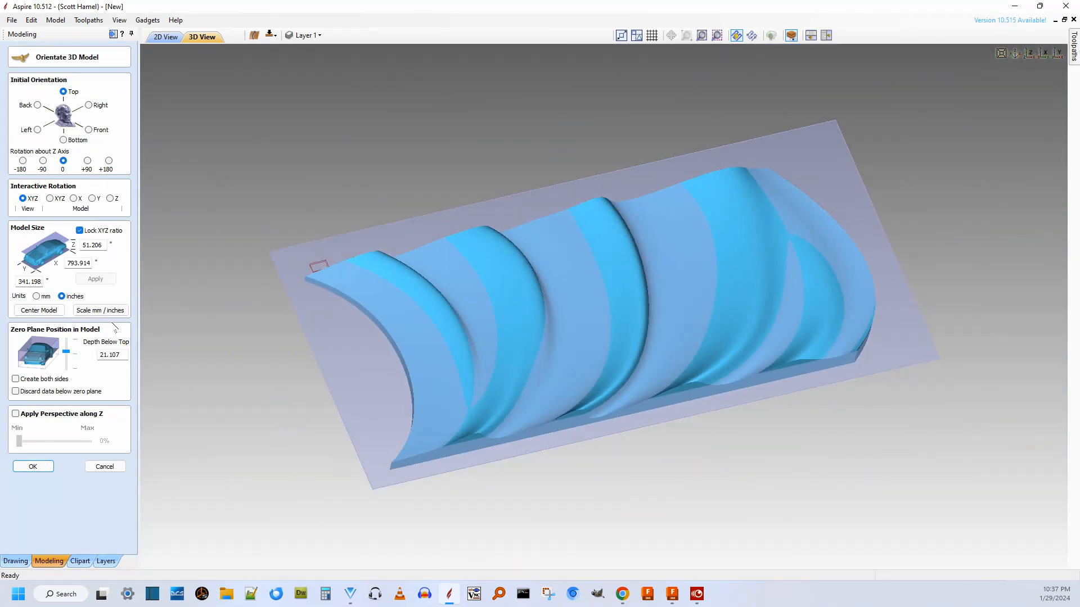
Set the imported model's units to millimetres, centre it on the job block and apply the mm/inches scaling.
left_click(37, 296)
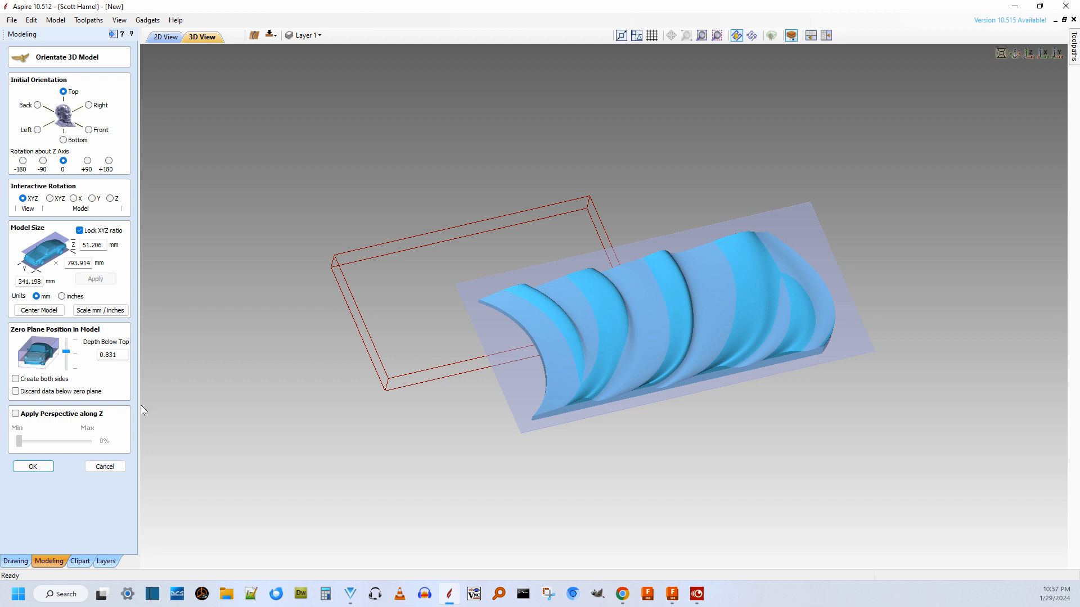
left_click(39, 310)
left_click_drag(572, 346, 478, 372)
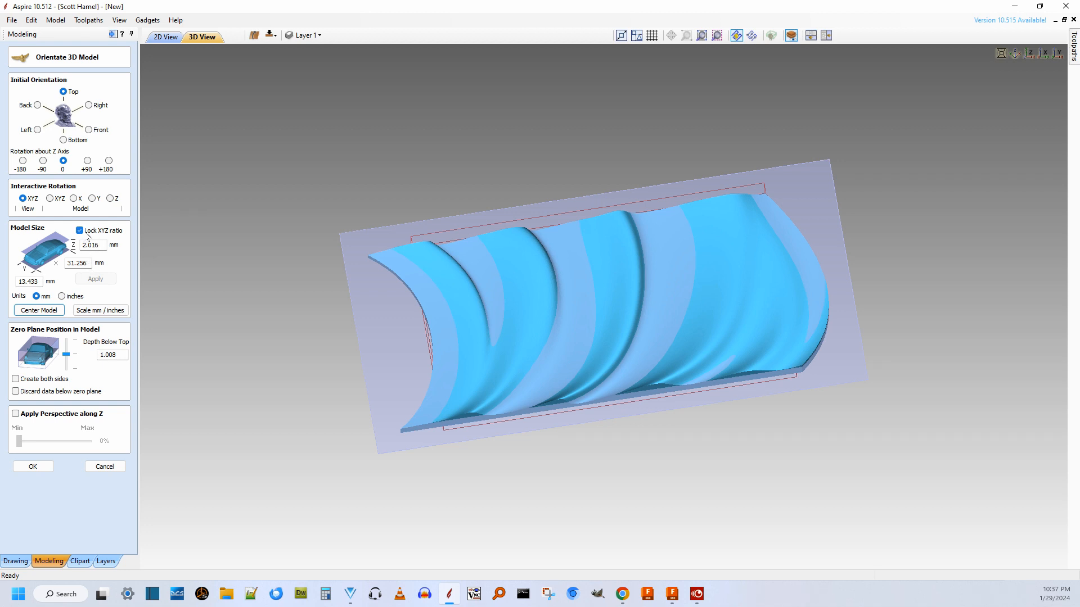
Resize the model to 28 along X with the XYZ ratio locked, and set its units to inches.
double_click(89, 262)
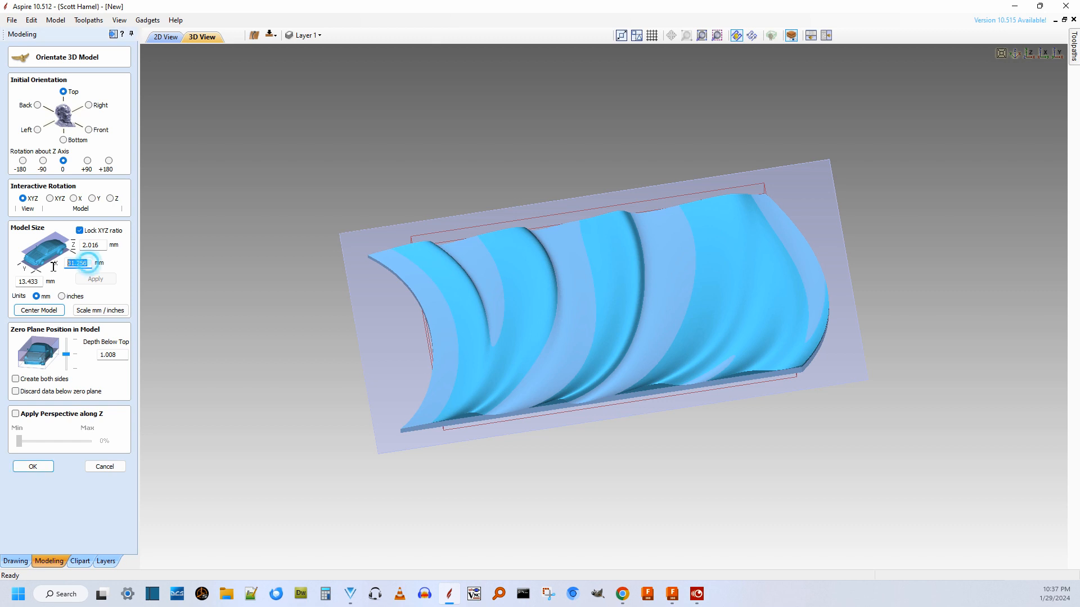
type("28")
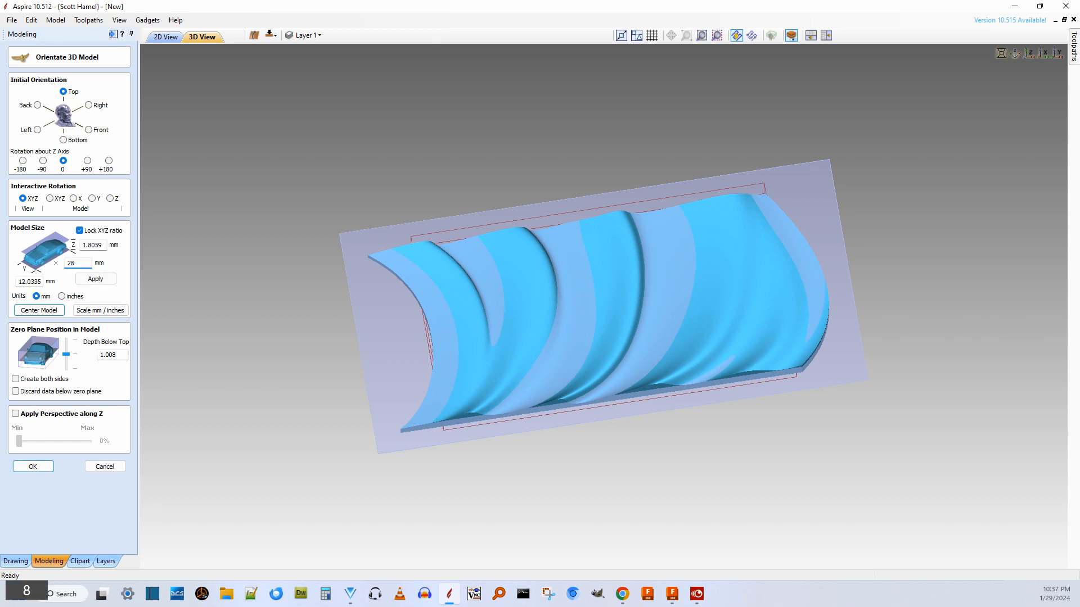
left_click(96, 279)
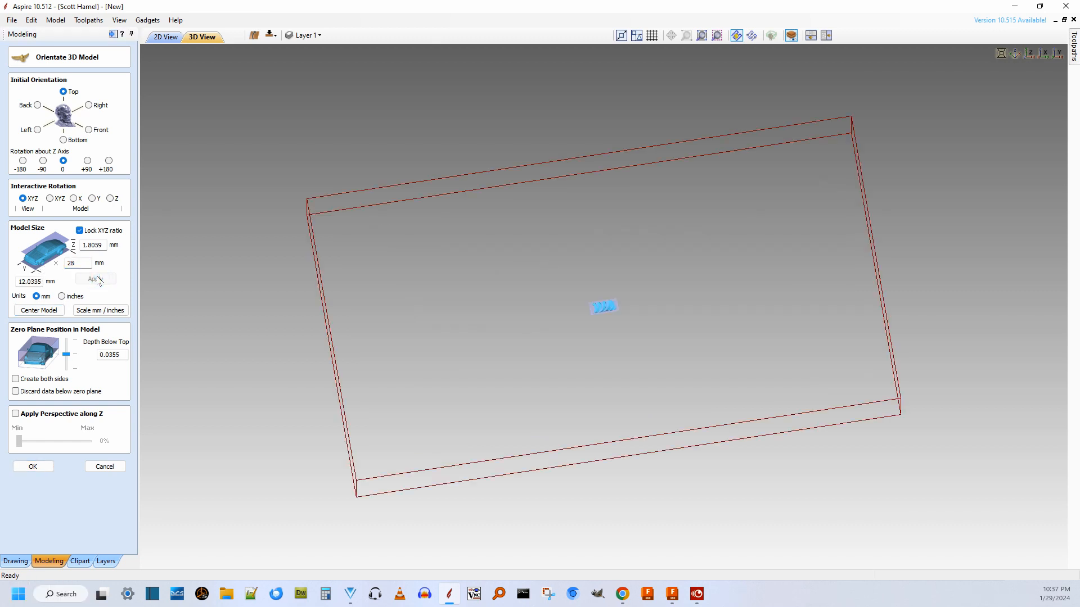
left_click(62, 296)
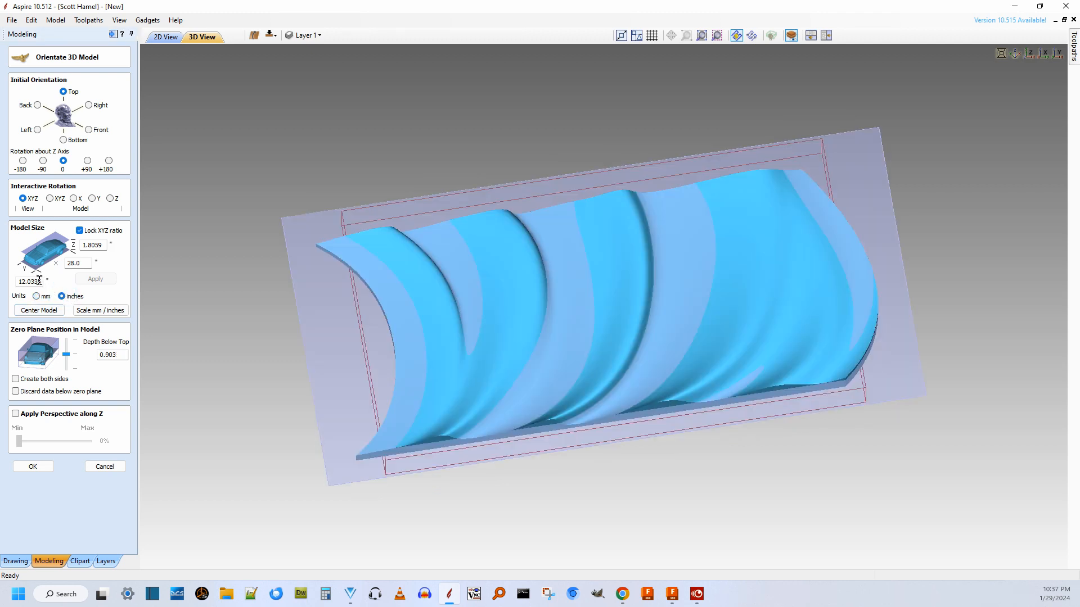
Resize the model to 25 inches along X with the XYZ ratio locked, apply it and accept the orientation settings.
double_click(86, 263)
type("25")
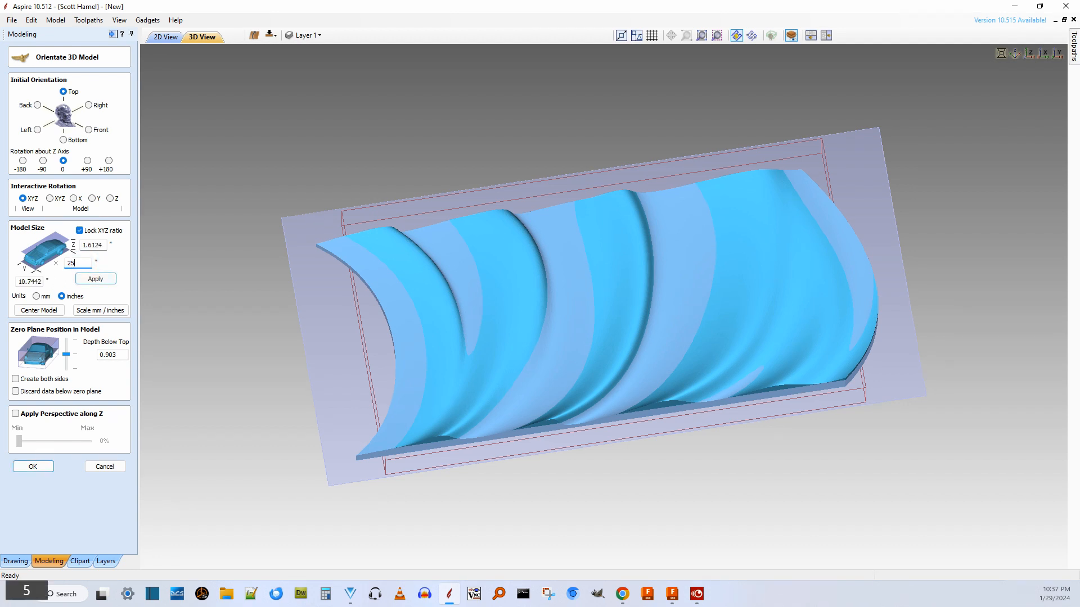
left_click(99, 281)
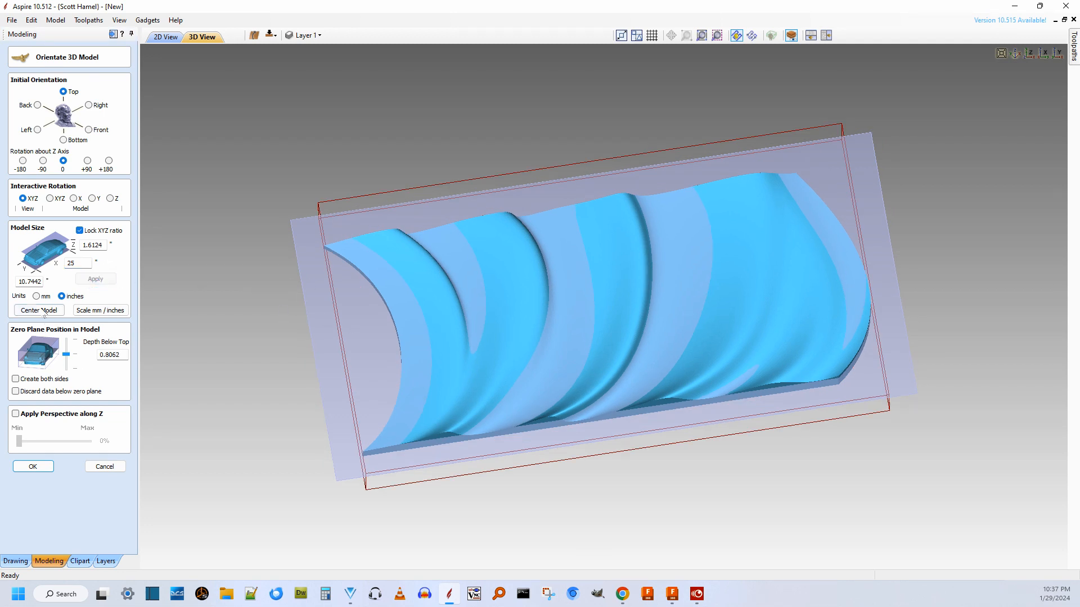
left_click(34, 468)
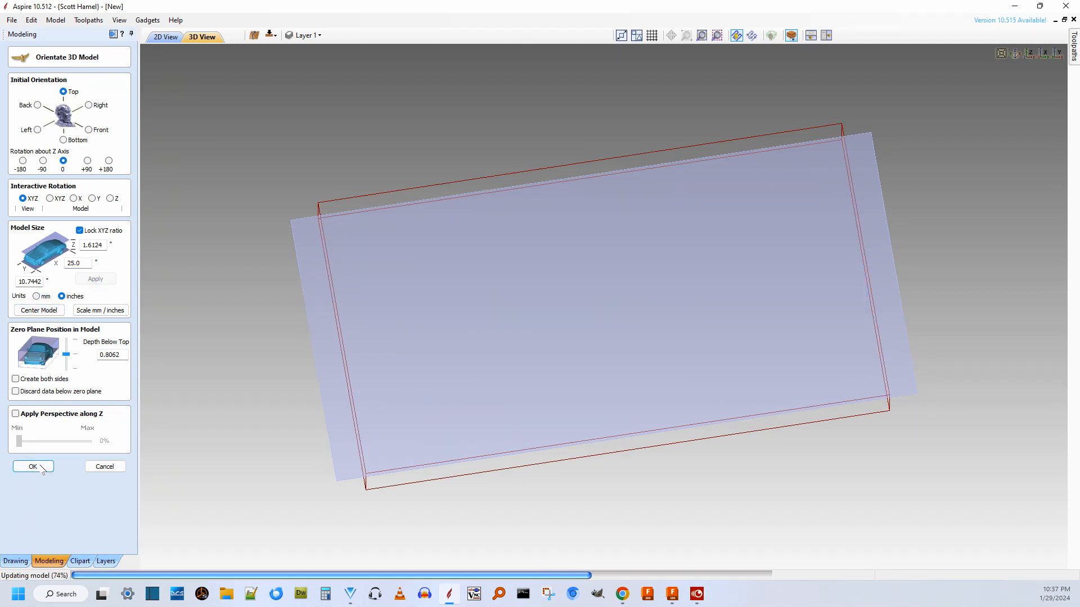
Examine the imported flag component in the 3D and 2D views, including its side profile relative to the modeling plane.
left_click_drag(527, 430, 562, 161)
left_click_drag(559, 239, 273, 122)
left_click(167, 37)
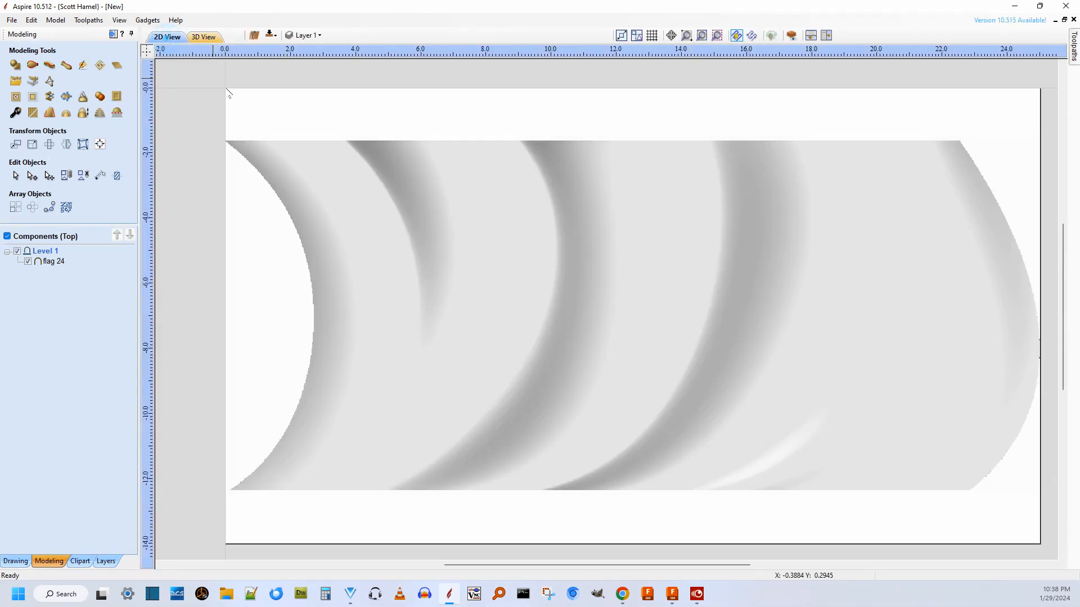
left_click(204, 37)
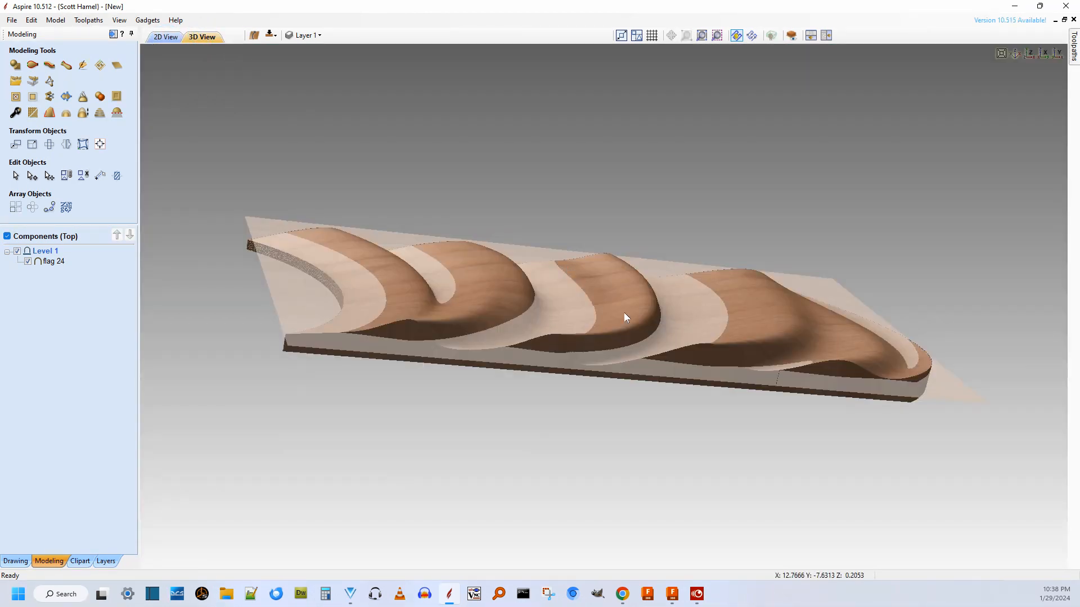
scroll(660, 348, "up", 3)
left_click_drag(659, 349, 660, 262)
scroll(660, 262, "down", 5)
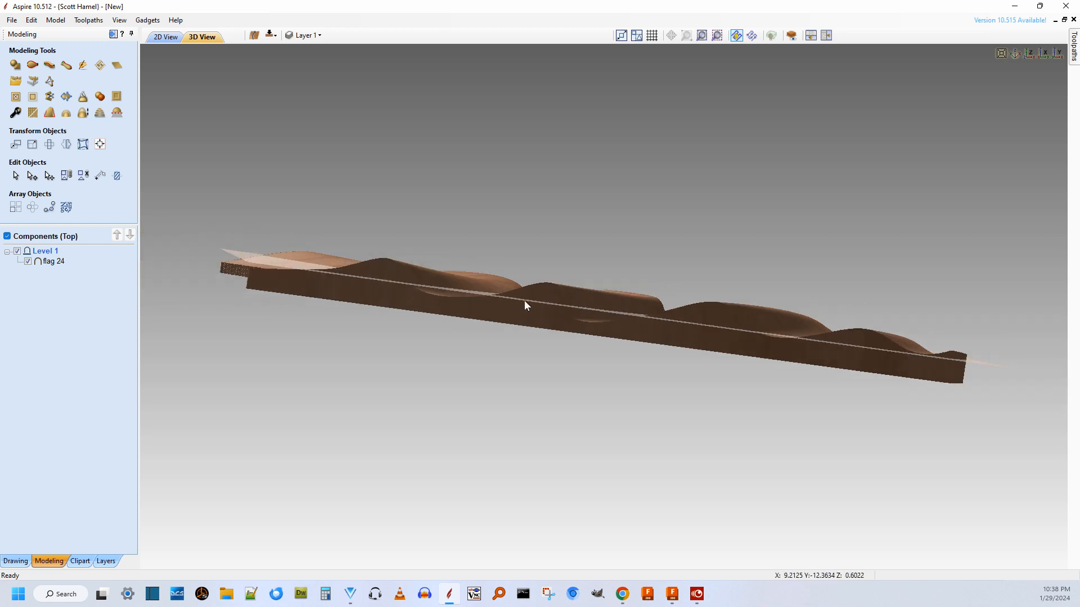
Change the job setup from double-sided to single-sided, keeping the job size and resolution.
left_click(38, 24)
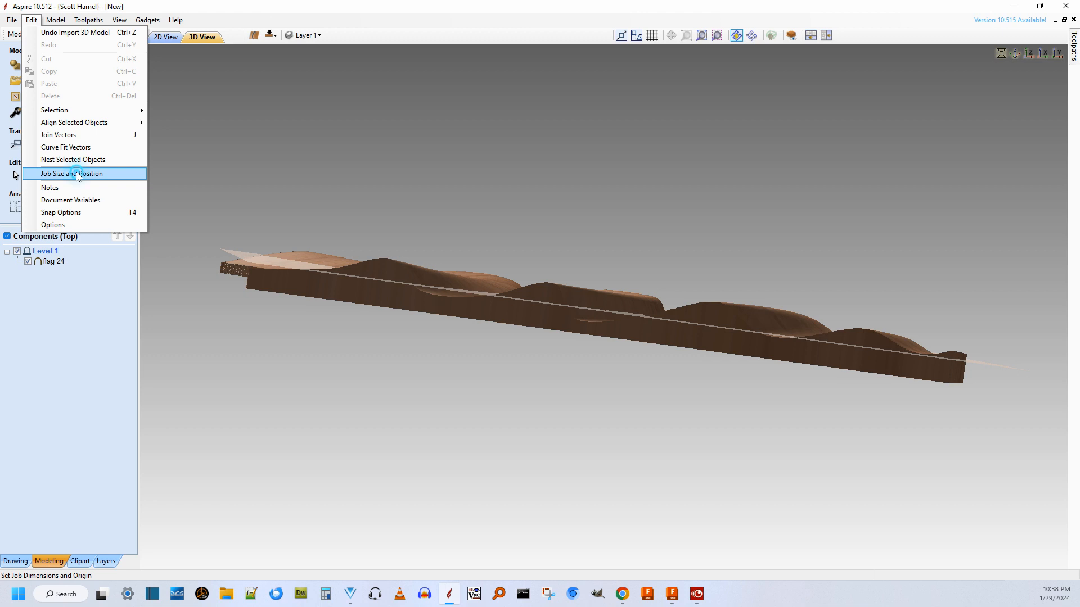
left_click(79, 174)
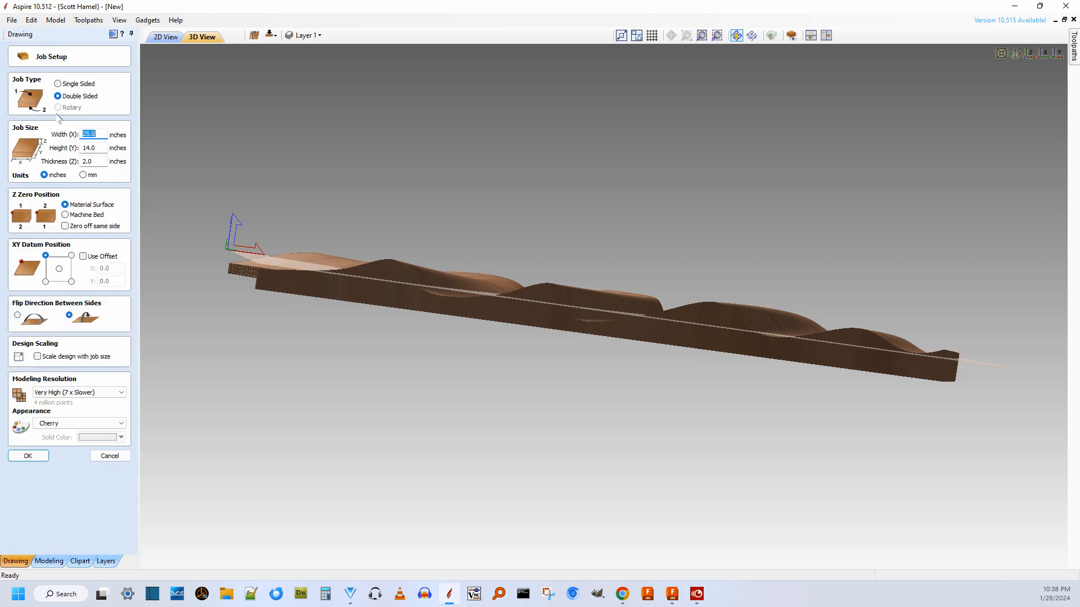
left_click(60, 84)
left_click(57, 83)
left_click(27, 413)
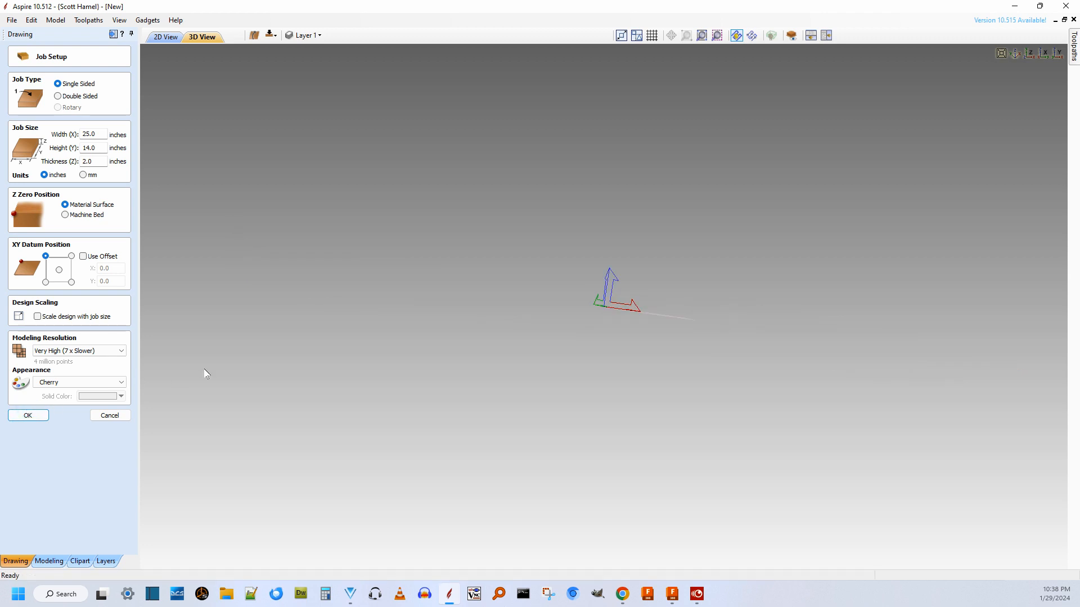
mouse_move(554, 296)
left_mouse_down()
mouse_move(556, 404)
mouse_move(523, 392)
mouse_move(501, 360)
mouse_move(686, 344)
left_mouse_up()
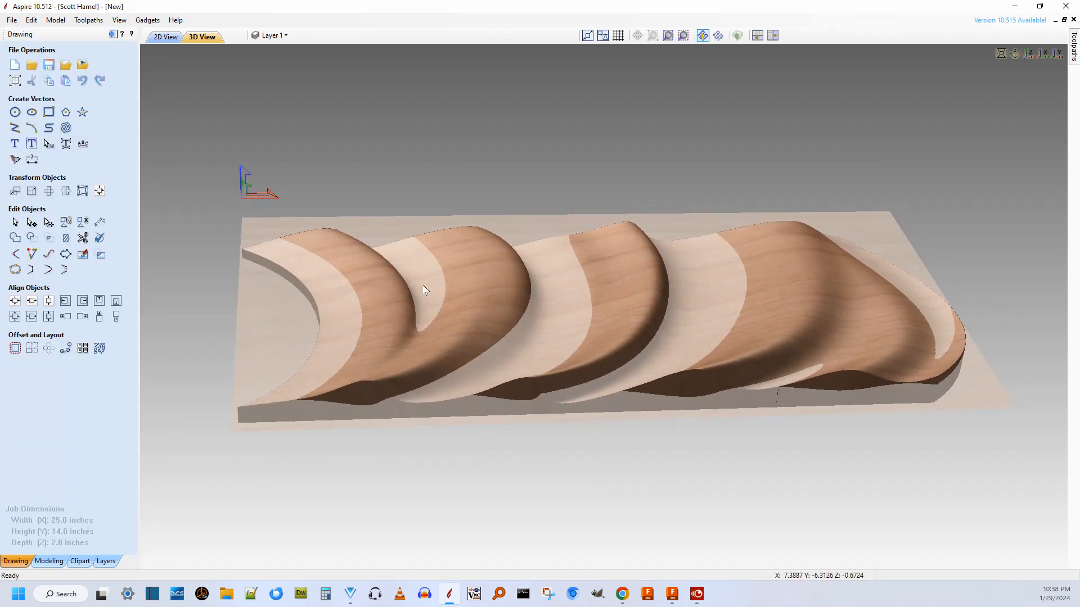
Open the properties of the flag 24 component and reduce its shape height to 0.56 inches.
left_click(49, 561)
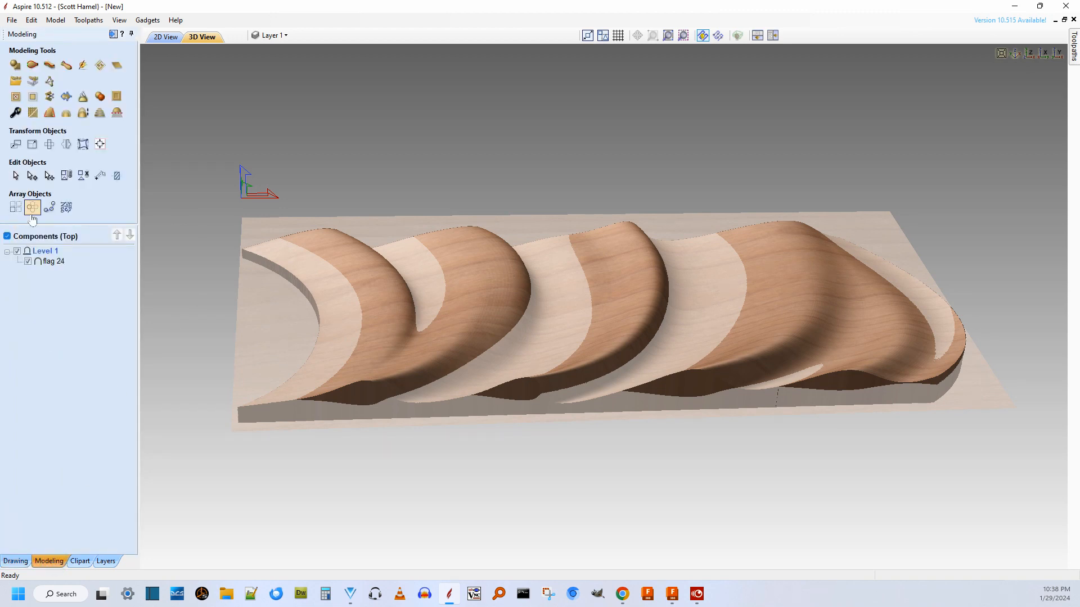
left_click(50, 262)
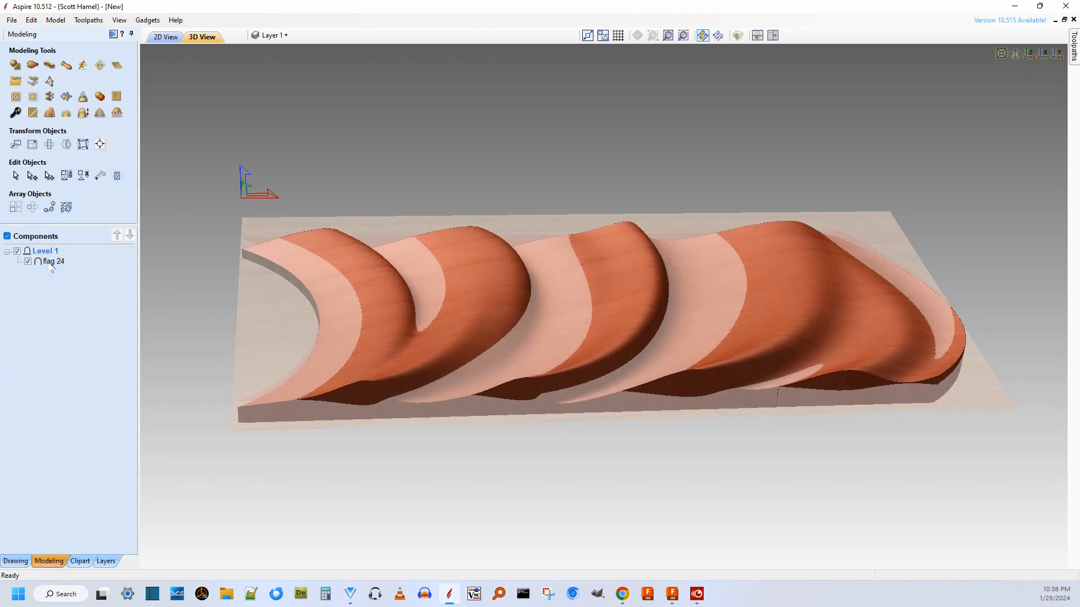
double_click(56, 264)
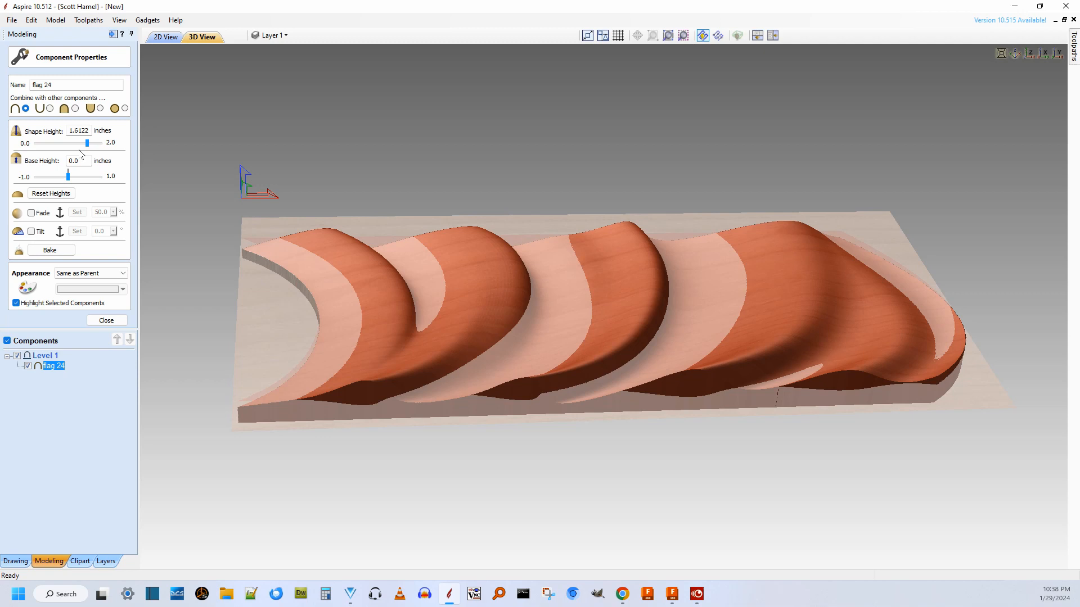
left_click_drag(88, 149, 53, 147)
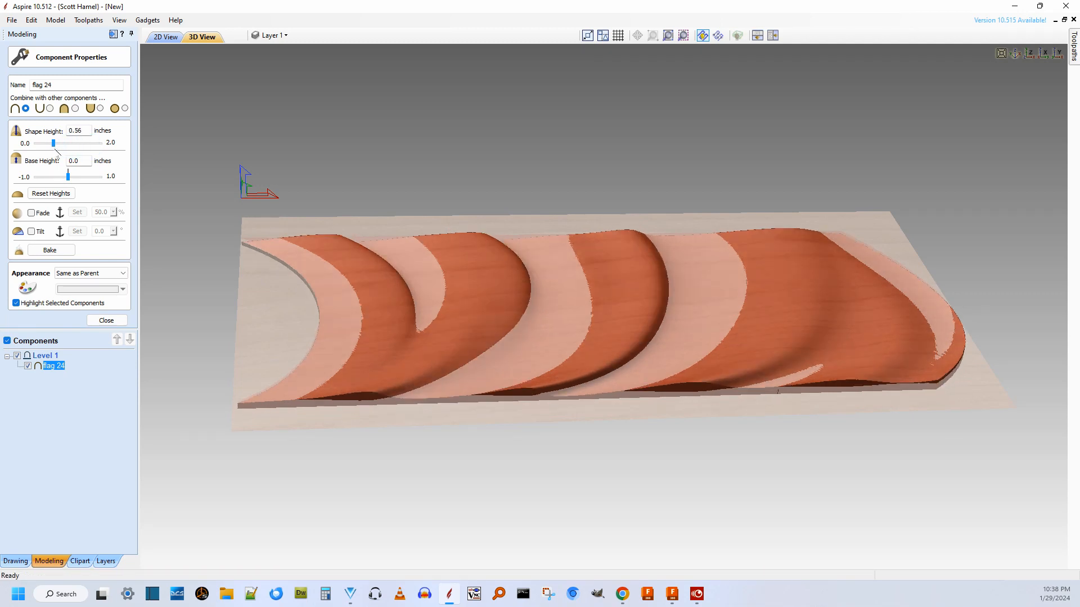
Raise the flag component's base height to 0.64 inches, checking the edge thickness in the 3D view.
left_click_drag(608, 319, 609, 228)
left_click_drag(500, 260, 562, 307)
left_click_drag(69, 175, 88, 179)
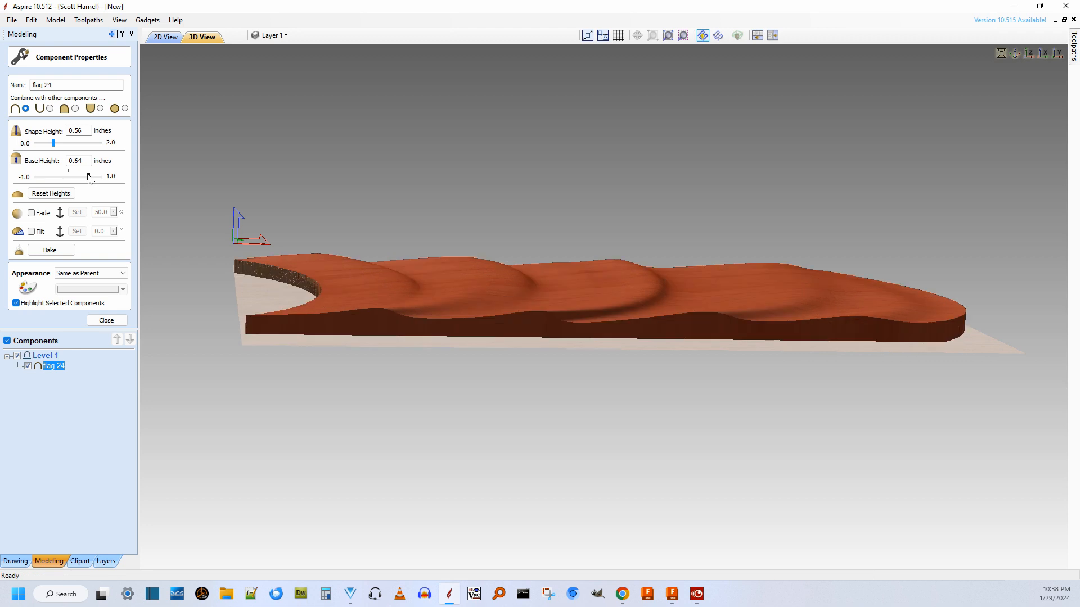
left_click_drag(542, 309, 466, 327)
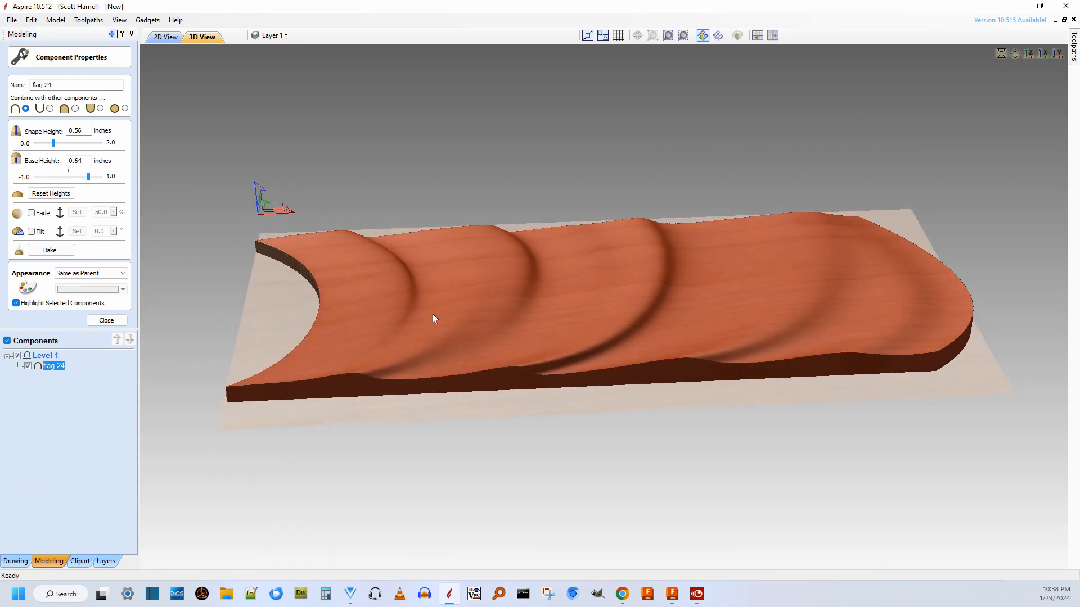
Set the flag component's shape height to 0.6 inches, show it in the 2D view and close its properties.
left_click_drag(54, 143, 56, 144)
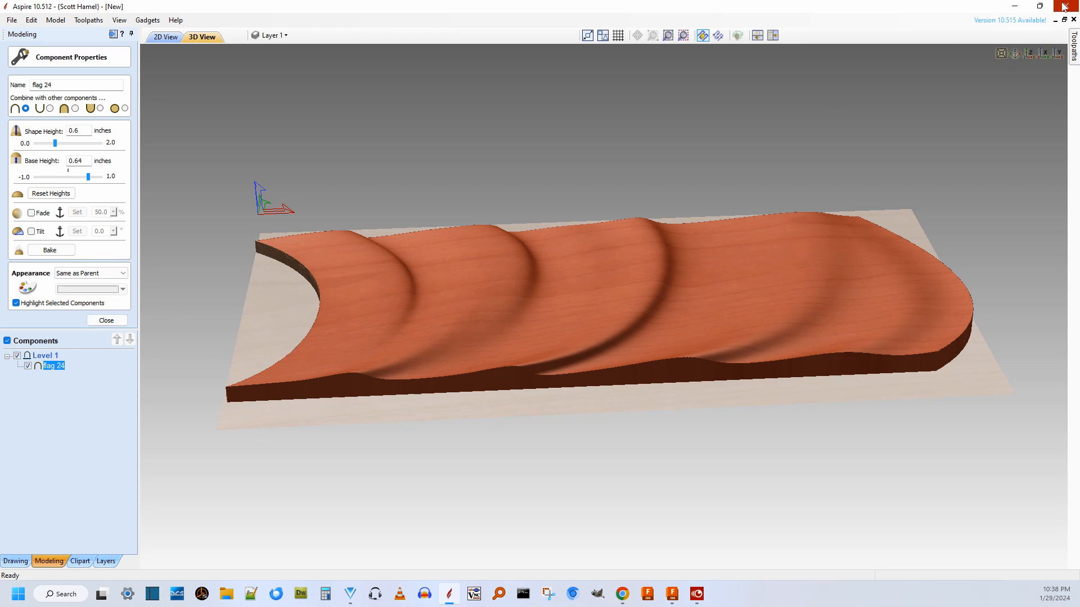
left_click(169, 38)
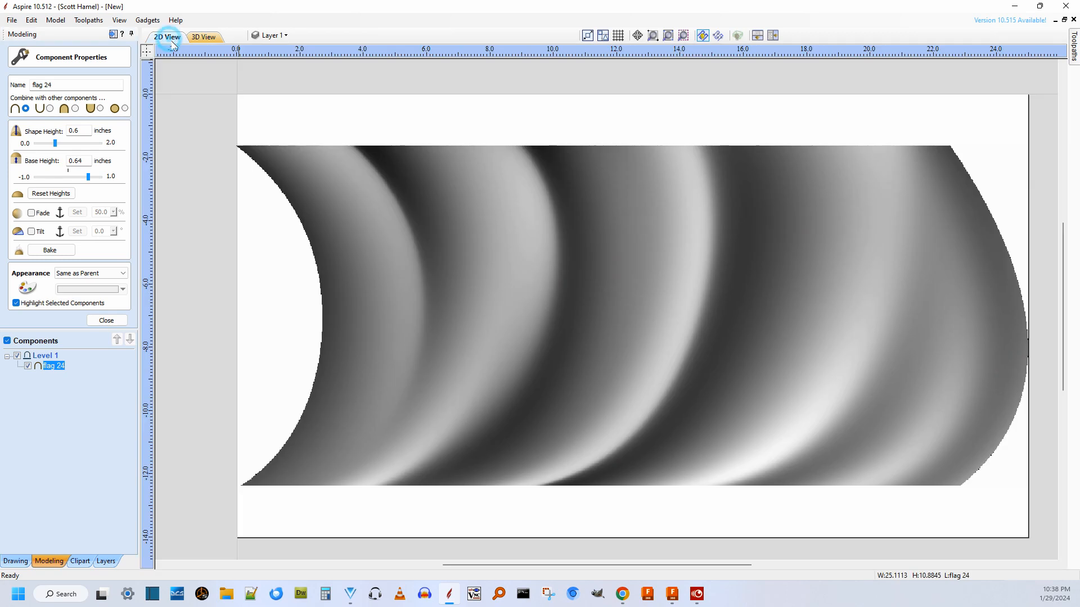
scroll(302, 132, "down", 3)
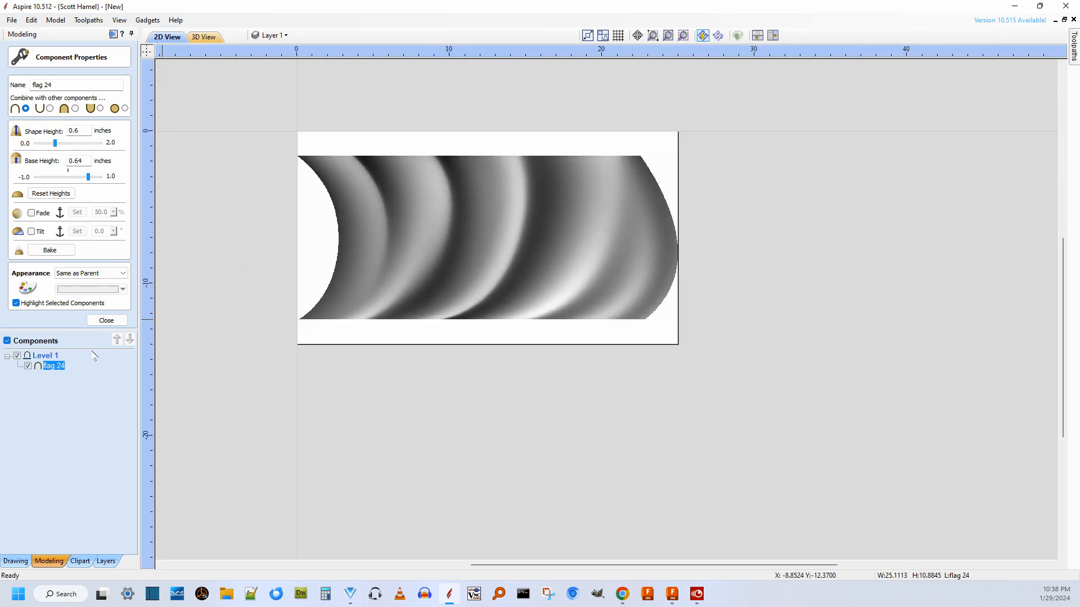
left_click(111, 318)
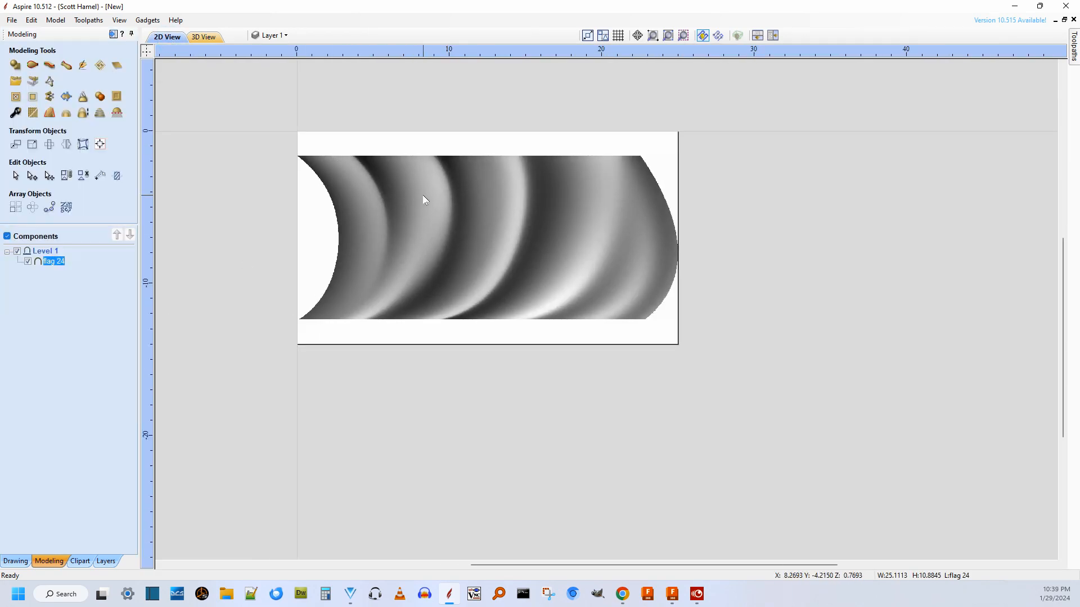
Examine the flag component's shading, curved ends and placement on the job in the 2D view.
scroll(542, 243, "up", 2)
scroll(542, 245, "down", 2)
scroll(543, 243, "up", 2)
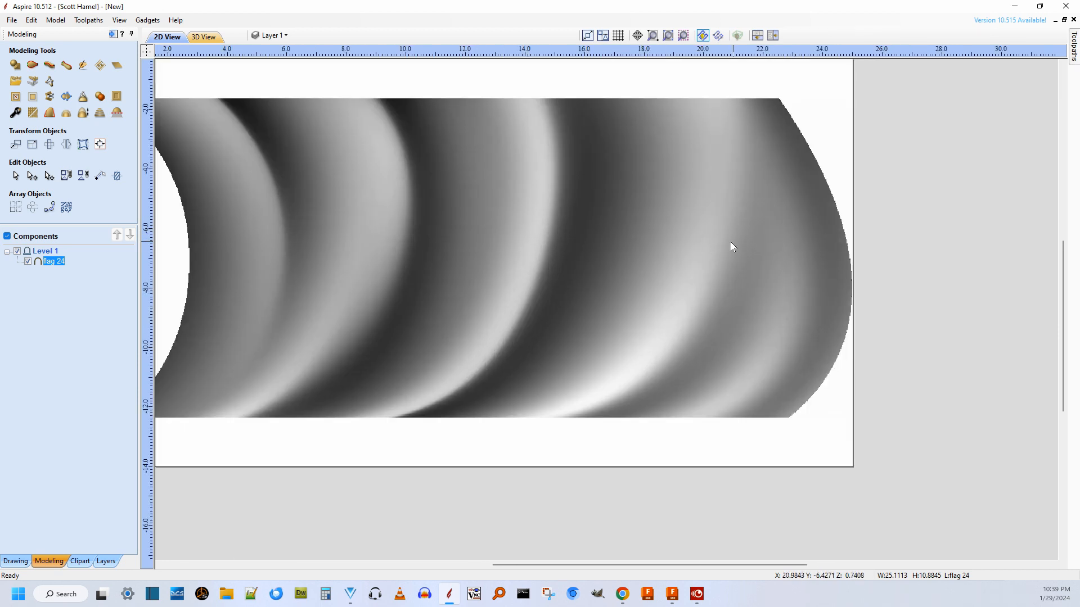
scroll(719, 248, "down", 1)
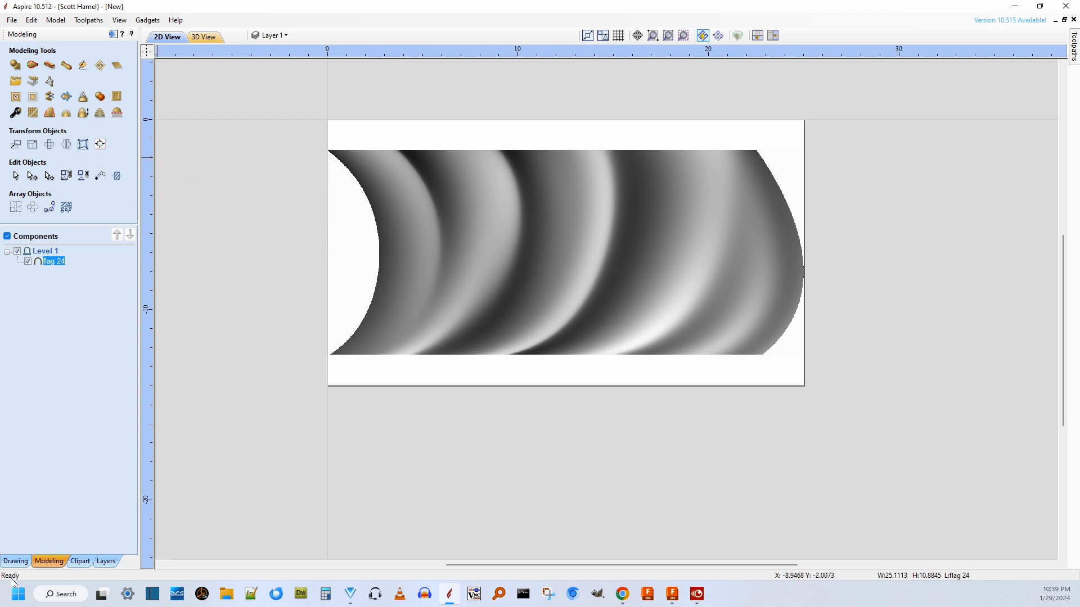
left_click(15, 561)
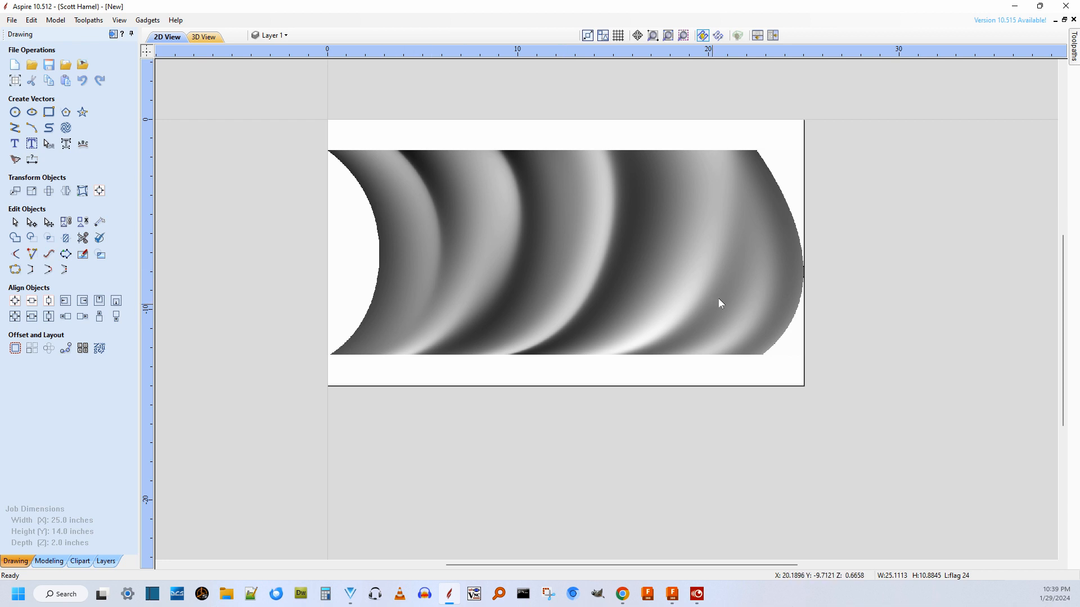
scroll(292, 184, "down", 2)
scroll(589, 249, "up", 5)
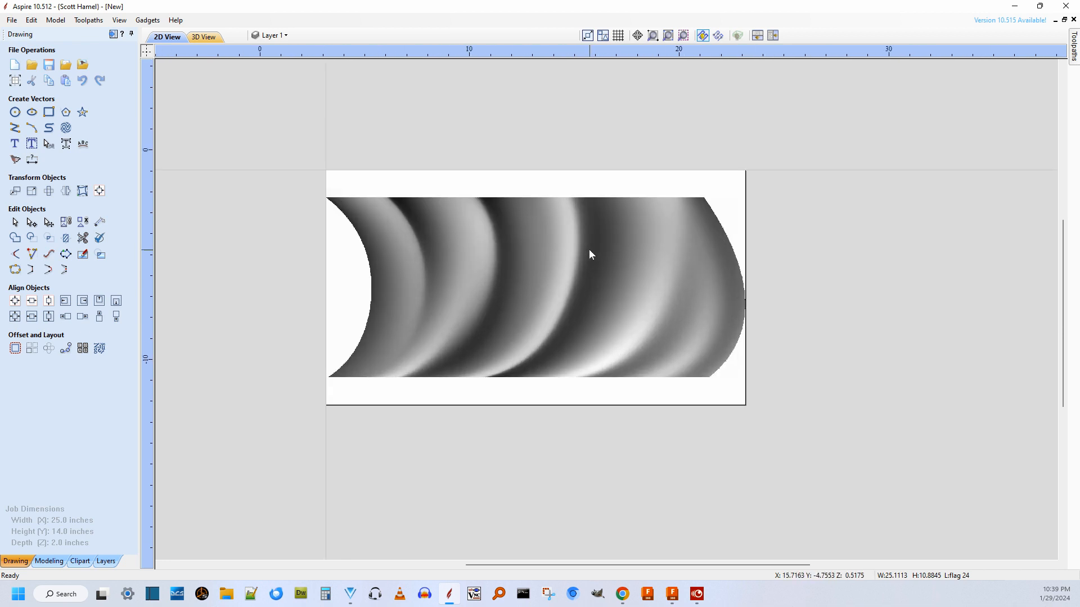
scroll(589, 248, "down", 2)
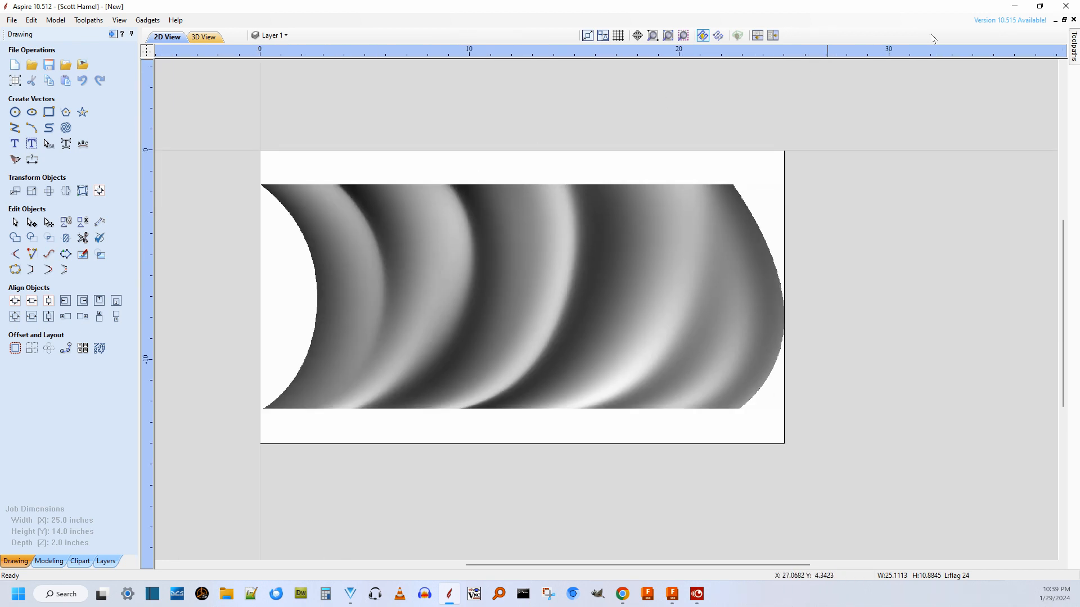
Close Aspire without saving the job and return to the flag 24 body in Fusion 360.
left_click(1068, 7)
left_click(541, 322)
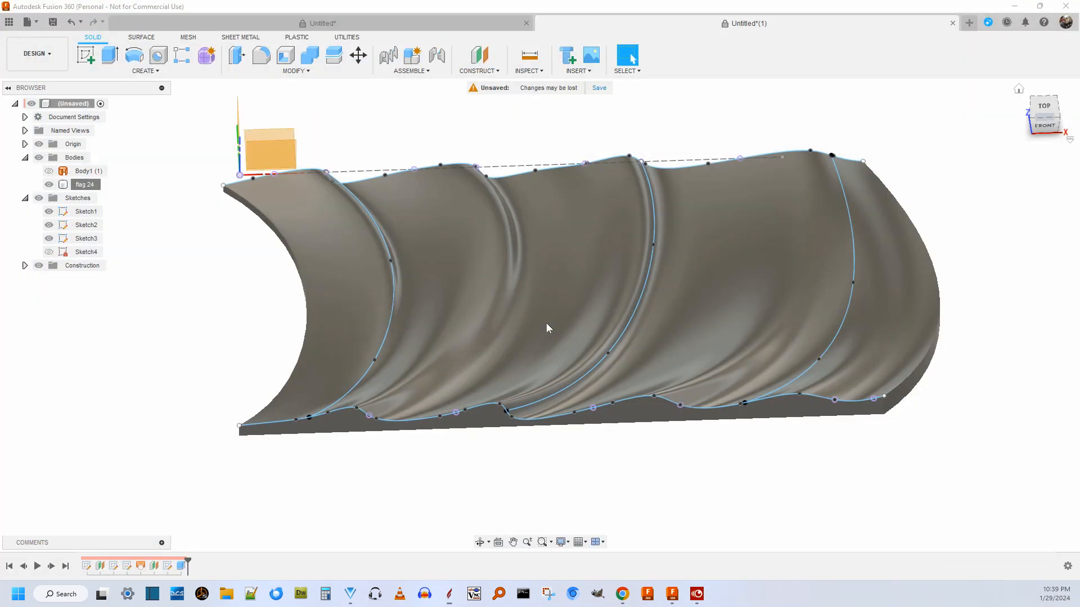
left_click_drag(1050, 107, 1052, 157)
left_click_drag(1052, 85, 1050, 119)
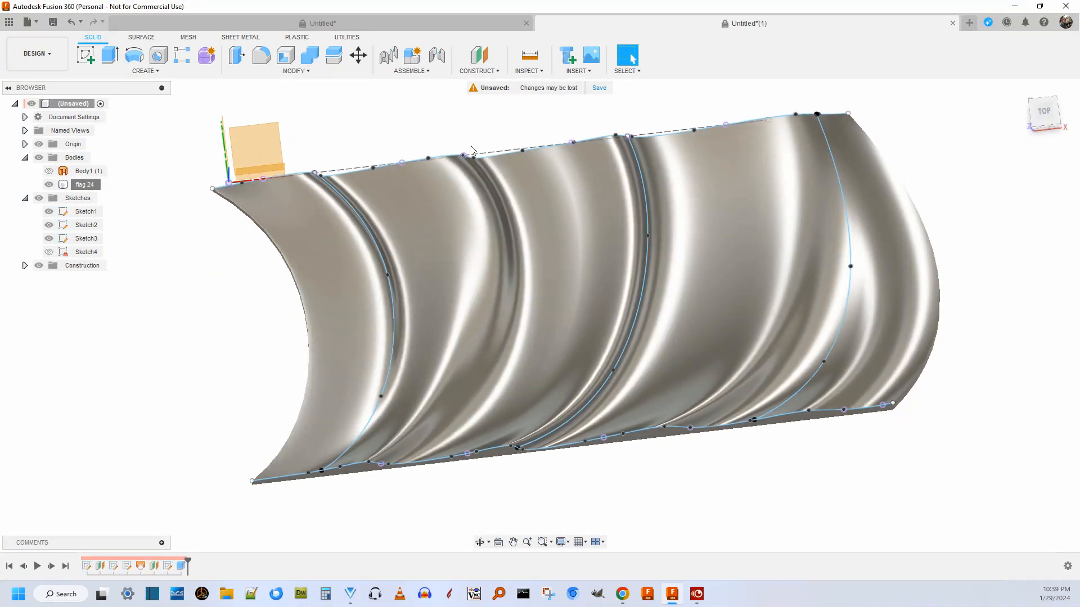